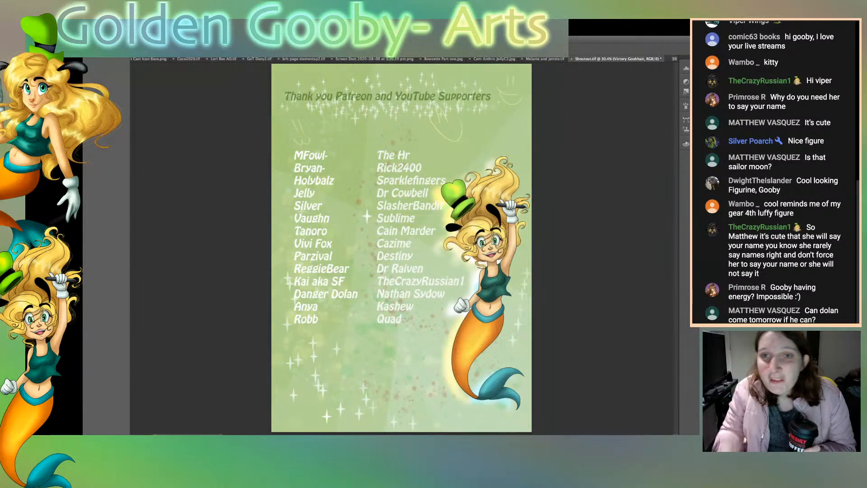
Step: Bring up the blonde archer portrait and examine the line art of her face and hair at 200% zoom
{"action": "key", "text": "ctrl+Tab"}
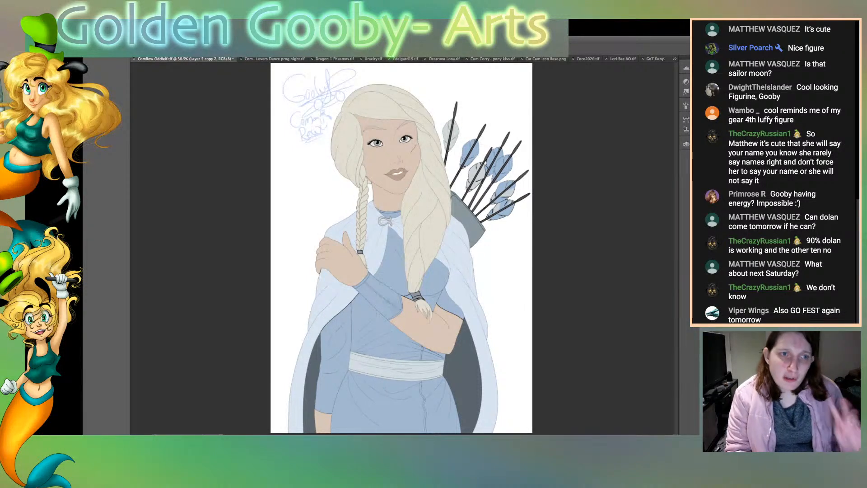
{"action": "key", "text": "super+plus"}
{"action": "key", "text": "super+plus"}
{"action": "key", "text": "super+plus"}
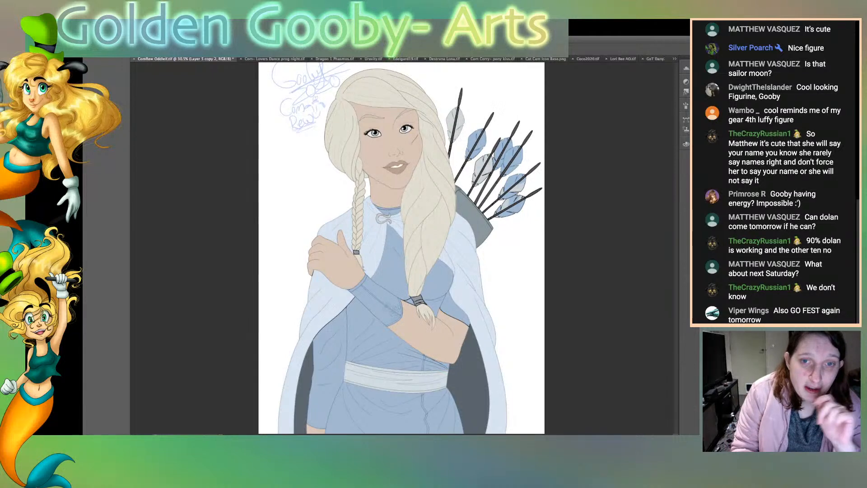
{"action": "scroll", "coordinate": [402, 248], "scroll_direction": "down", "scroll_amount": 1}
{"action": "scroll", "coordinate": [402, 248], "scroll_direction": "up", "scroll_amount": 10}
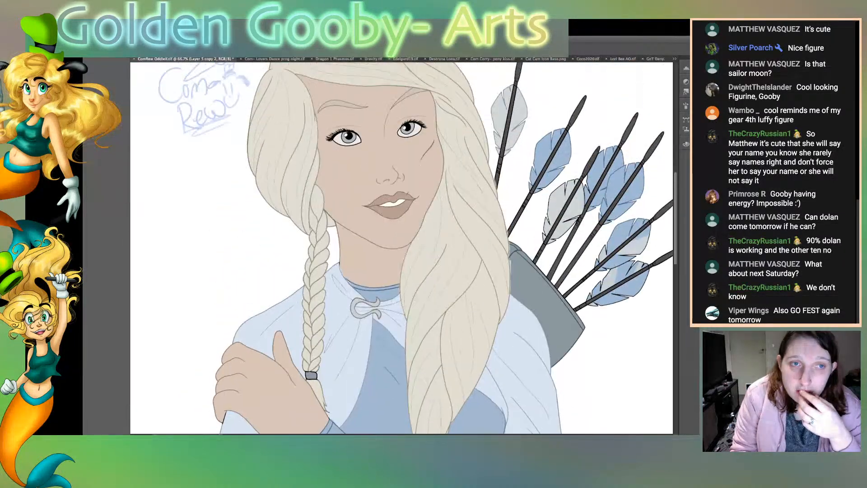
{"action": "scroll", "coordinate": [401, 266], "scroll_direction": "left", "scroll_amount": 5}
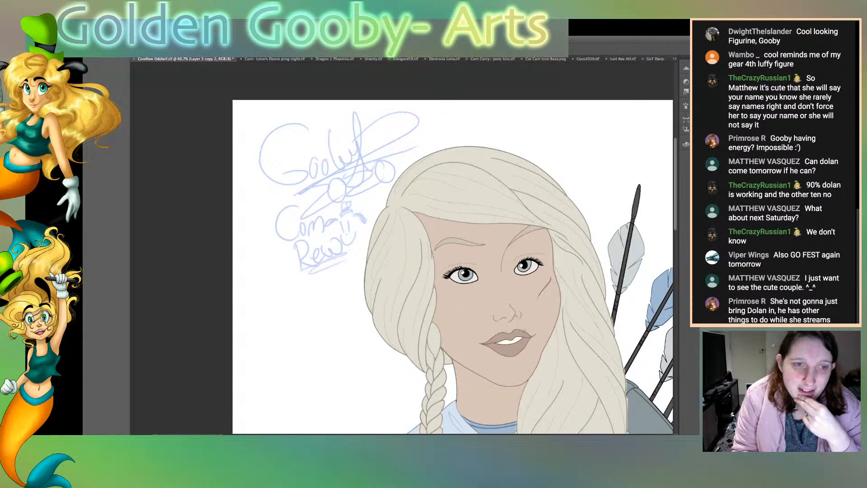
{"action": "scroll", "coordinate": [453, 248], "scroll_direction": "down", "scroll_amount": 5}
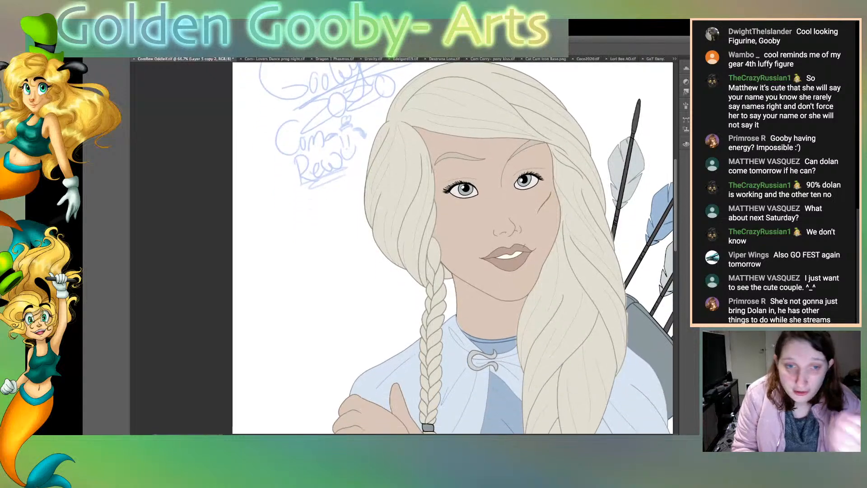
{"action": "key", "text": "ctrl+plus"}
{"action": "key", "text": "ctrl+plus"}
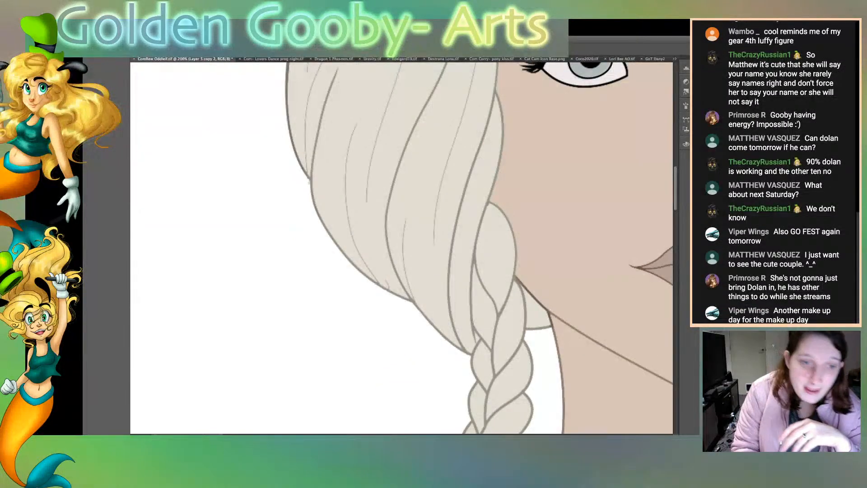
{"action": "scroll", "coordinate": [402, 248], "scroll_direction": "right", "scroll_amount": 12}
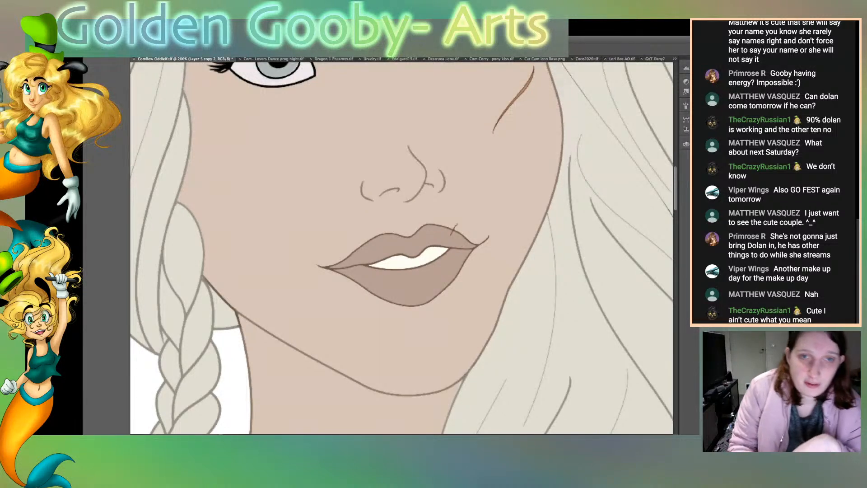
{"action": "scroll", "coordinate": [402, 248], "scroll_direction": "up", "scroll_amount": 8}
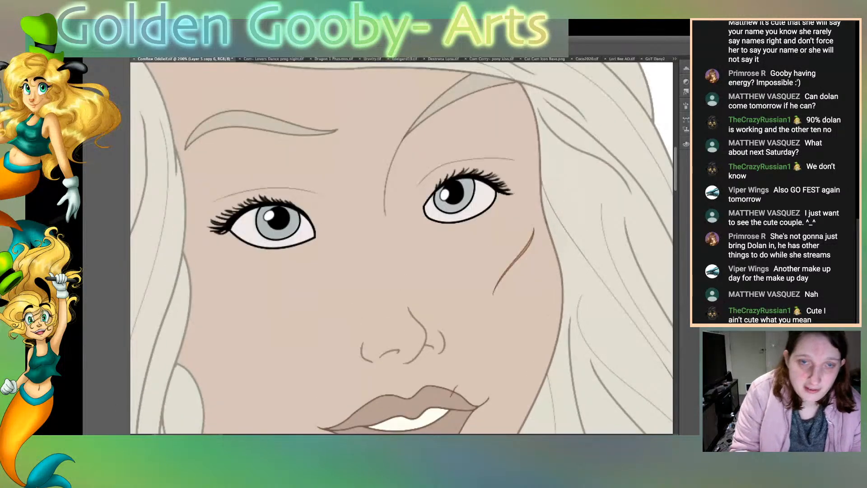
Step: Try the face's line art at full opacity and undo the change after comparing both versions
{"action": "key", "text": "0"}
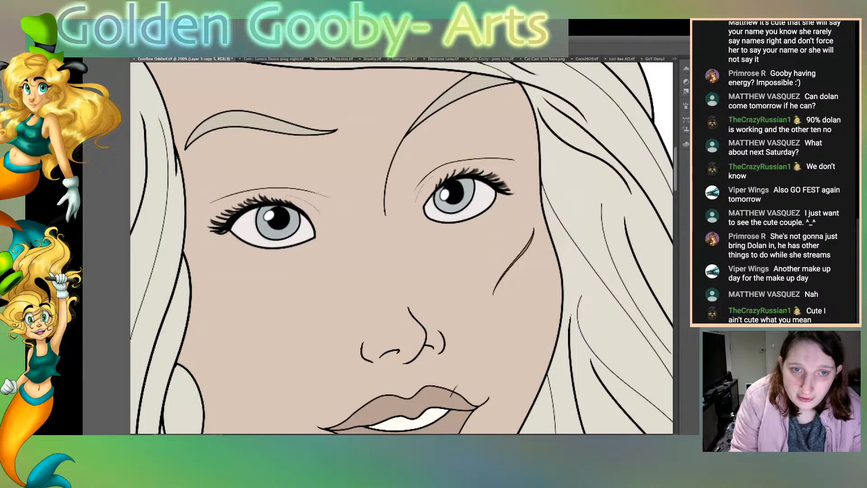
{"action": "key", "text": "super+z"}
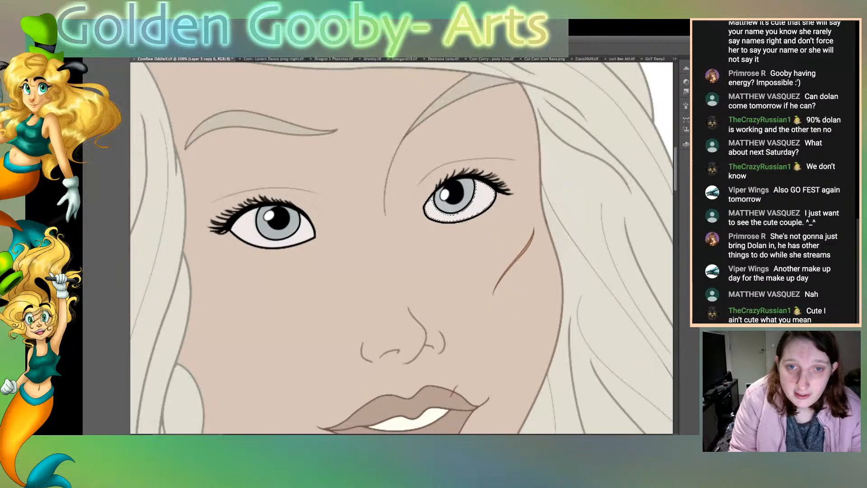
{"action": "key", "text": "super+z"}
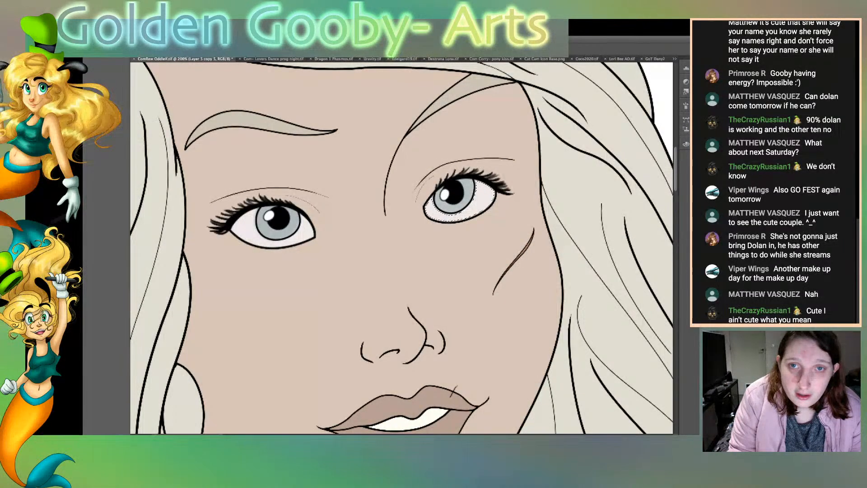
{"action": "key", "text": "super+z"}
{"action": "key", "text": "super+z"}
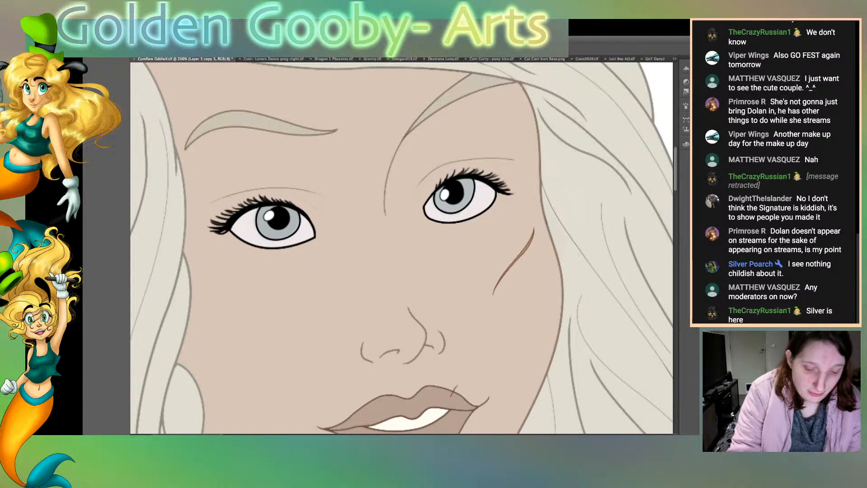
Step: Select the whites of both of the archer's eyes, around the irises
{"action": "key", "text": "ctrl+plus"}
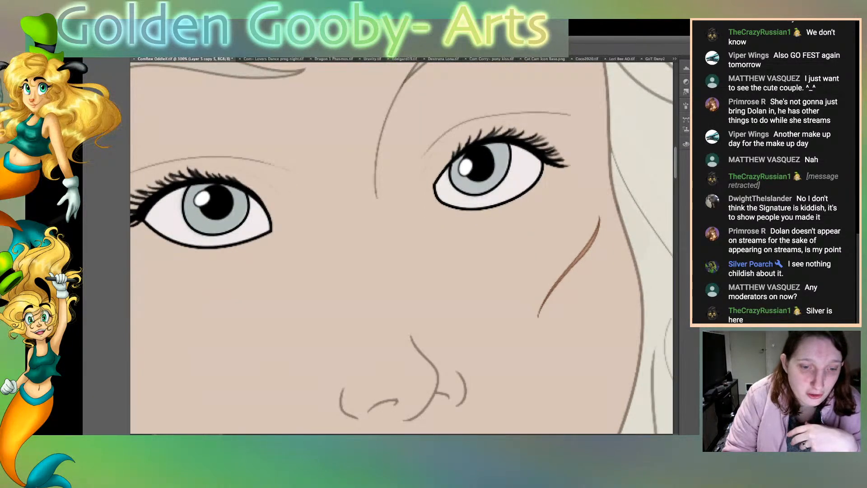
{"action": "scroll", "coordinate": [401, 248], "scroll_direction": "left", "scroll_amount": 4}
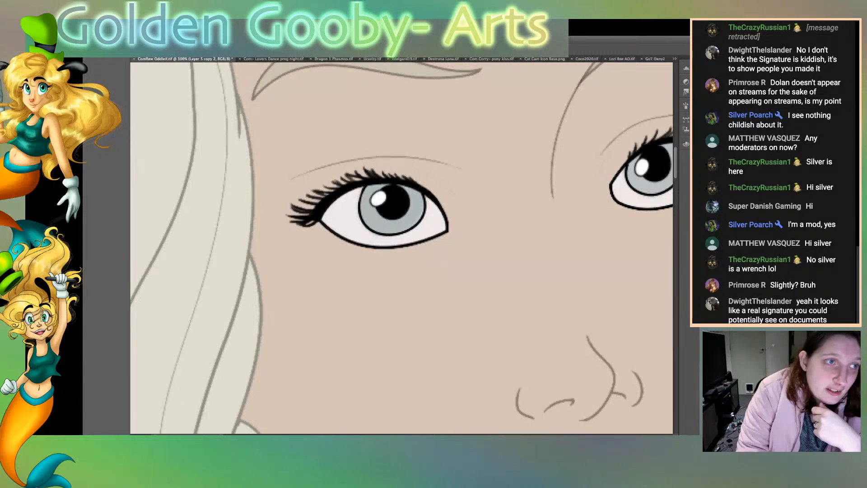
{"action": "left_click", "coordinate": [384, 225]}
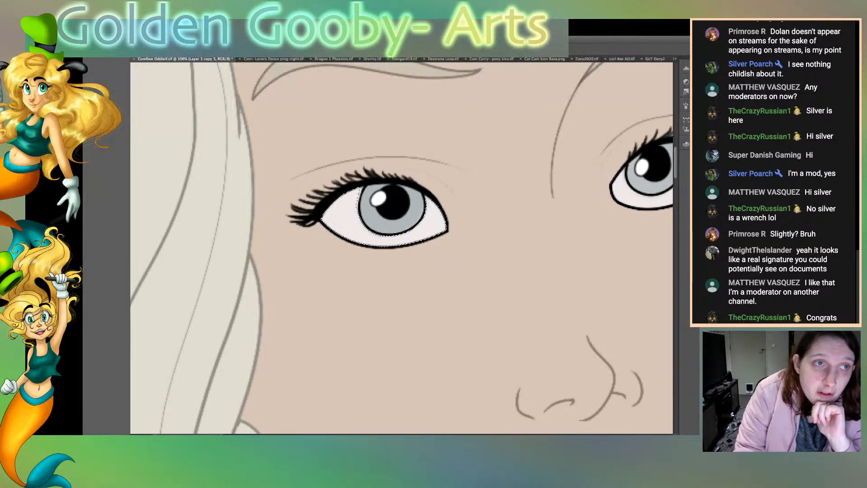
{"action": "key", "text": "super+d"}
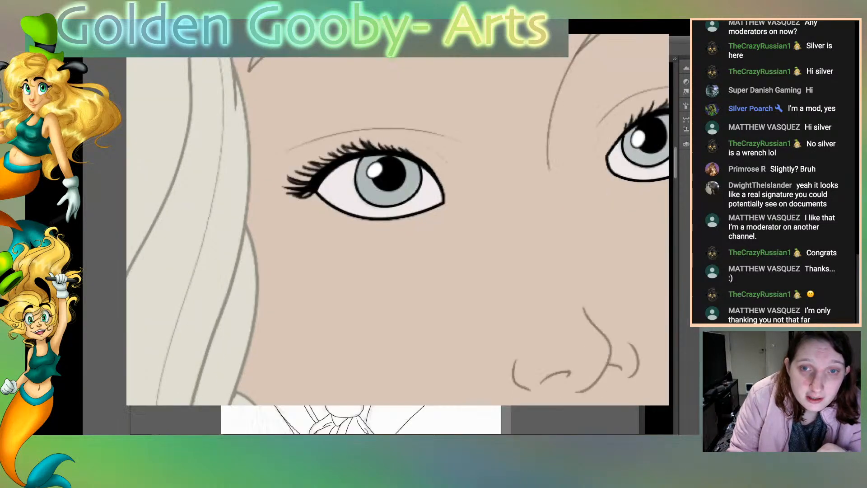
{"action": "left_click", "coordinate": [343, 219]}
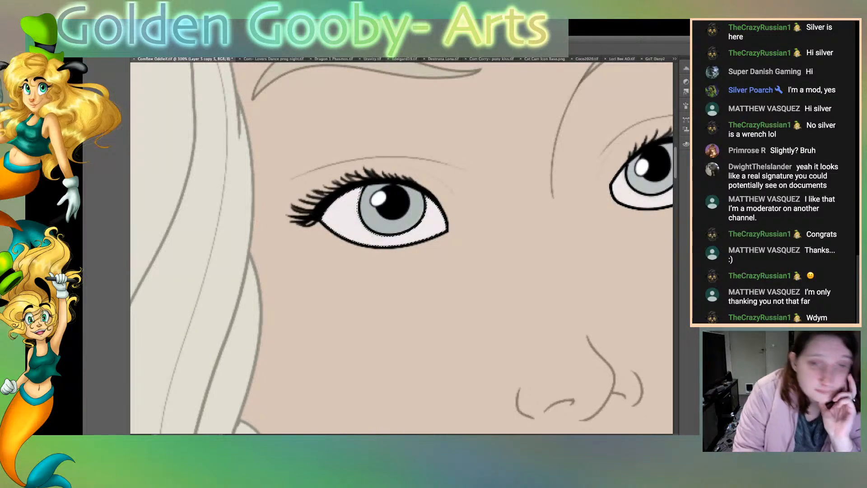
{"action": "scroll", "coordinate": [402, 248], "scroll_direction": "right", "scroll_amount": 6}
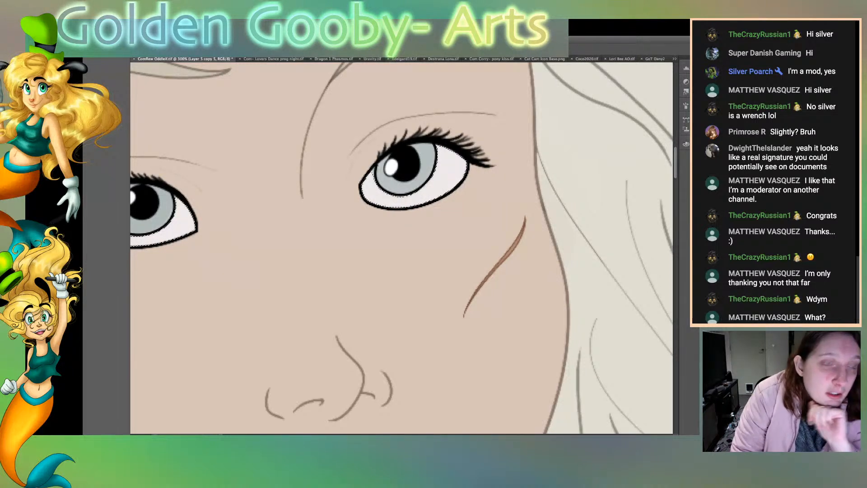
{"action": "key", "text": "ctrl+d"}
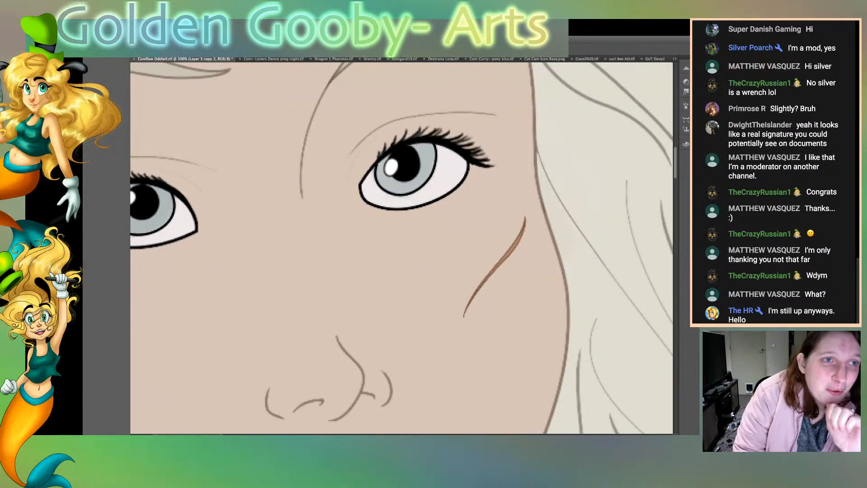
{"action": "key", "text": "super+shift+d"}
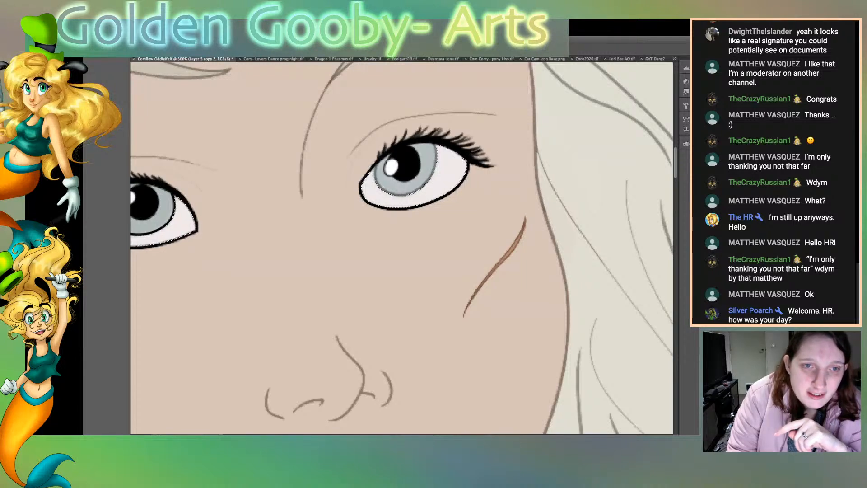
{"action": "scroll", "coordinate": [401, 248], "scroll_direction": "left", "scroll_amount": 10}
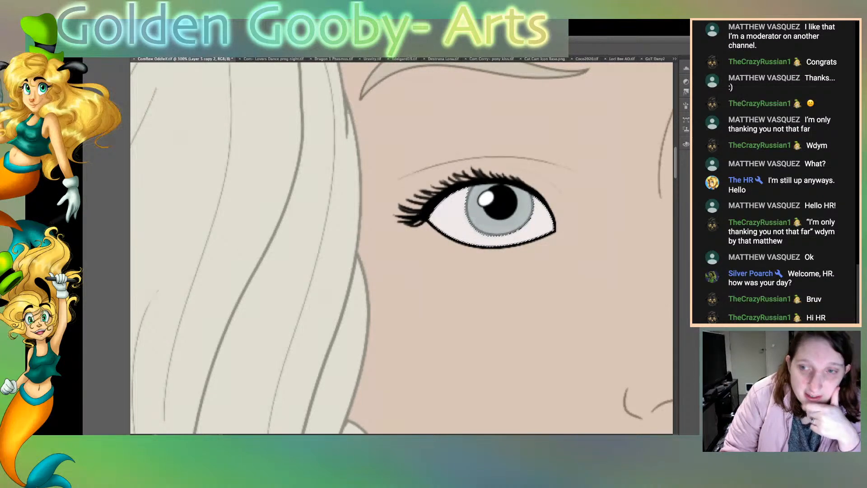
Step: Select the face's skin area, erase the black lower outline of the eye beside the scar, and clear the selection
{"action": "scroll", "coordinate": [402, 248], "scroll_direction": "right", "scroll_amount": 5}
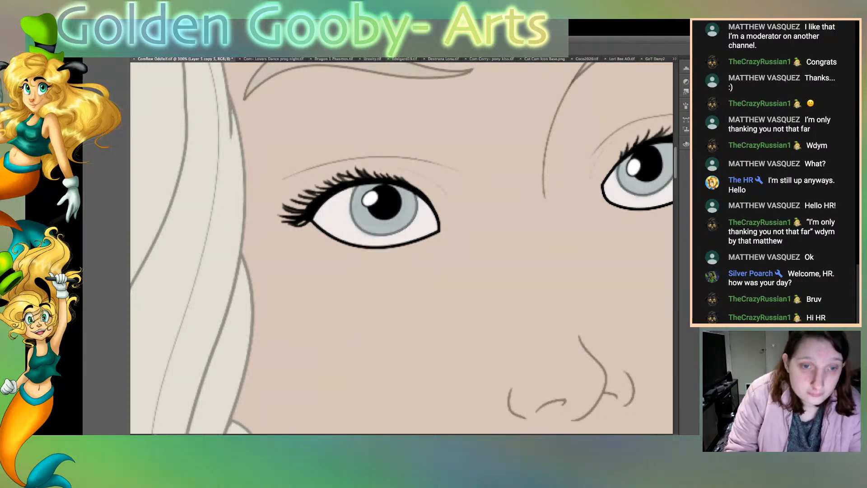
{"action": "left_click", "coordinate": [451, 280]}
{"action": "scroll", "coordinate": [402, 249], "scroll_direction": "right", "scroll_amount": 5}
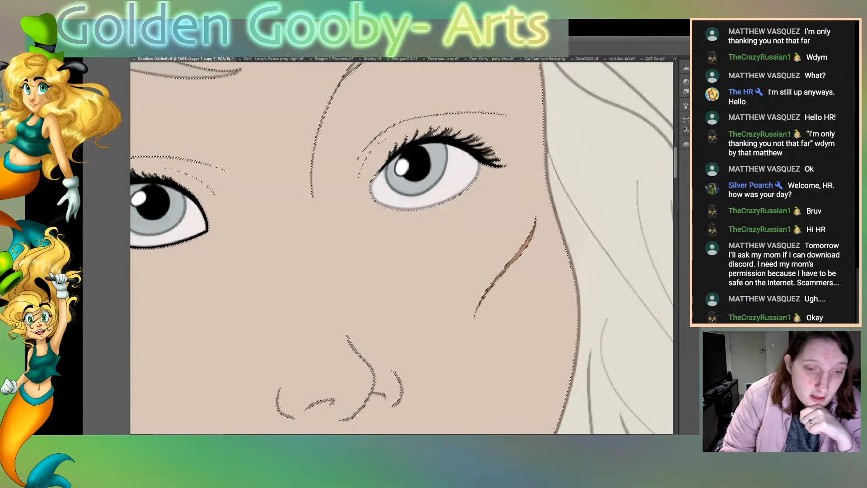
{"action": "scroll", "coordinate": [402, 248], "scroll_direction": "left", "scroll_amount": 10}
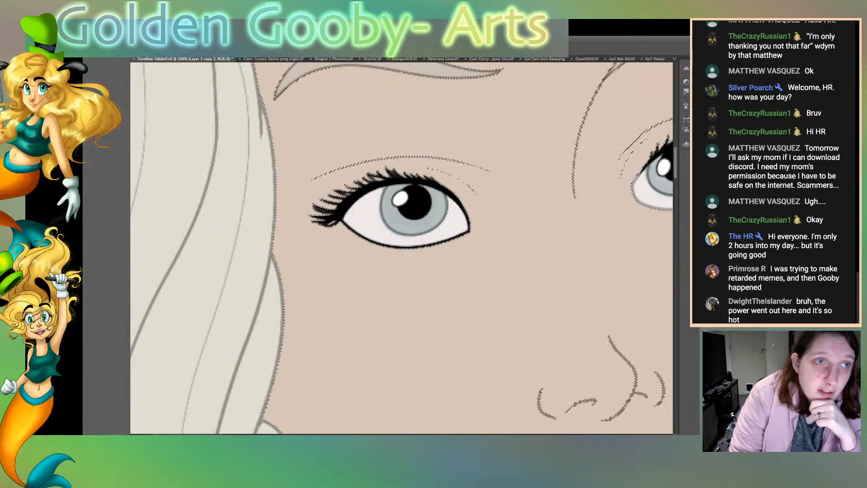
{"action": "key", "text": "ctrl+d"}
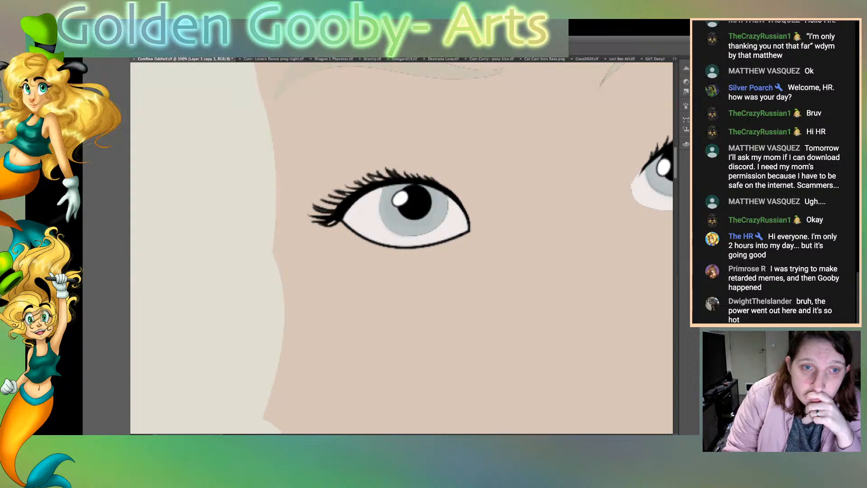
Step: Erase the black lower outline and the dark inner corner line of the eye beside the braid, keeping the lashes
{"action": "scroll", "coordinate": [401, 248], "scroll_direction": "right", "scroll_amount": 7}
{"action": "scroll", "coordinate": [402, 248], "scroll_direction": "left", "scroll_amount": 2}
{"action": "scroll", "coordinate": [402, 248], "scroll_direction": "left", "scroll_amount": 3}
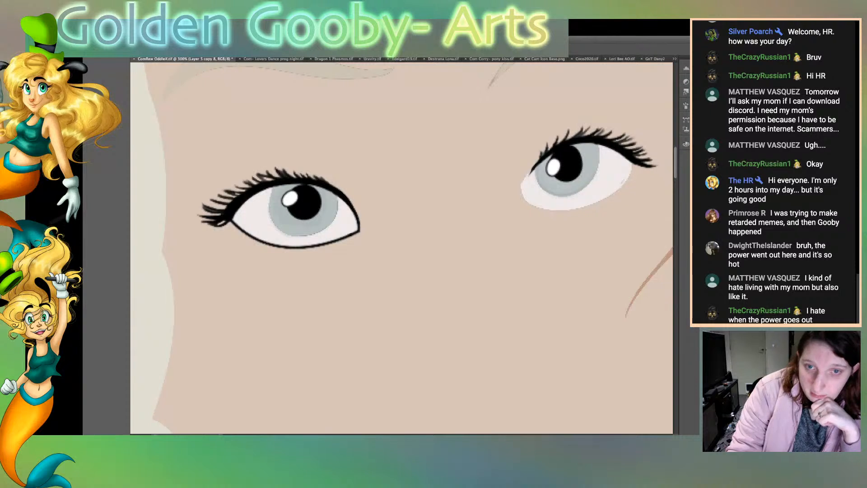
{"action": "mouse_move", "coordinate": [232, 221]}
{"action": "left_mouse_down"}
{"action": "mouse_move", "coordinate": [282, 246]}
{"action": "mouse_move", "coordinate": [356, 233]}
{"action": "left_mouse_up"}
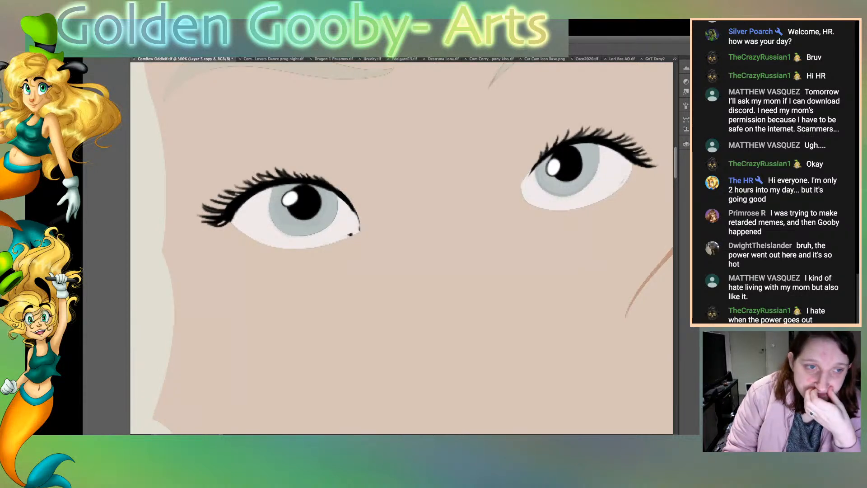
{"action": "key", "text": "super+BackSpace"}
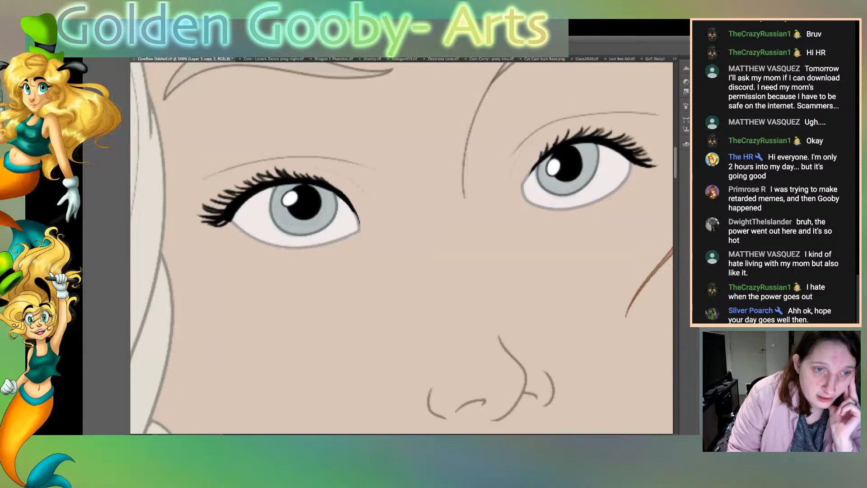
{"action": "left_click_drag", "start_coordinate": [359, 220], "coordinate": [329, 180]}
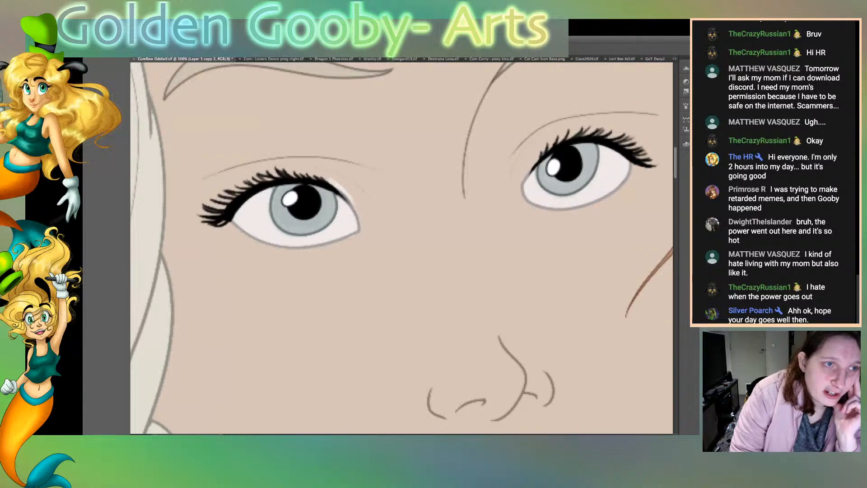
{"action": "mouse_move", "coordinate": [341, 190]}
{"action": "left_mouse_down"}
{"action": "mouse_move", "coordinate": [330, 180]}
{"action": "mouse_move", "coordinate": [354, 209]}
{"action": "left_mouse_up"}
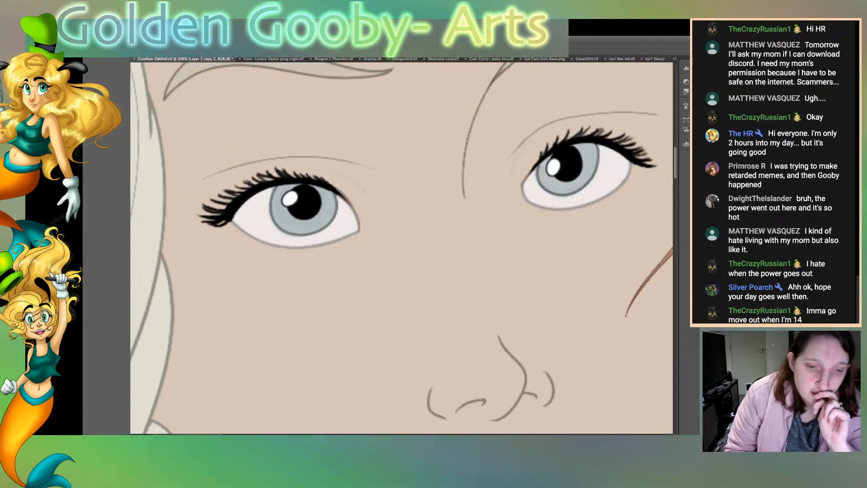
Step: Try merging the eyelash layer down and undo the merge after comparing the lashes of the eye beside the scar
{"action": "scroll", "coordinate": [401, 248], "scroll_direction": "right", "scroll_amount": 1}
{"action": "scroll", "coordinate": [402, 248], "scroll_direction": "right", "scroll_amount": 10}
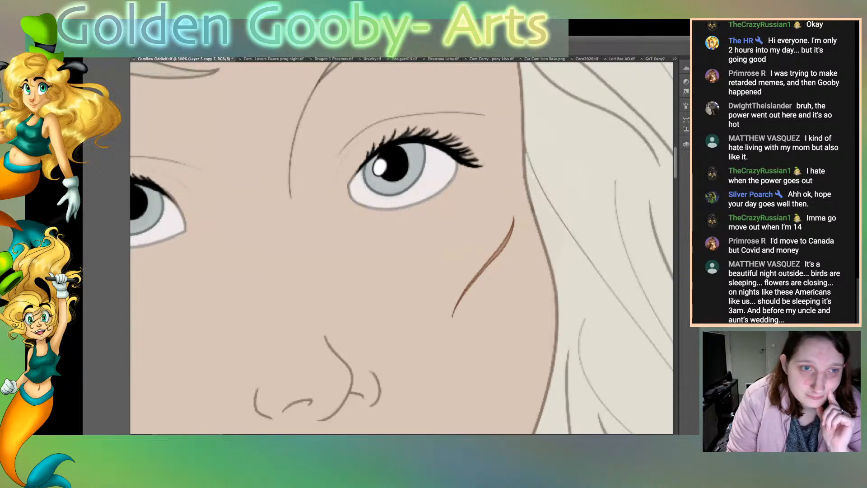
{"action": "key", "text": "super+e"}
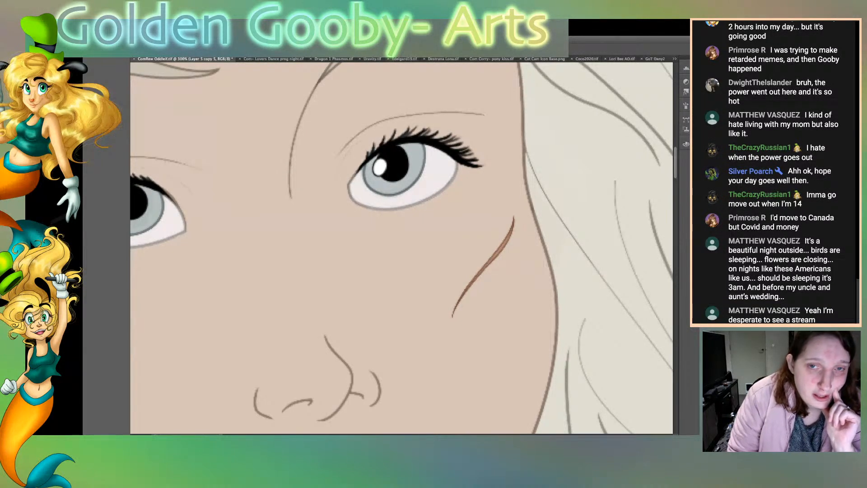
{"action": "key", "text": "super+z"}
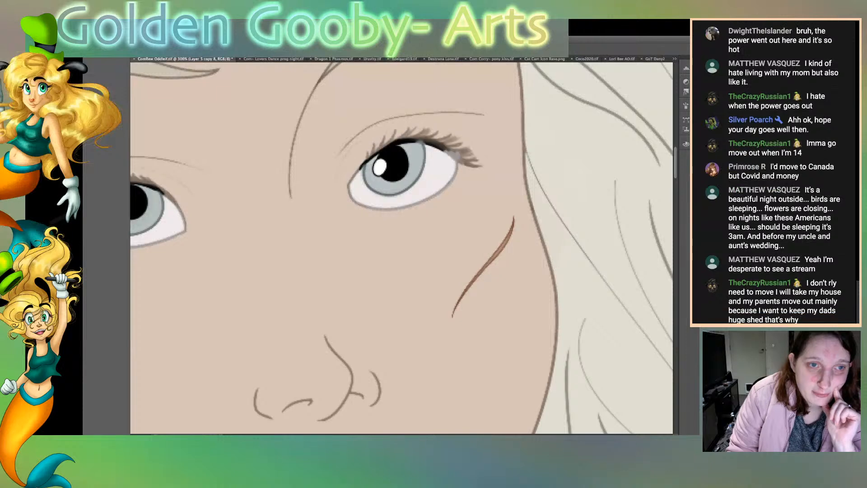
{"action": "key", "text": "super+z"}
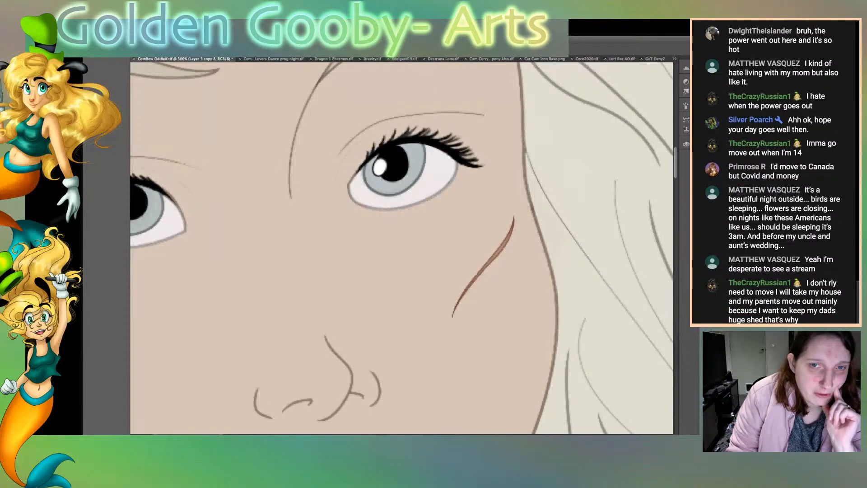
{"action": "key", "text": "super+z"}
{"action": "key", "text": "super+z"}
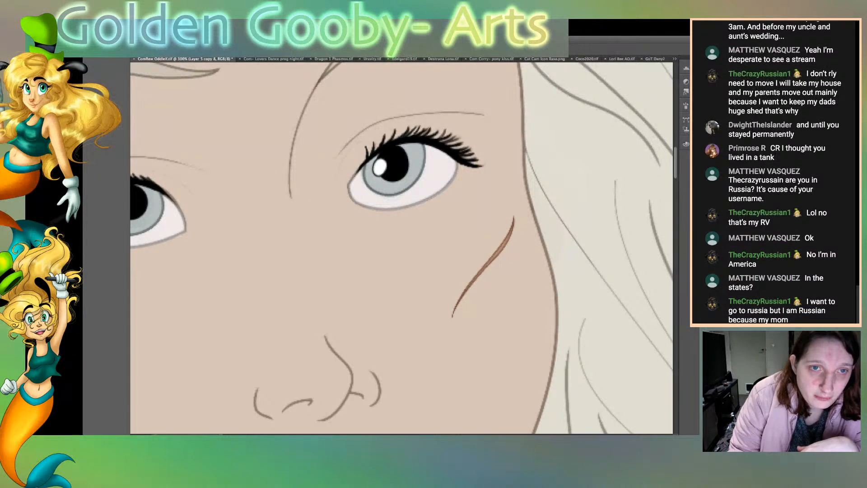
Step: Draw fine black lashes on the upper lid beside the scar and short lower lashes at the outer corner of the eye beside the braid
{"action": "left_click_drag", "start_coordinate": [398, 138], "coordinate": [400, 125]}
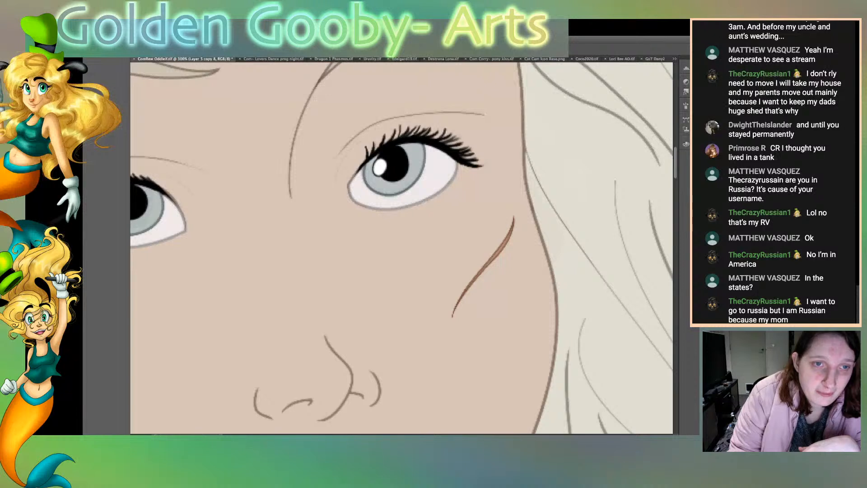
{"action": "left_click_drag", "start_coordinate": [366, 158], "coordinate": [361, 148]}
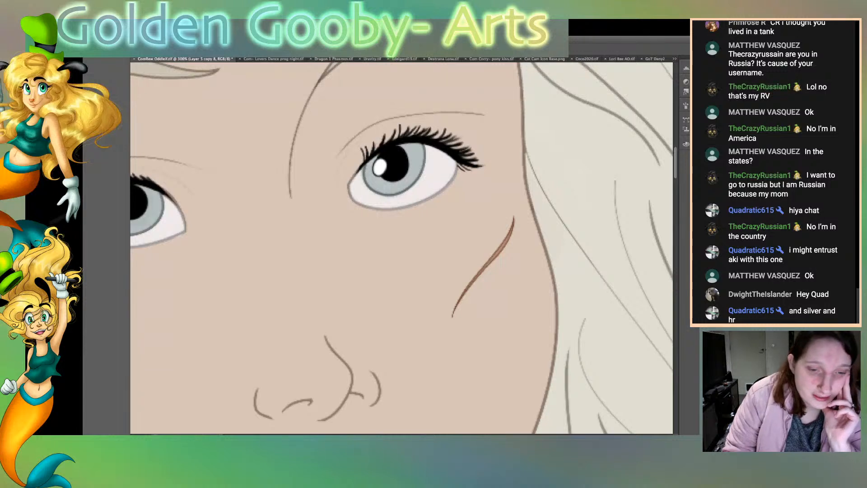
{"action": "scroll", "coordinate": [402, 248], "scroll_direction": "left", "scroll_amount": 4}
{"action": "scroll", "coordinate": [401, 248], "scroll_direction": "left", "scroll_amount": 3}
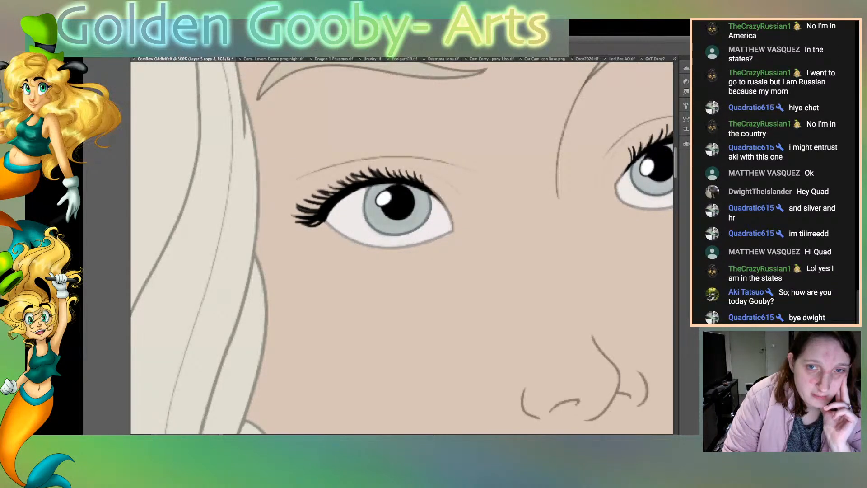
{"action": "scroll", "coordinate": [402, 248], "scroll_direction": "right", "scroll_amount": 5}
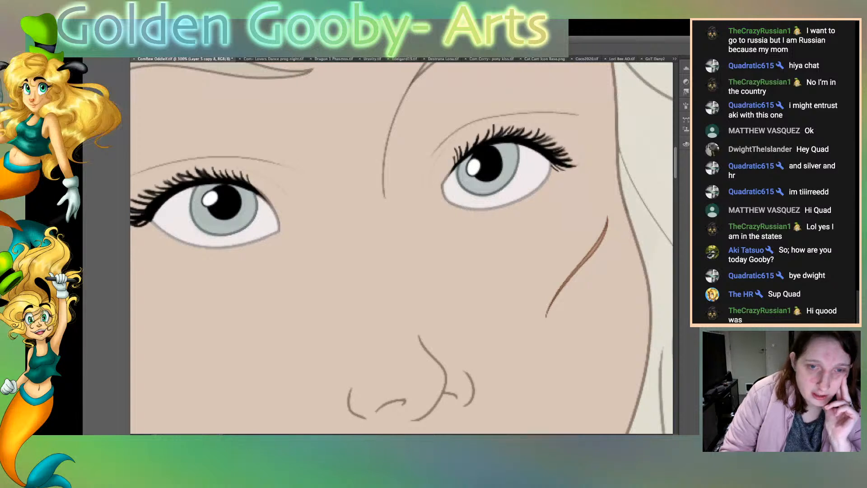
{"action": "scroll", "coordinate": [401, 248], "scroll_direction": "left", "scroll_amount": 5}
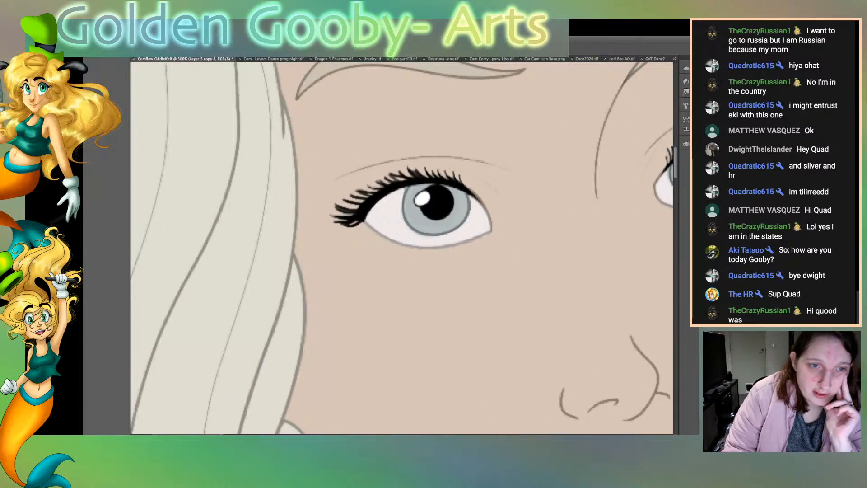
{"action": "mouse_move", "coordinate": [365, 223]}
{"action": "left_mouse_down"}
{"action": "mouse_move", "coordinate": [358, 231]}
{"action": "mouse_move", "coordinate": [366, 232]}
{"action": "left_mouse_up"}
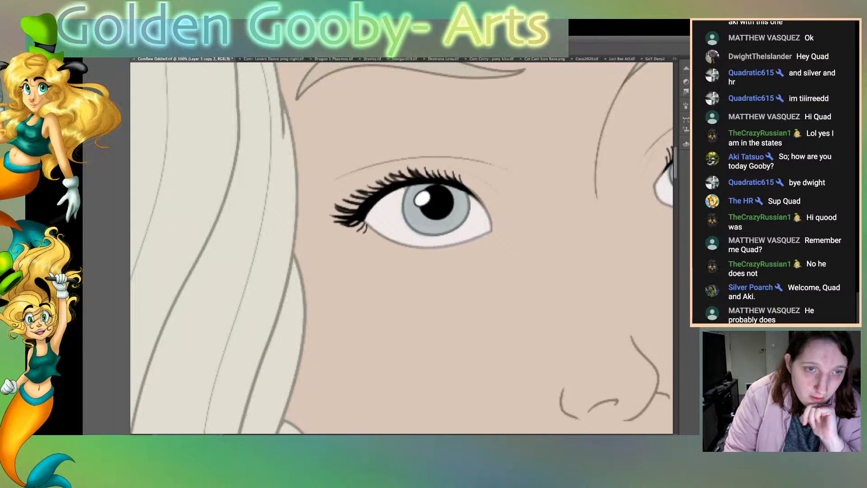
Step: Examine the lashes of both eyes, the brows, the mouth and the hair line art around the archer's face
{"action": "scroll", "coordinate": [402, 248], "scroll_direction": "right", "scroll_amount": 5}
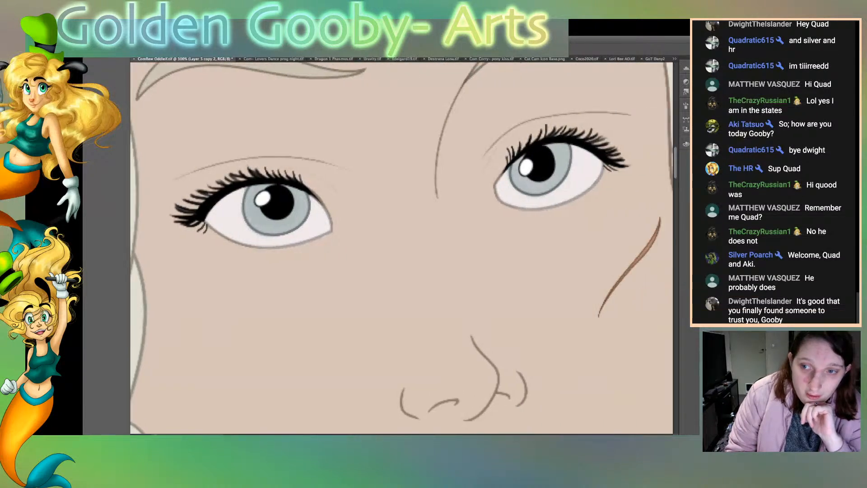
{"action": "scroll", "coordinate": [402, 248], "scroll_direction": "right", "scroll_amount": 5}
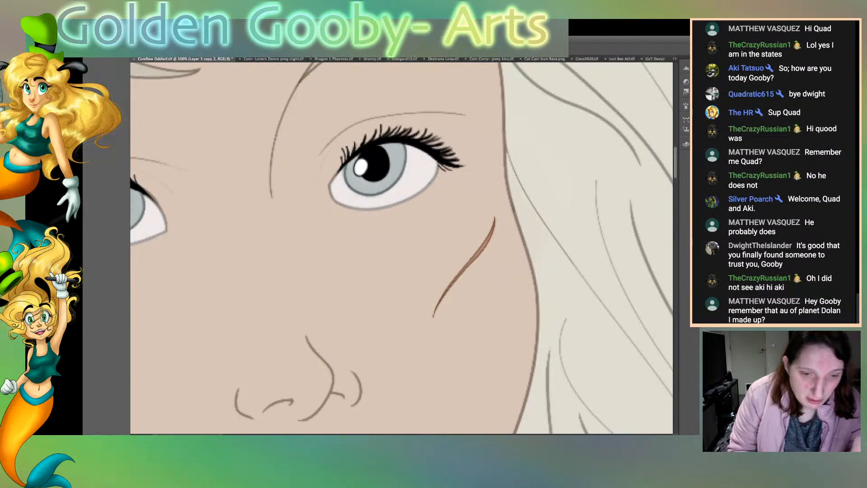
{"action": "scroll", "coordinate": [401, 248], "scroll_direction": "left", "scroll_amount": 3}
{"action": "scroll", "coordinate": [402, 248], "scroll_direction": "left", "scroll_amount": 4}
{"action": "scroll", "coordinate": [401, 248], "scroll_direction": "right", "scroll_amount": 5}
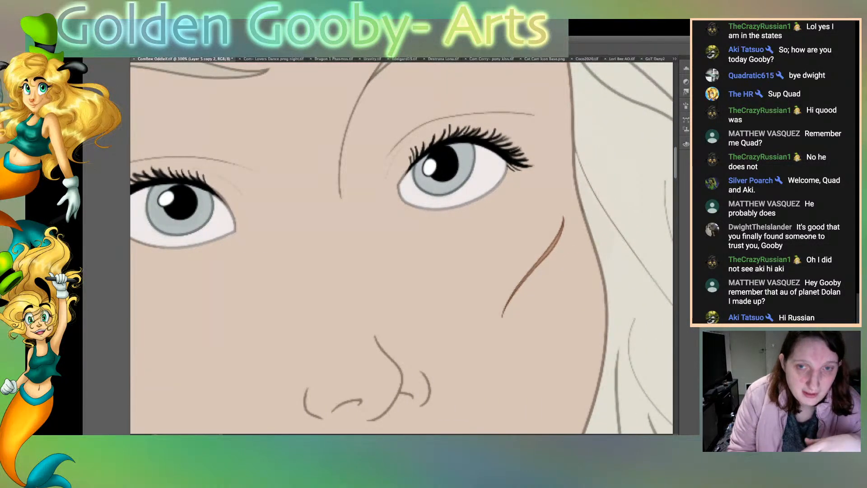
{"action": "scroll", "coordinate": [402, 248], "scroll_direction": "up", "scroll_amount": 6}
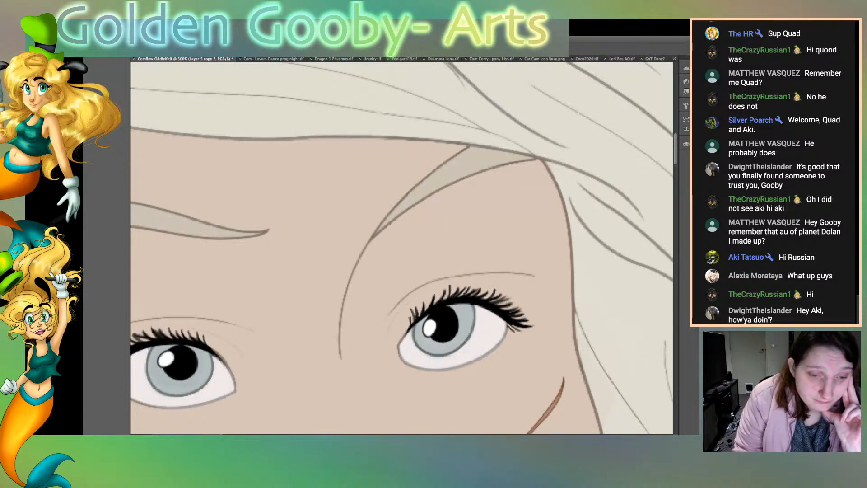
{"action": "scroll", "coordinate": [402, 248], "scroll_direction": "right", "scroll_amount": 5}
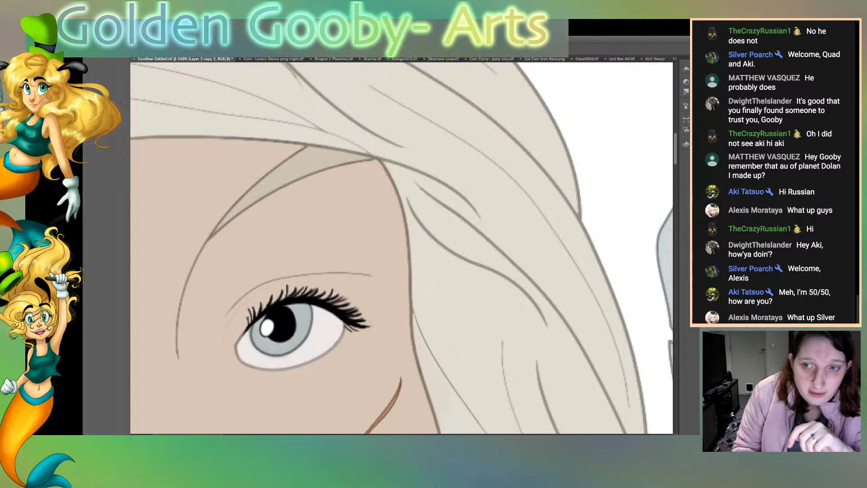
{"action": "scroll", "coordinate": [402, 248], "scroll_direction": "down", "scroll_amount": 6}
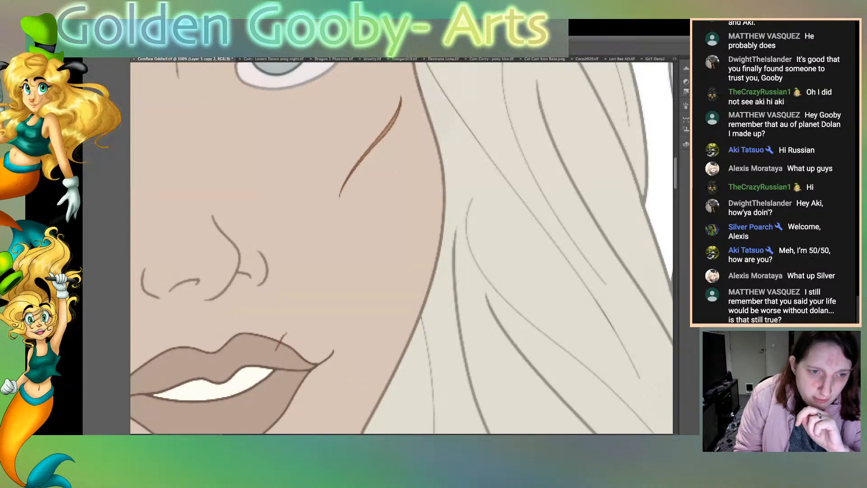
{"action": "scroll", "coordinate": [402, 247], "scroll_direction": "left", "scroll_amount": 5}
{"action": "scroll", "coordinate": [401, 247], "scroll_direction": "left", "scroll_amount": 10}
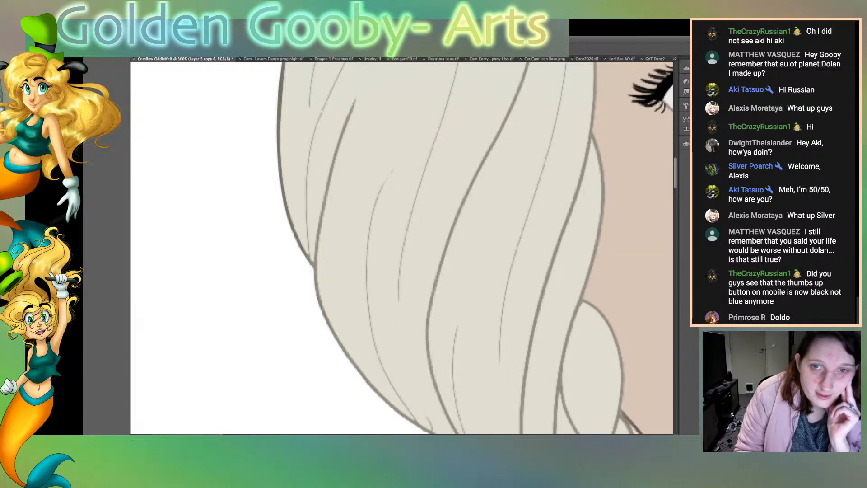
Step: Duplicate the active layer and touch up the outline of the loose hair where it meets the blue tunic
{"action": "key", "text": "super+j"}
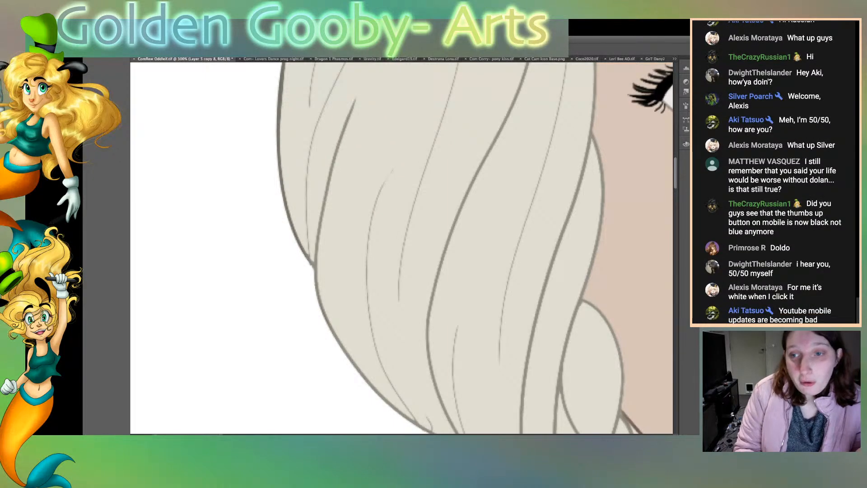
{"action": "scroll", "coordinate": [402, 248], "scroll_direction": "up", "scroll_amount": 10}
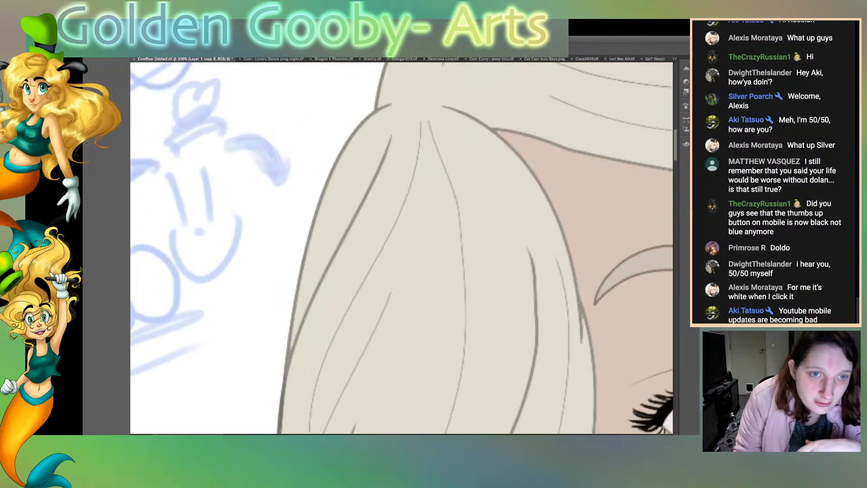
{"action": "scroll", "coordinate": [401, 248], "scroll_direction": "down", "scroll_amount": 20}
{"action": "scroll", "coordinate": [505, 402], "scroll_direction": "down", "scroll_amount": 10}
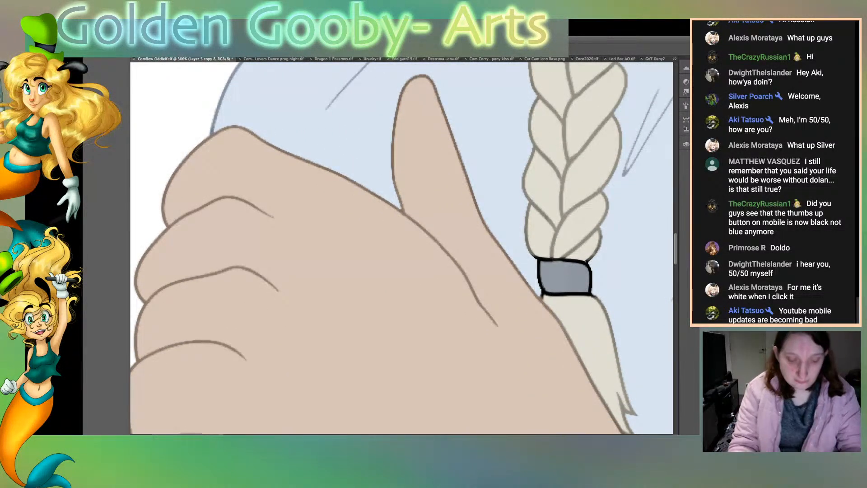
{"action": "key", "text": "ctrl+minus"}
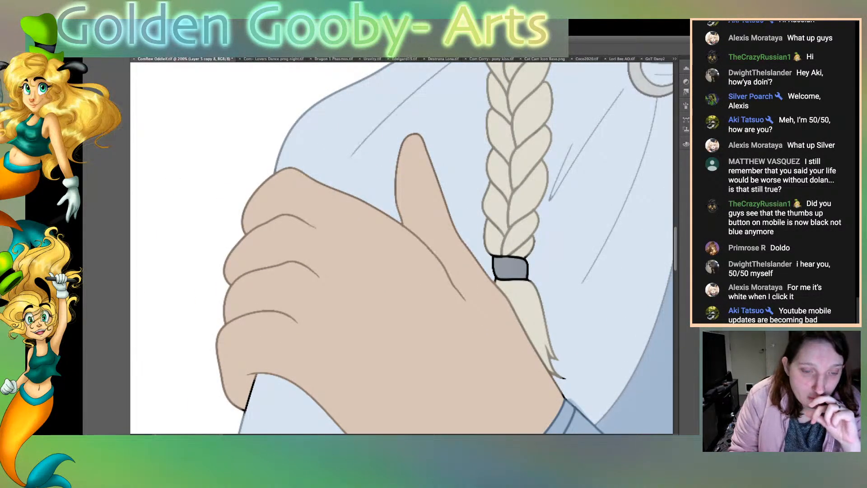
{"action": "scroll", "coordinate": [402, 248], "scroll_direction": "right", "scroll_amount": 10}
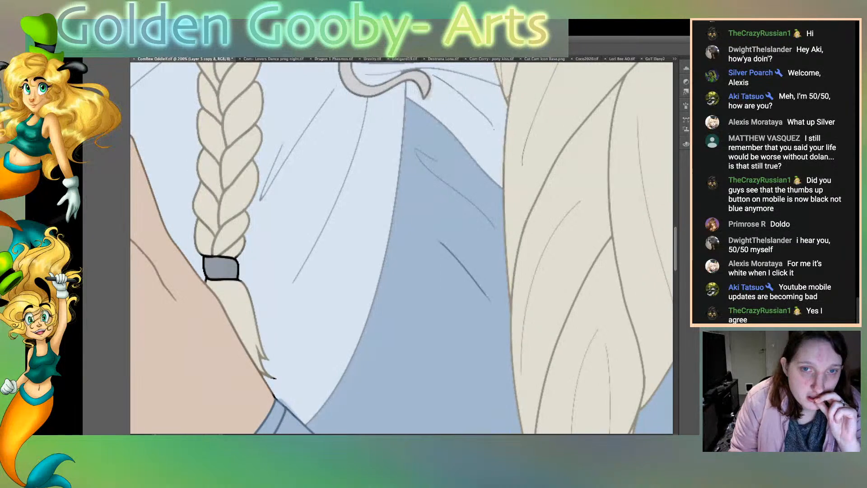
{"action": "scroll", "coordinate": [402, 248], "scroll_direction": "right", "scroll_amount": 5}
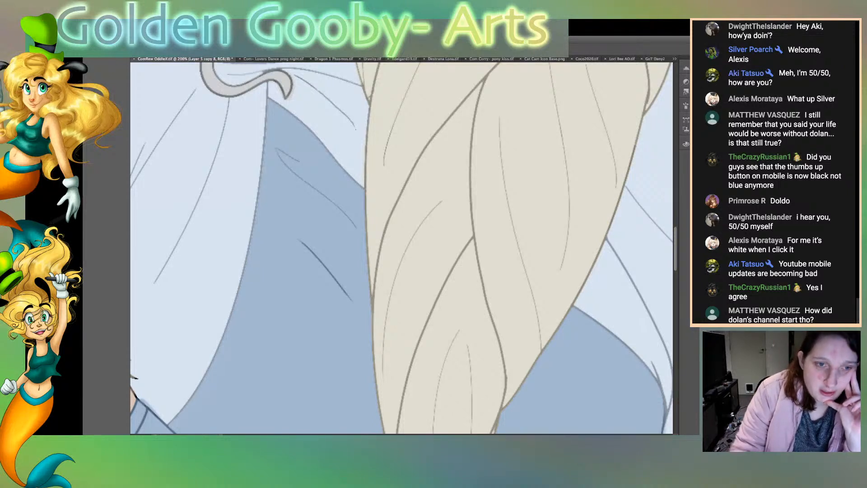
{"action": "left_click_drag", "start_coordinate": [365, 194], "coordinate": [366, 144]}
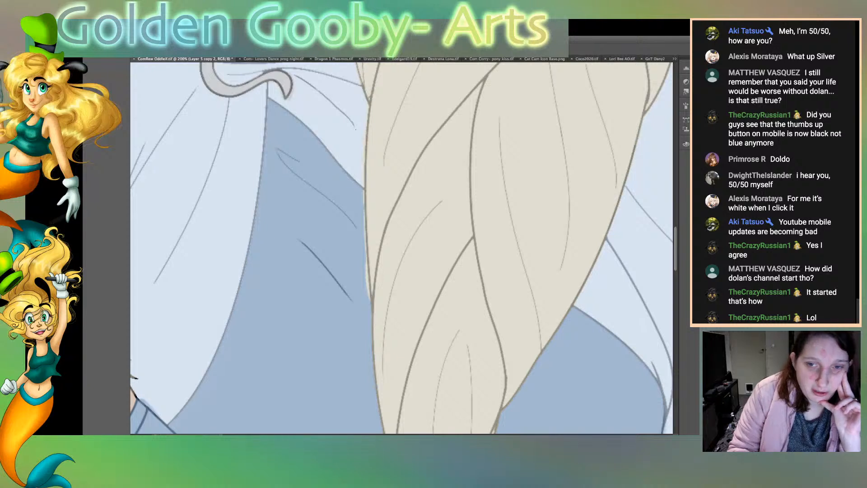
Step: Select the neck skin and the blue collar bands in turn to clean up the neckline's blue outline, clearing the selections
{"action": "scroll", "coordinate": [401, 247], "scroll_direction": "up", "scroll_amount": 5}
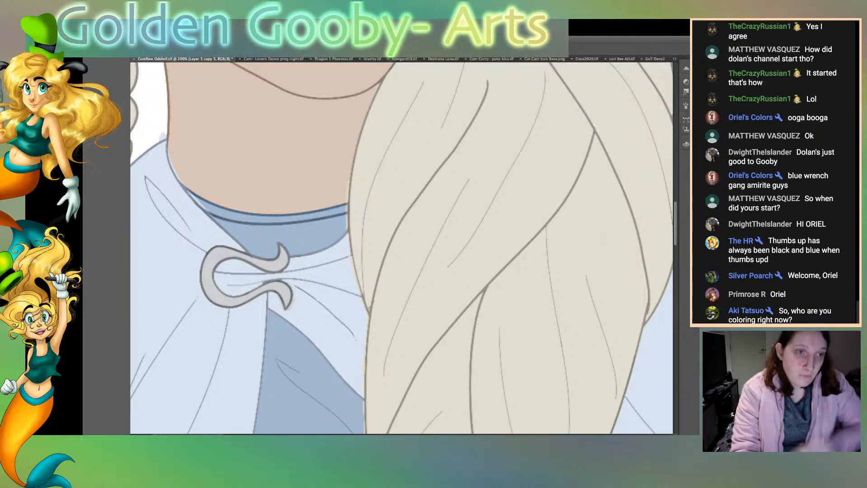
{"action": "left_click", "coordinate": [266, 154]}
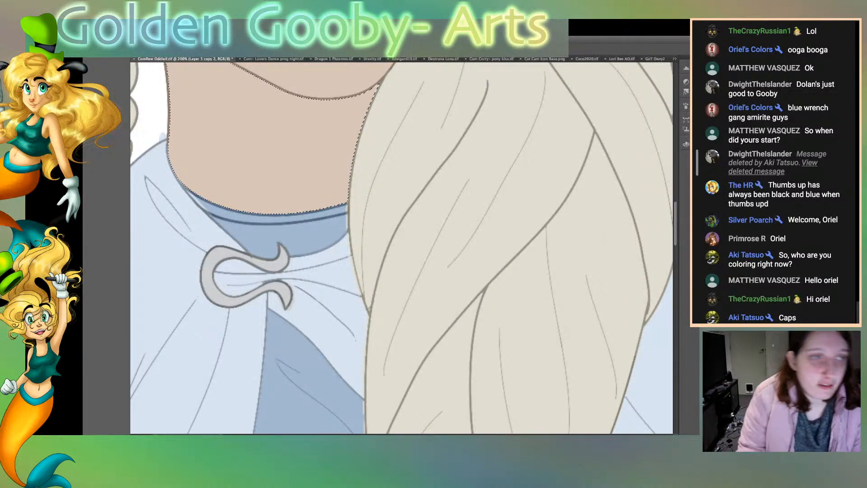
{"action": "key", "text": "ctrl+d"}
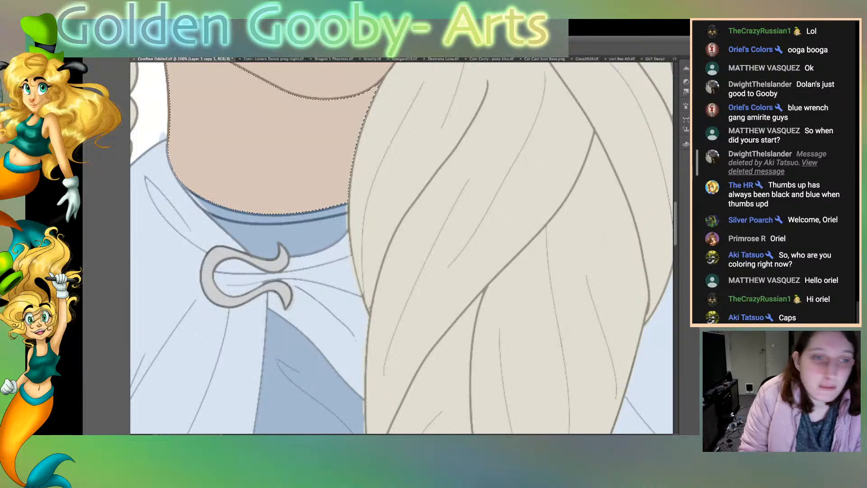
{"action": "left_click", "coordinate": [280, 220]}
{"action": "left_click", "coordinate": [289, 239], "text": "shift"}
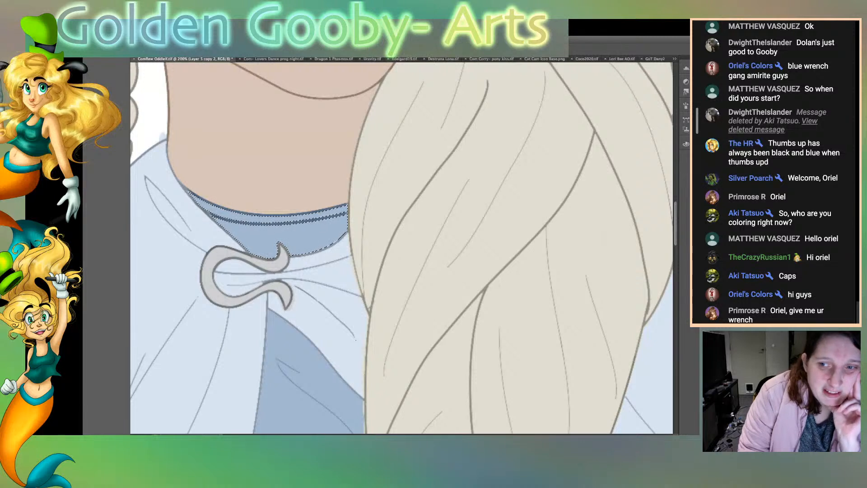
{"action": "key", "text": "ctrl+d"}
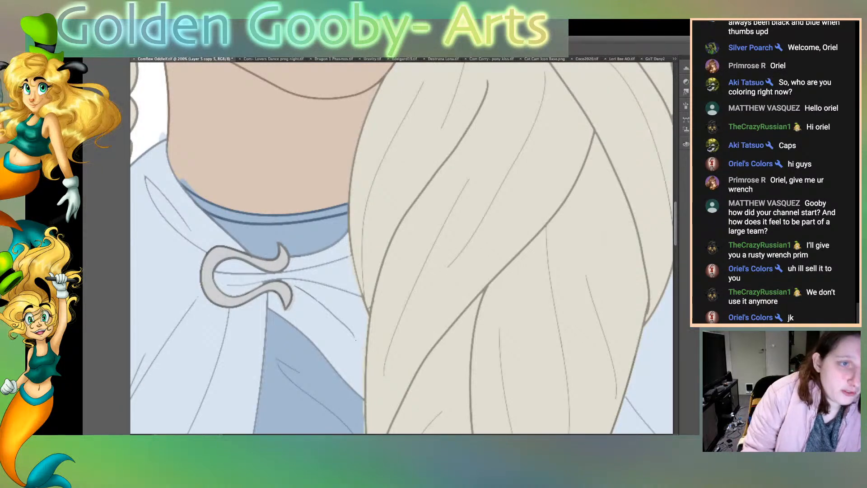
{"action": "left_click", "coordinate": [267, 147]}
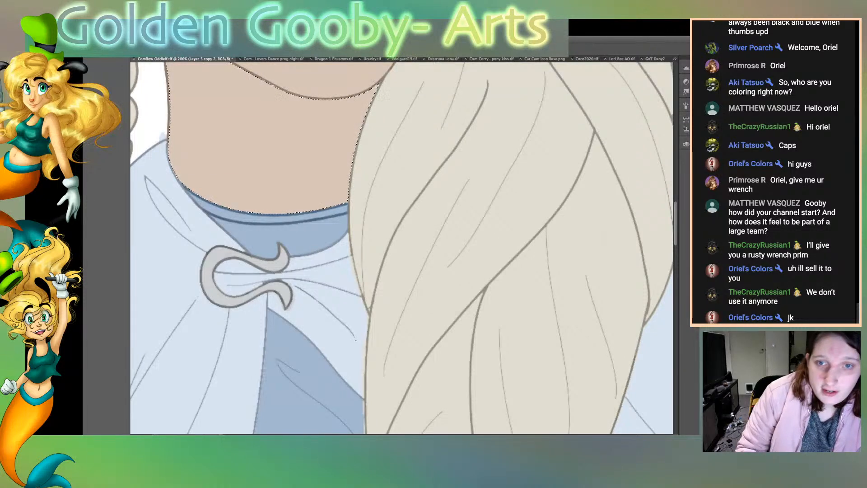
{"action": "left_click", "coordinate": [152, 106]}
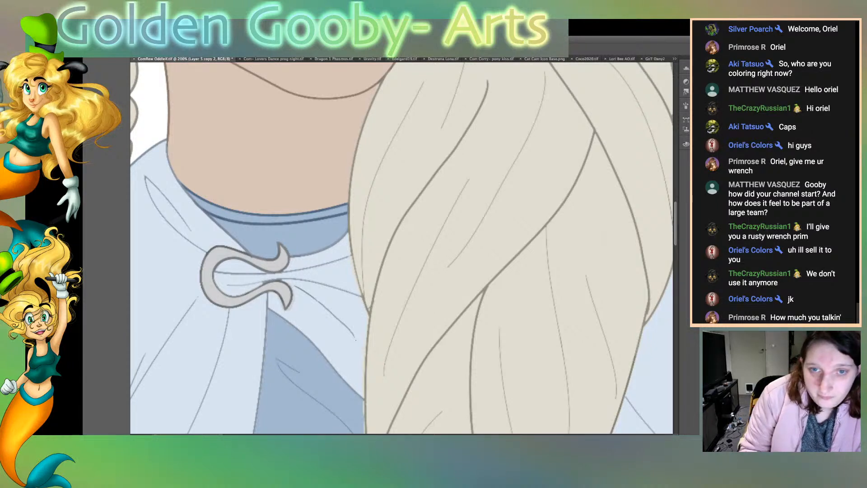
Step: Paint dark grey over the bindings of the two arrows closest to the archer's loose hair
{"action": "scroll", "coordinate": [401, 247], "scroll_direction": "up", "scroll_amount": 3}
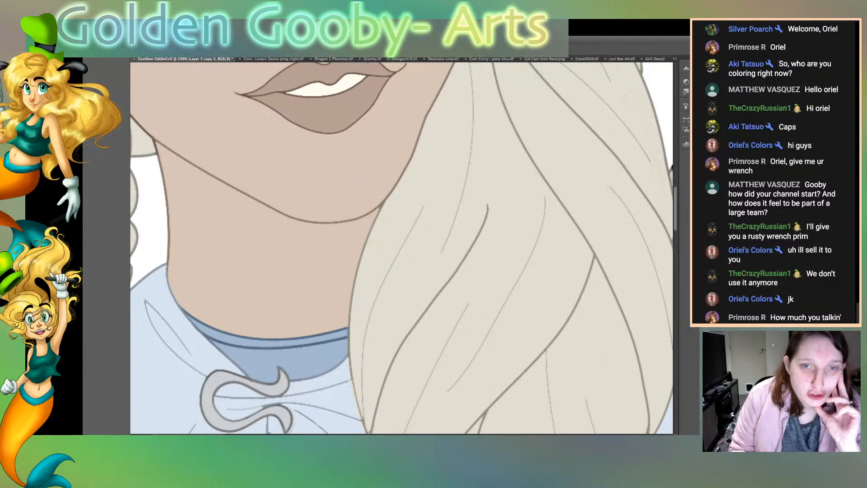
{"action": "scroll", "coordinate": [401, 248], "scroll_direction": "up", "scroll_amount": 11}
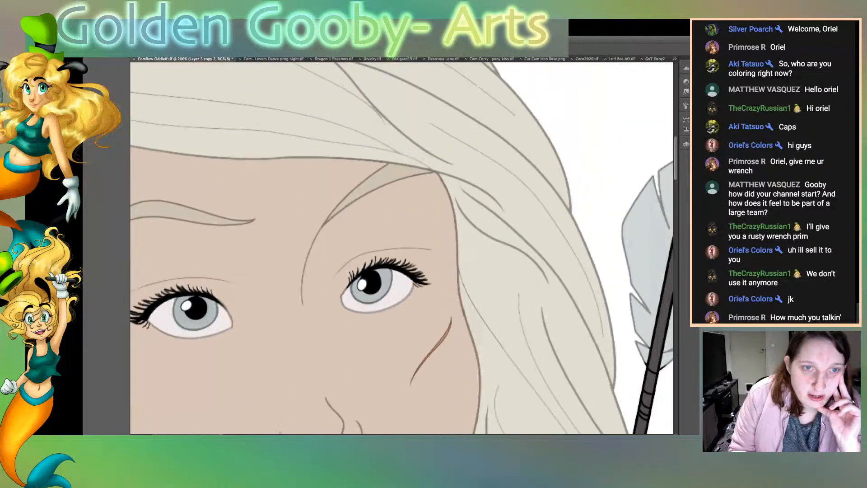
{"action": "scroll", "coordinate": [402, 248], "scroll_direction": "down", "scroll_amount": 2}
{"action": "scroll", "coordinate": [401, 248], "scroll_direction": "down", "scroll_amount": 6}
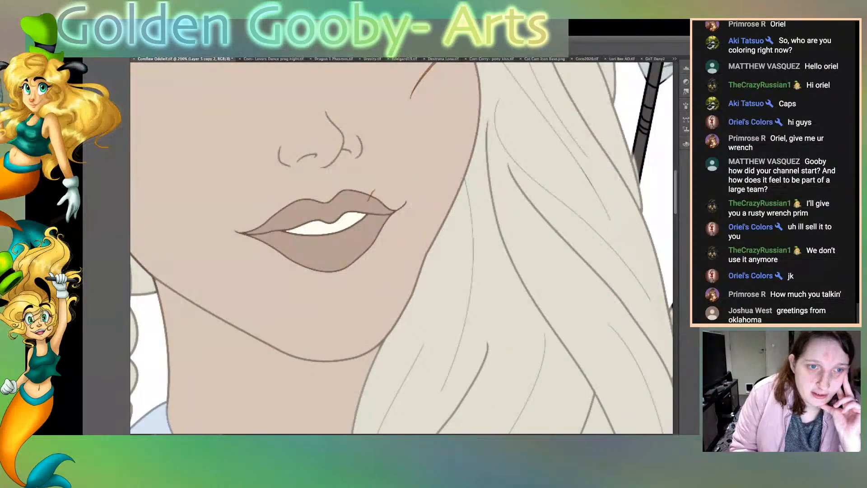
{"action": "scroll", "coordinate": [402, 248], "scroll_direction": "right", "scroll_amount": 15}
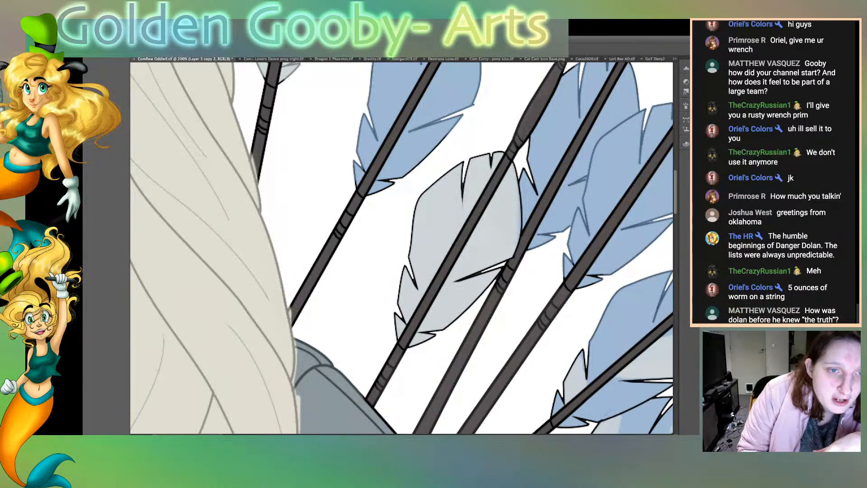
{"action": "mouse_move", "coordinate": [353, 199]}
{"action": "left_mouse_down"}
{"action": "mouse_move", "coordinate": [328, 238]}
{"action": "mouse_move", "coordinate": [340, 243]}
{"action": "left_mouse_up"}
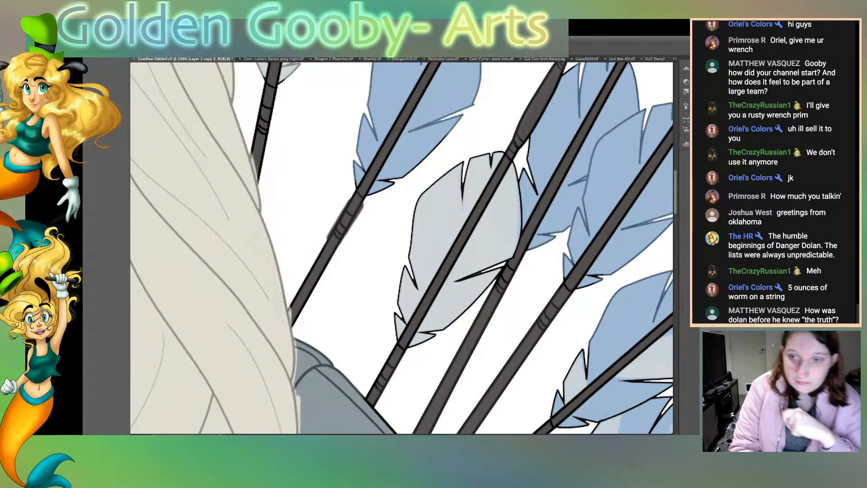
{"action": "left_click_drag", "start_coordinate": [276, 93], "coordinate": [261, 170]}
{"action": "mouse_move", "coordinate": [253, 140]}
{"action": "left_mouse_down"}
{"action": "mouse_move", "coordinate": [263, 181]}
{"action": "mouse_move", "coordinate": [276, 95]}
{"action": "mouse_move", "coordinate": [260, 96]}
{"action": "left_mouse_up"}
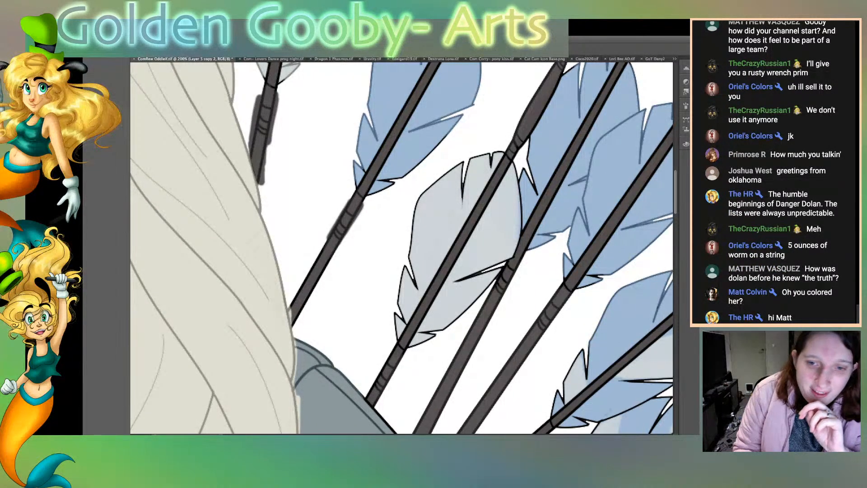
{"action": "scroll", "coordinate": [401, 247], "scroll_direction": "up", "scroll_amount": 5}
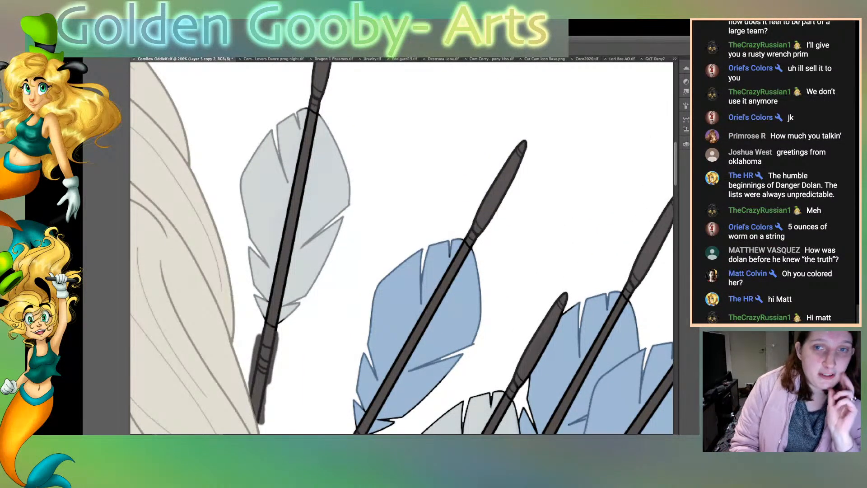
{"action": "scroll", "coordinate": [401, 247], "scroll_direction": "up", "scroll_amount": 3}
{"action": "scroll", "coordinate": [402, 248], "scroll_direction": "down", "scroll_amount": 5}
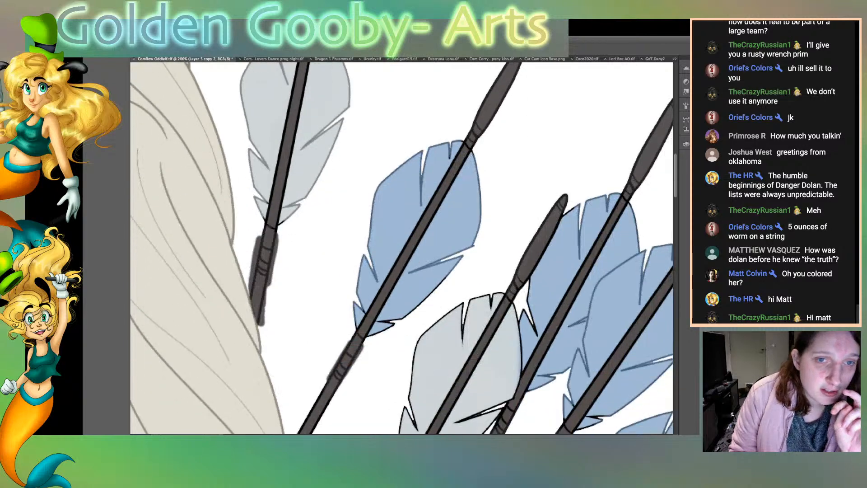
Step: View the red-haired woman's artwork in the other open document and return to the archer drawing
{"action": "scroll", "coordinate": [401, 247], "scroll_direction": "up", "scroll_amount": 2}
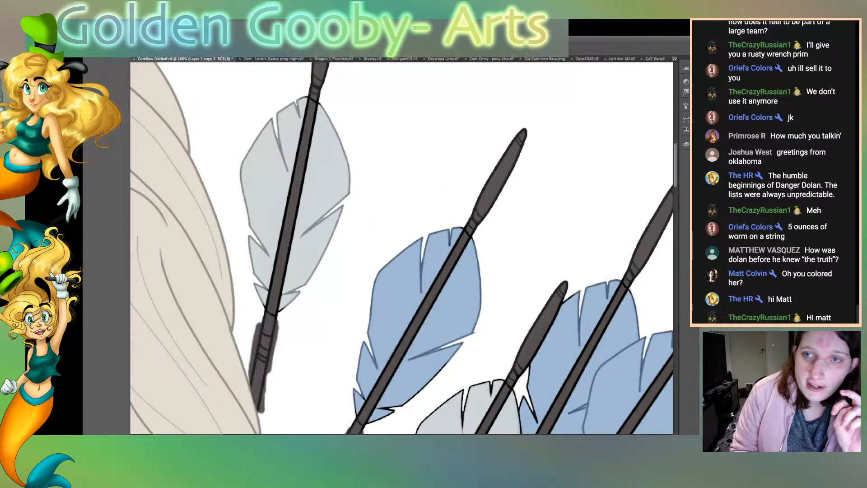
{"action": "key", "text": "ctrl+shift+Tab"}
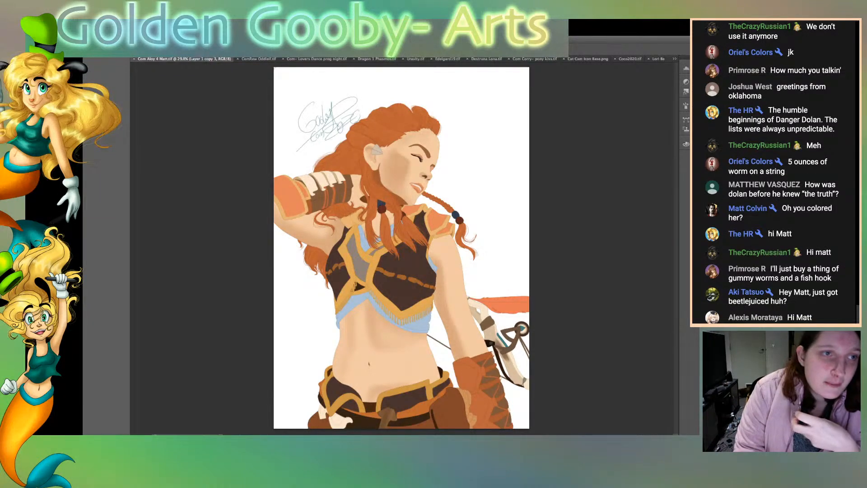
{"action": "key", "text": "ctrl+Tab"}
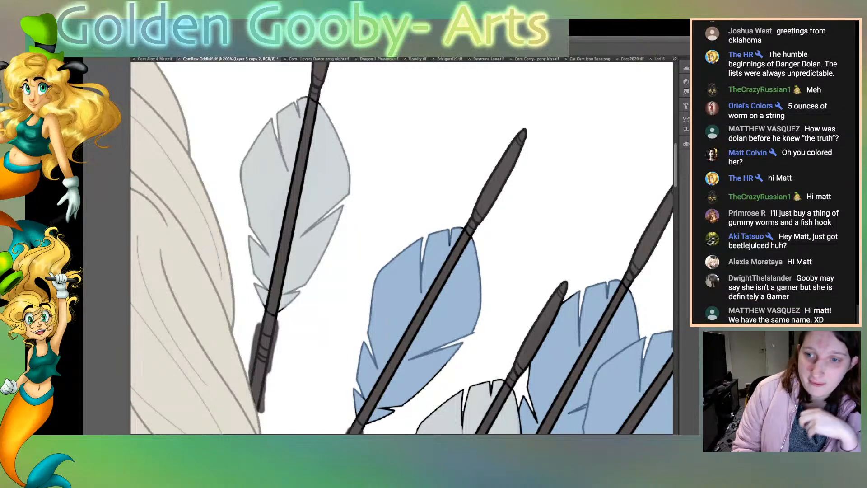
Step: Paint dark grey over the black shaft outlines of the two arrows nearest the hair, where they cross the pale grey and blue feathers
{"action": "scroll", "coordinate": [402, 248], "scroll_direction": "down", "scroll_amount": 2}
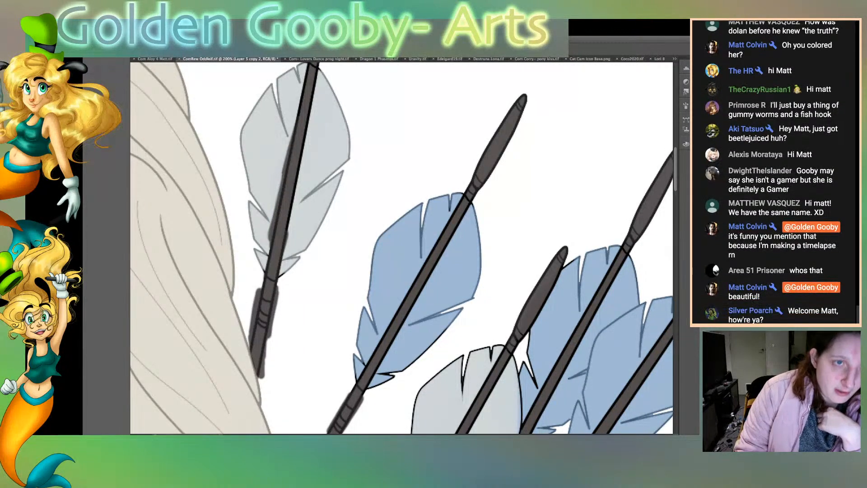
{"action": "left_click_drag", "start_coordinate": [315, 68], "coordinate": [287, 235]}
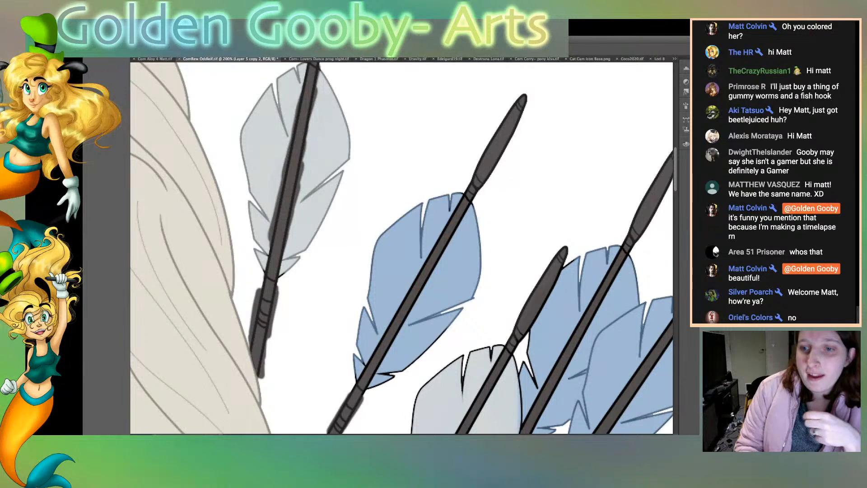
{"action": "scroll", "coordinate": [402, 248], "scroll_direction": "down", "scroll_amount": 5}
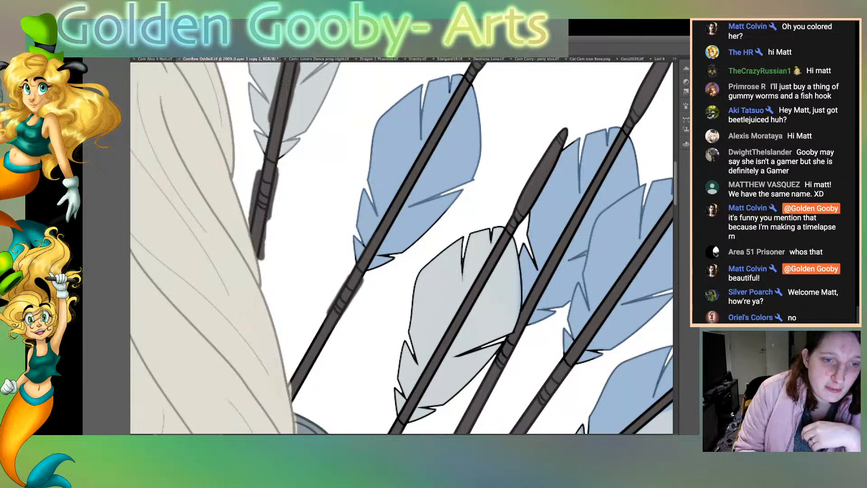
{"action": "mouse_move", "coordinate": [401, 209]}
{"action": "left_mouse_down"}
{"action": "mouse_move", "coordinate": [433, 136]}
{"action": "mouse_move", "coordinate": [427, 168]}
{"action": "left_mouse_up"}
{"action": "mouse_move", "coordinate": [445, 137]}
{"action": "left_mouse_down"}
{"action": "mouse_move", "coordinate": [472, 84]}
{"action": "mouse_move", "coordinate": [447, 111]}
{"action": "left_mouse_up"}
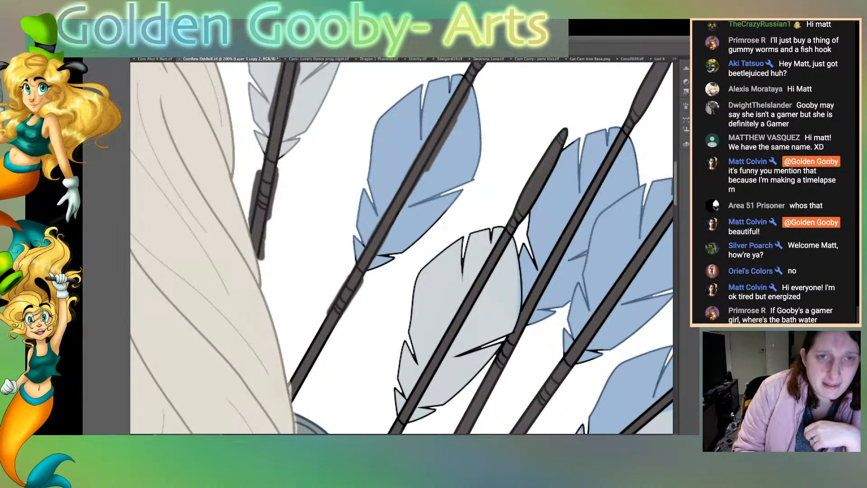
{"action": "left_click_drag", "start_coordinate": [451, 99], "coordinate": [437, 124]}
{"action": "left_click_drag", "start_coordinate": [473, 84], "coordinate": [481, 71]}
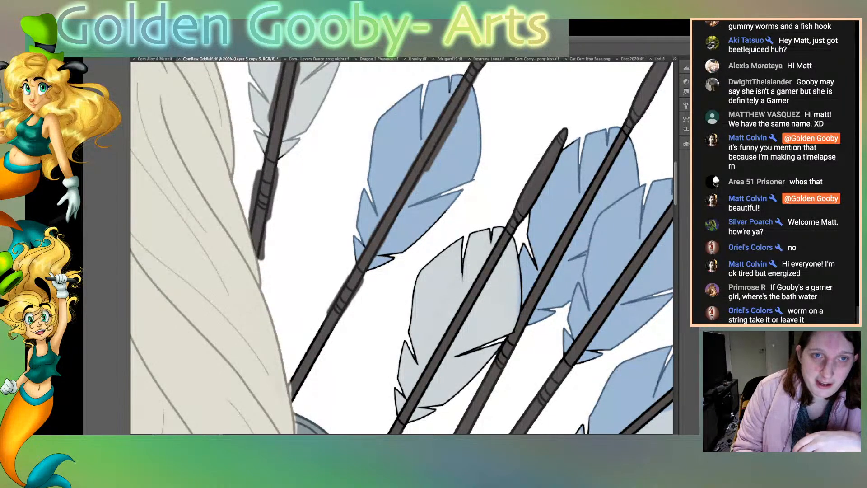
Step: Clear the dark grey overspill around the two arrows by selecting the white background, then the blue and pale grey feathers
{"action": "left_click", "coordinate": [312, 212]}
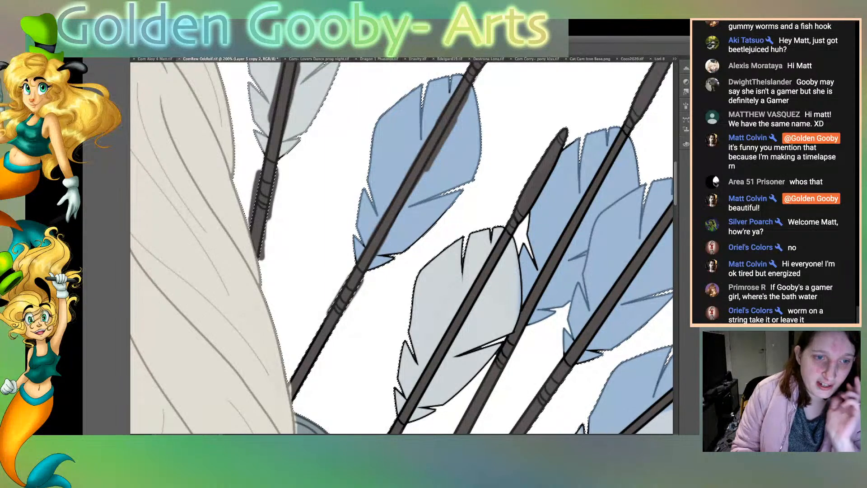
{"action": "key", "text": "ctrl+d"}
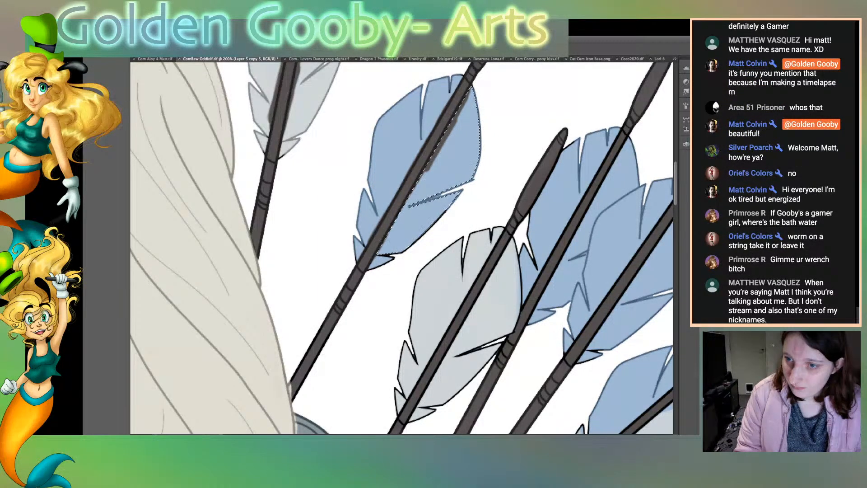
{"action": "left_click", "coordinate": [399, 149], "text": "shift"}
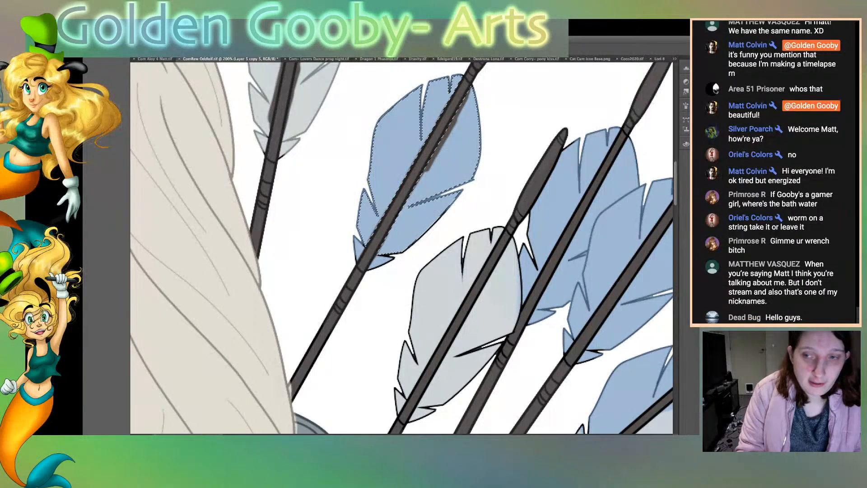
{"action": "scroll", "coordinate": [402, 249], "scroll_direction": "up", "scroll_amount": 3}
{"action": "left_click", "coordinate": [268, 123], "text": "shift"}
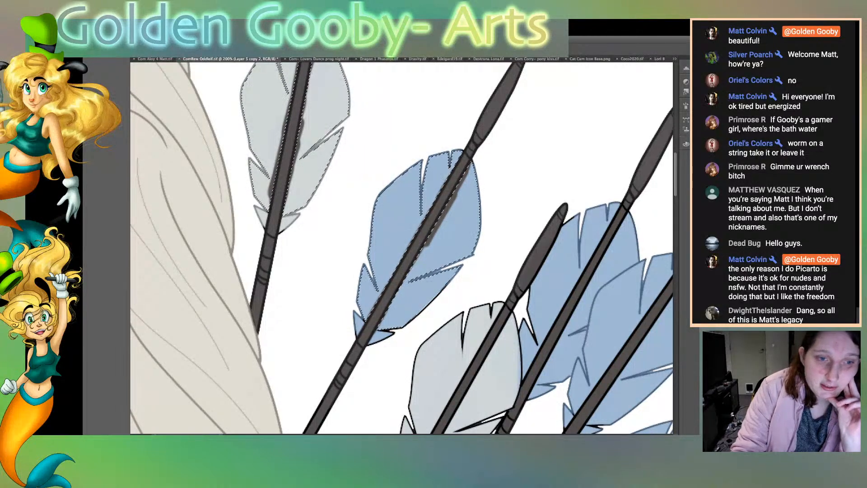
{"action": "key", "text": "super+z"}
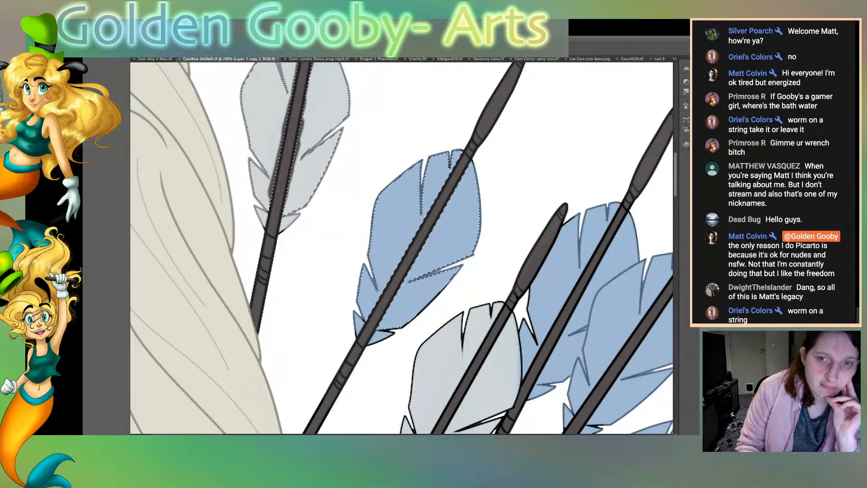
Step: Examine the remaining arrows, feathers and quiver for outlines that still need softer colouring
{"action": "scroll", "coordinate": [402, 248], "scroll_direction": "up", "scroll_amount": 4}
{"action": "scroll", "coordinate": [402, 249], "scroll_direction": "up", "scroll_amount": 1}
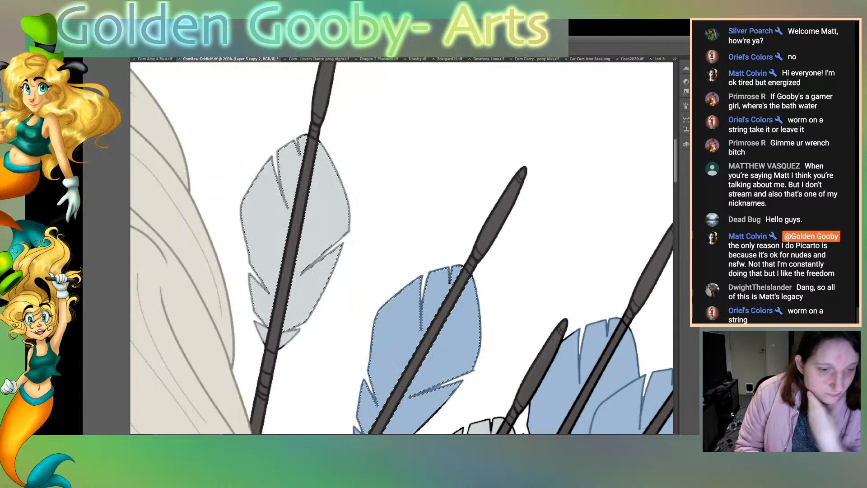
{"action": "scroll", "coordinate": [401, 248], "scroll_direction": "right", "scroll_amount": 5}
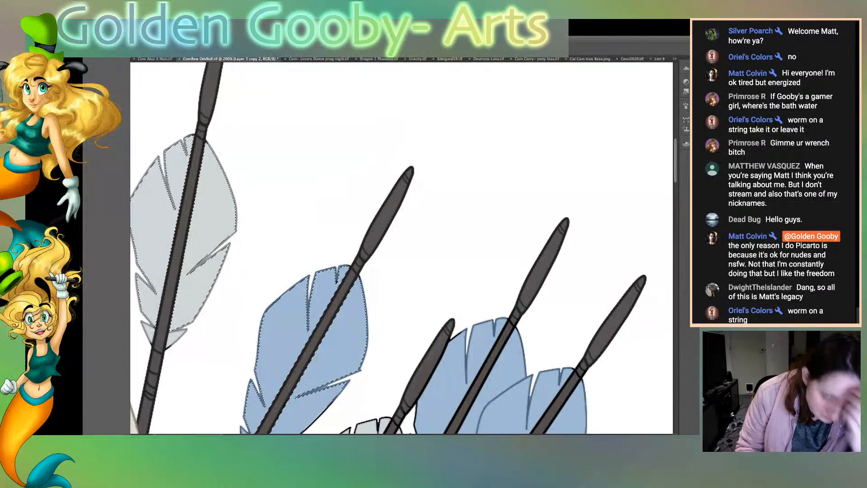
{"action": "scroll", "coordinate": [402, 248], "scroll_direction": "down", "scroll_amount": 8}
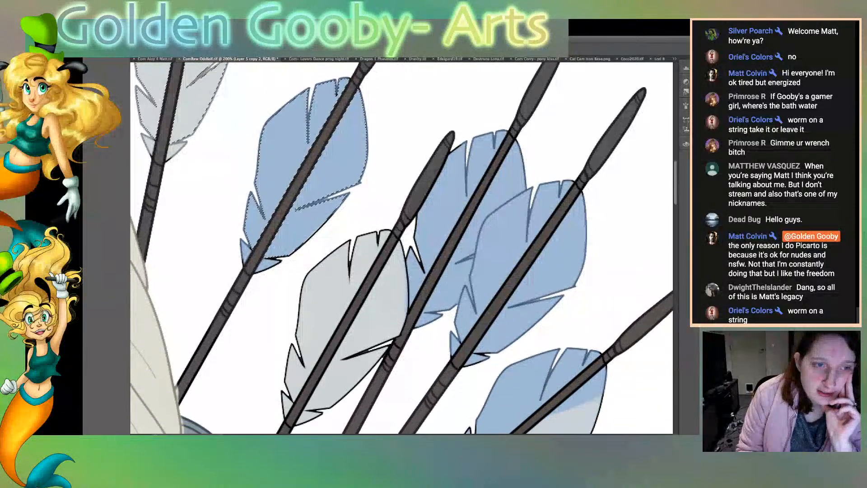
{"action": "scroll", "coordinate": [401, 248], "scroll_direction": "down", "scroll_amount": 5}
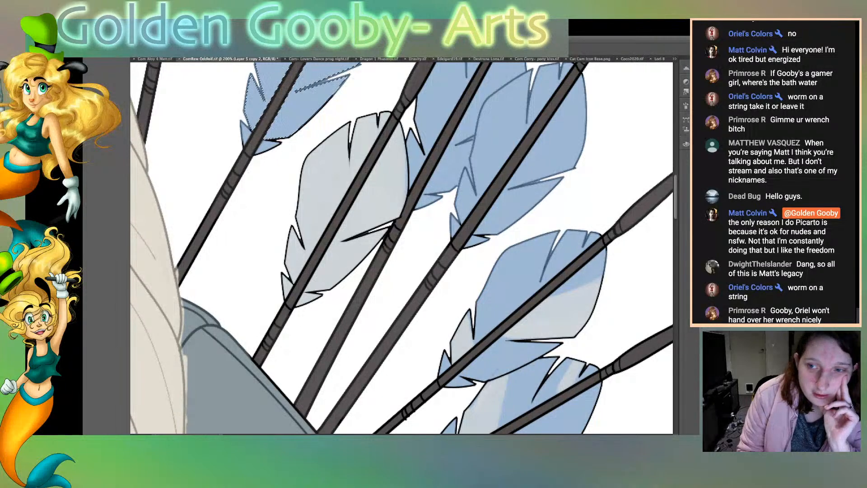
{"action": "scroll", "coordinate": [402, 248], "scroll_direction": "right", "scroll_amount": 5}
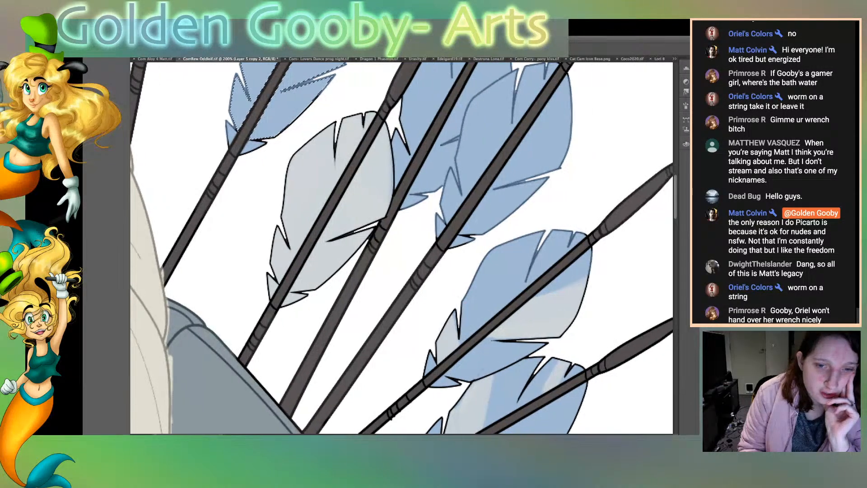
{"action": "scroll", "coordinate": [313, 248], "scroll_direction": "right", "scroll_amount": 1}
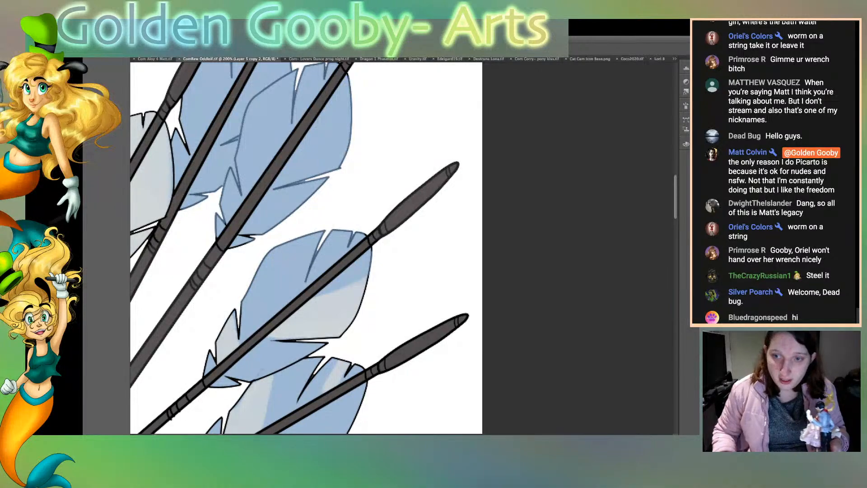
{"action": "key", "text": "ctrl+minus"}
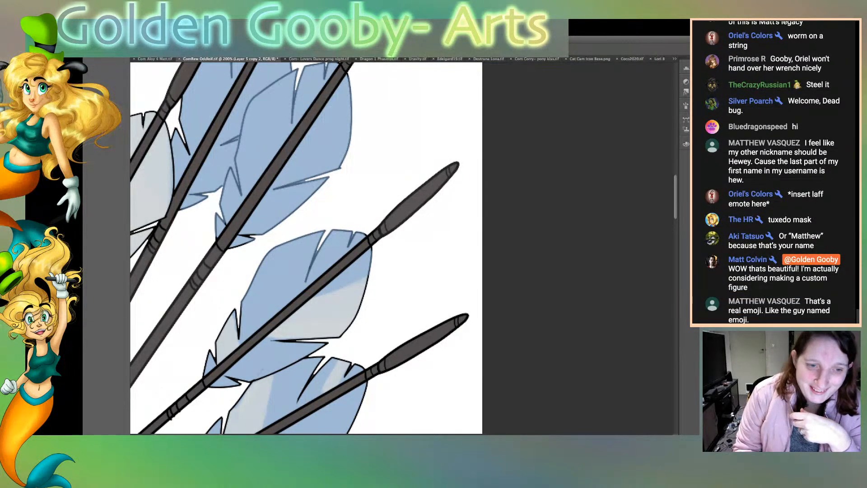
{"action": "scroll", "coordinate": [307, 248], "scroll_direction": "down", "scroll_amount": 5}
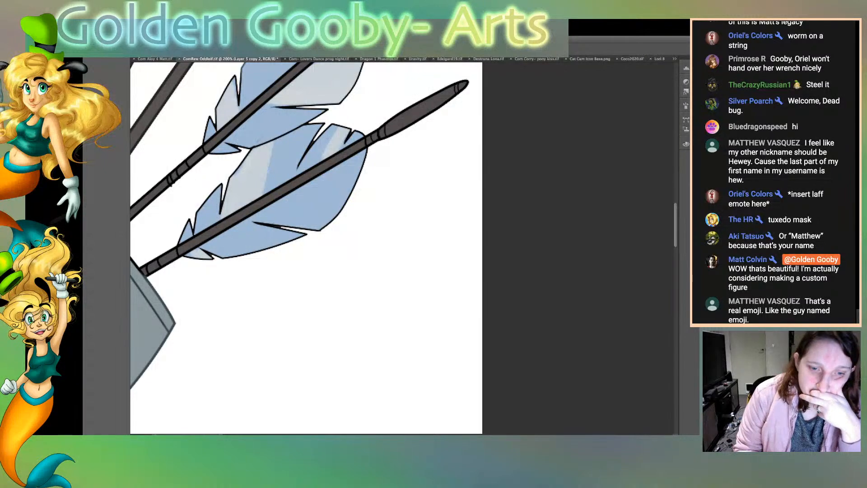
{"action": "scroll", "coordinate": [402, 247], "scroll_direction": "left", "scroll_amount": 10}
{"action": "scroll", "coordinate": [402, 248], "scroll_direction": "left", "scroll_amount": 2}
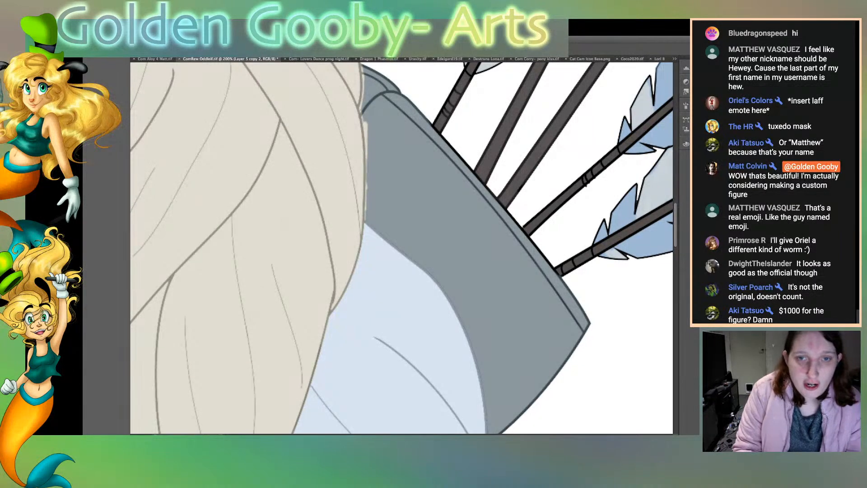
Step: Select the quiver and the arrow shaft beside the hair, touch up the outlines where they meet the hair, and clean the adjoining background
{"action": "left_click", "coordinate": [451, 217]}
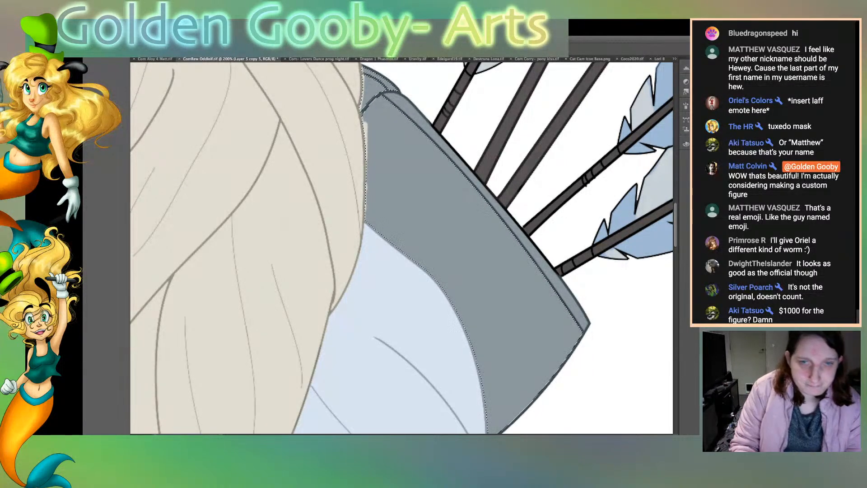
{"action": "scroll", "coordinate": [402, 248], "scroll_direction": "up", "scroll_amount": 3}
{"action": "left_click", "coordinate": [382, 139], "text": "shift"}
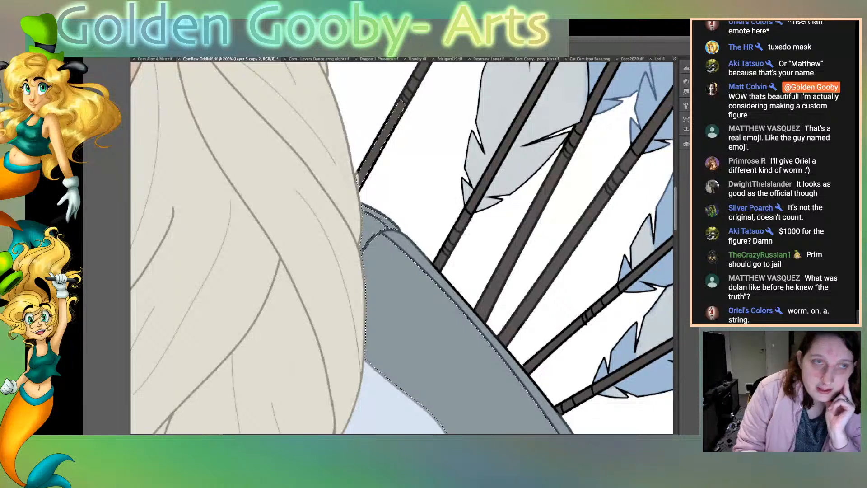
{"action": "key", "text": "ctrl+d"}
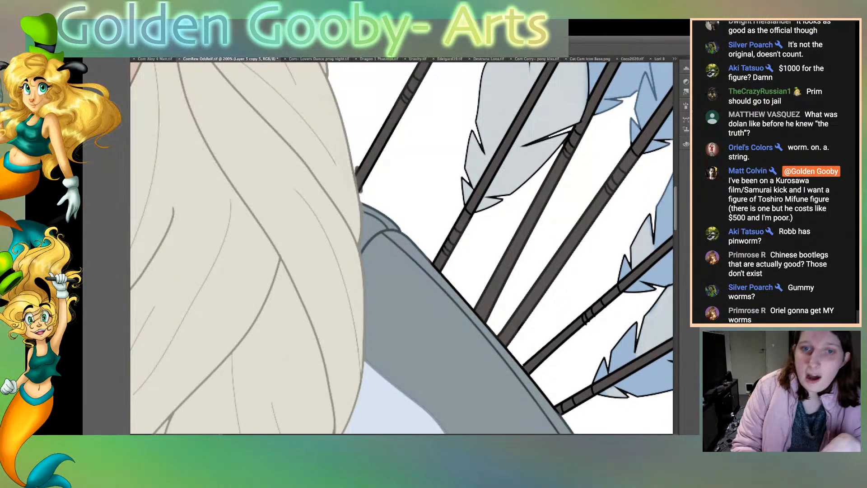
{"action": "left_click", "coordinate": [415, 194]}
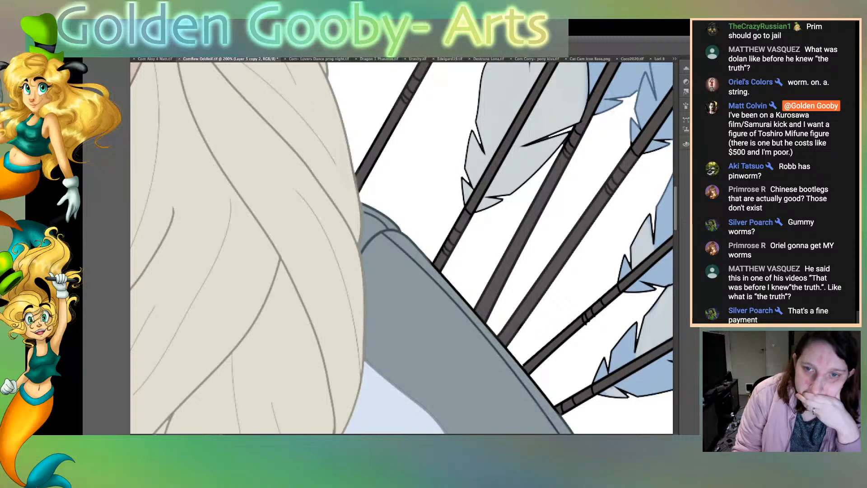
Step: Recolour the quiver's black rim outline blue-grey where the arrows emerge, and select the white background around it
{"action": "scroll", "coordinate": [404, 247], "scroll_direction": "down", "scroll_amount": 5}
{"action": "scroll", "coordinate": [402, 247], "scroll_direction": "right", "scroll_amount": 5}
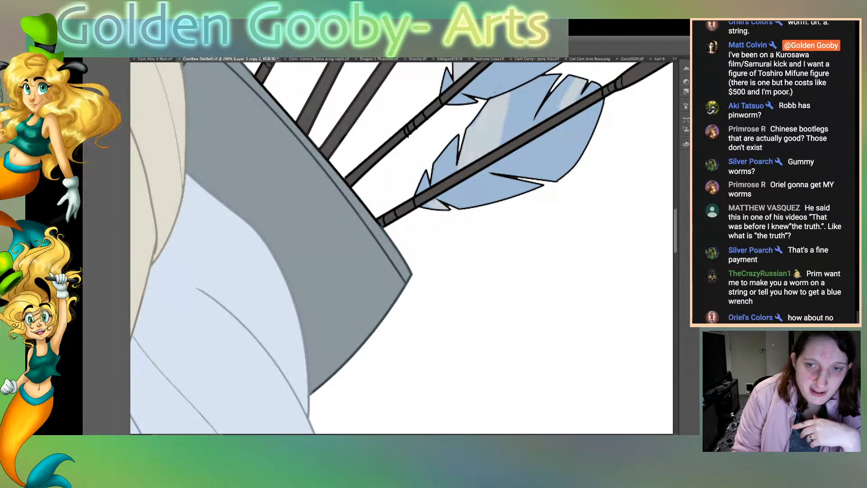
{"action": "scroll", "coordinate": [401, 247], "scroll_direction": "up", "scroll_amount": 3}
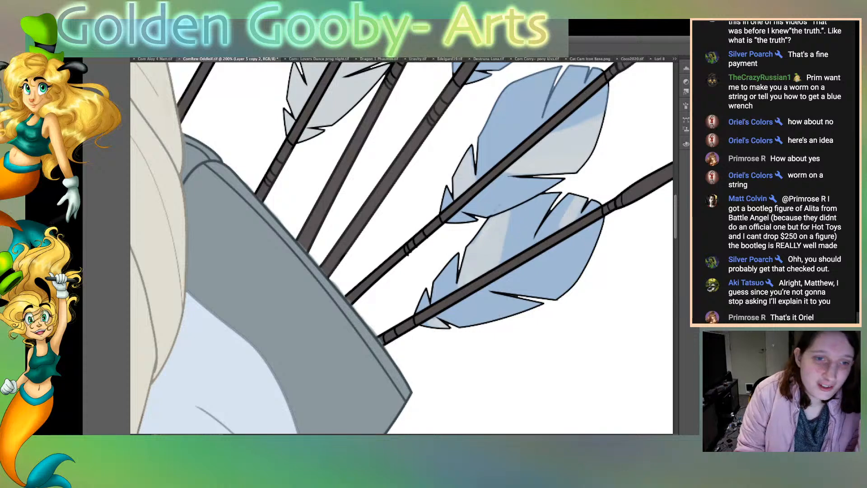
{"action": "scroll", "coordinate": [401, 248], "scroll_direction": "down", "scroll_amount": 5}
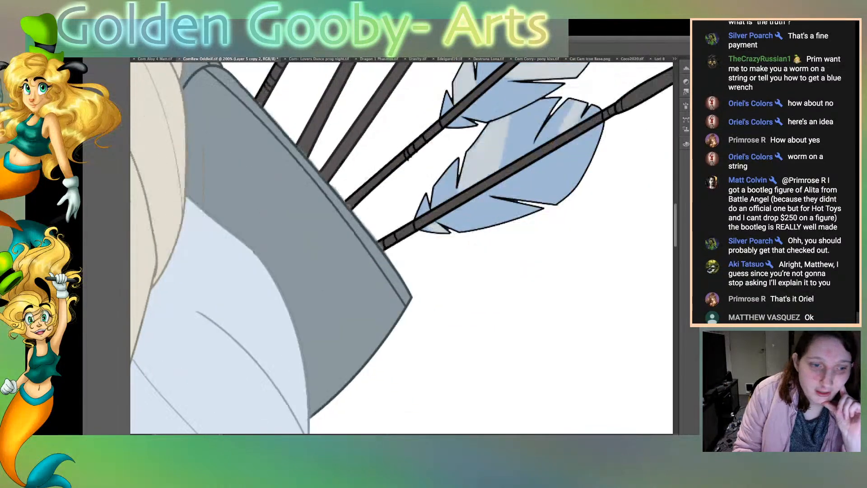
{"action": "scroll", "coordinate": [402, 248], "scroll_direction": "up", "scroll_amount": 3}
{"action": "scroll", "coordinate": [402, 248], "scroll_direction": "up", "scroll_amount": 3}
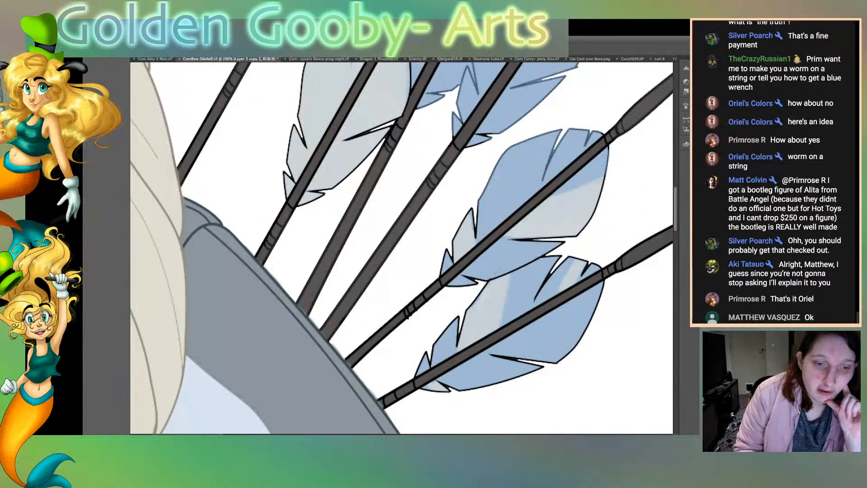
{"action": "scroll", "coordinate": [401, 248], "scroll_direction": "right", "scroll_amount": 5}
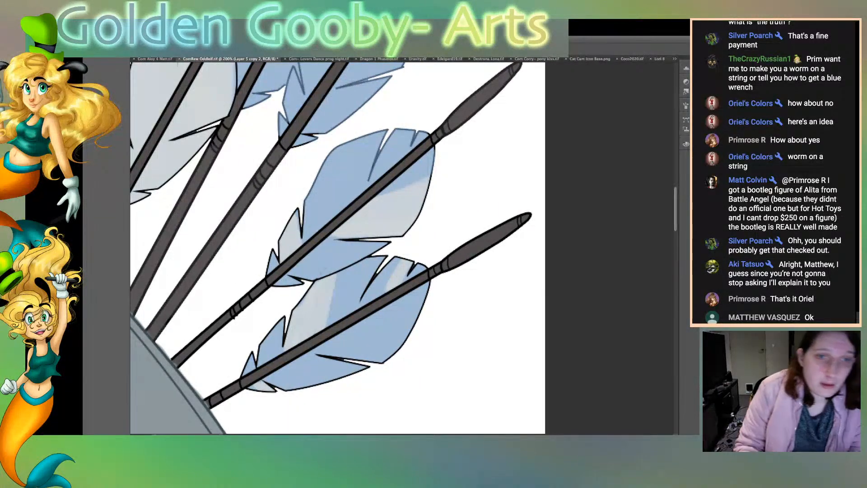
{"action": "left_click", "coordinate": [479, 321]}
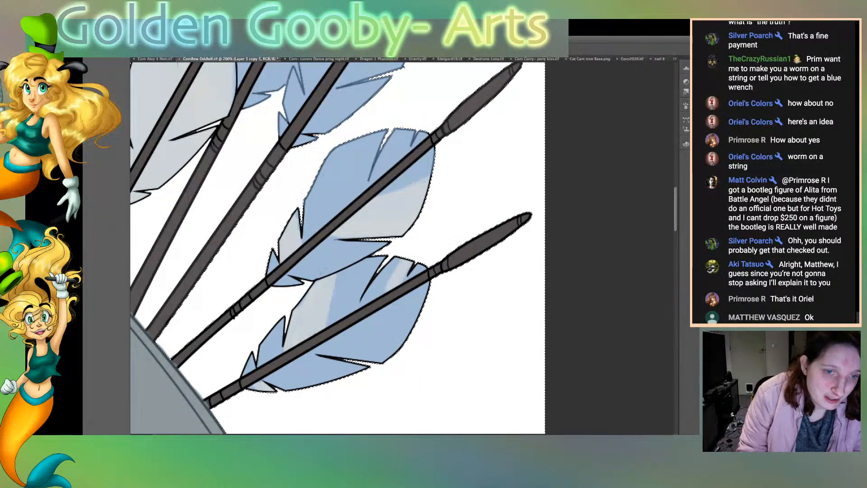
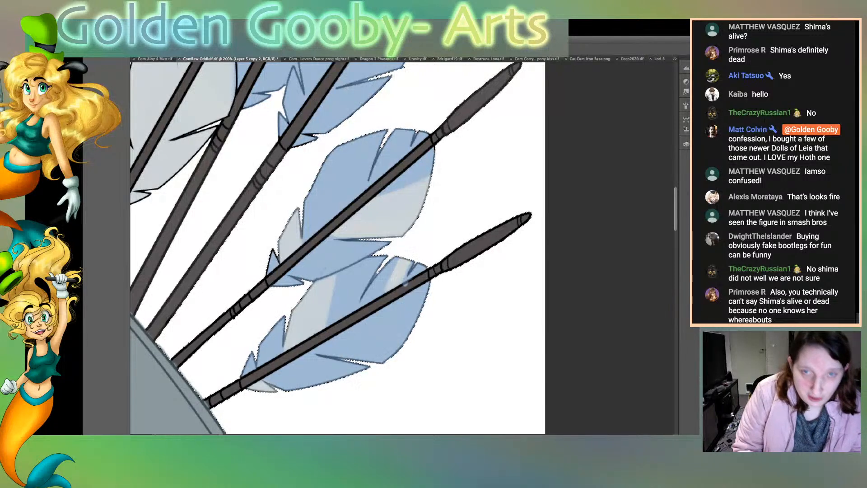
Step: Select the lowest arrow's blue feather and brush dark grey over the shaft's black outline where it nears the quiver
{"action": "left_click", "coordinate": [378, 332]}
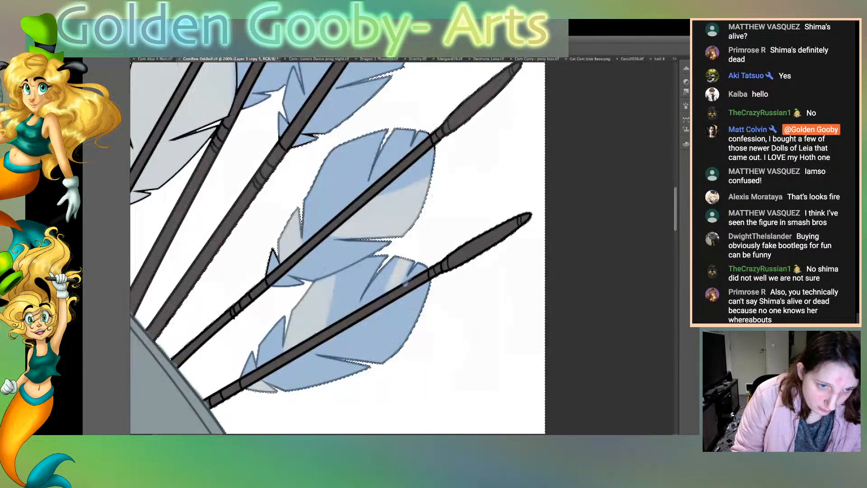
{"action": "left_click", "coordinate": [347, 296], "text": "shift"}
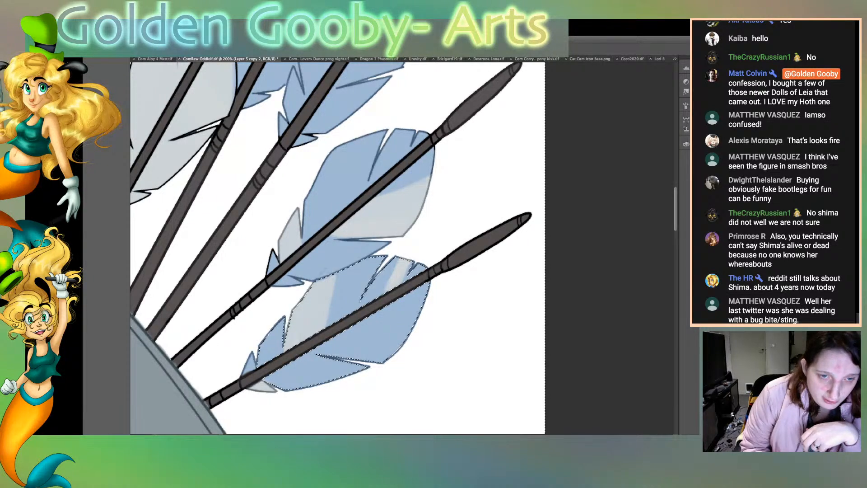
{"action": "mouse_move", "coordinate": [262, 383]}
{"action": "left_mouse_down"}
{"action": "mouse_move", "coordinate": [214, 409]}
{"action": "mouse_move", "coordinate": [204, 397]}
{"action": "left_mouse_up"}
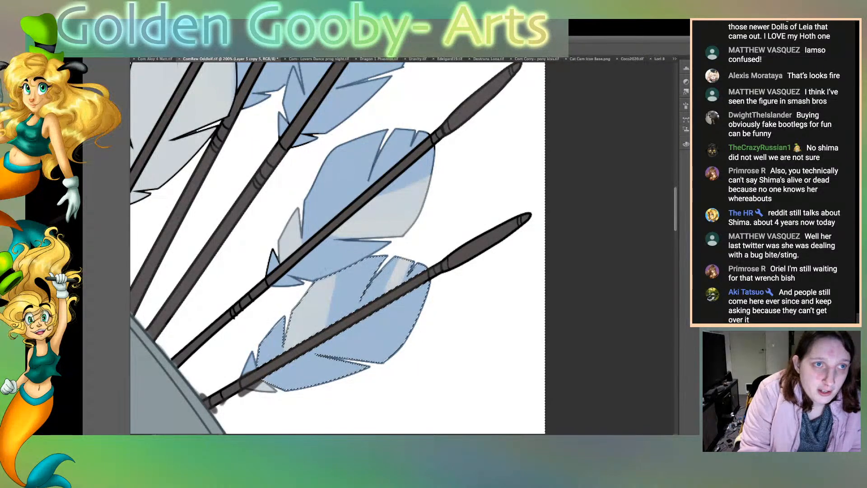
{"action": "key", "text": "ctrl+d"}
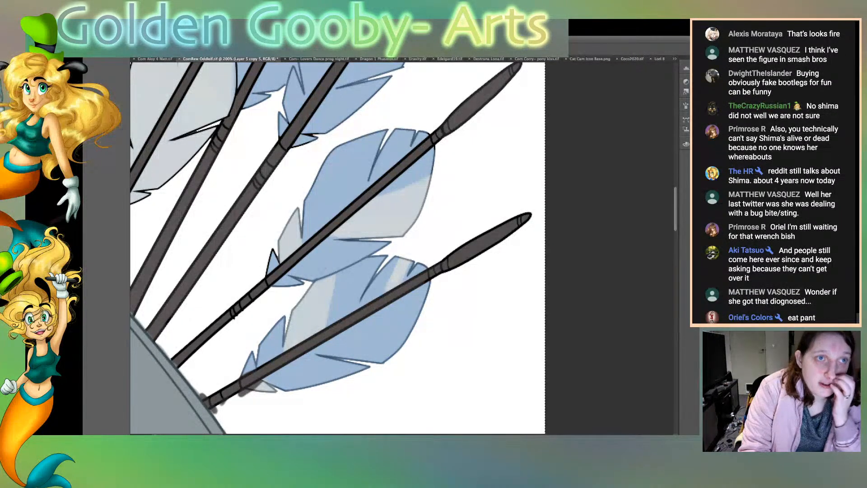
Step: Clear the grey overspill around the lowest arrow's base and feather tips by selecting the white background and the lower feather sections
{"action": "left_click", "coordinate": [466, 330]}
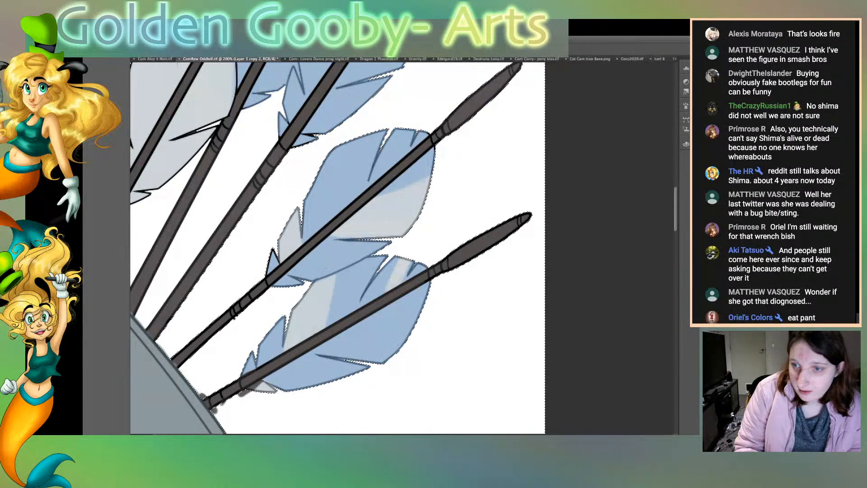
{"action": "key", "text": "ctrl+d"}
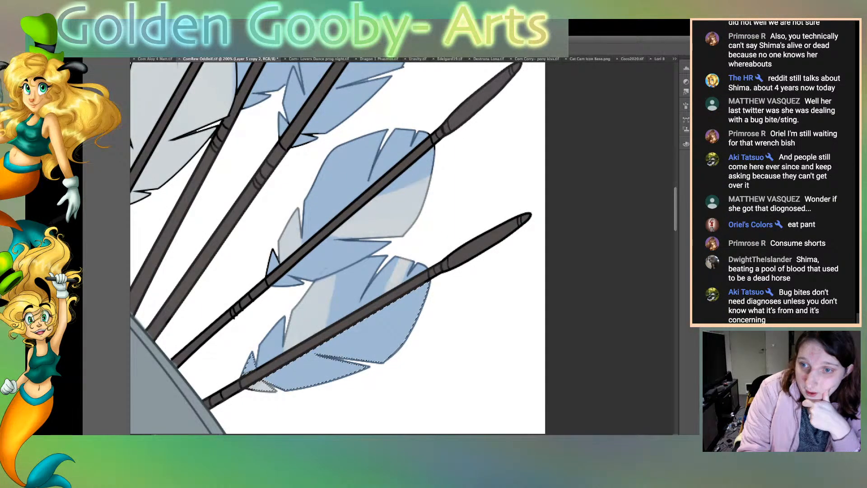
{"action": "key", "text": "ctrl+d"}
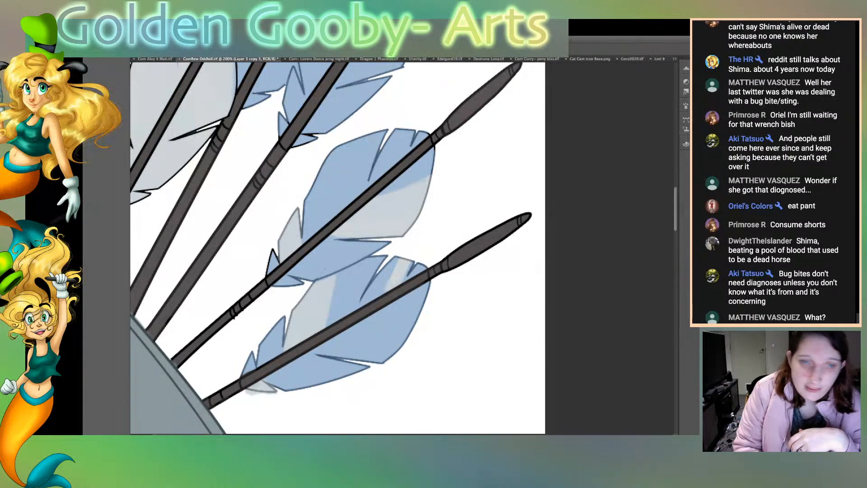
{"action": "left_click", "coordinate": [474, 326]}
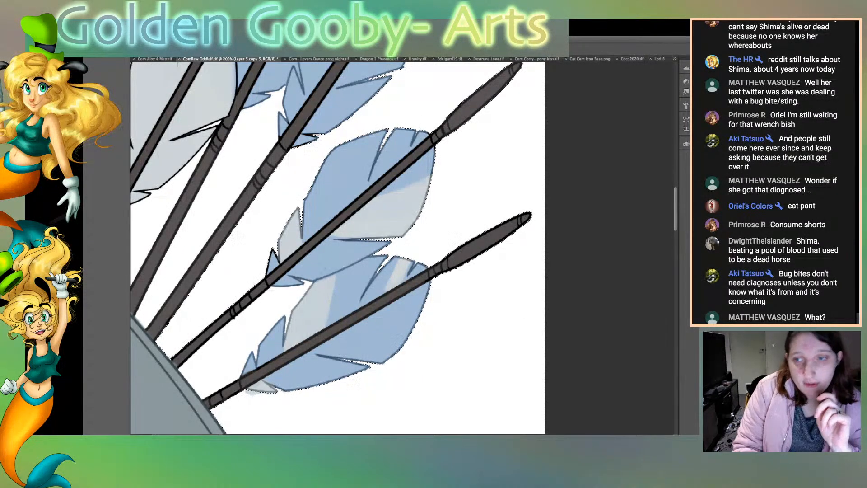
{"action": "key", "text": "ctrl+d"}
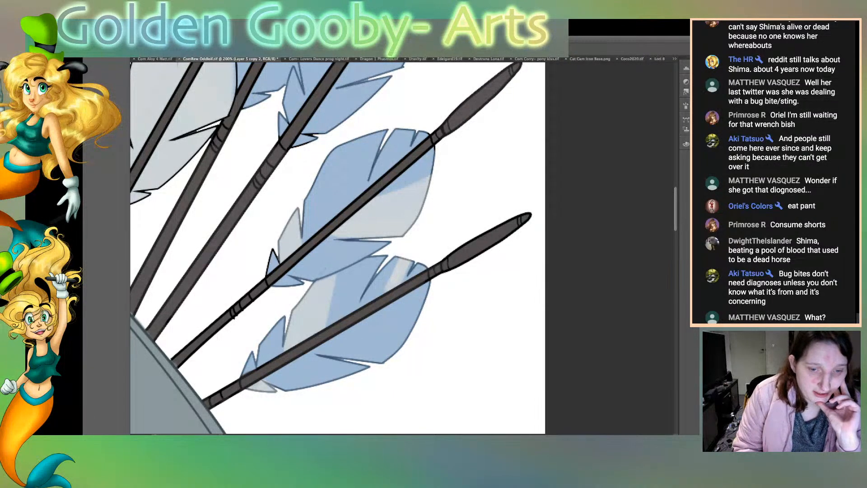
Step: Recolour the pale grey feather's black outer outline, lower notch lines and edge beside the blue feather in soft grey
{"action": "scroll", "coordinate": [402, 248], "scroll_direction": "left", "scroll_amount": 5}
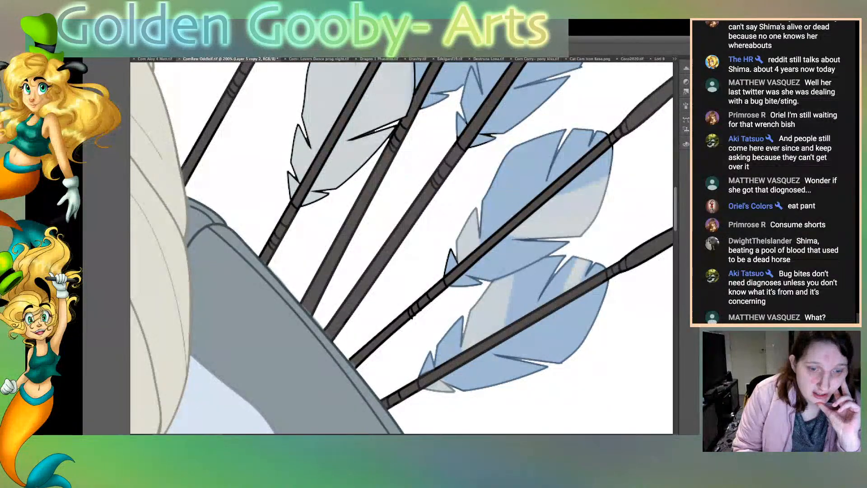
{"action": "scroll", "coordinate": [402, 249], "scroll_direction": "right", "scroll_amount": 1}
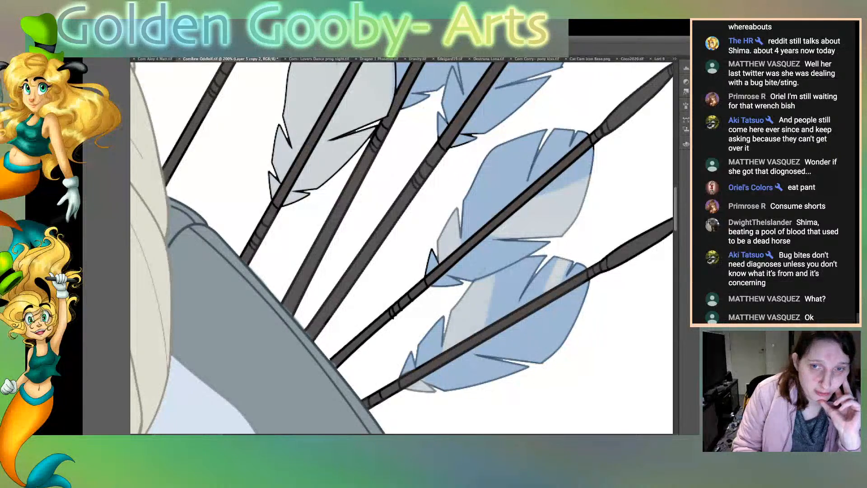
{"action": "scroll", "coordinate": [402, 249], "scroll_direction": "up", "scroll_amount": 3}
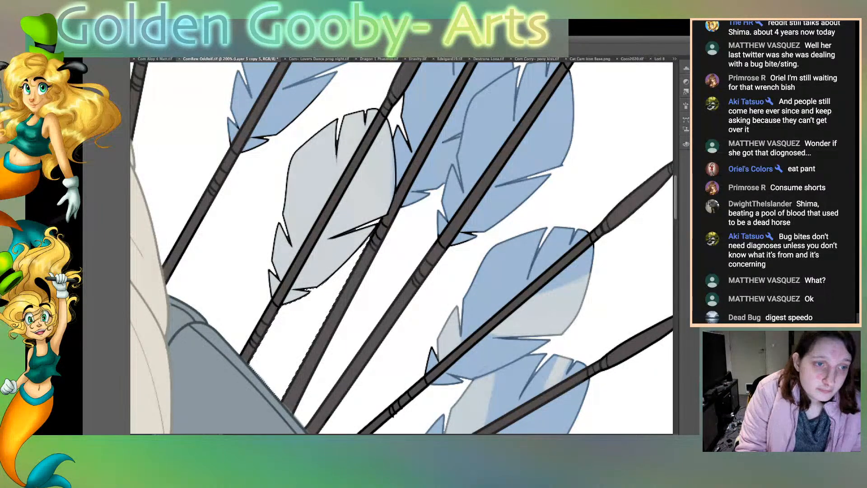
{"action": "left_click", "coordinate": [219, 307], "text": "shift"}
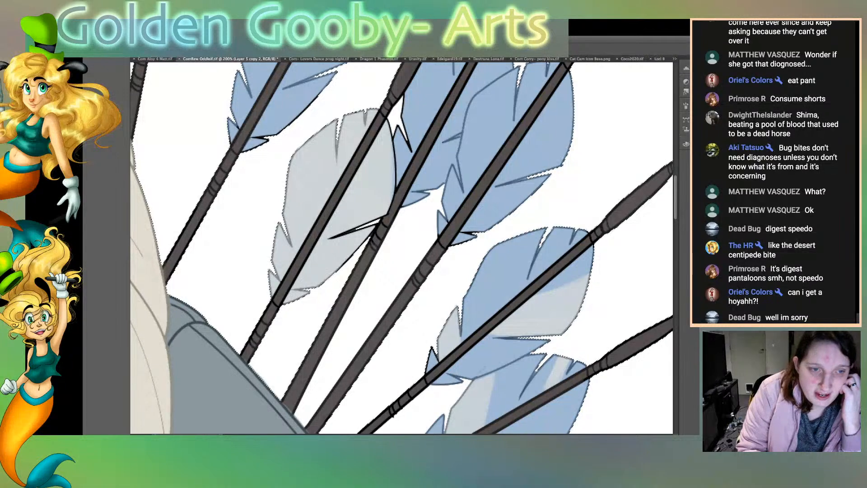
{"action": "left_click_drag", "start_coordinate": [370, 236], "coordinate": [331, 238]}
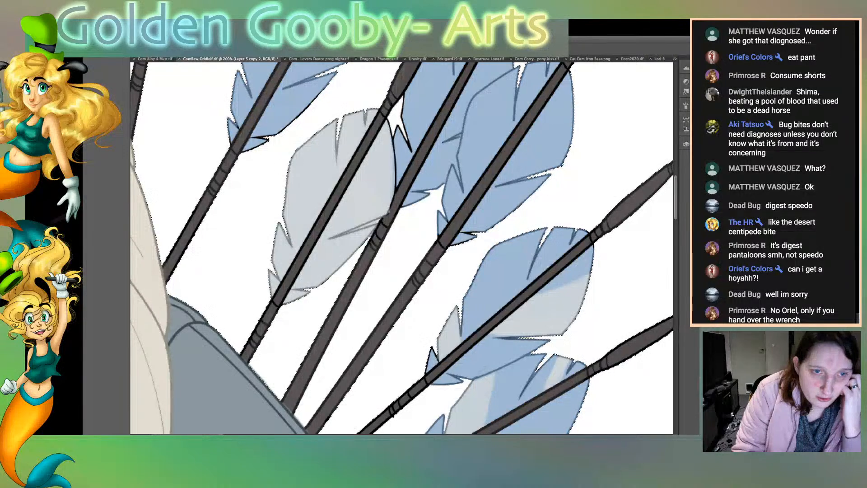
{"action": "mouse_move", "coordinate": [394, 205]}
{"action": "left_mouse_down"}
{"action": "mouse_move", "coordinate": [390, 122]}
{"action": "mouse_move", "coordinate": [397, 172]}
{"action": "left_mouse_up"}
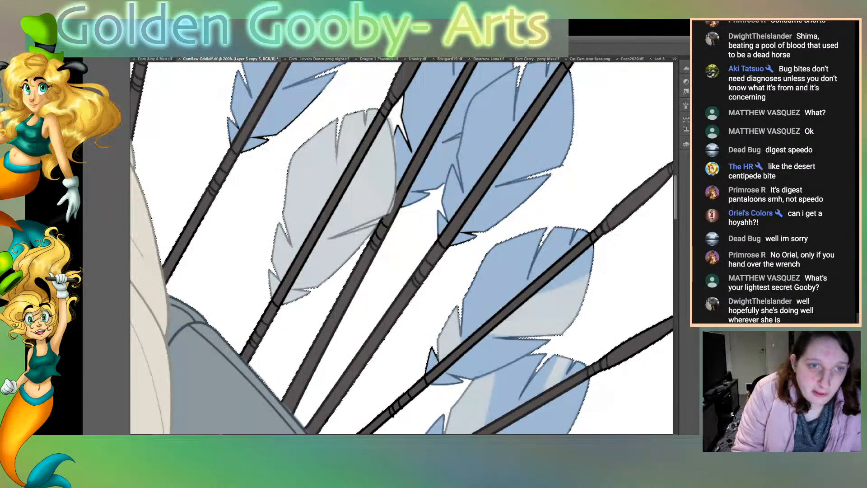
{"action": "key", "text": "super+d"}
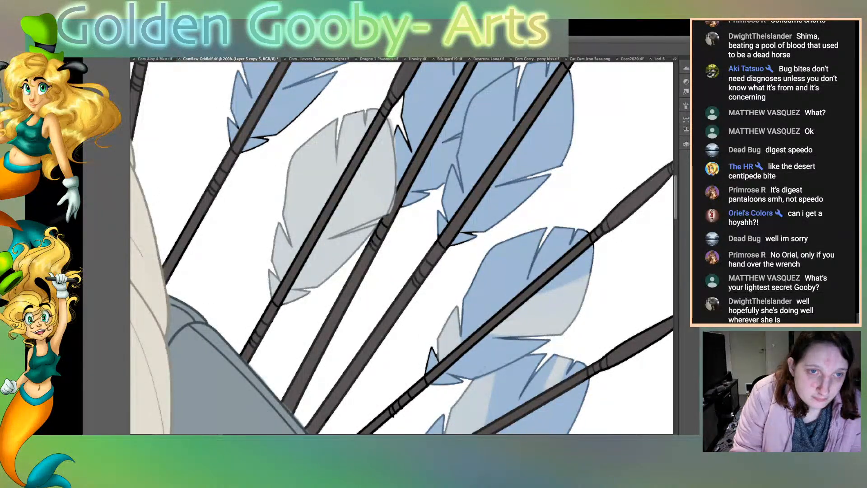
Step: Recolour the black outlines of the blue feathers on either side of the pale grey feather blue, and clear the overspill from the background
{"action": "left_click", "coordinate": [426, 104]}
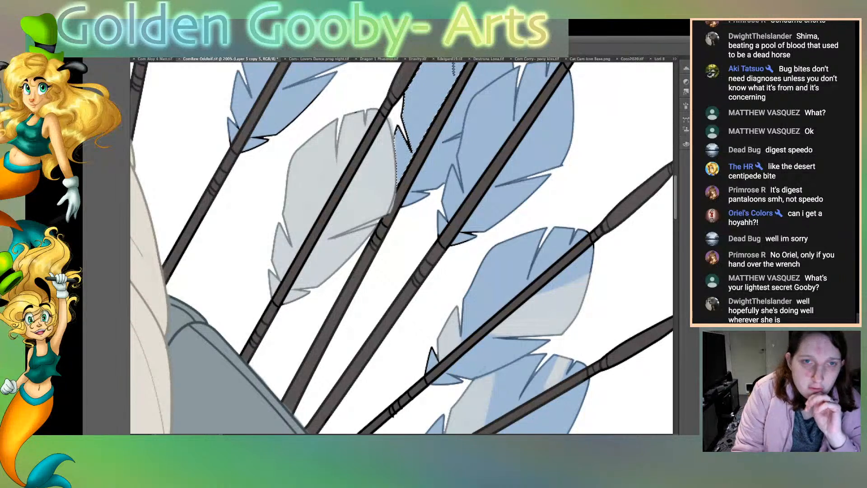
{"action": "left_click", "coordinate": [397, 118]}
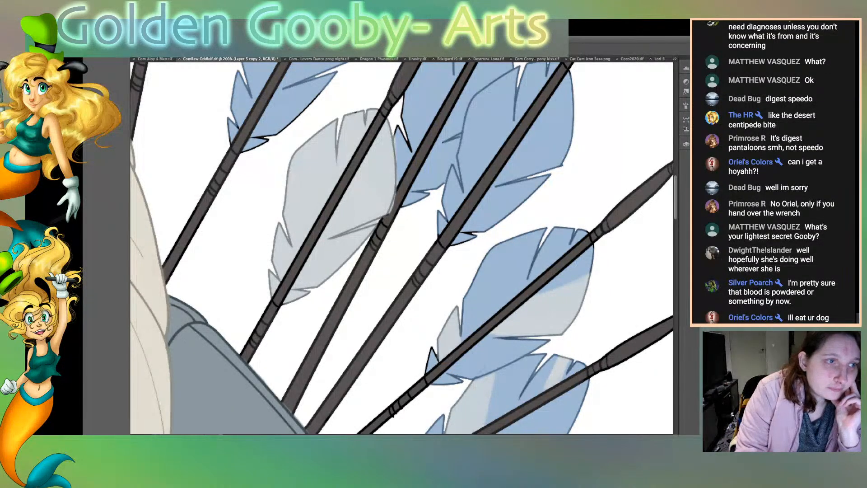
{"action": "mouse_move", "coordinate": [297, 119]}
{"action": "left_mouse_down"}
{"action": "mouse_move", "coordinate": [322, 92]}
{"action": "mouse_move", "coordinate": [245, 149]}
{"action": "mouse_move", "coordinate": [260, 147]}
{"action": "mouse_move", "coordinate": [266, 144]}
{"action": "mouse_move", "coordinate": [232, 145]}
{"action": "mouse_move", "coordinate": [232, 117]}
{"action": "mouse_move", "coordinate": [227, 139]}
{"action": "left_mouse_up"}
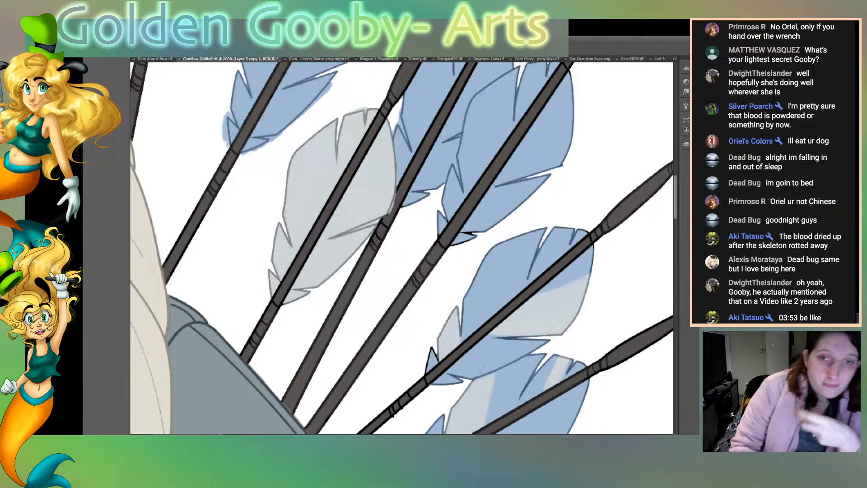
{"action": "left_click", "coordinate": [396, 119]}
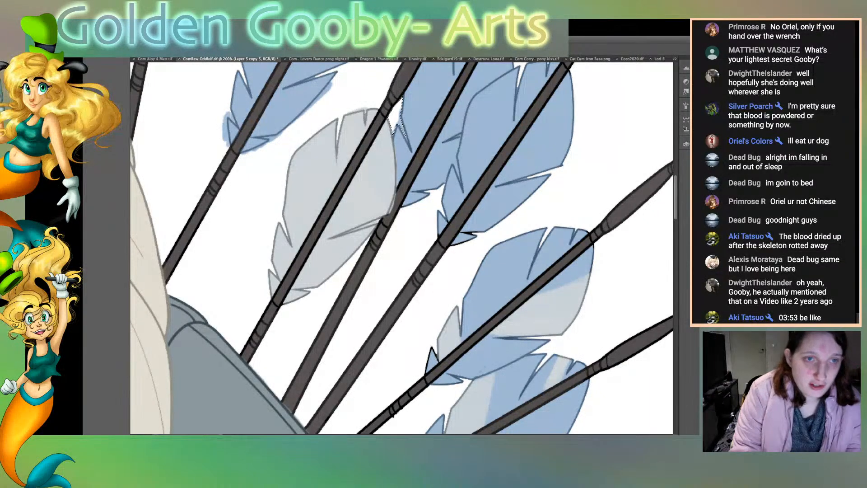
{"action": "left_click", "coordinate": [356, 90], "text": "shift"}
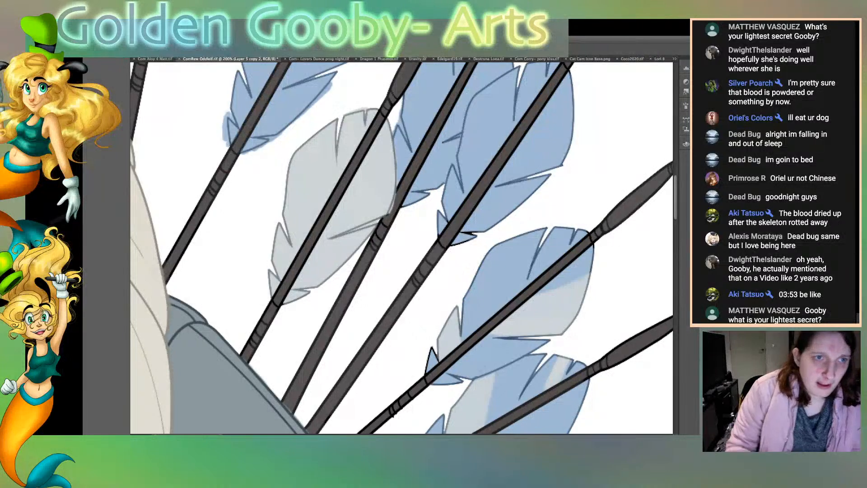
{"action": "key", "text": "Delete"}
{"action": "key", "text": "super+d"}
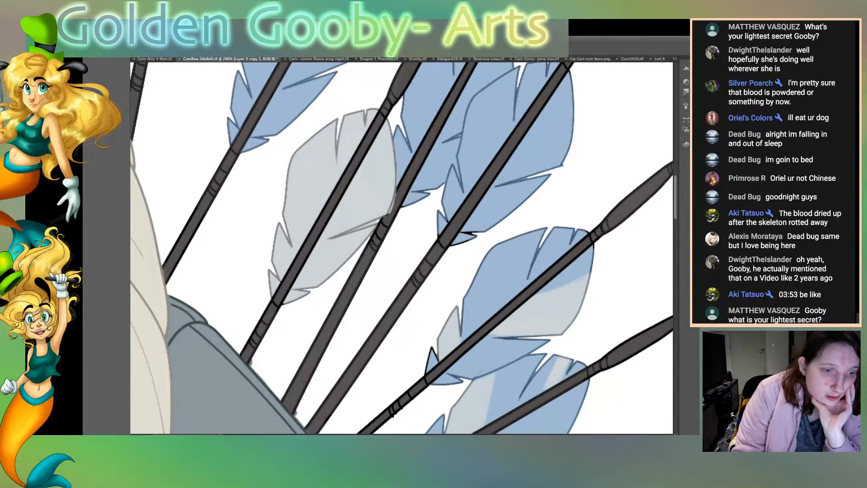
Step: Brush dark grey along both black outlines of the arrow shaft crossing the pale grey feather, and clear the overspill from the white background
{"action": "left_click_drag", "start_coordinate": [254, 358], "coordinate": [383, 118]}
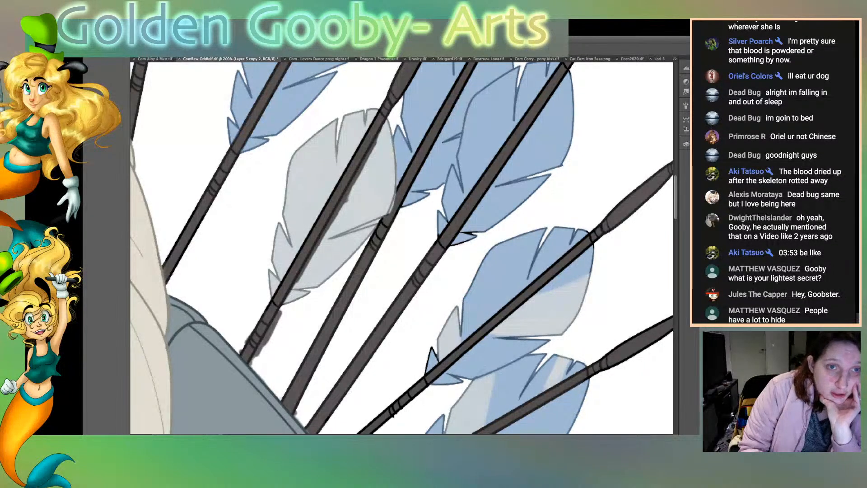
{"action": "left_click_drag", "start_coordinate": [374, 116], "coordinate": [274, 298]}
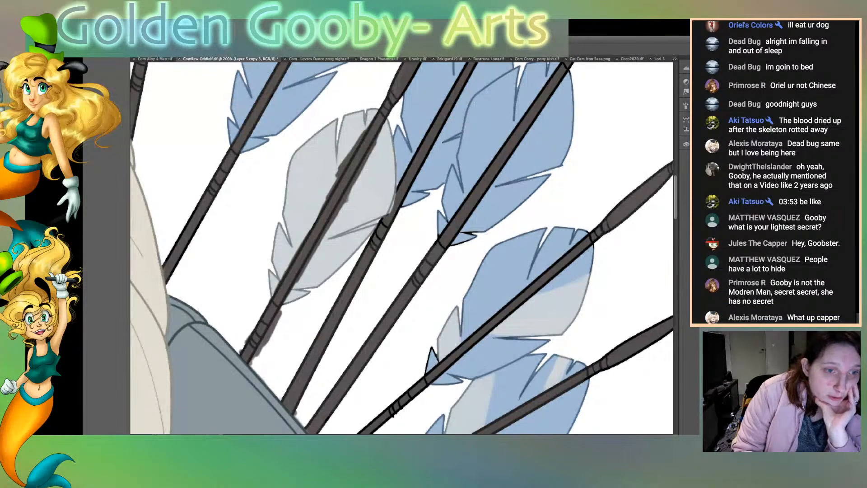
{"action": "left_click", "coordinate": [302, 329]}
{"action": "left_click", "coordinate": [233, 244], "text": "shift"}
{"action": "key", "text": "alt+bracketleft"}
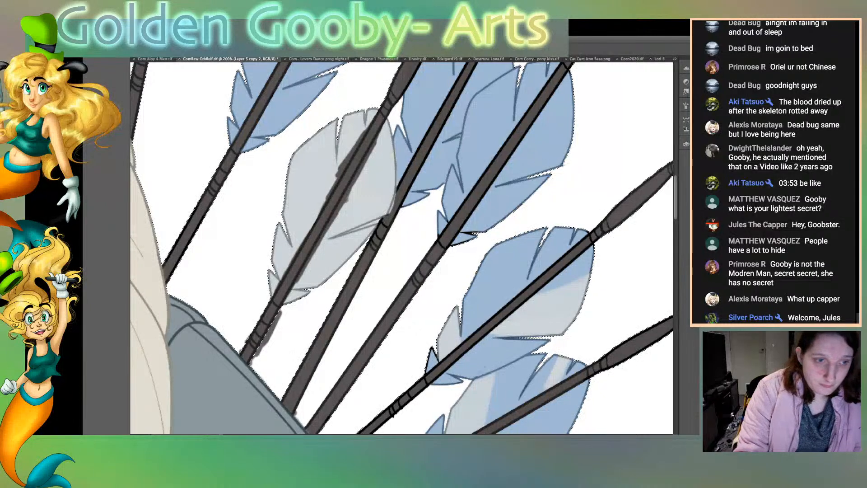
{"action": "key", "text": "Delete"}
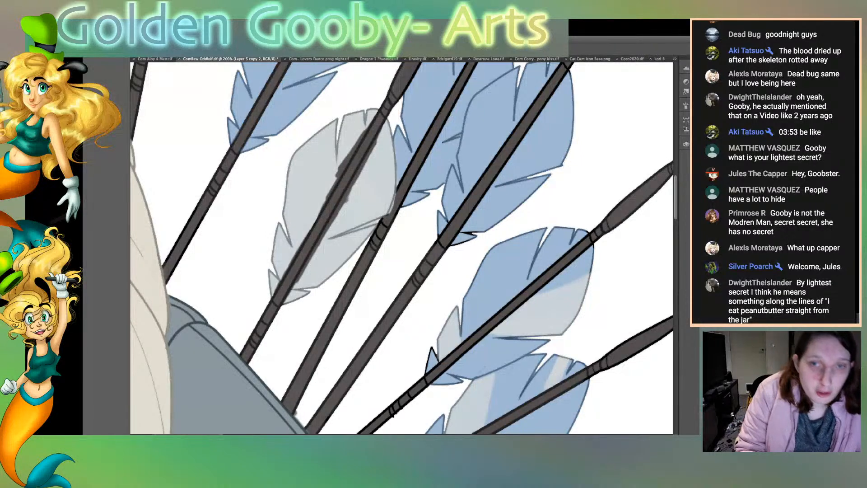
Step: Select both halves of the pale grey feather and clear the dark grey overspill beside the arrow shaft
{"action": "left_click", "coordinate": [371, 180]}
{"action": "left_click", "coordinate": [312, 181], "text": "shift"}
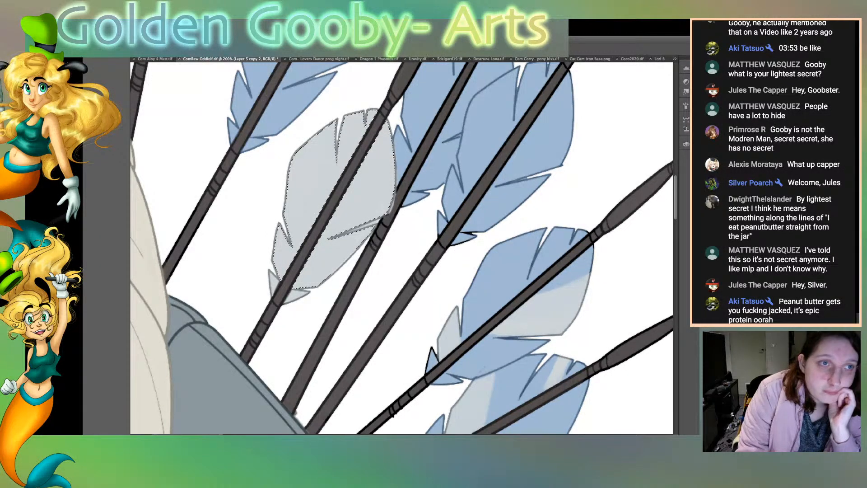
{"action": "key", "text": "ctrl+d"}
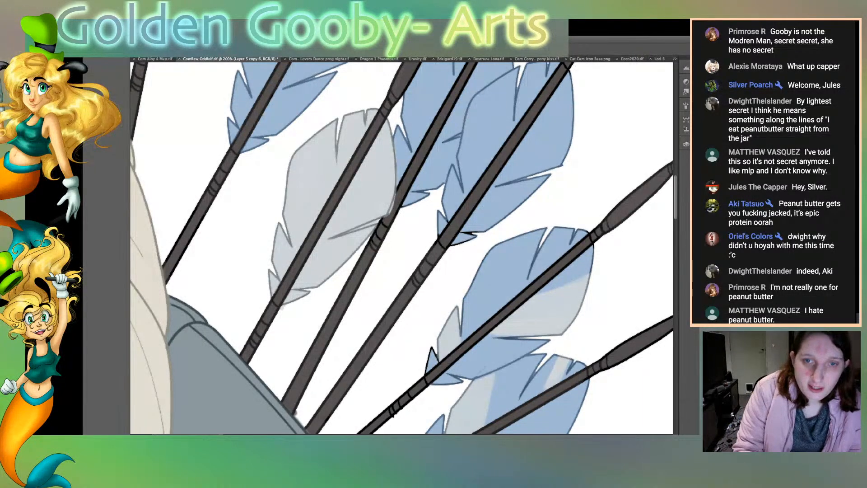
{"action": "left_click", "coordinate": [433, 132]}
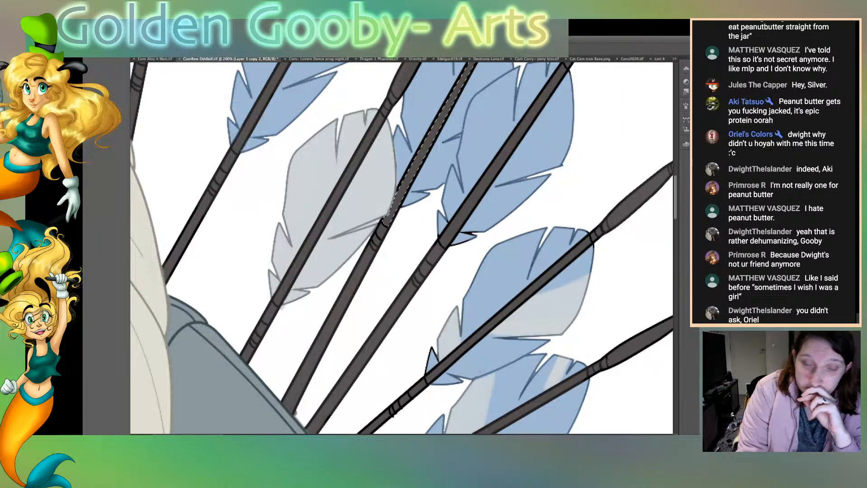
{"action": "key", "text": "super+d"}
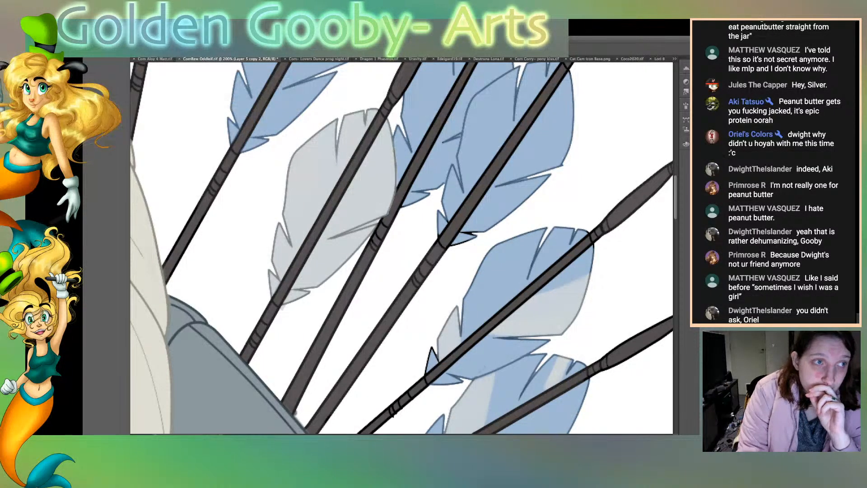
{"action": "left_click", "coordinate": [374, 223]}
{"action": "key", "text": "super+d"}
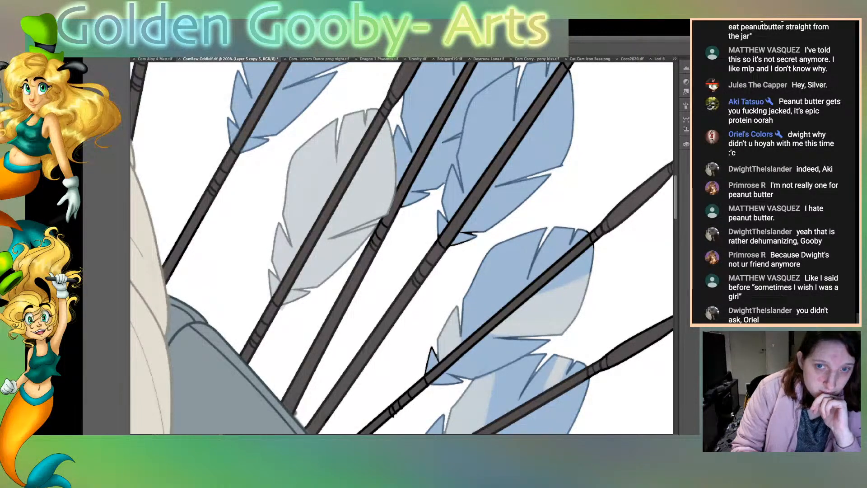
{"action": "left_click", "coordinate": [372, 224]}
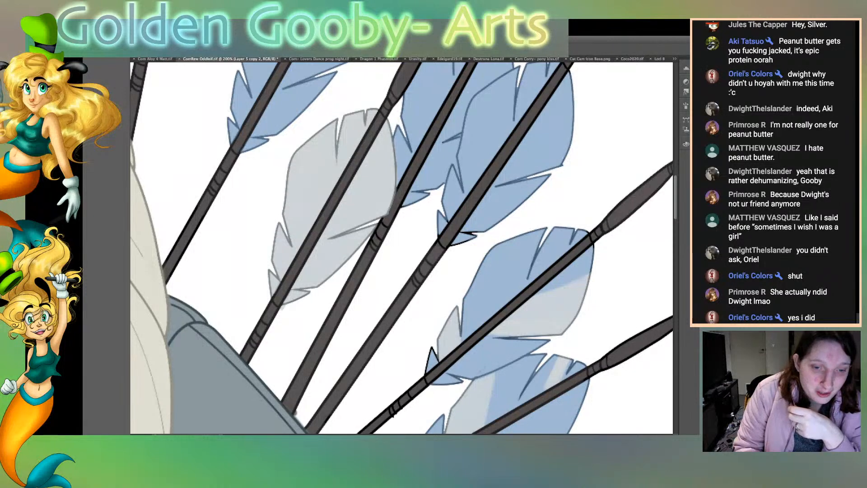
Step: Recolour the black lines at the lower tip of the large blue feather blue, and clear the overspill from the white background
{"action": "scroll", "coordinate": [401, 248], "scroll_direction": "right", "scroll_amount": 5}
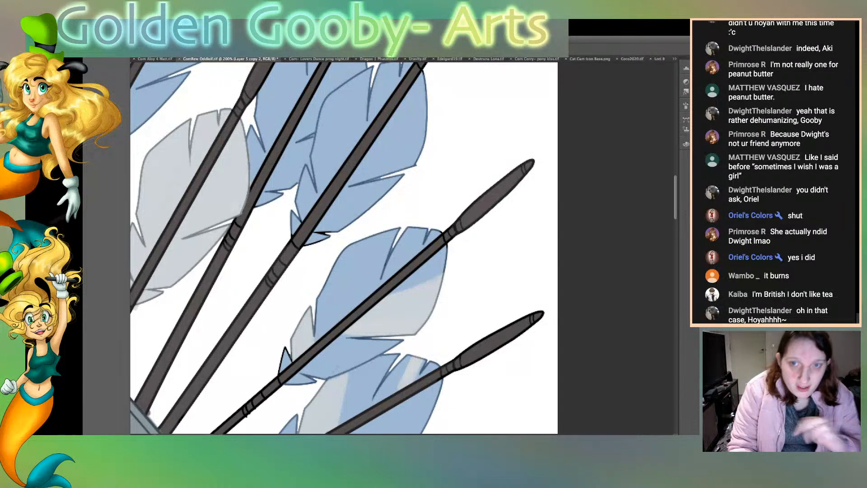
{"action": "scroll", "coordinate": [343, 247], "scroll_direction": "down", "scroll_amount": 5}
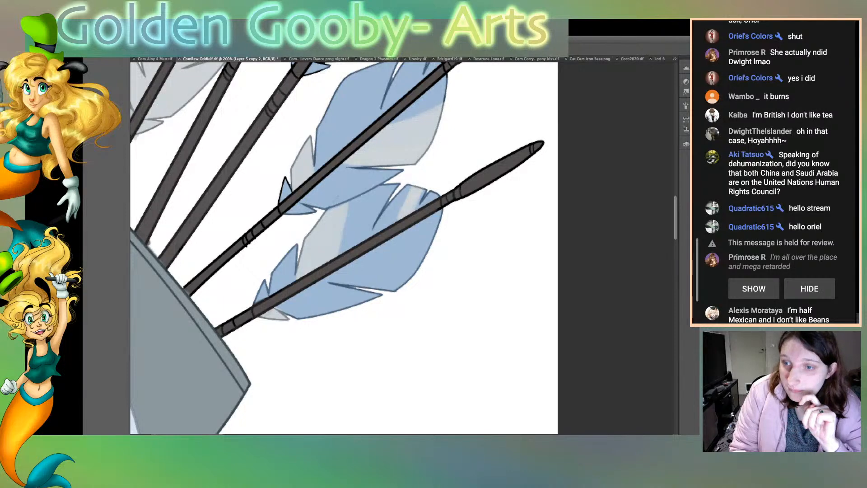
{"action": "scroll", "coordinate": [343, 248], "scroll_direction": "up", "scroll_amount": 5}
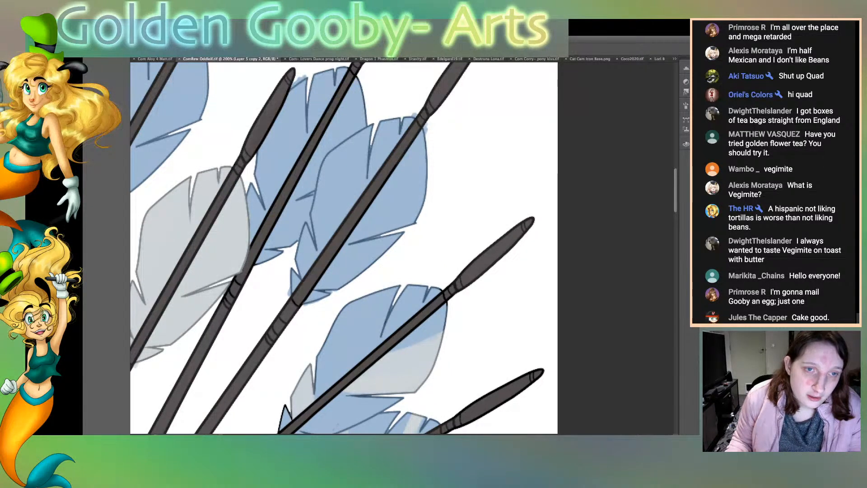
{"action": "scroll", "coordinate": [344, 248], "scroll_direction": "left", "scroll_amount": 1}
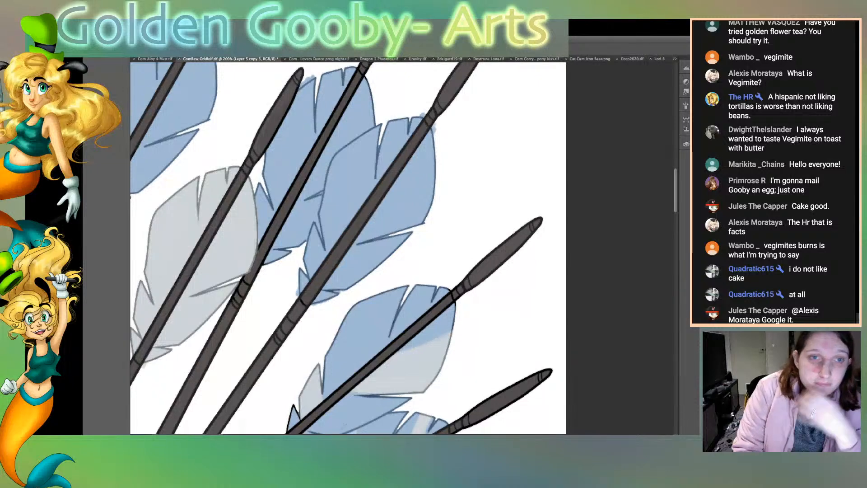
{"action": "left_click", "coordinate": [444, 384]}
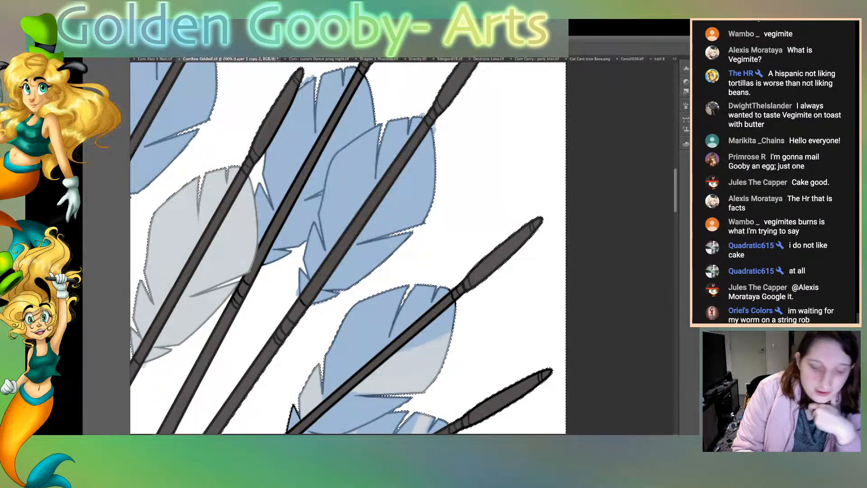
{"action": "key", "text": "ctrl+d"}
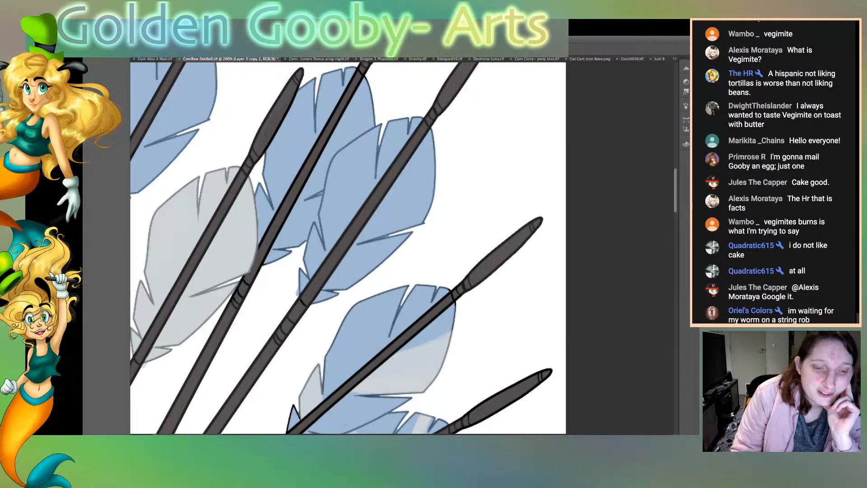
Step: Select the white background around the upper arrows and feathers and clear the overspill outside their outlines
{"action": "scroll", "coordinate": [348, 248], "scroll_direction": "left", "scroll_amount": 12}
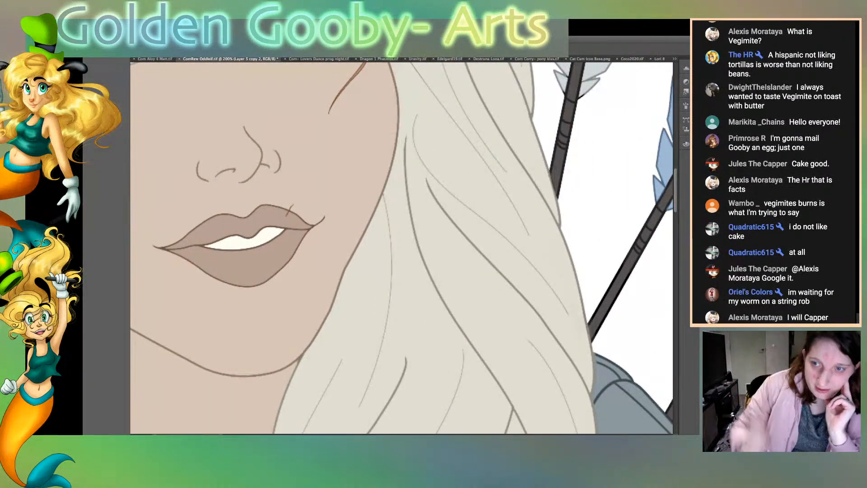
{"action": "scroll", "coordinate": [402, 248], "scroll_direction": "right", "scroll_amount": 12}
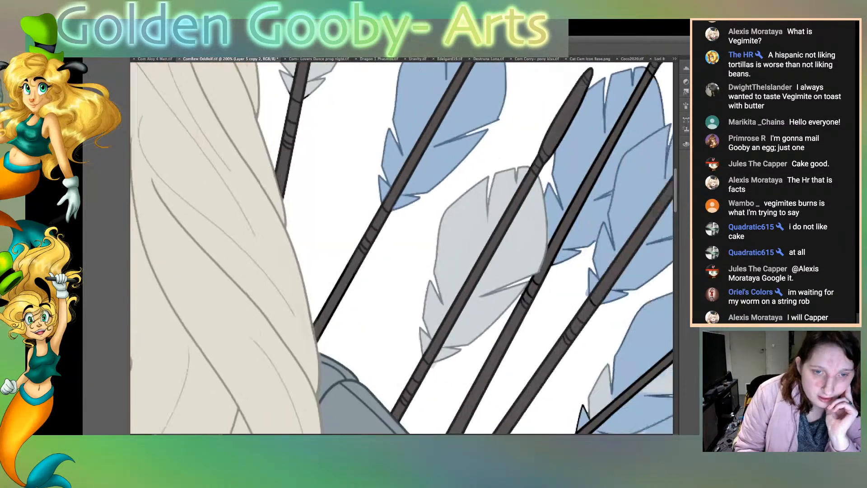
{"action": "scroll", "coordinate": [387, 248], "scroll_direction": "up", "scroll_amount": 5}
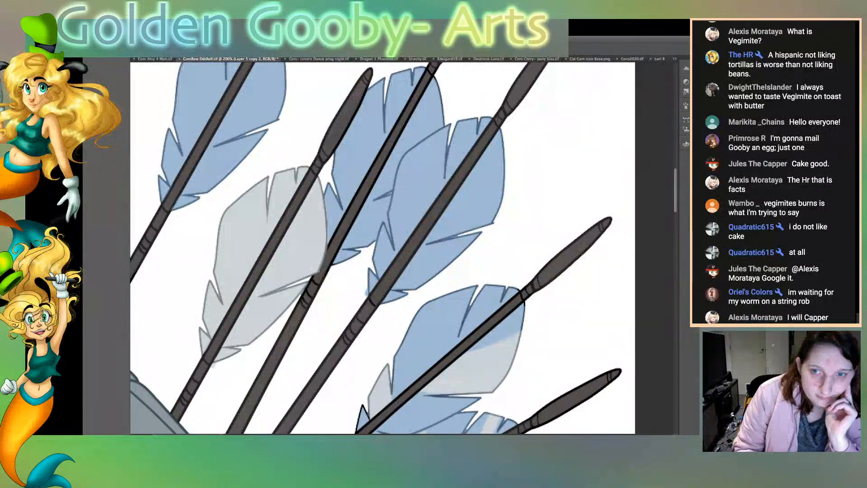
{"action": "scroll", "coordinate": [382, 247], "scroll_direction": "up", "scroll_amount": 4}
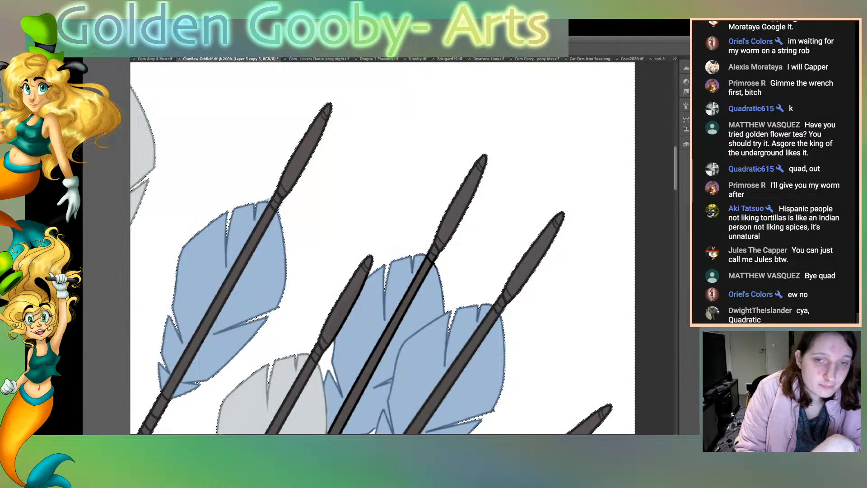
{"action": "mouse_move", "coordinate": [230, 59]}
{"action": "left_mouse_down"}
{"action": "mouse_move", "coordinate": [227, 30]}
{"action": "mouse_move", "coordinate": [231, 59]}
{"action": "left_mouse_up"}
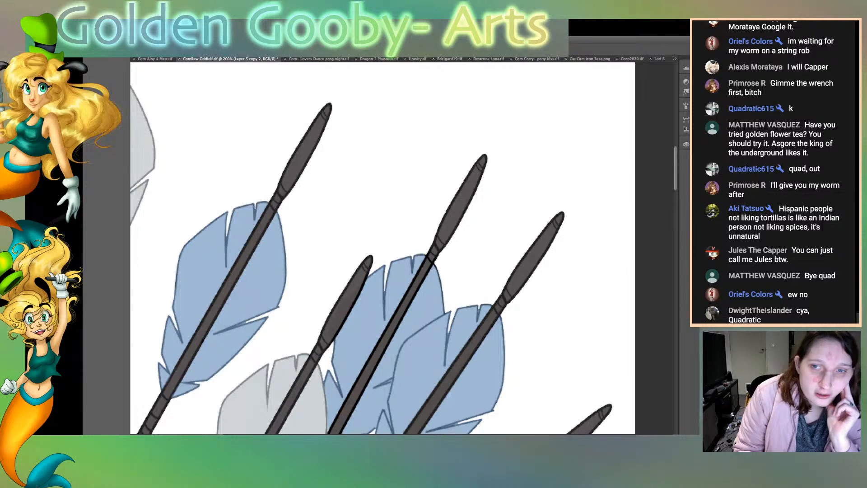
Step: Brush dark grey along both black outlines of the arrow shaft crossing the rear one of the two overlapping blue feathers
{"action": "scroll", "coordinate": [383, 247], "scroll_direction": "down", "scroll_amount": 5}
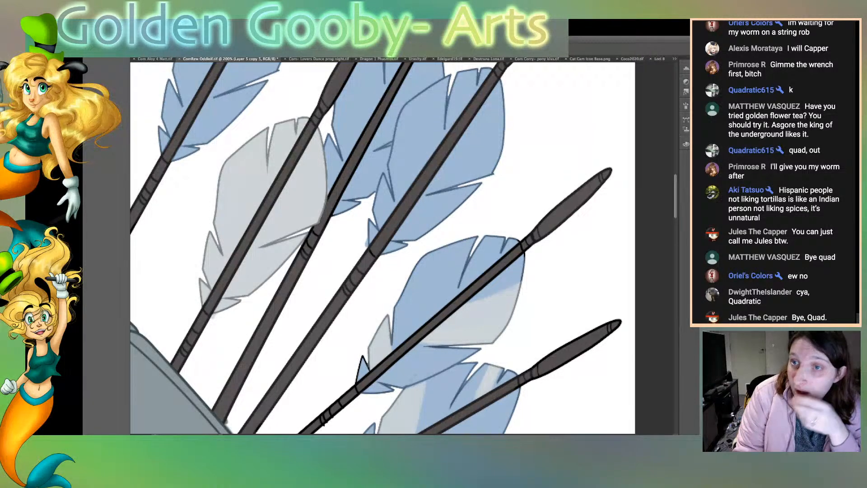
{"action": "left_click", "coordinate": [329, 271]}
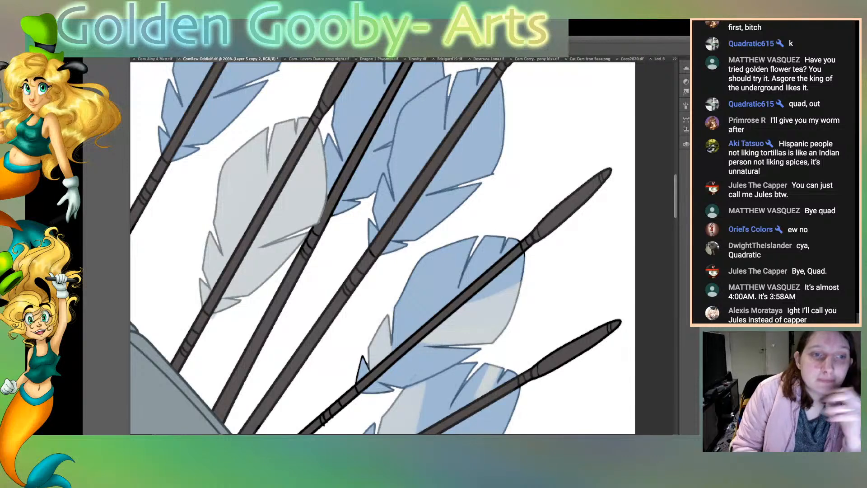
{"action": "scroll", "coordinate": [402, 248], "scroll_direction": "left", "scroll_amount": 12}
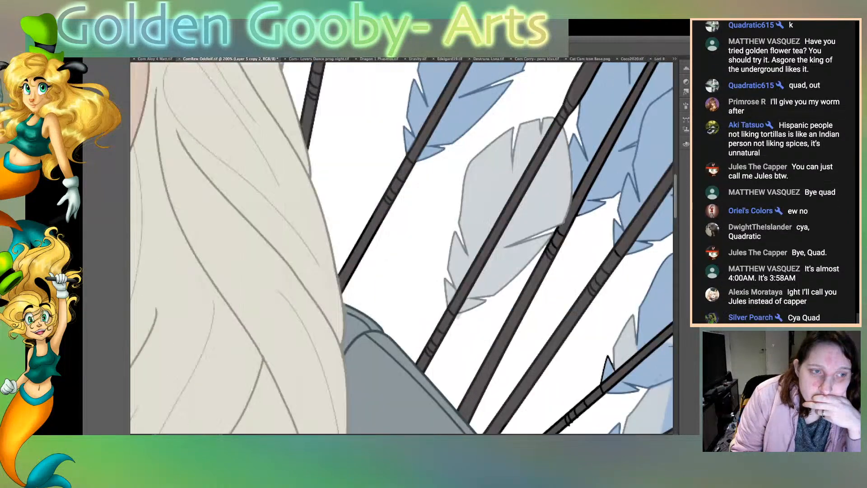
{"action": "scroll", "coordinate": [401, 248], "scroll_direction": "right", "scroll_amount": 12}
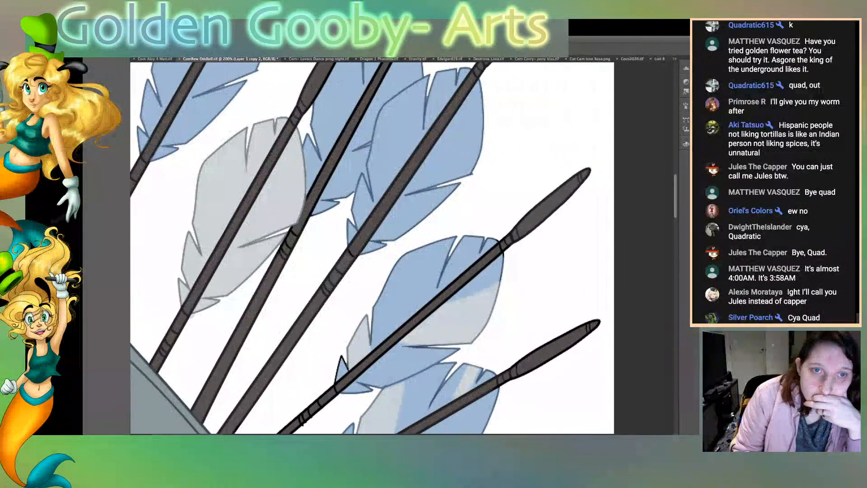
{"action": "scroll", "coordinate": [401, 248], "scroll_direction": "up", "scroll_amount": 5}
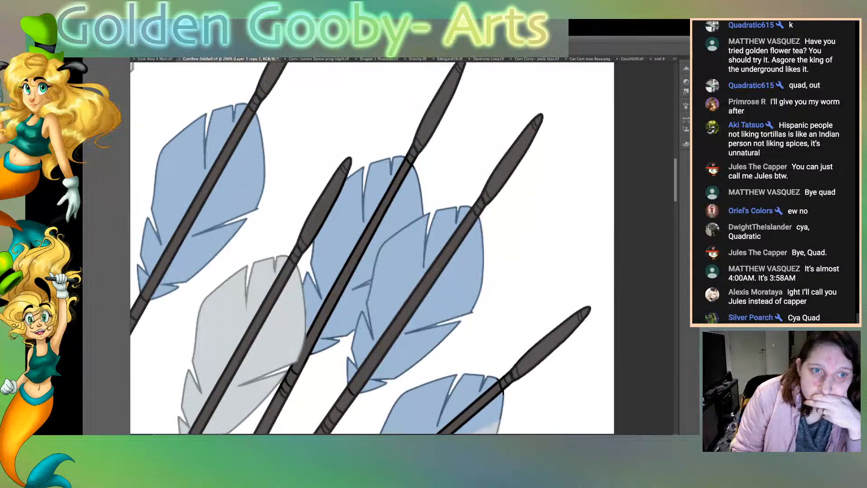
{"action": "scroll", "coordinate": [402, 248], "scroll_direction": "down", "scroll_amount": 2}
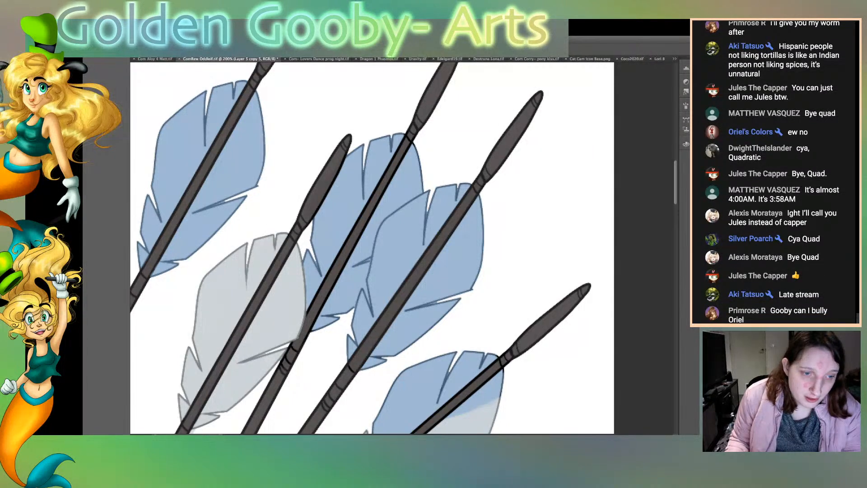
{"action": "left_click_drag", "start_coordinate": [373, 249], "coordinate": [392, 241]}
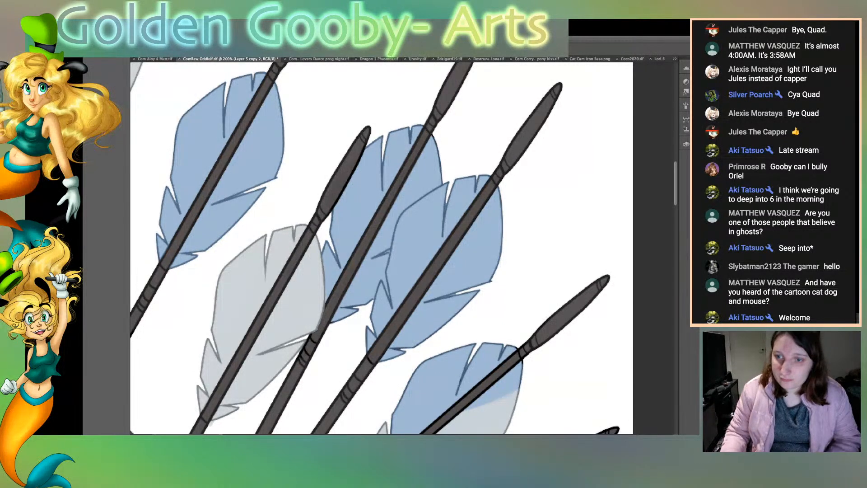
Step: Brush dark grey along the black outlines of the arrow shaft crossing the upper blue-and-grey feather, down to the quiver
{"action": "scroll", "coordinate": [382, 248], "scroll_direction": "down", "scroll_amount": 1}
{"action": "scroll", "coordinate": [375, 248], "scroll_direction": "down", "scroll_amount": 3}
{"action": "scroll", "coordinate": [375, 248], "scroll_direction": "down", "scroll_amount": 4}
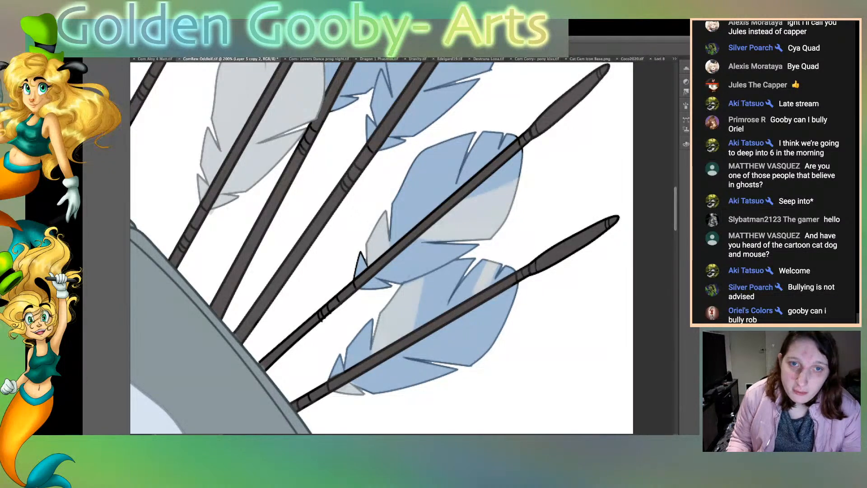
{"action": "scroll", "coordinate": [382, 248], "scroll_direction": "right", "scroll_amount": 2}
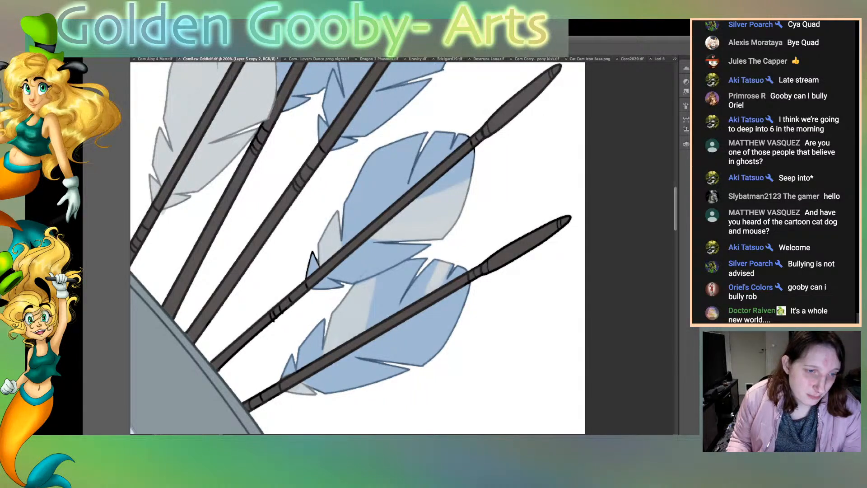
{"action": "left_click_drag", "start_coordinate": [284, 310], "coordinate": [220, 371]}
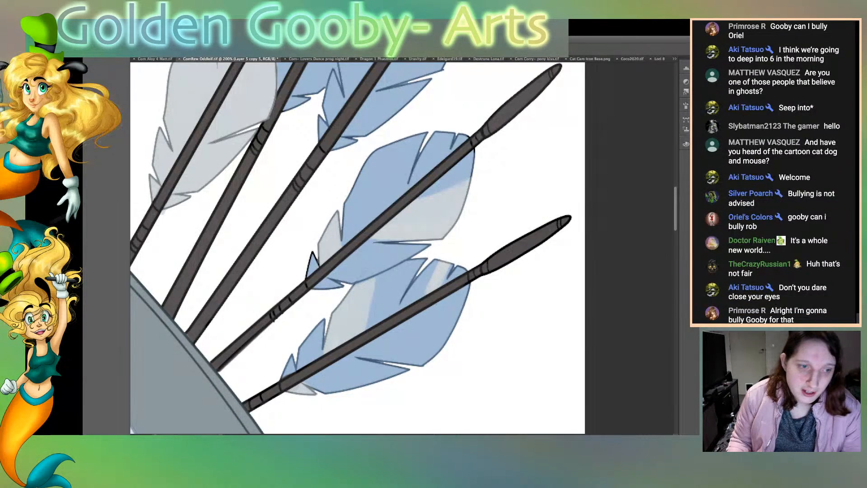
Step: Examine the arrows, feathers, quiver and neighbouring hair for outlines that are still harsh black
{"action": "key", "text": "ctrl+Tab"}
{"action": "scroll", "coordinate": [402, 249], "scroll_direction": "up", "scroll_amount": 5}
{"action": "left_click", "coordinate": [352, 225]}
{"action": "scroll", "coordinate": [402, 249], "scroll_direction": "down", "scroll_amount": 5}
{"action": "scroll", "coordinate": [402, 249], "scroll_direction": "left", "scroll_amount": 9}
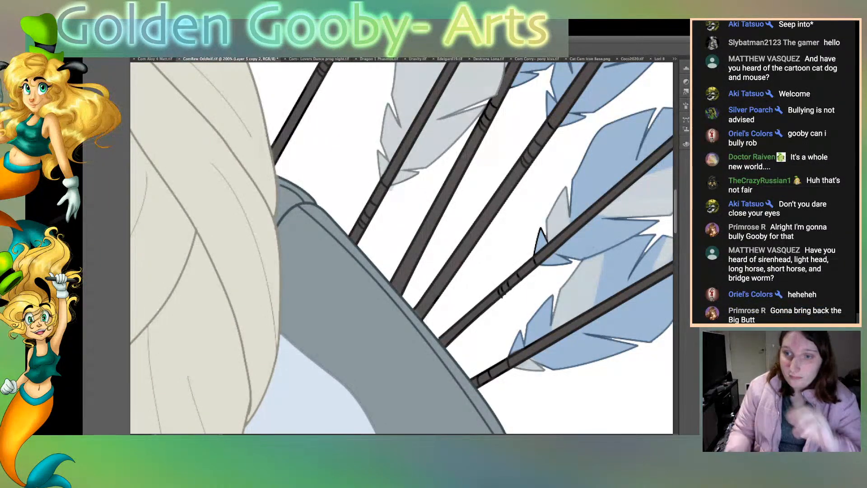
{"action": "scroll", "coordinate": [401, 248], "scroll_direction": "right", "scroll_amount": 5}
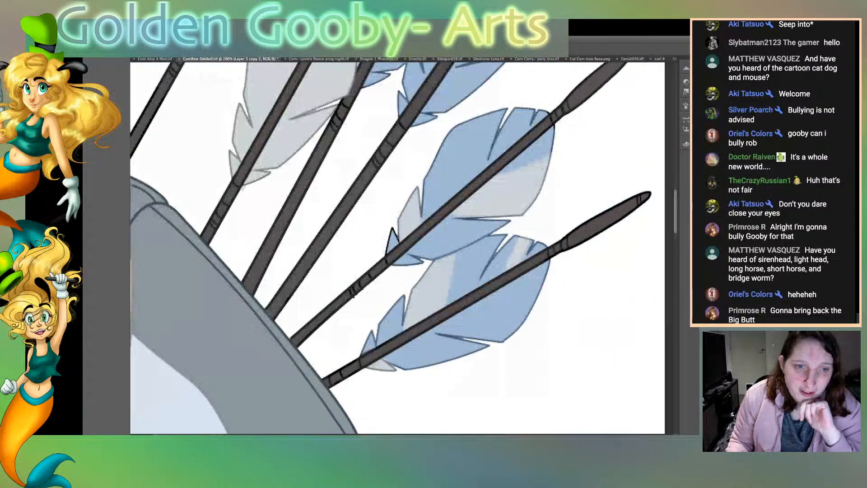
{"action": "scroll", "coordinate": [402, 248], "scroll_direction": "right", "scroll_amount": 5}
{"action": "scroll", "coordinate": [402, 248], "scroll_direction": "left", "scroll_amount": 7}
{"action": "key", "text": "ctrl+Tab"}
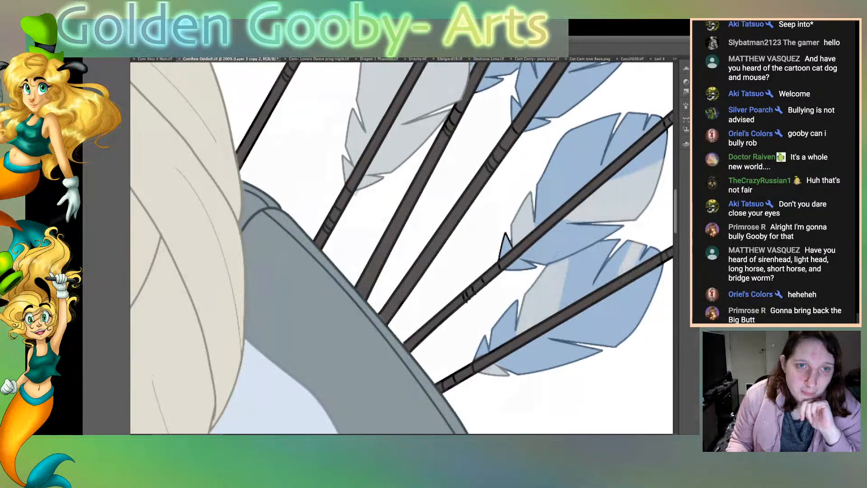
{"action": "scroll", "coordinate": [401, 248], "scroll_direction": "up", "scroll_amount": 10}
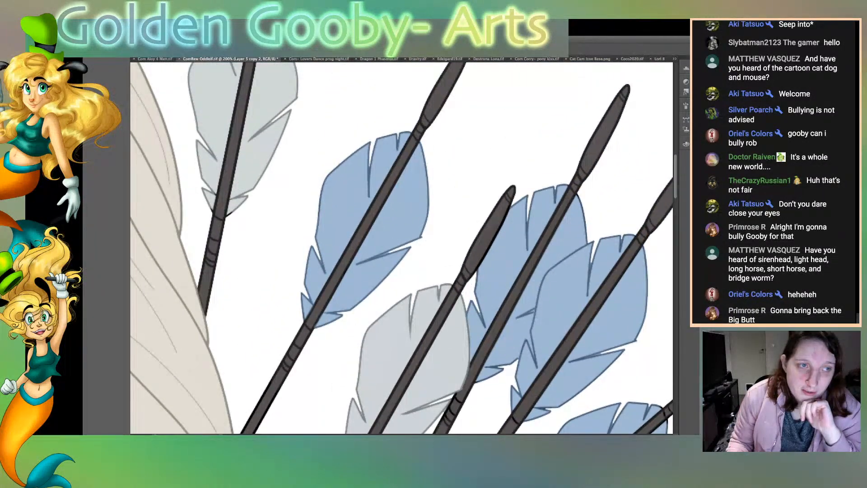
{"action": "scroll", "coordinate": [402, 248], "scroll_direction": "right", "scroll_amount": 2}
{"action": "scroll", "coordinate": [402, 248], "scroll_direction": "up", "scroll_amount": 10}
{"action": "scroll", "coordinate": [401, 248], "scroll_direction": "left", "scroll_amount": 5}
{"action": "scroll", "coordinate": [402, 248], "scroll_direction": "left", "scroll_amount": 7}
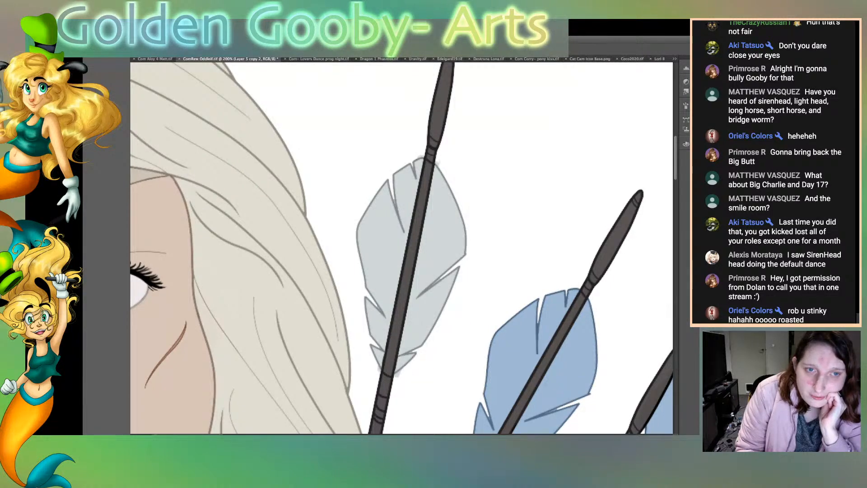
{"action": "left_click_drag", "start_coordinate": [475, 246], "coordinate": [330, 252]}
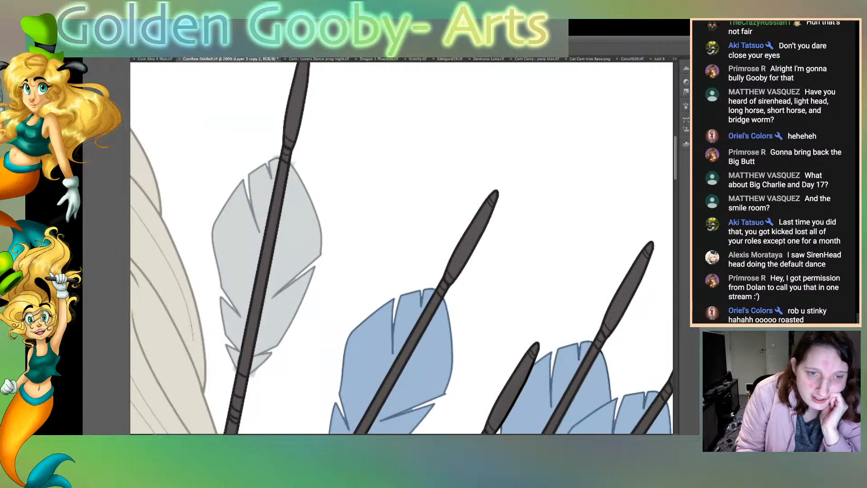
{"action": "scroll", "coordinate": [402, 248], "scroll_direction": "down", "scroll_amount": 5}
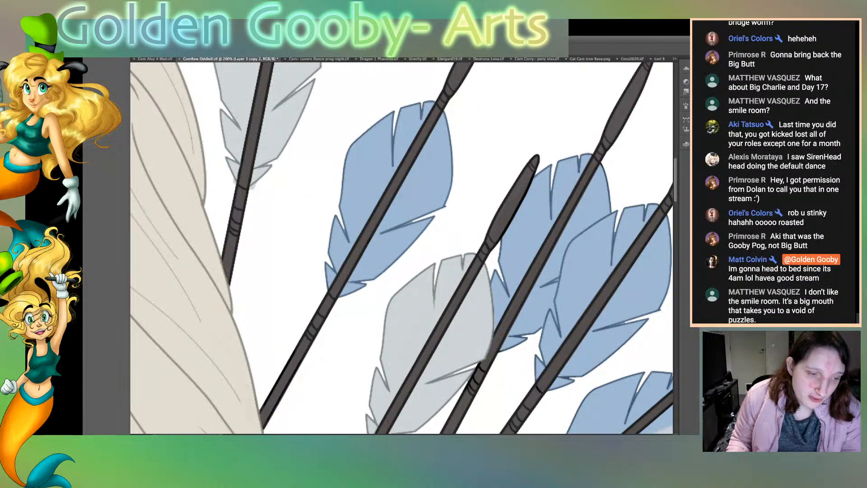
{"action": "scroll", "coordinate": [402, 247], "scroll_direction": "left", "scroll_amount": 2}
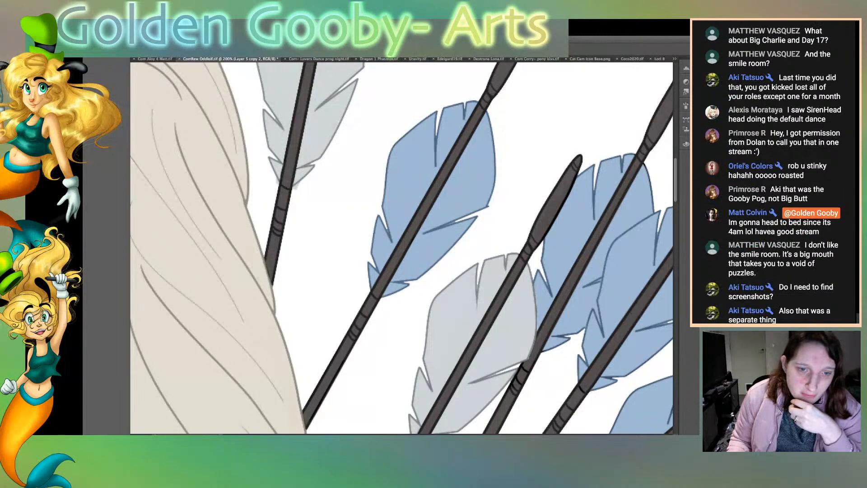
Step: Recolour the black outline of the small lower tip on the upper blue-and-grey feather blue
{"action": "scroll", "coordinate": [402, 248], "scroll_direction": "right", "scroll_amount": 4}
{"action": "scroll", "coordinate": [402, 248], "scroll_direction": "down", "scroll_amount": 5}
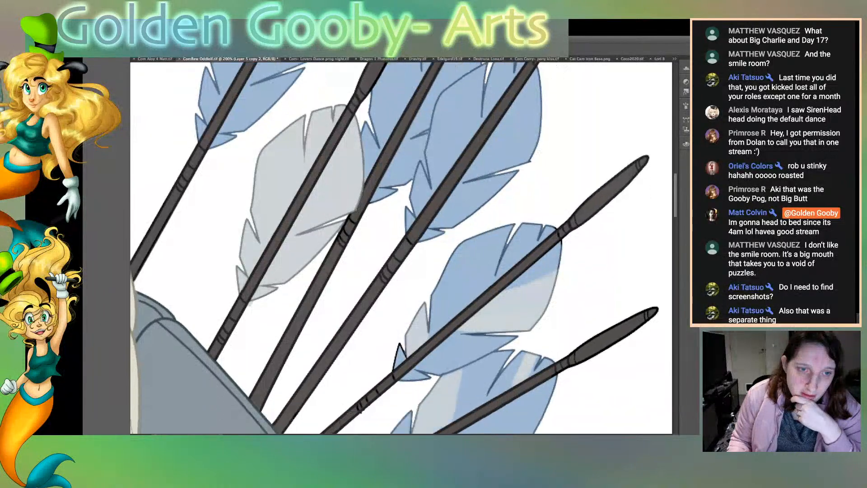
{"action": "scroll", "coordinate": [402, 248], "scroll_direction": "down", "scroll_amount": 3}
{"action": "scroll", "coordinate": [402, 248], "scroll_direction": "down", "scroll_amount": 3}
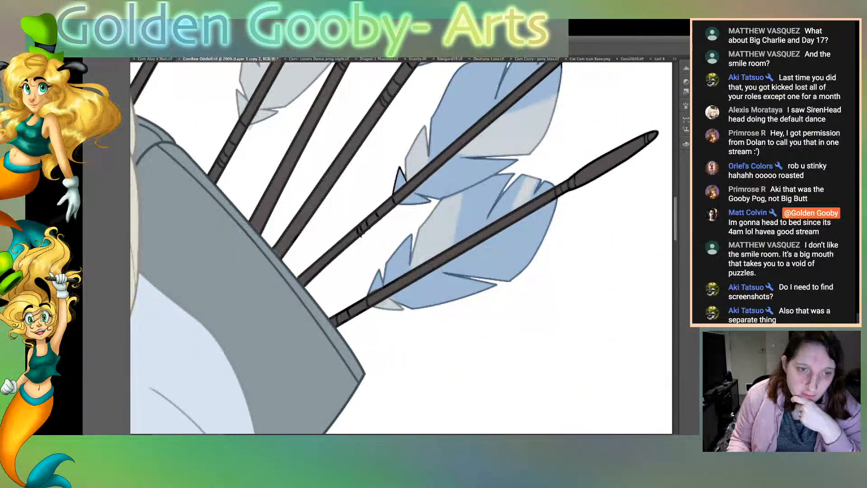
{"action": "scroll", "coordinate": [402, 247], "scroll_direction": "right", "scroll_amount": 4}
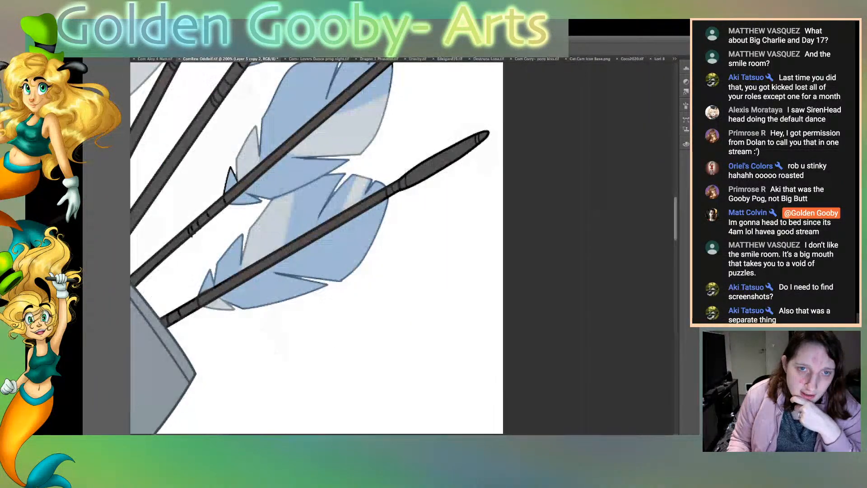
{"action": "scroll", "coordinate": [402, 248], "scroll_direction": "left", "scroll_amount": 6}
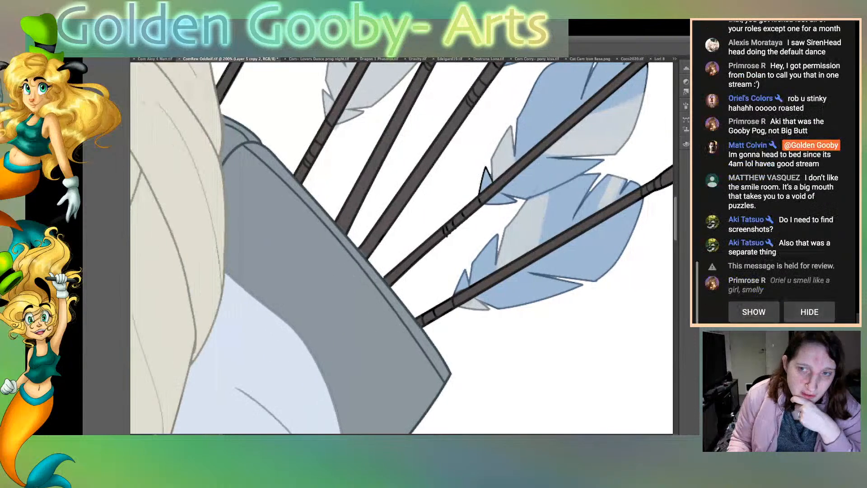
{"action": "scroll", "coordinate": [402, 247], "scroll_direction": "right", "scroll_amount": 3}
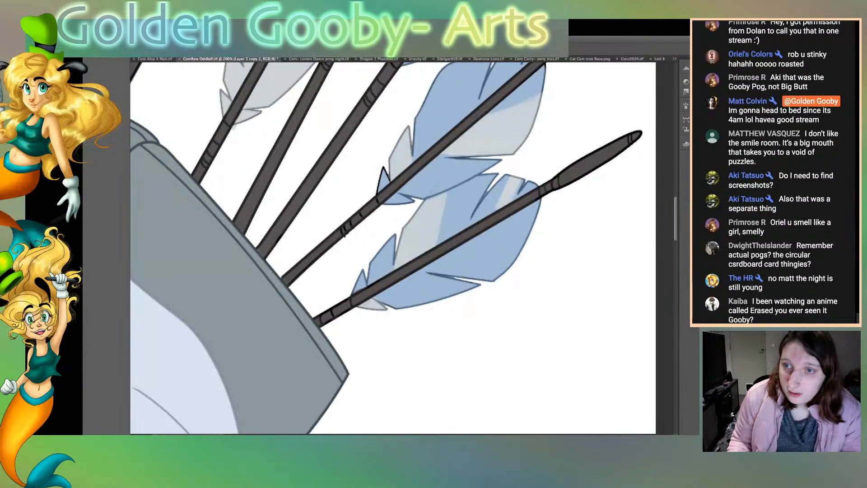
{"action": "scroll", "coordinate": [393, 248], "scroll_direction": "left", "scroll_amount": 1}
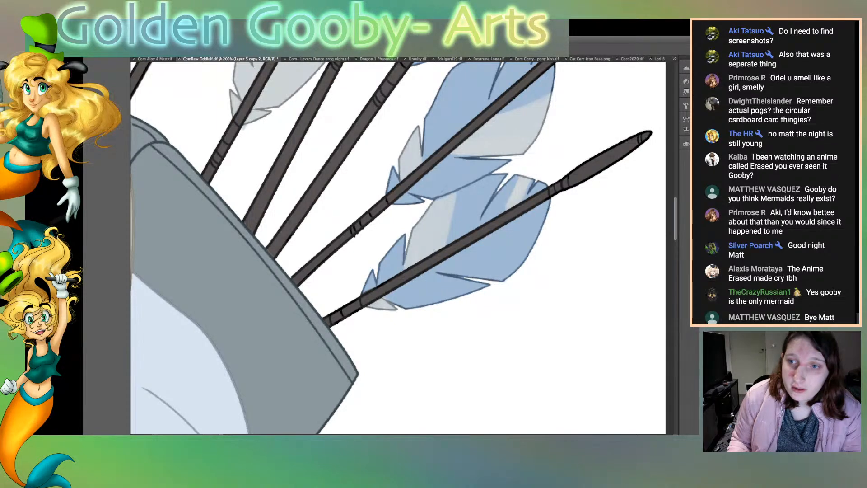
Step: Examine the lower arrows, the two overlapping blue-and-grey feathers and the quiver rim for remaining harsh black outlines
{"action": "scroll", "coordinate": [774, 172], "scroll_direction": "up", "scroll_amount": 5}
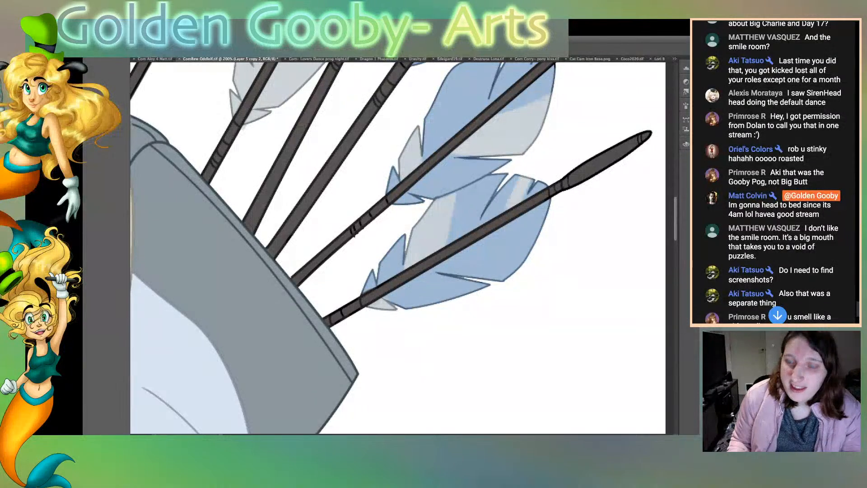
{"action": "scroll", "coordinate": [774, 172], "scroll_direction": "down", "scroll_amount": 5}
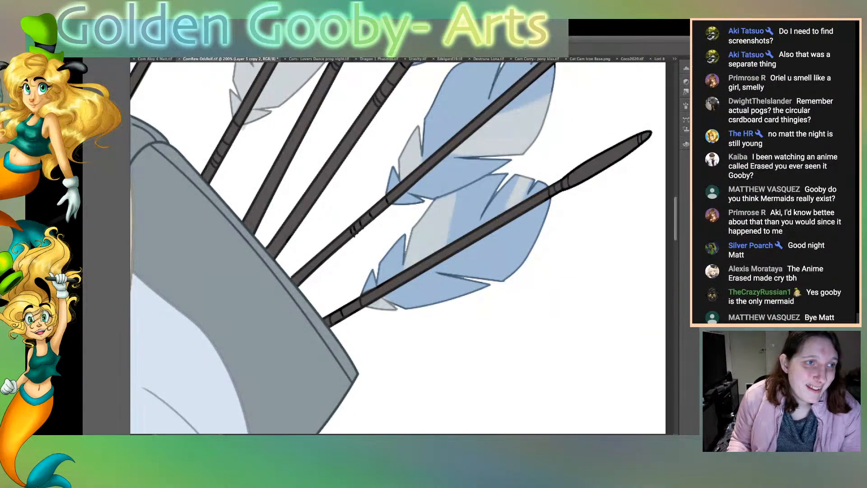
{"action": "scroll", "coordinate": [402, 248], "scroll_direction": "left", "scroll_amount": 1}
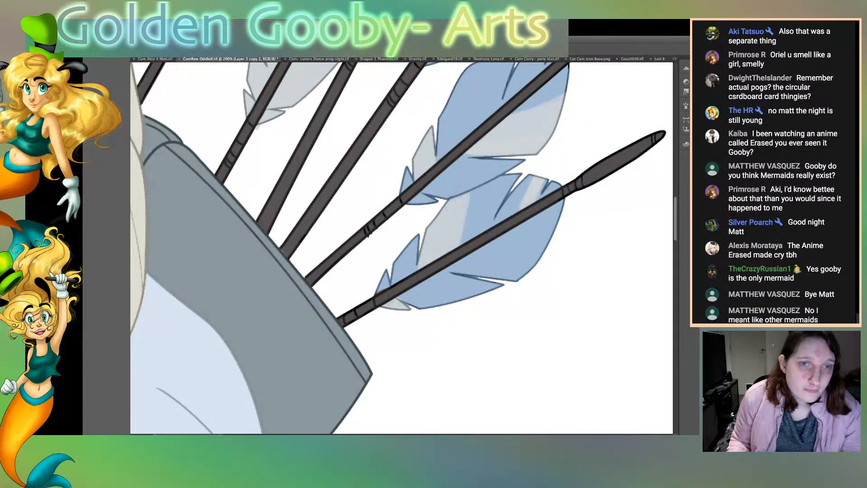
{"action": "scroll", "coordinate": [402, 248], "scroll_direction": "left", "scroll_amount": 3}
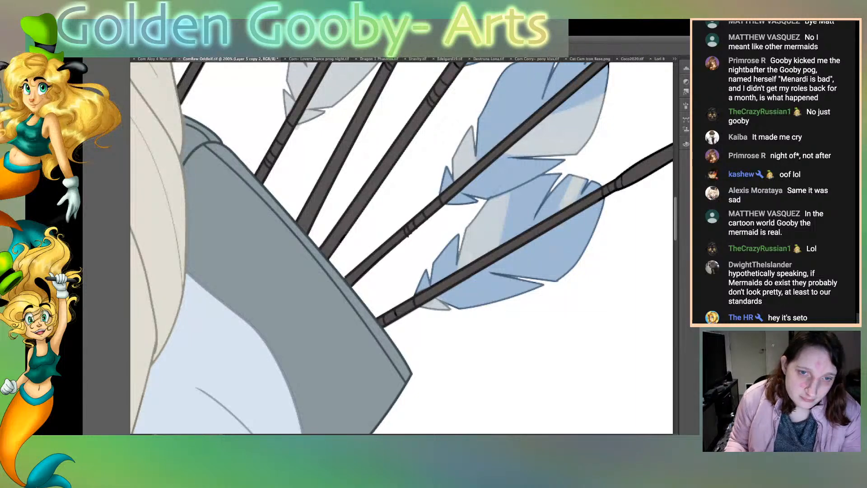
{"action": "scroll", "coordinate": [401, 248], "scroll_direction": "right", "scroll_amount": 5}
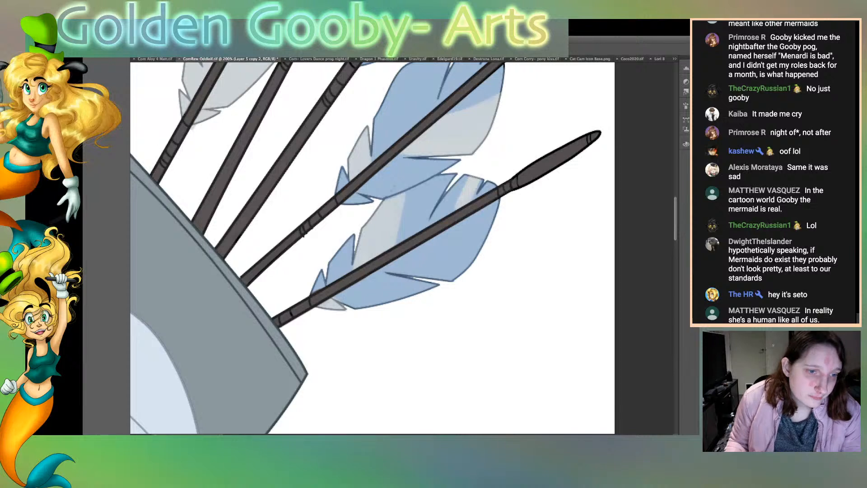
{"action": "scroll", "coordinate": [372, 247], "scroll_direction": "down", "scroll_amount": 1}
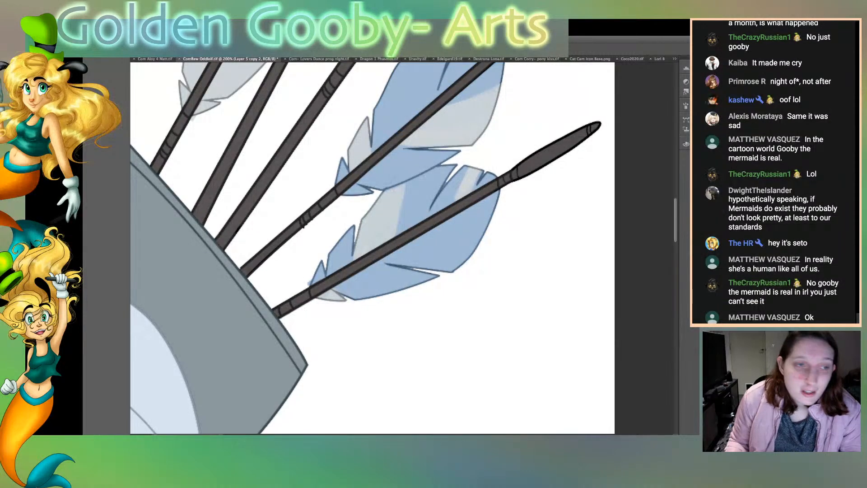
{"action": "scroll", "coordinate": [402, 248], "scroll_direction": "left", "scroll_amount": 10}
{"action": "scroll", "coordinate": [402, 248], "scroll_direction": "right", "scroll_amount": 9}
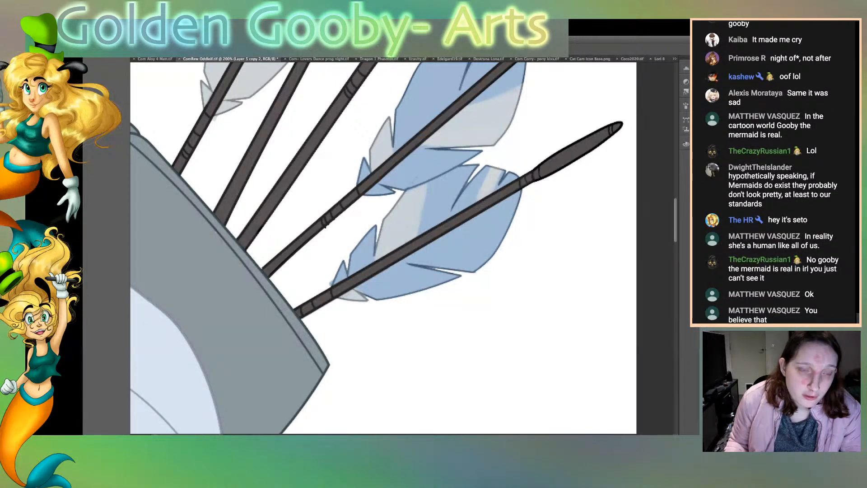
{"action": "scroll", "coordinate": [384, 248], "scroll_direction": "up", "scroll_amount": 1}
{"action": "scroll", "coordinate": [384, 248], "scroll_direction": "right", "scroll_amount": 1}
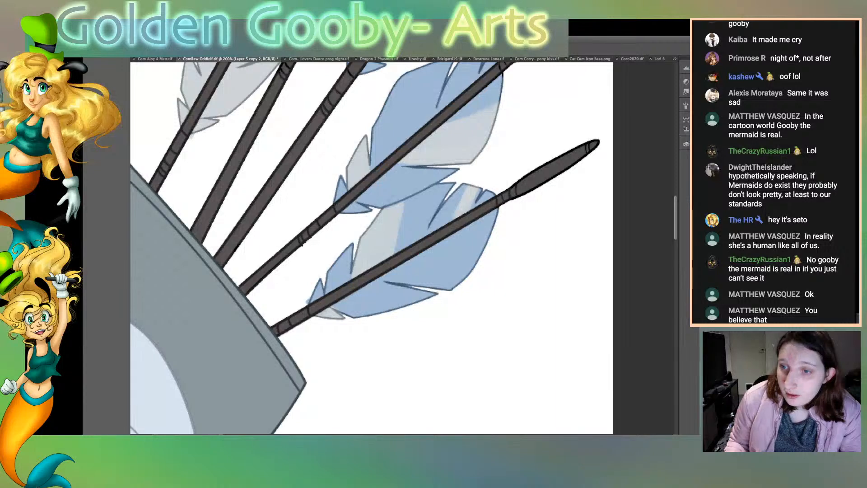
Step: Inspect the upper arrowheads, shafts and the grey and blue feathers behind them for leftover black line art
{"action": "scroll", "coordinate": [372, 248], "scroll_direction": "up", "scroll_amount": 5}
{"action": "scroll", "coordinate": [372, 248], "scroll_direction": "left", "scroll_amount": 5}
{"action": "scroll", "coordinate": [401, 248], "scroll_direction": "up", "scroll_amount": 3}
{"action": "scroll", "coordinate": [402, 248], "scroll_direction": "left", "scroll_amount": 2}
{"action": "scroll", "coordinate": [402, 248], "scroll_direction": "right", "scroll_amount": 4}
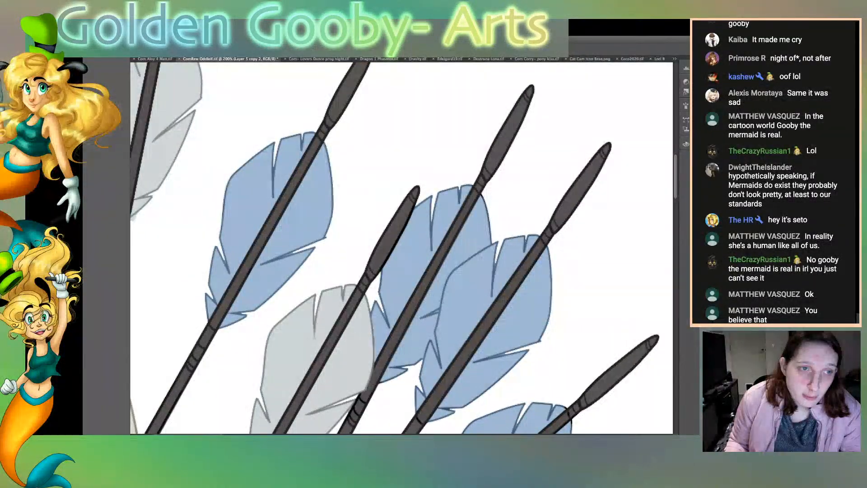
{"action": "scroll", "coordinate": [402, 247], "scroll_direction": "down", "scroll_amount": 3}
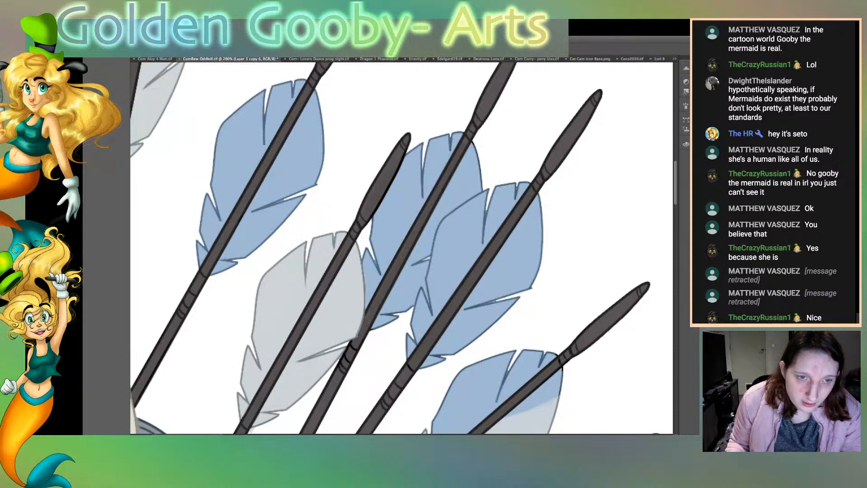
{"action": "scroll", "coordinate": [402, 247], "scroll_direction": "left", "scroll_amount": 5}
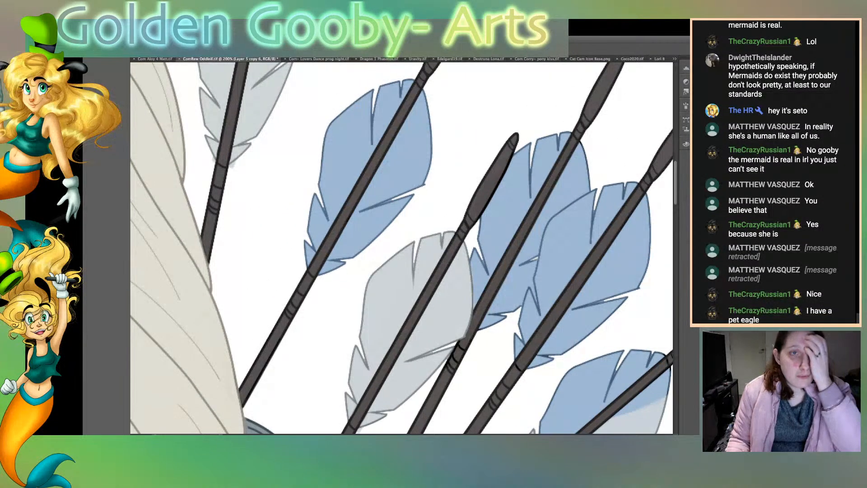
{"action": "scroll", "coordinate": [401, 248], "scroll_direction": "right", "scroll_amount": 7}
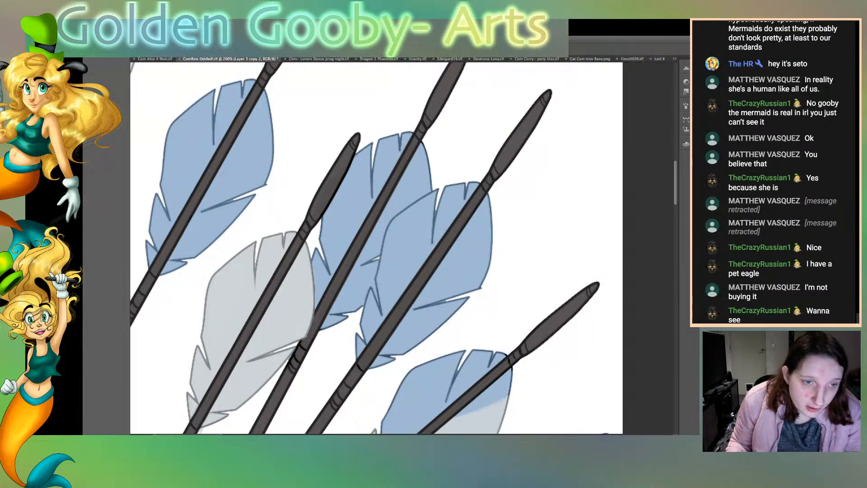
{"action": "left_click_drag", "start_coordinate": [389, 249], "coordinate": [362, 258]}
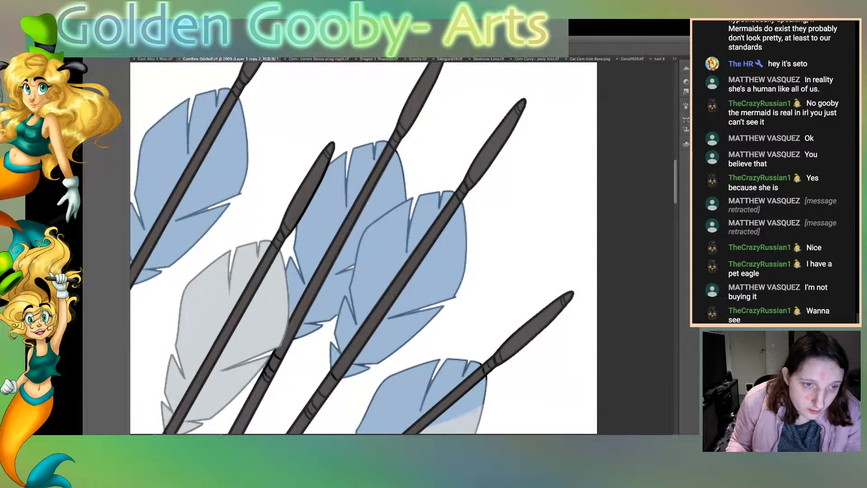
{"action": "left_click_drag", "start_coordinate": [316, 253], "coordinate": [329, 165]}
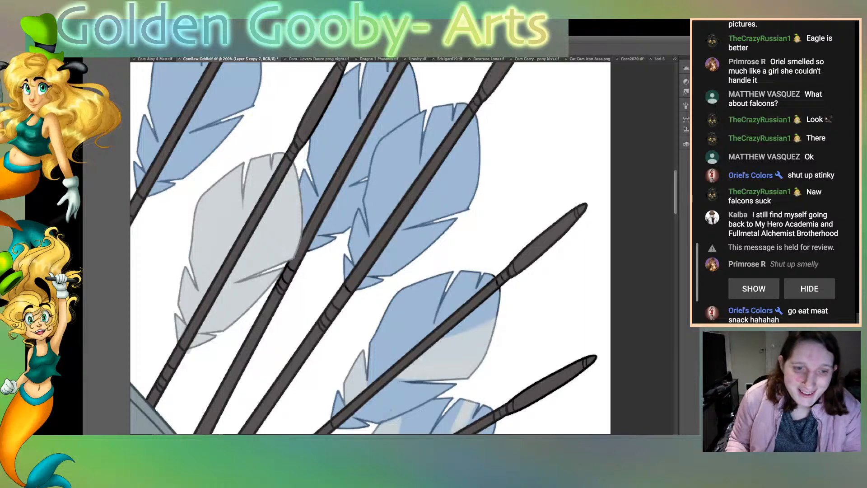
Step: Compare the copy 6 and copy 7 layers across the arrows and feathers, keeping copy 7 active
{"action": "key", "text": "alt+]"}
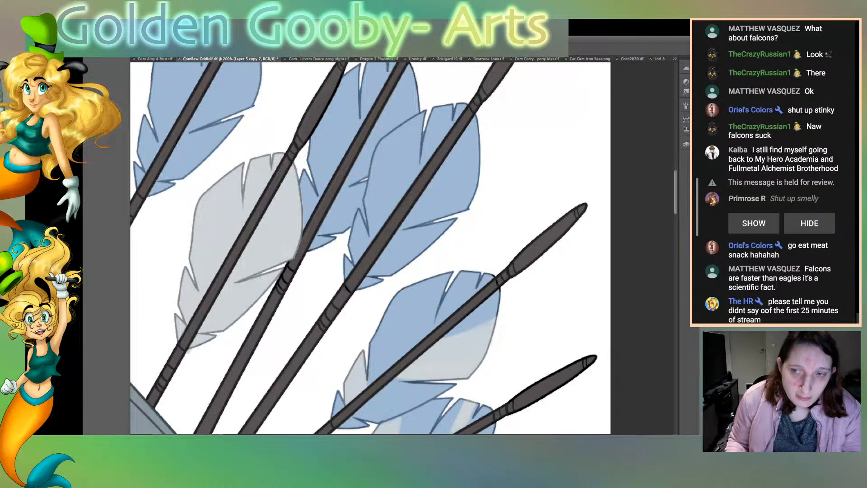
{"action": "key", "text": "alt+bracketleft"}
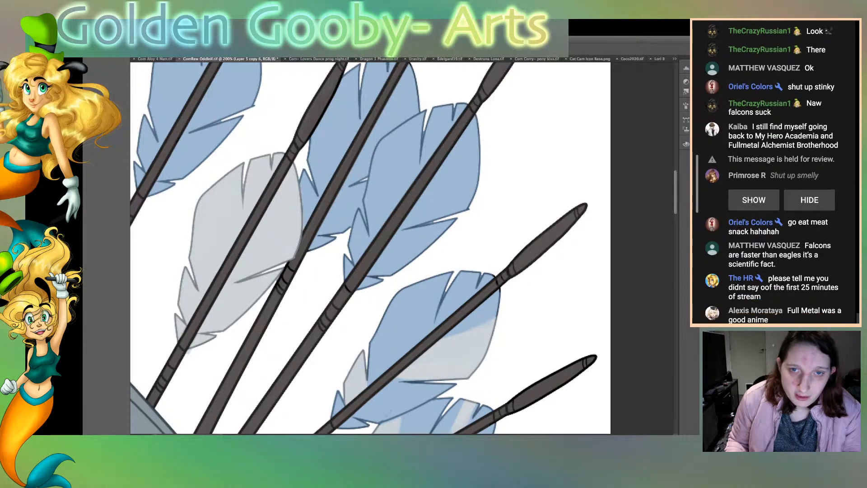
{"action": "key", "text": "alt+bracketright"}
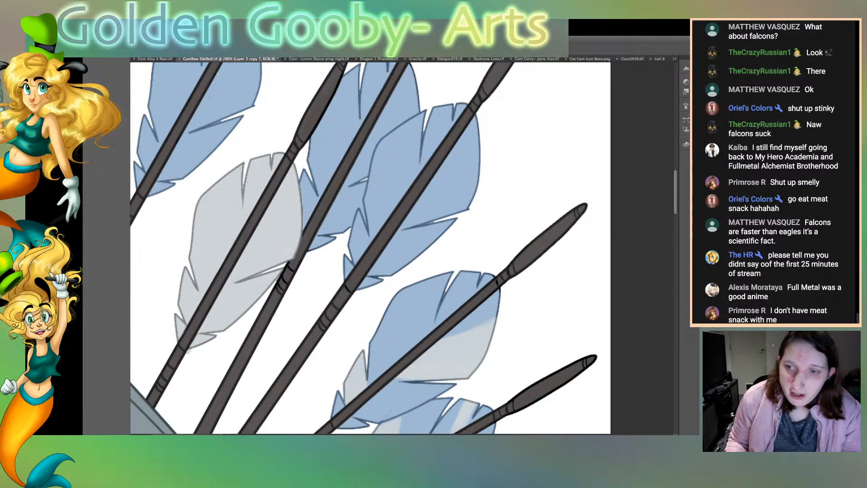
{"action": "scroll", "coordinate": [364, 248], "scroll_direction": "down", "scroll_amount": 3}
{"action": "scroll", "coordinate": [370, 248], "scroll_direction": "down", "scroll_amount": 5}
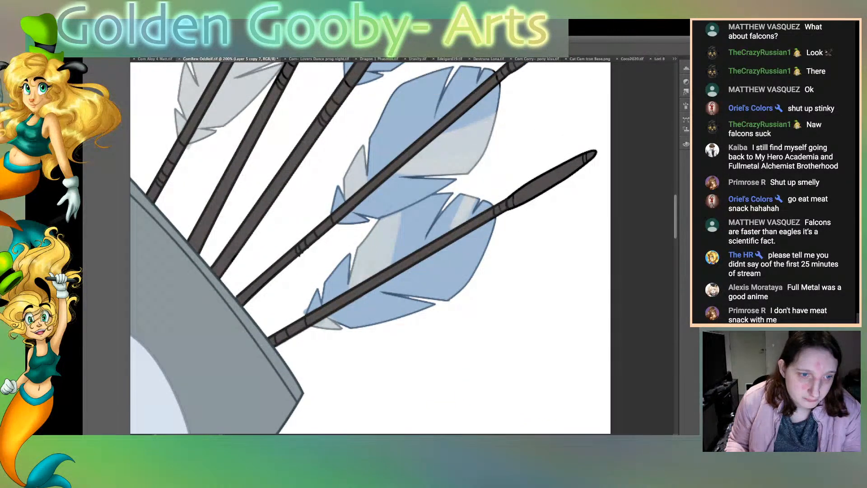
{"action": "scroll", "coordinate": [370, 248], "scroll_direction": "up", "scroll_amount": 6}
{"action": "scroll", "coordinate": [370, 248], "scroll_direction": "down", "scroll_amount": 5}
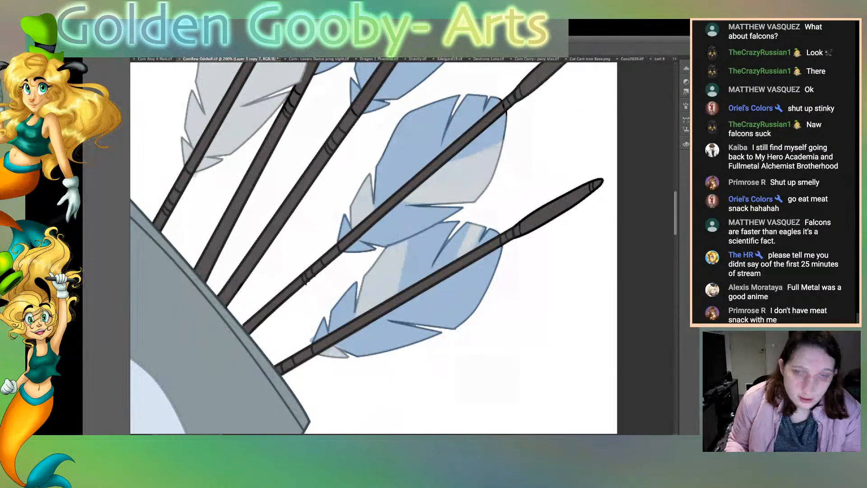
{"action": "key", "text": "super+e"}
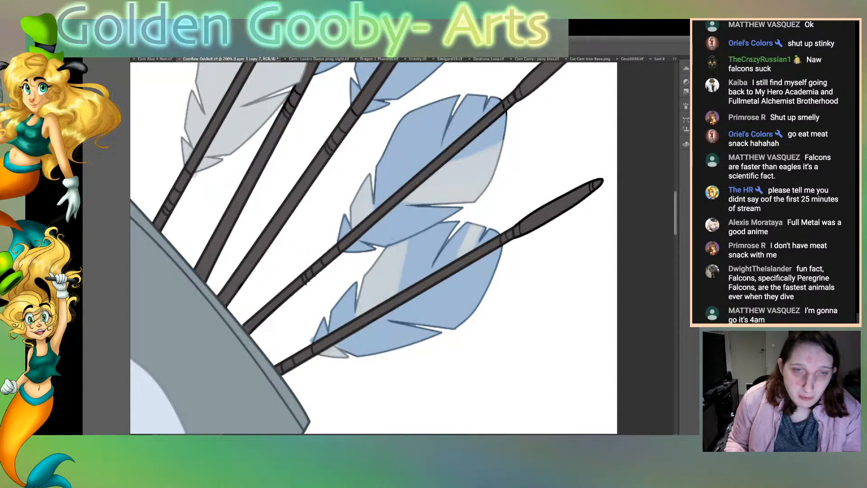
Step: Merge the copy 7 layer of the arrow artwork down into the copy 6 layer
{"action": "scroll", "coordinate": [401, 247], "scroll_direction": "left", "scroll_amount": 4}
{"action": "scroll", "coordinate": [401, 248], "scroll_direction": "up", "scroll_amount": 10}
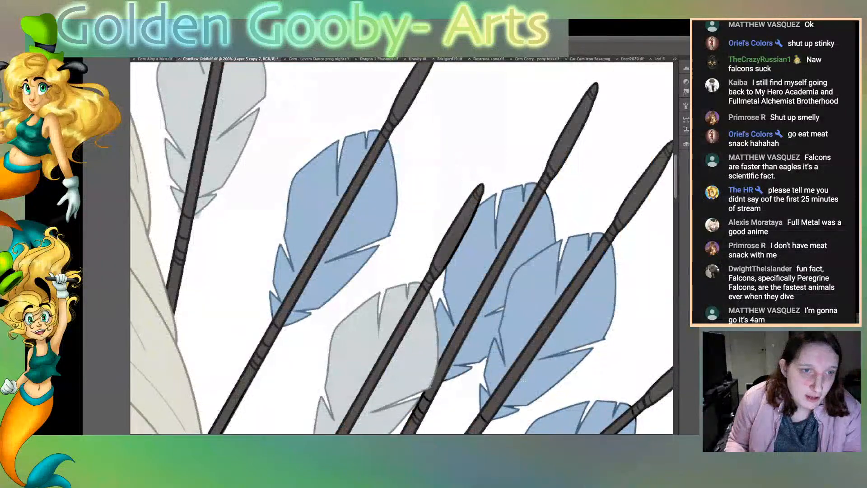
{"action": "scroll", "coordinate": [401, 247], "scroll_direction": "left", "scroll_amount": 3}
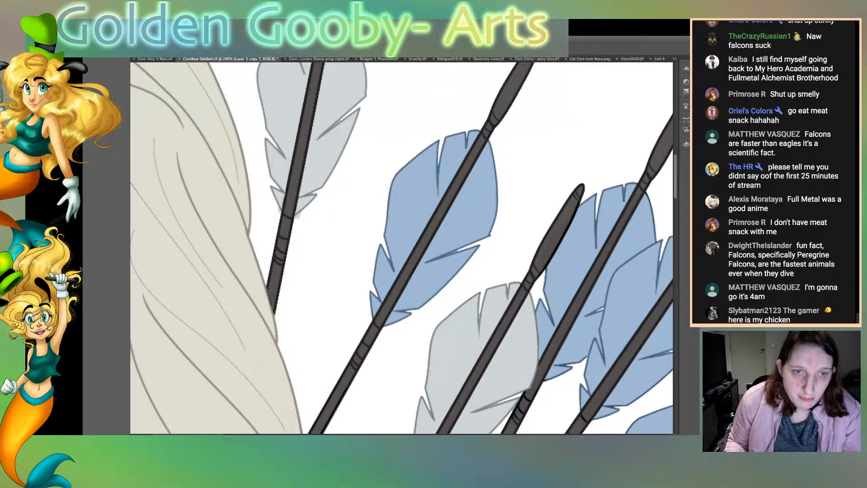
{"action": "left_click_drag", "start_coordinate": [367, 293], "coordinate": [437, 204]}
{"action": "key", "text": "super+e"}
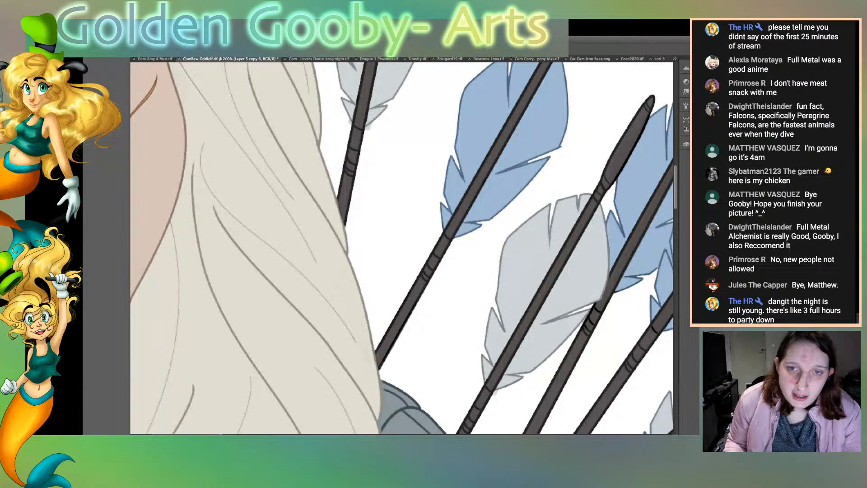
Step: Check the arrows and feathers beside the hair and merge the active layer copy into the layer beneath it
{"action": "scroll", "coordinate": [401, 248], "scroll_direction": "down", "scroll_amount": 2}
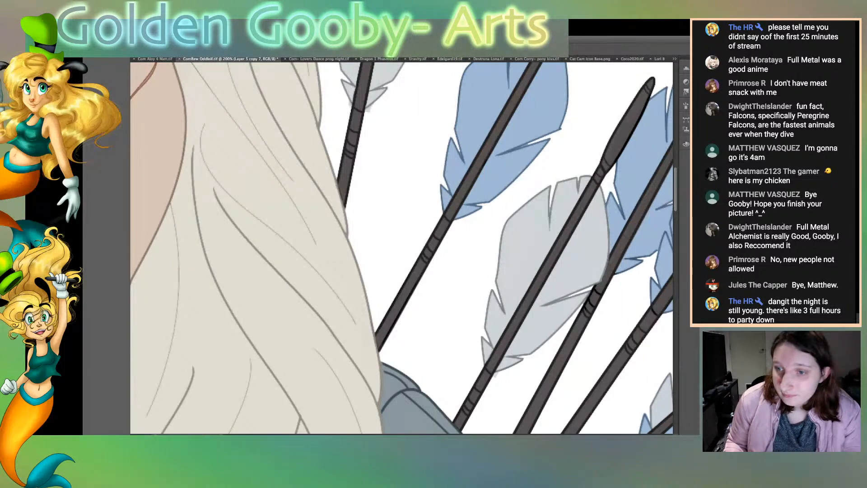
{"action": "scroll", "coordinate": [402, 248], "scroll_direction": "up", "scroll_amount": 5}
{"action": "key", "text": "alt+bracketleft"}
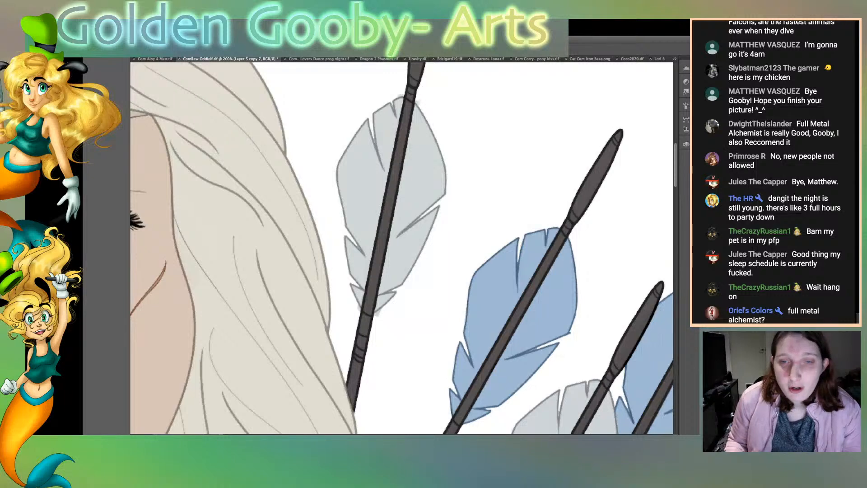
{"action": "scroll", "coordinate": [401, 248], "scroll_direction": "right", "scroll_amount": 5}
{"action": "scroll", "coordinate": [402, 248], "scroll_direction": "right", "scroll_amount": 1}
{"action": "scroll", "coordinate": [402, 248], "scroll_direction": "down", "scroll_amount": 4}
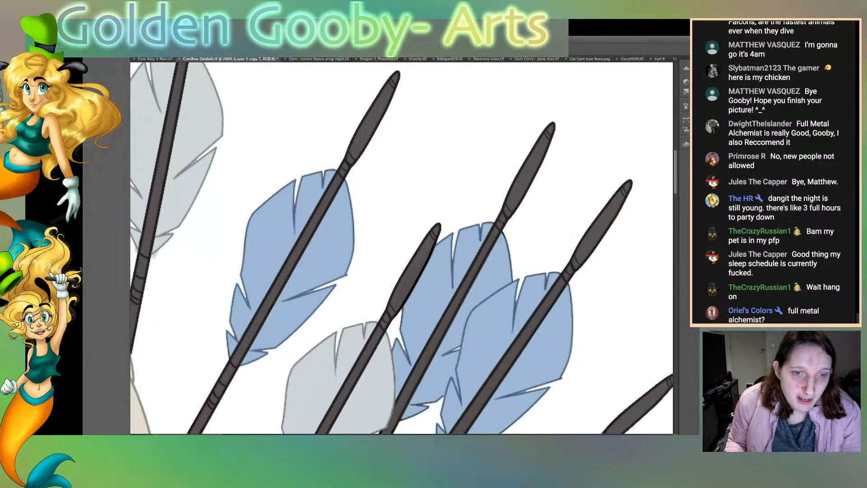
{"action": "scroll", "coordinate": [401, 248], "scroll_direction": "down", "scroll_amount": 1}
{"action": "scroll", "coordinate": [402, 248], "scroll_direction": "right", "scroll_amount": 1}
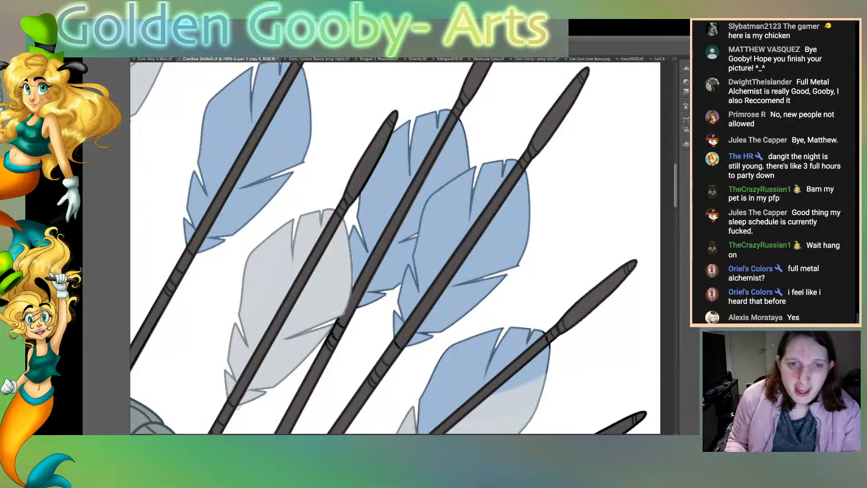
{"action": "key", "text": "super+e"}
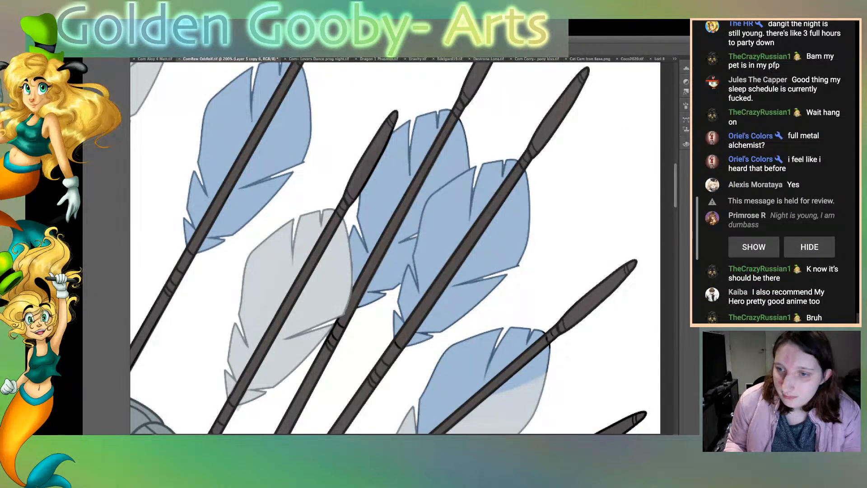
Step: Select the copy 6 layer among the neighbouring layer copies and duplicate it
{"action": "key", "text": "alt+bracketright"}
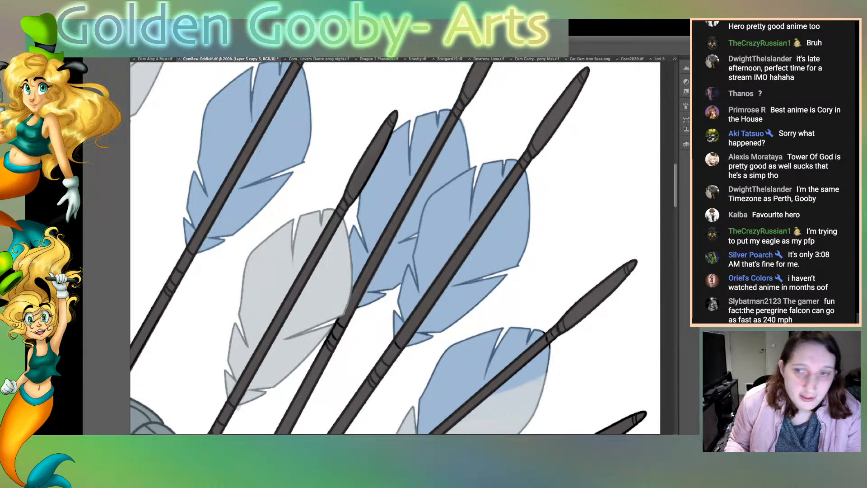
{"action": "key", "text": "alt+bracketright"}
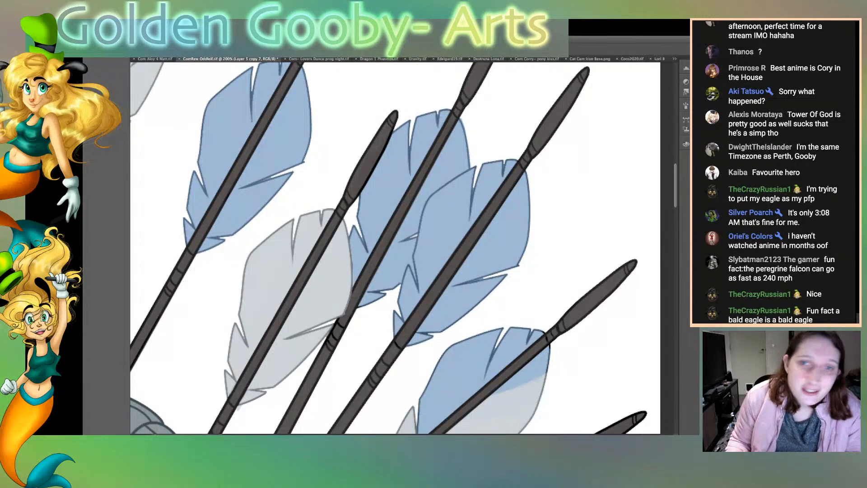
{"action": "key", "text": "alt+bracketleft"}
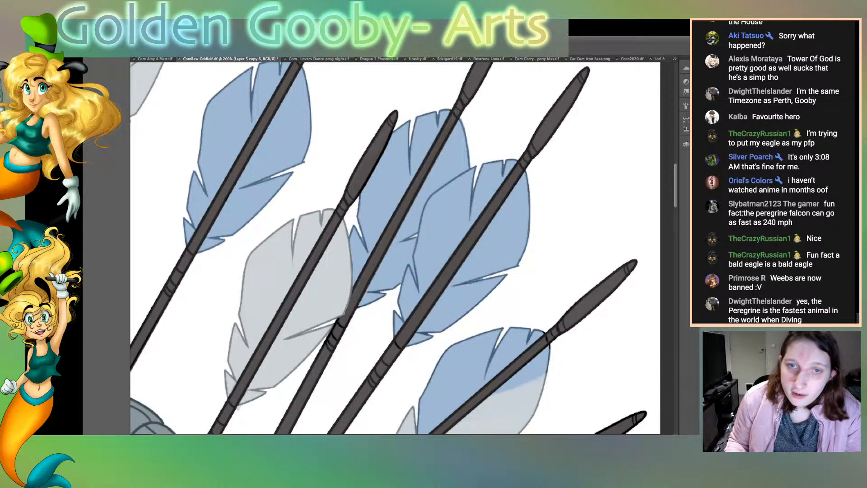
{"action": "key", "text": "super+j"}
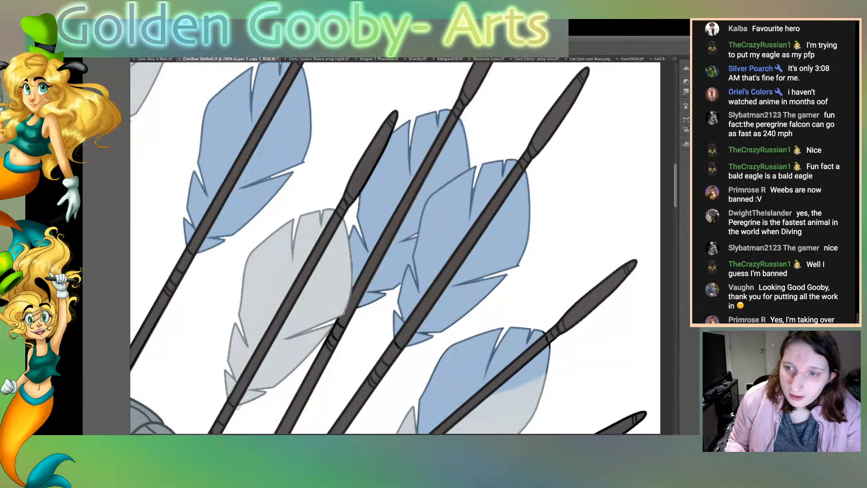
Step: Review the two lowest arrows and their blue-and-grey feathers against the arrows above for black outlines
{"action": "scroll", "coordinate": [397, 248], "scroll_direction": "down", "scroll_amount": 5}
{"action": "scroll", "coordinate": [397, 248], "scroll_direction": "right", "scroll_amount": 2}
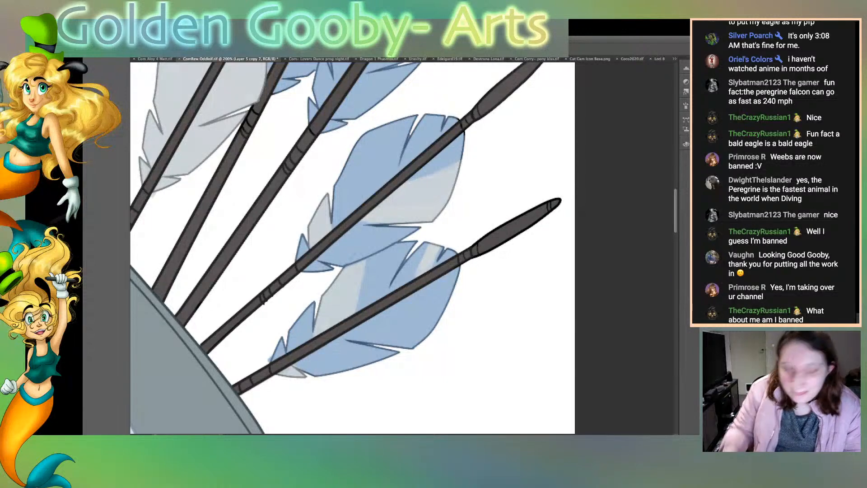
{"action": "left_click_drag", "start_coordinate": [352, 248], "coordinate": [371, 280]}
{"action": "scroll", "coordinate": [362, 248], "scroll_direction": "up", "scroll_amount": 5}
{"action": "scroll", "coordinate": [362, 249], "scroll_direction": "left", "scroll_amount": 6}
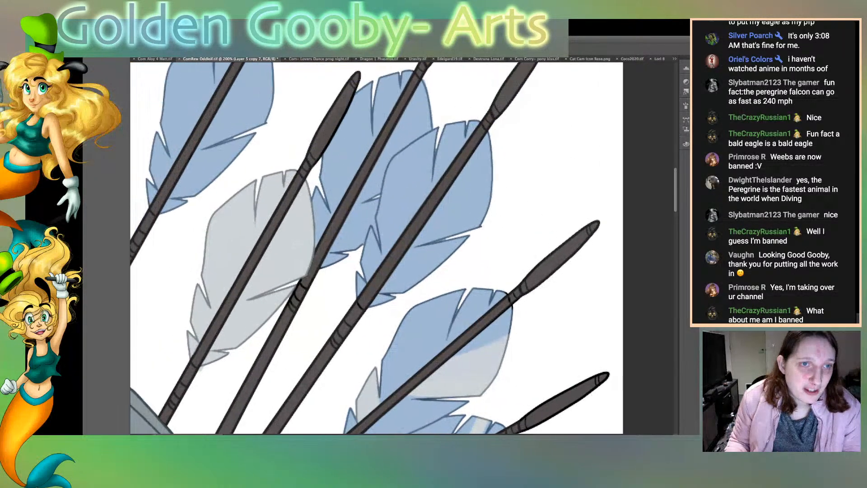
{"action": "scroll", "coordinate": [402, 249], "scroll_direction": "right", "scroll_amount": 9}
{"action": "scroll", "coordinate": [402, 248], "scroll_direction": "down", "scroll_amount": 5}
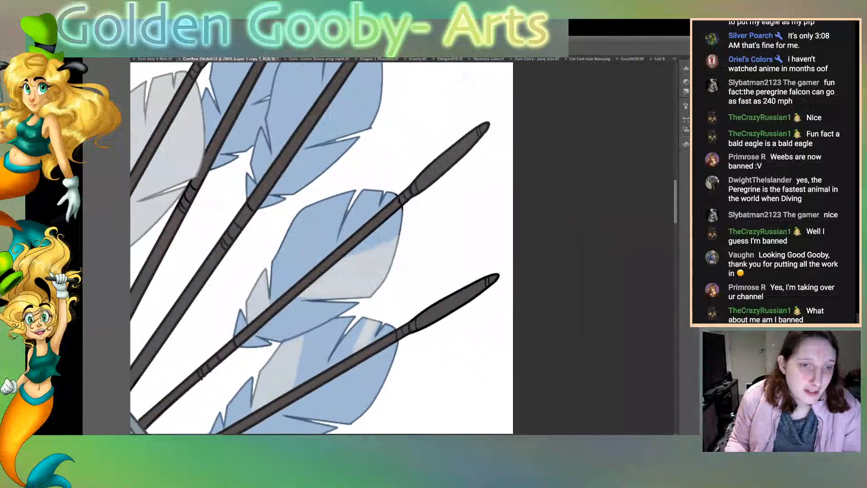
Step: Select the blank background areas around and between the arrows one at a time, clearing each selection
{"action": "scroll", "coordinate": [402, 248], "scroll_direction": "left", "scroll_amount": 2}
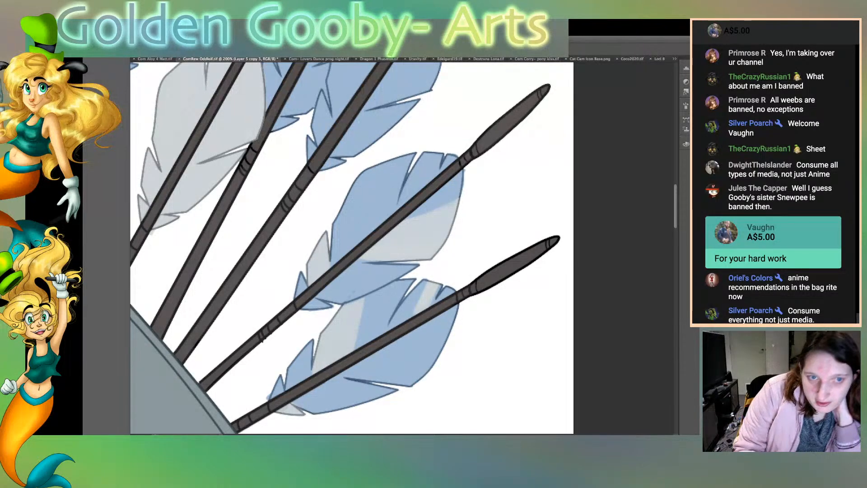
{"action": "left_click", "coordinate": [510, 195]}
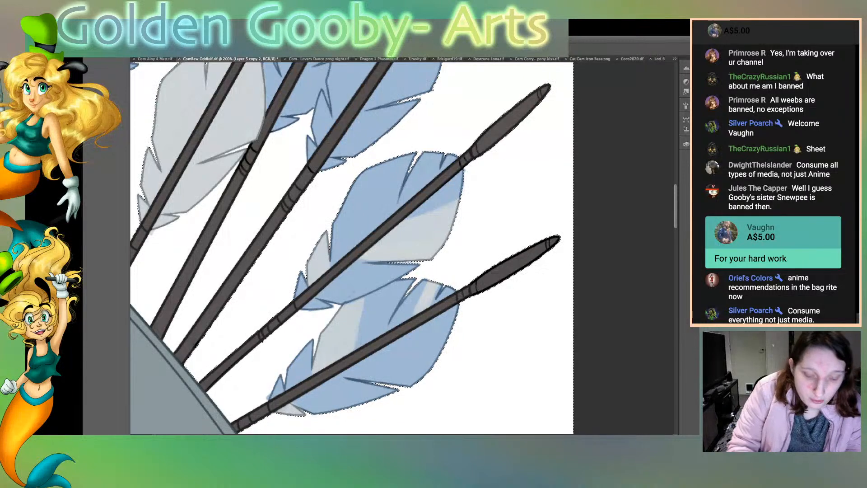
{"action": "key", "text": "ctrl+d"}
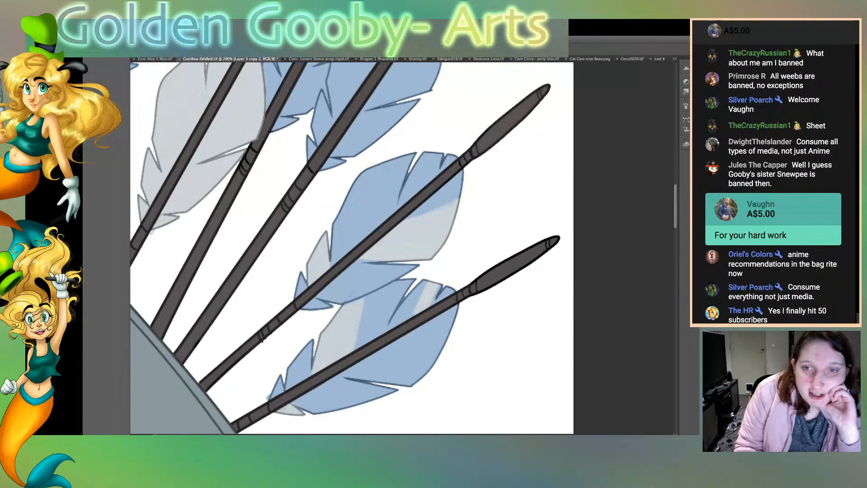
{"action": "scroll", "coordinate": [346, 247], "scroll_direction": "up", "scroll_amount": 5}
{"action": "scroll", "coordinate": [346, 248], "scroll_direction": "up", "scroll_amount": 1}
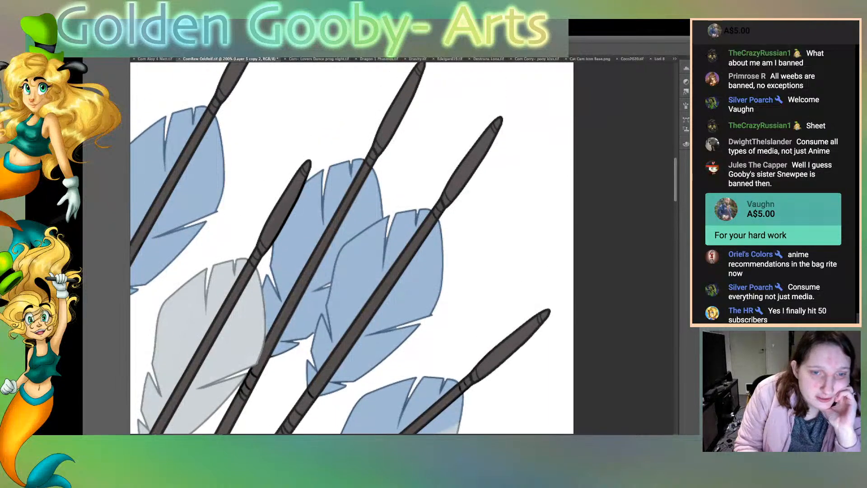
{"action": "scroll", "coordinate": [346, 248], "scroll_direction": "down", "scroll_amount": 4}
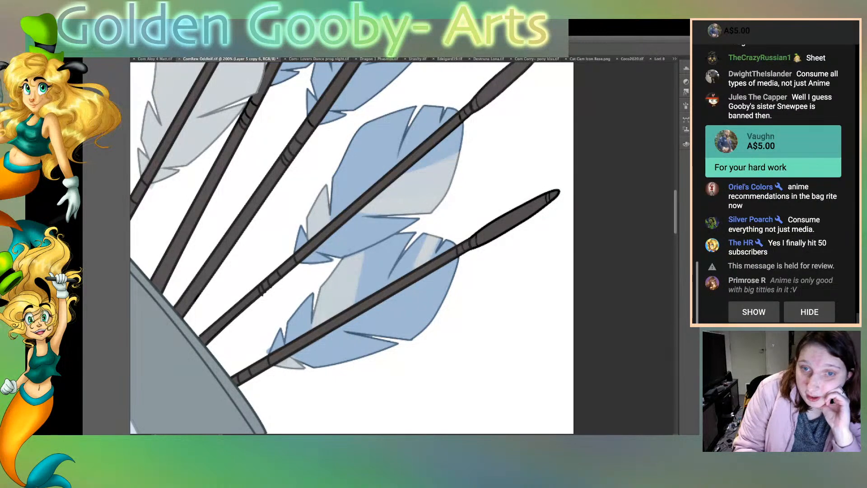
{"action": "left_click", "coordinate": [270, 314]}
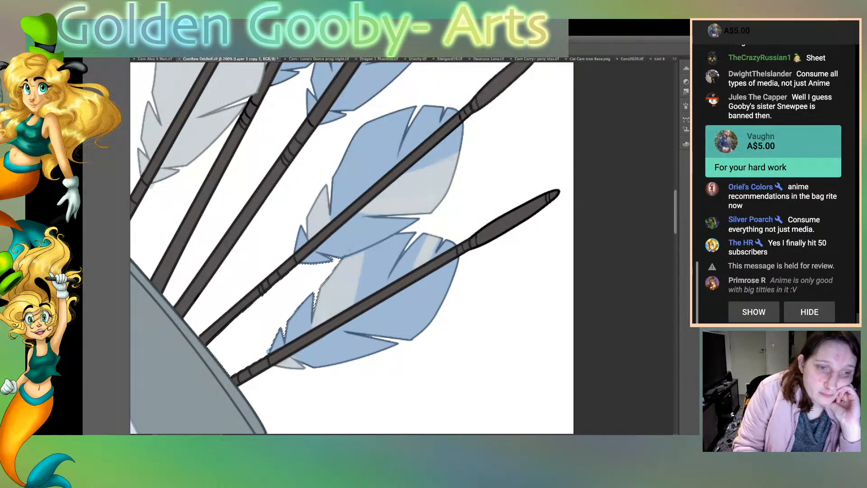
{"action": "key", "text": "ctrl+d"}
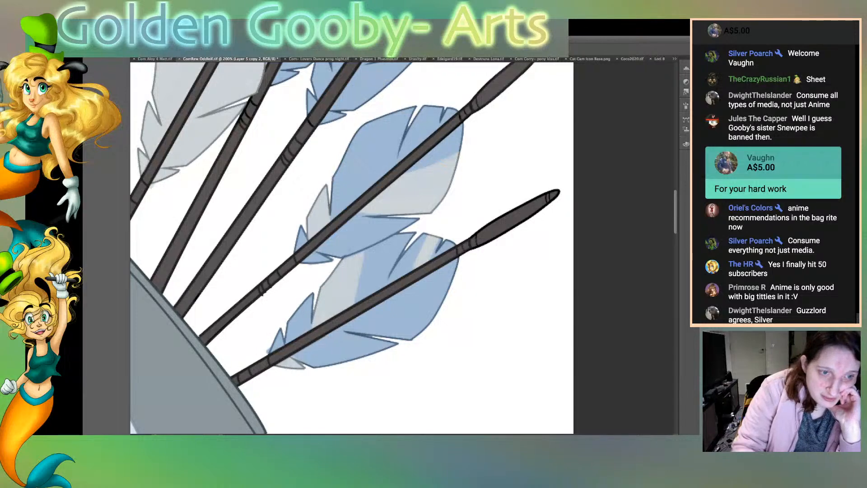
{"action": "scroll", "coordinate": [402, 248], "scroll_direction": "left", "scroll_amount": 10}
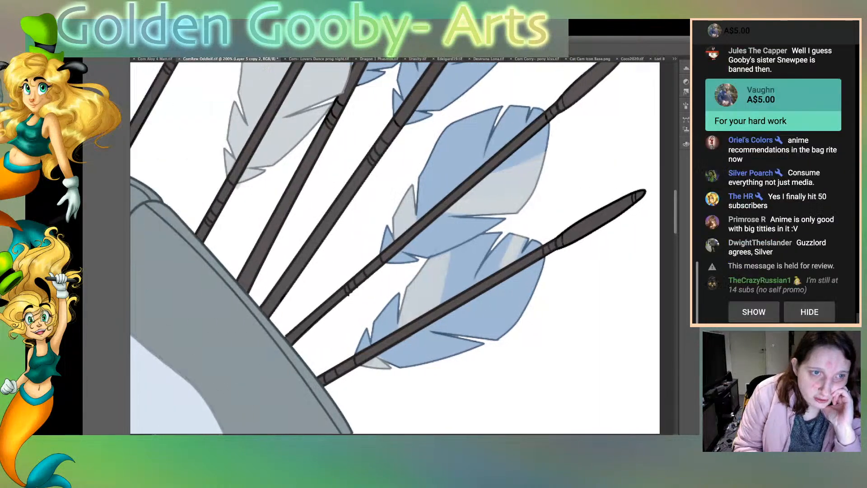
{"action": "scroll", "coordinate": [402, 247], "scroll_direction": "right", "scroll_amount": 5}
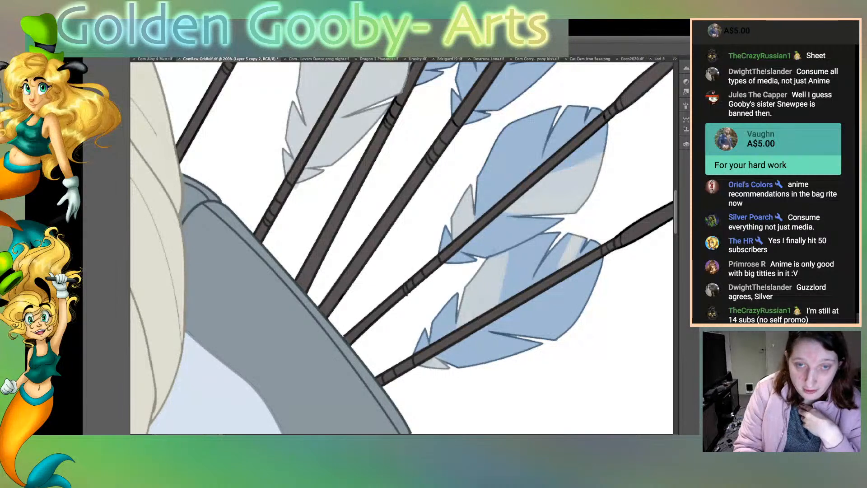
{"action": "left_click", "coordinate": [316, 207]}
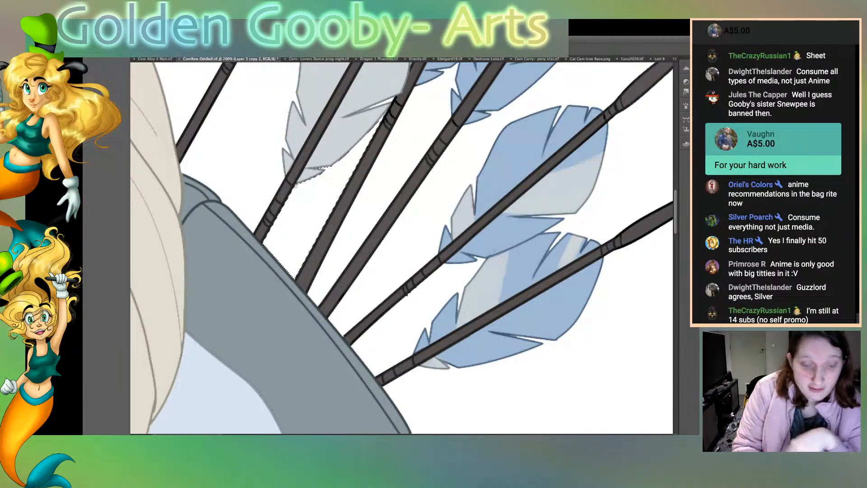
{"action": "key", "text": "super+z"}
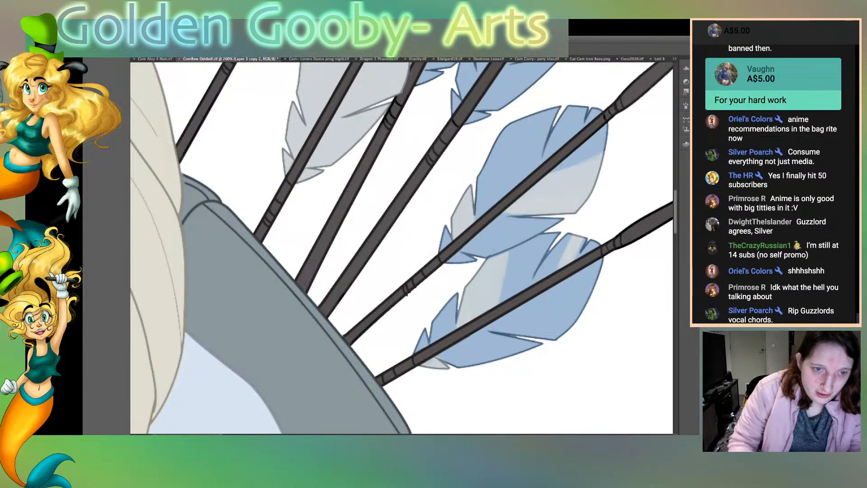
Step: Merge the arrow layer copies down and remove the stray outline ends from the wrapping on the second-lowest arrow
{"action": "key", "text": "ctrl+plus"}
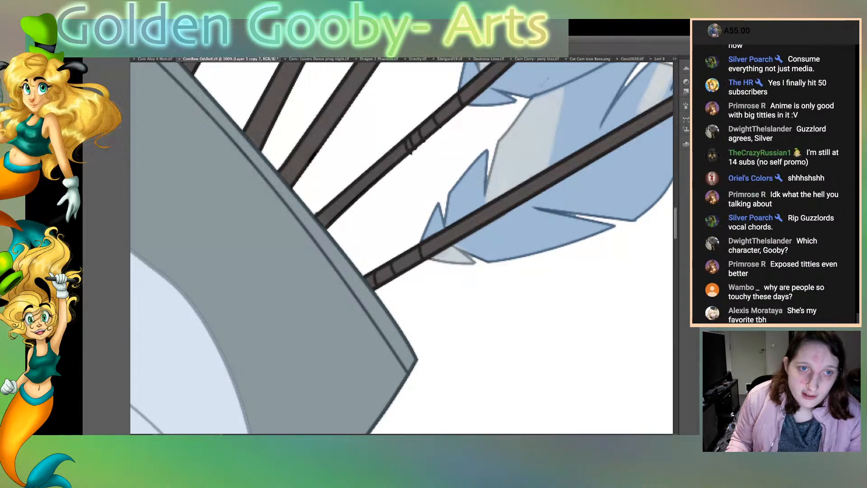
{"action": "key", "text": "super+e"}
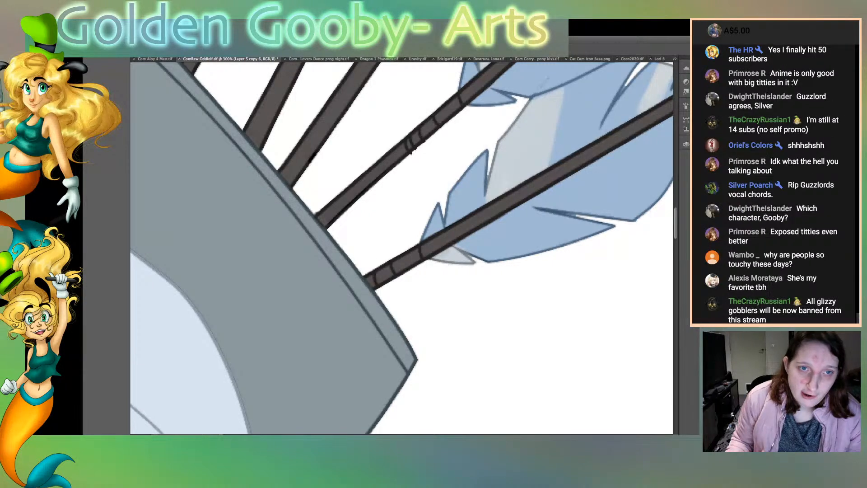
{"action": "key", "text": "super+e"}
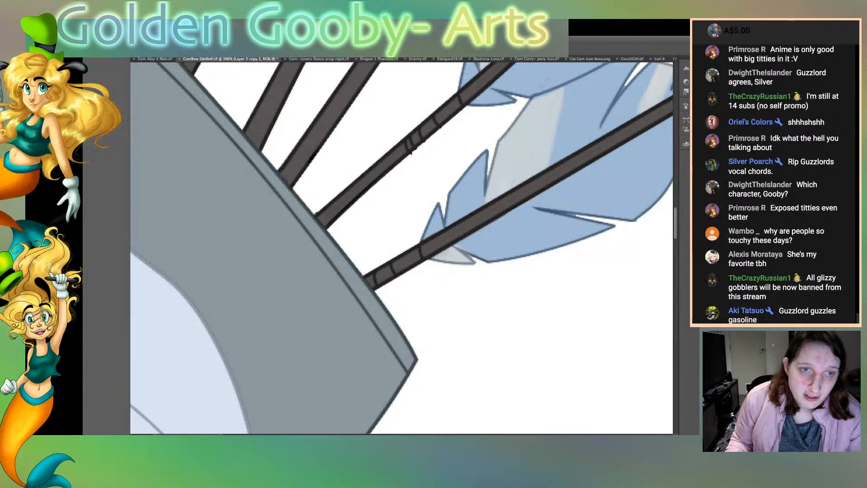
{"action": "key", "text": "super+e"}
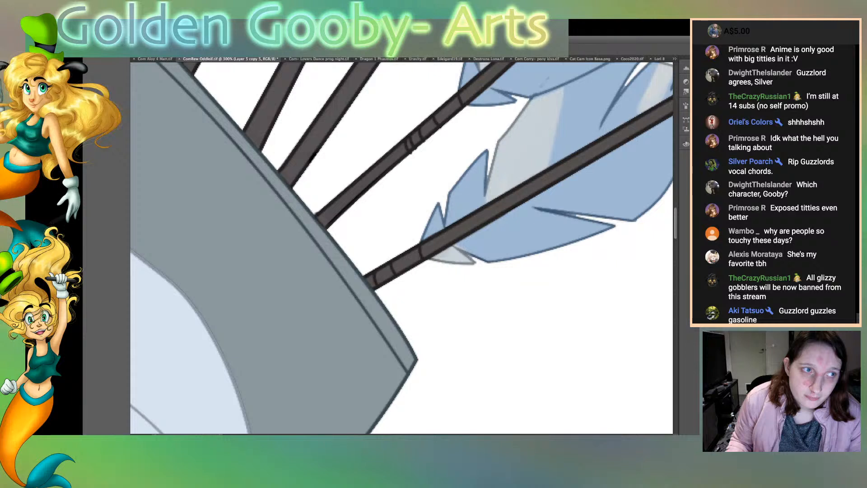
{"action": "key", "text": "super+e"}
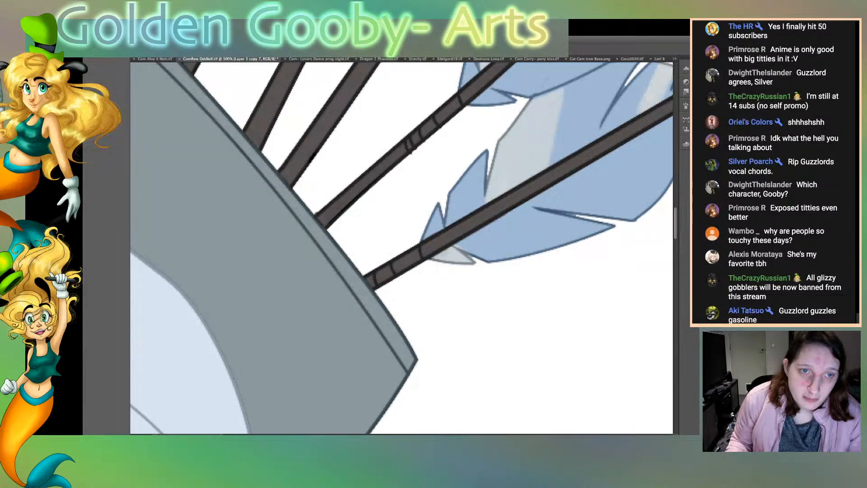
{"action": "key", "text": "super+e"}
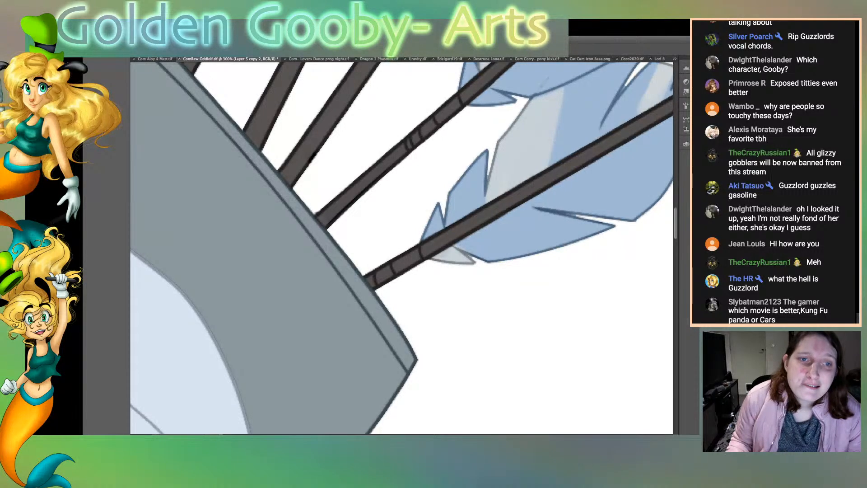
Step: Paint soft dark grey-brown over the black outlines of the two lowest arrowheads
{"action": "scroll", "coordinate": [401, 247], "scroll_direction": "right", "scroll_amount": 5}
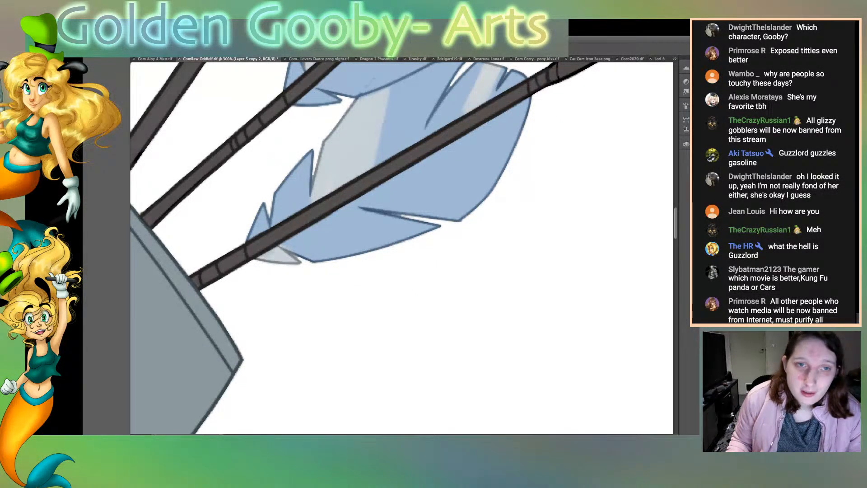
{"action": "scroll", "coordinate": [402, 248], "scroll_direction": "right", "scroll_amount": 3}
{"action": "scroll", "coordinate": [401, 248], "scroll_direction": "up", "scroll_amount": 3}
{"action": "scroll", "coordinate": [401, 248], "scroll_direction": "right", "scroll_amount": 2}
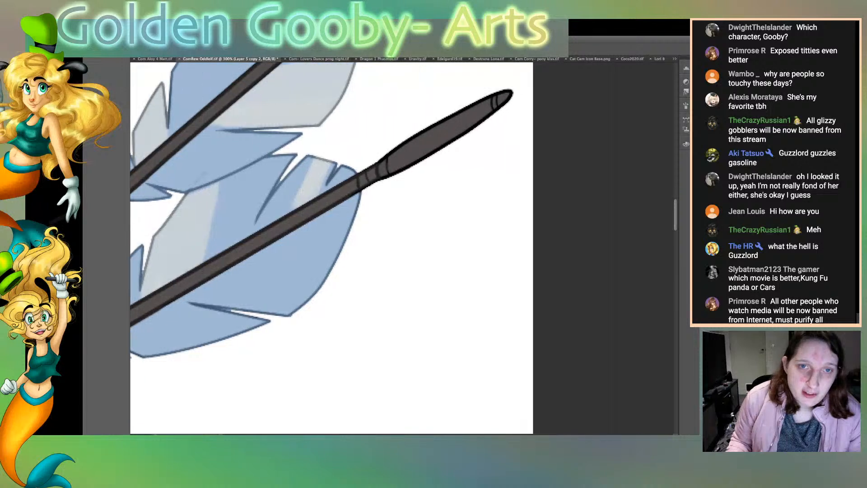
{"action": "scroll", "coordinate": [366, 248], "scroll_direction": "left", "scroll_amount": 2}
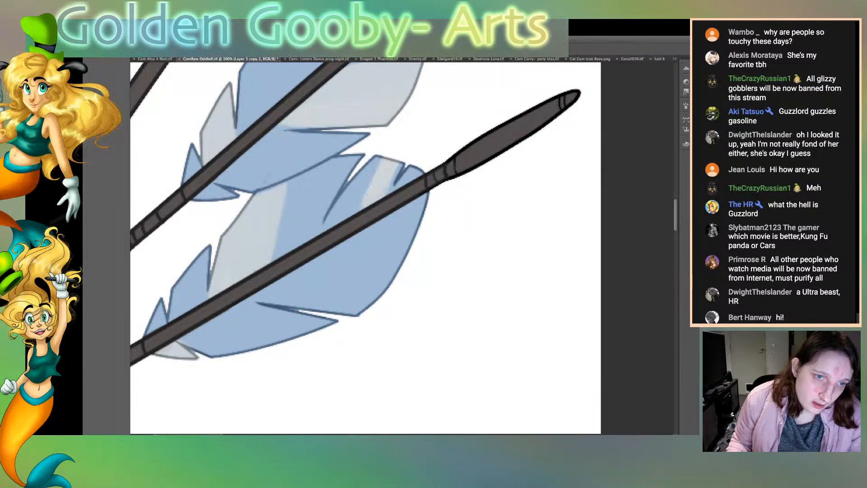
{"action": "scroll", "coordinate": [365, 248], "scroll_direction": "down", "scroll_amount": 2}
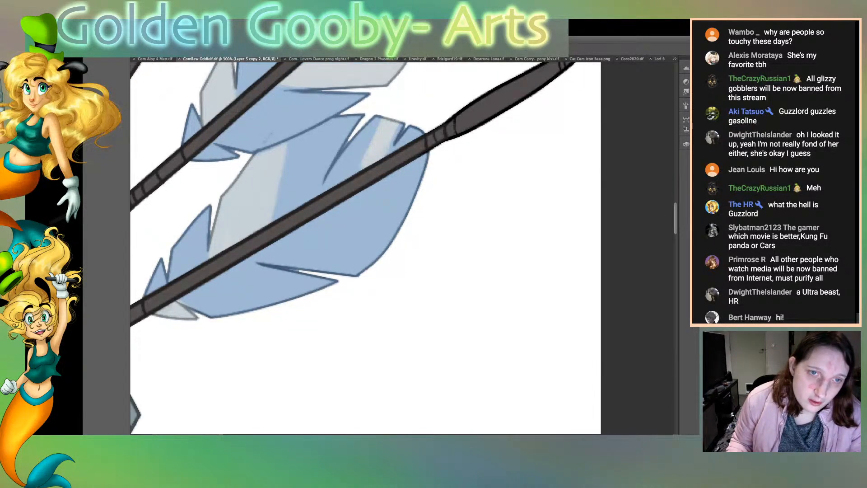
{"action": "scroll", "coordinate": [366, 247], "scroll_direction": "right", "scroll_amount": 2}
{"action": "scroll", "coordinate": [366, 248], "scroll_direction": "up", "scroll_amount": 4}
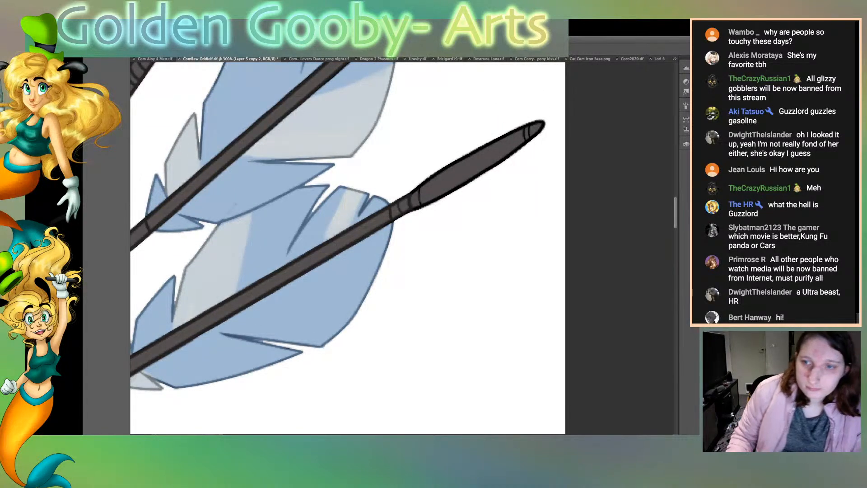
{"action": "mouse_move", "coordinate": [429, 192]}
{"action": "left_mouse_down"}
{"action": "mouse_move", "coordinate": [463, 180]}
{"action": "mouse_move", "coordinate": [529, 125]}
{"action": "mouse_move", "coordinate": [485, 173]}
{"action": "mouse_move", "coordinate": [457, 169]}
{"action": "mouse_move", "coordinate": [416, 198]}
{"action": "mouse_move", "coordinate": [472, 156]}
{"action": "mouse_move", "coordinate": [537, 129]}
{"action": "mouse_move", "coordinate": [437, 166]}
{"action": "mouse_move", "coordinate": [419, 186]}
{"action": "mouse_move", "coordinate": [522, 84]}
{"action": "mouse_move", "coordinate": [502, 88]}
{"action": "left_mouse_up"}
{"action": "scroll", "coordinate": [347, 248], "scroll_direction": "up", "scroll_amount": 5}
{"action": "left_click_drag", "start_coordinate": [438, 118], "coordinate": [428, 137]}
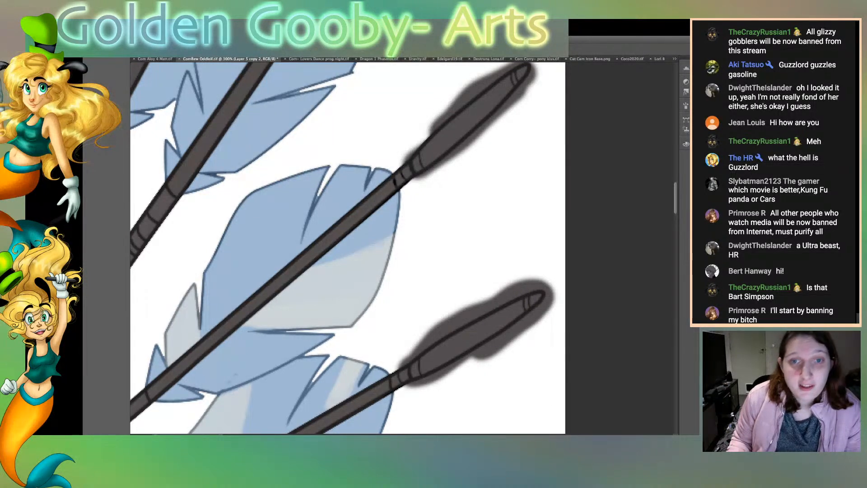
Step: Select the background around the two lowest arrowheads, delete the paint overspill there and clear the selection
{"action": "left_click", "coordinate": [479, 226]}
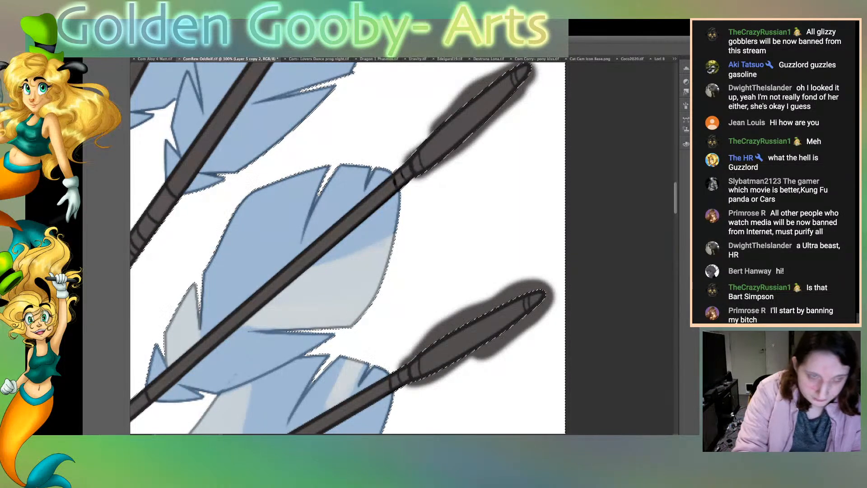
{"action": "key", "text": "Delete"}
{"action": "key", "text": "super+d"}
Step: Examine the whole portrait and the arrows, feathers and quiver up close for remaining harsh black outlines
{"action": "key", "text": "super+0"}
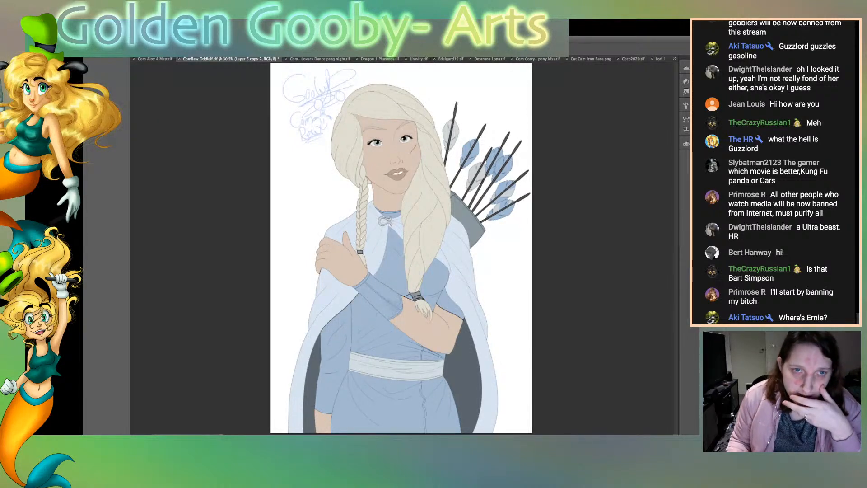
{"action": "key", "text": "super+equal"}
{"action": "key", "text": "super+equal"}
{"action": "key", "text": "super+equal"}
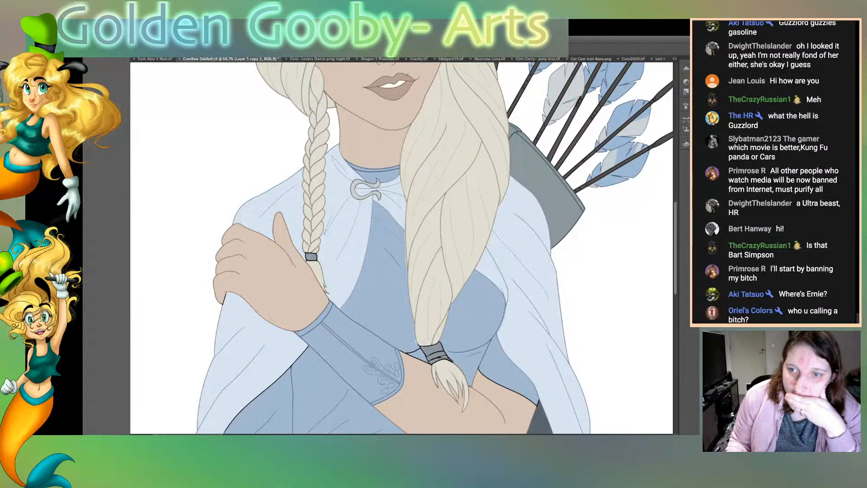
{"action": "scroll", "coordinate": [402, 248], "scroll_direction": "right", "scroll_amount": 10}
{"action": "scroll", "coordinate": [401, 248], "scroll_direction": "right", "scroll_amount": 6}
{"action": "scroll", "coordinate": [401, 248], "scroll_direction": "left", "scroll_amount": 10}
{"action": "key", "text": "super+grave"}
{"action": "key", "text": "super+grave"}
{"action": "scroll", "coordinate": [401, 248], "scroll_direction": "up", "scroll_amount": 7}
{"action": "key", "text": "super+equal"}
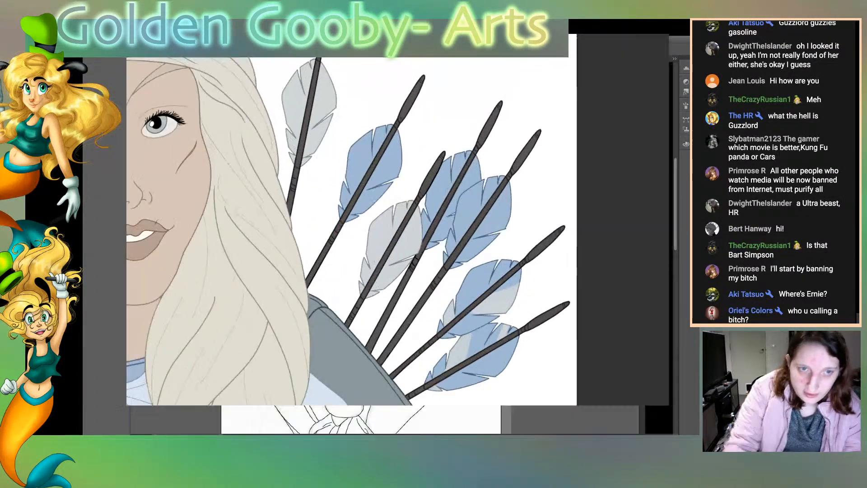
{"action": "key", "text": "super+equal"}
{"action": "key", "text": "super+grave"}
{"action": "key", "text": "super+grave"}
{"action": "scroll", "coordinate": [402, 248], "scroll_direction": "down", "scroll_amount": 3}
{"action": "key", "text": "super+grave"}
{"action": "key", "text": "super+grave"}
{"action": "scroll", "coordinate": [402, 248], "scroll_direction": "down", "scroll_amount": 10}
{"action": "scroll", "coordinate": [402, 248], "scroll_direction": "right", "scroll_amount": 5}
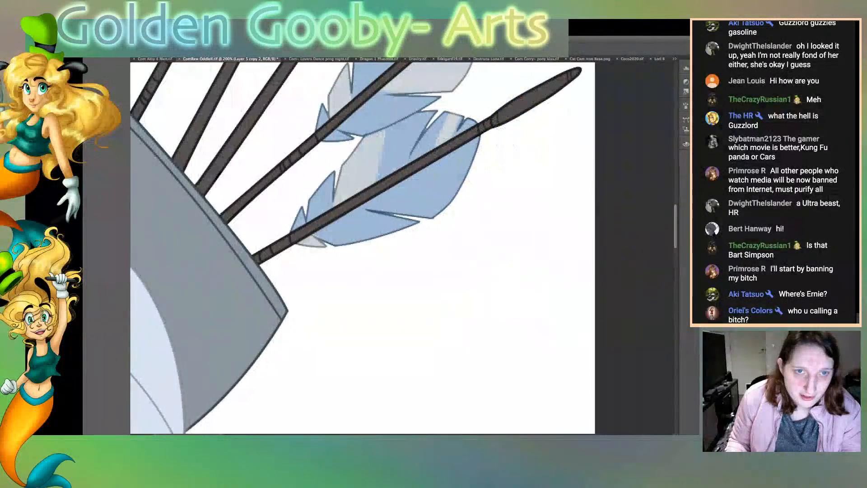
{"action": "scroll", "coordinate": [401, 248], "scroll_direction": "up", "scroll_amount": 5}
{"action": "scroll", "coordinate": [402, 248], "scroll_direction": "left", "scroll_amount": 3}
{"action": "scroll", "coordinate": [401, 247], "scroll_direction": "up", "scroll_amount": 9}
{"action": "scroll", "coordinate": [402, 248], "scroll_direction": "left", "scroll_amount": 3}
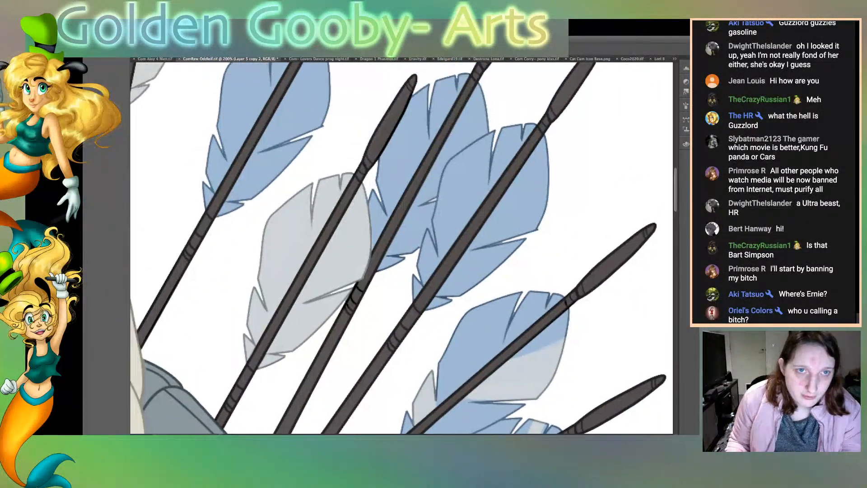
{"action": "scroll", "coordinate": [401, 248], "scroll_direction": "up", "scroll_amount": 6}
{"action": "scroll", "coordinate": [401, 248], "scroll_direction": "left", "scroll_amount": 2}
{"action": "scroll", "coordinate": [401, 248], "scroll_direction": "right", "scroll_amount": 4}
{"action": "scroll", "coordinate": [402, 248], "scroll_direction": "down", "scroll_amount": 7}
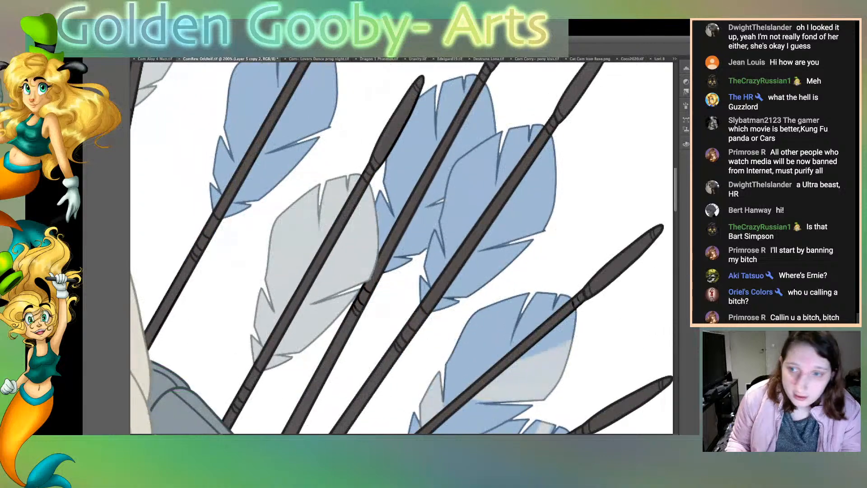
{"action": "scroll", "coordinate": [402, 248], "scroll_direction": "right", "scroll_amount": 1}
{"action": "scroll", "coordinate": [401, 248], "scroll_direction": "down", "scroll_amount": 4}
{"action": "scroll", "coordinate": [402, 248], "scroll_direction": "down", "scroll_amount": 6}
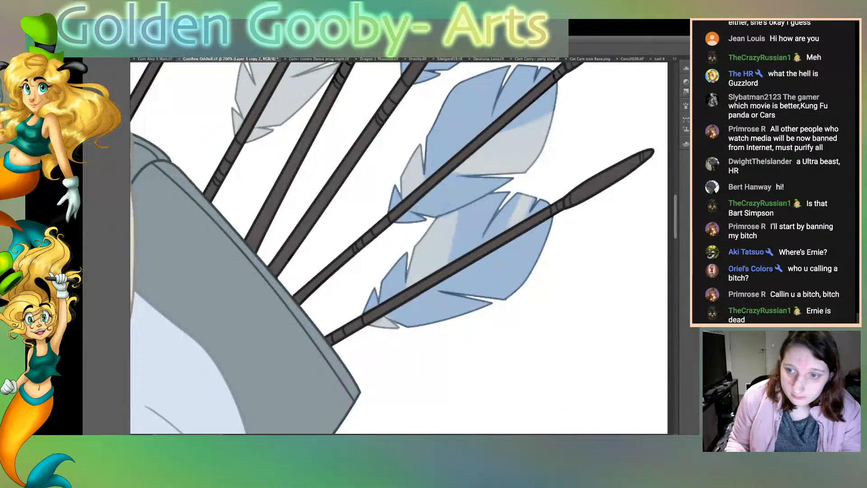
Step: Select the pale blue cloak around the narrow braid, soften the hair tie's black outline to grey and save the file
{"action": "scroll", "coordinate": [402, 248], "scroll_direction": "left", "scroll_amount": 20}
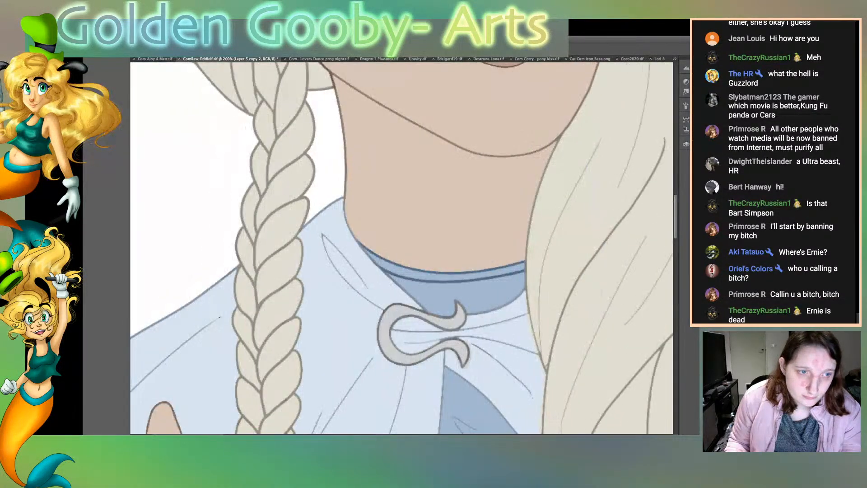
{"action": "scroll", "coordinate": [402, 248], "scroll_direction": "left", "scroll_amount": 4}
{"action": "scroll", "coordinate": [402, 248], "scroll_direction": "down", "scroll_amount": 10}
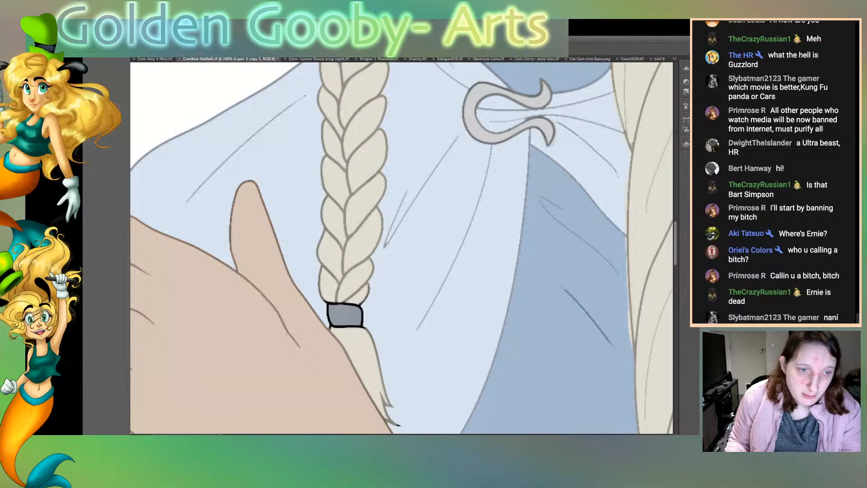
{"action": "left_click", "coordinate": [289, 176], "text": "shift"}
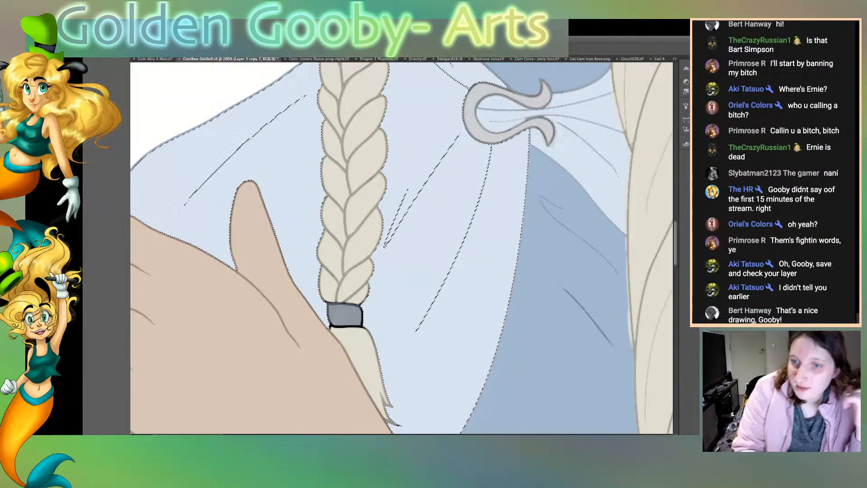
{"action": "key", "text": "ctrl+s"}
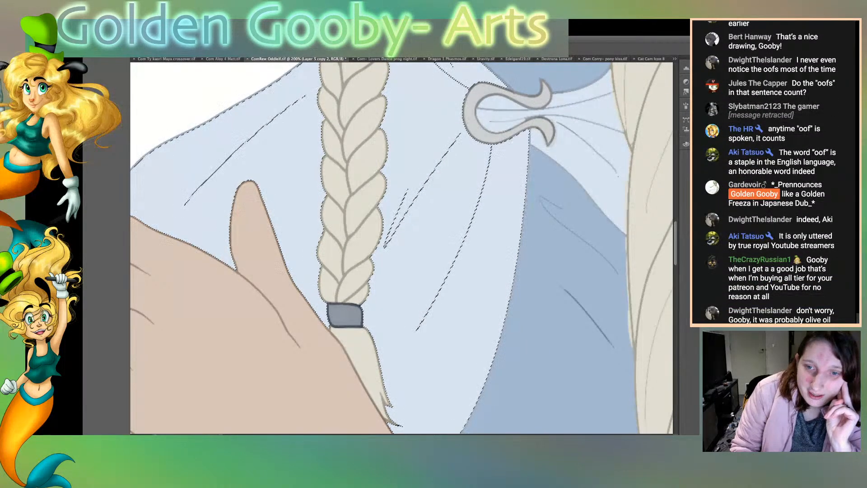
Step: Clear the selection on the pale blue cloak and the one in the background gap between the braid and the neck
{"action": "scroll", "coordinate": [402, 247], "scroll_direction": "up", "scroll_amount": 3}
{"action": "scroll", "coordinate": [401, 248], "scroll_direction": "up", "scroll_amount": 3}
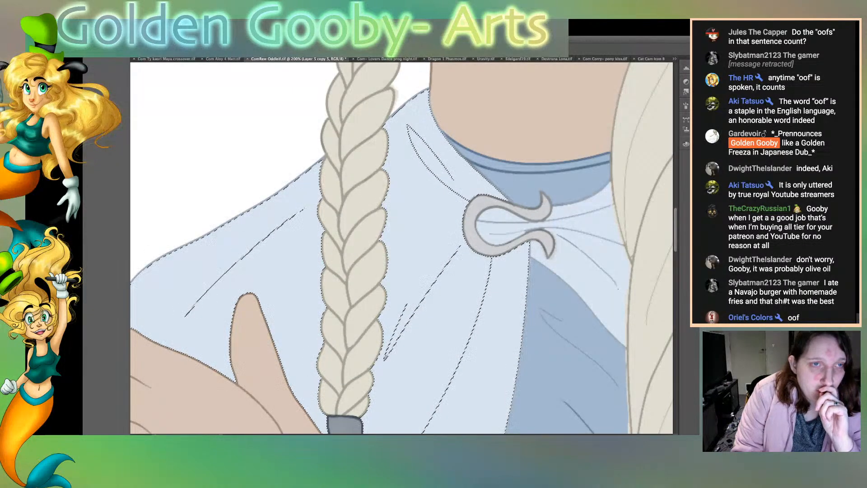
{"action": "key", "text": "ctrl+d"}
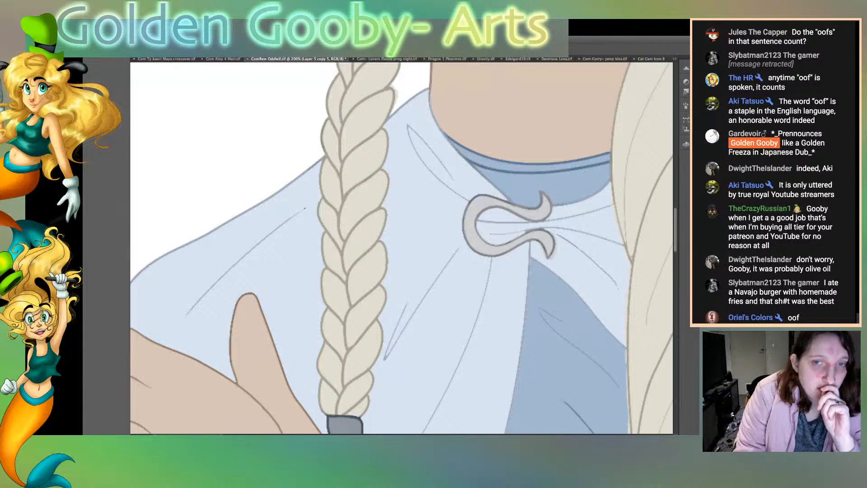
{"action": "key", "text": "ctrl+z"}
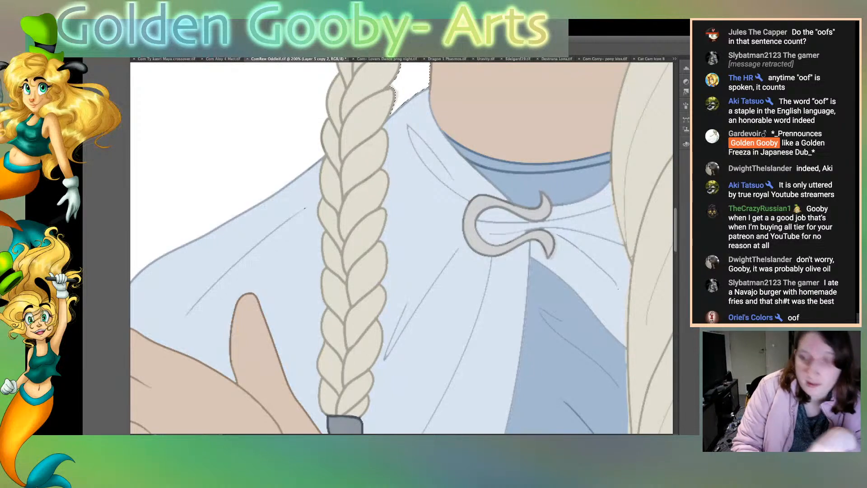
{"action": "key", "text": "ctrl+d"}
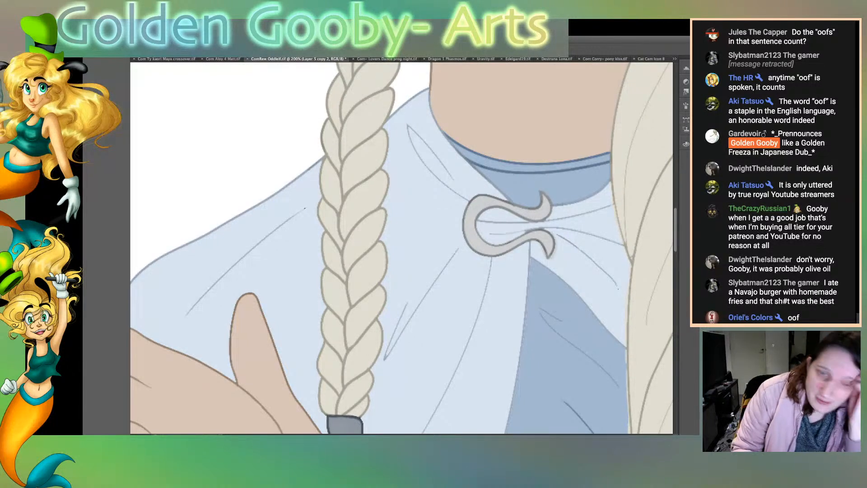
Step: Select the white background gap between the braid and the neck, remove the stray smudge below the hair and clear the selection
{"action": "scroll", "coordinate": [402, 248], "scroll_direction": "up", "scroll_amount": 5}
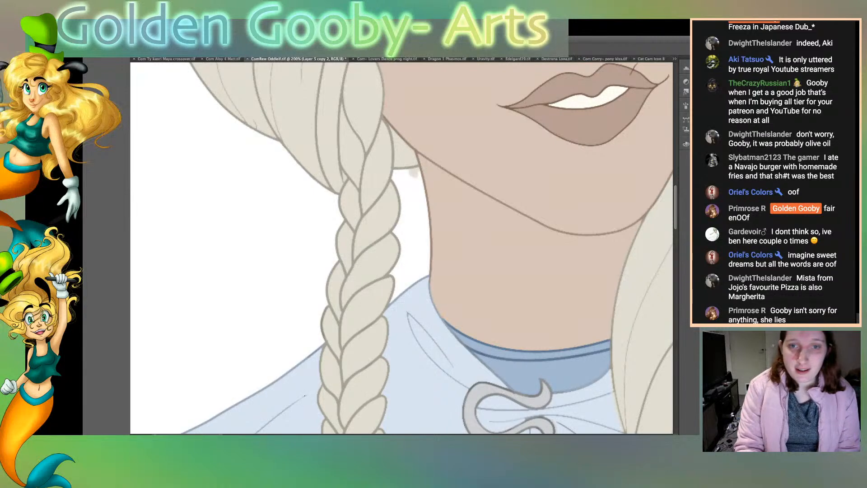
{"action": "left_click", "coordinate": [404, 154]}
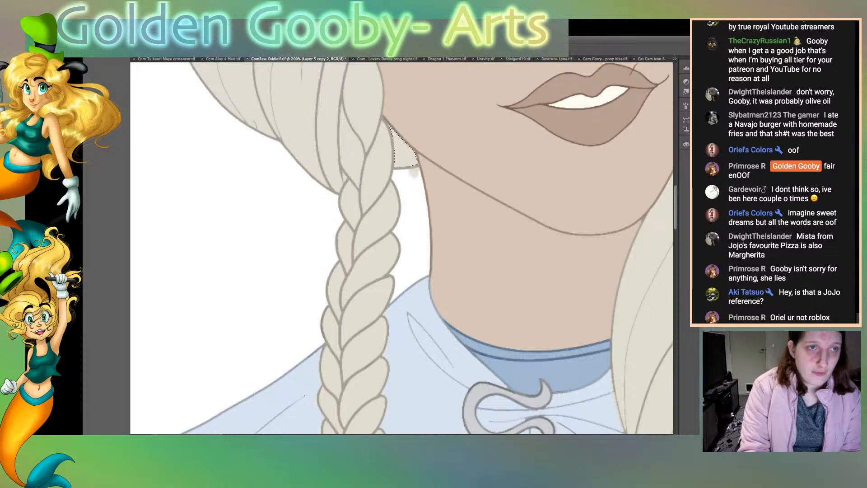
{"action": "key", "text": "ctrl+d"}
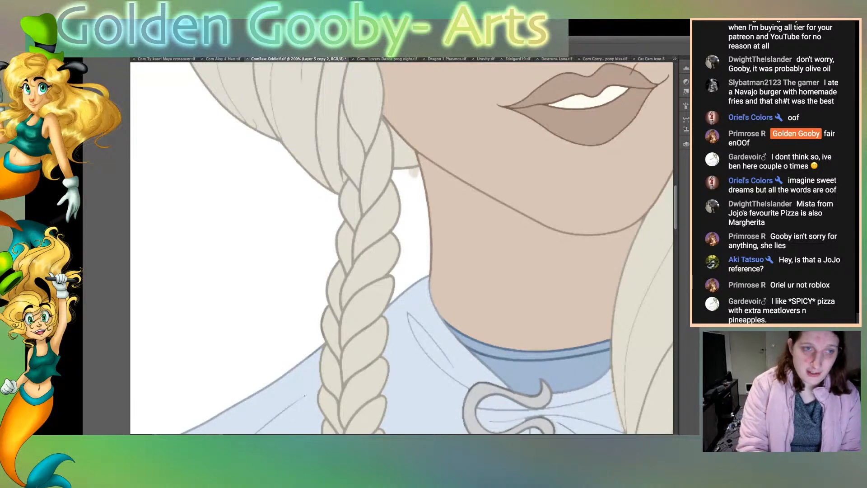
{"action": "left_click", "coordinate": [414, 225]}
{"action": "key", "text": "super+d"}
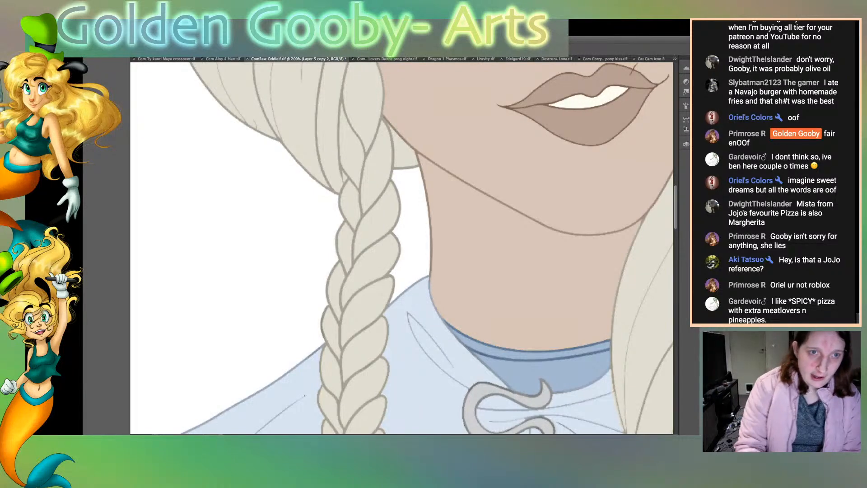
Step: Examine the line art of the head, the loose hair, the quiver side and the cloak for remaining flaws
{"action": "scroll", "coordinate": [404, 248], "scroll_direction": "up", "scroll_amount": 15}
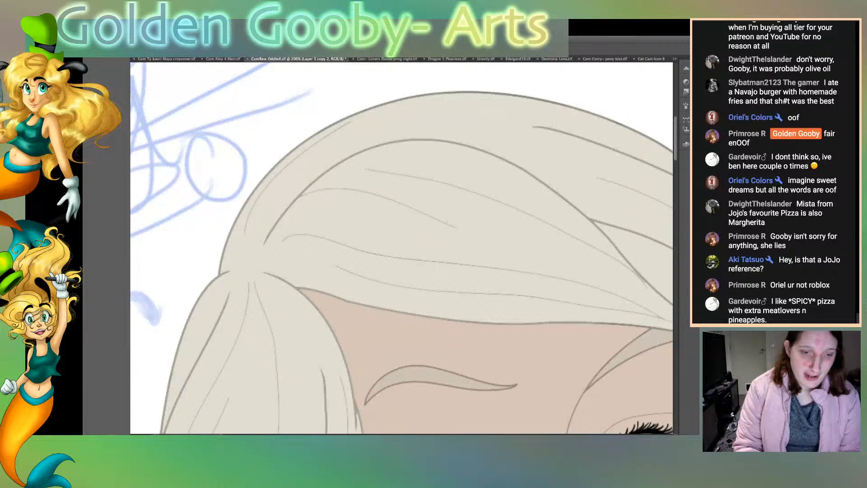
{"action": "scroll", "coordinate": [402, 248], "scroll_direction": "right", "scroll_amount": 10}
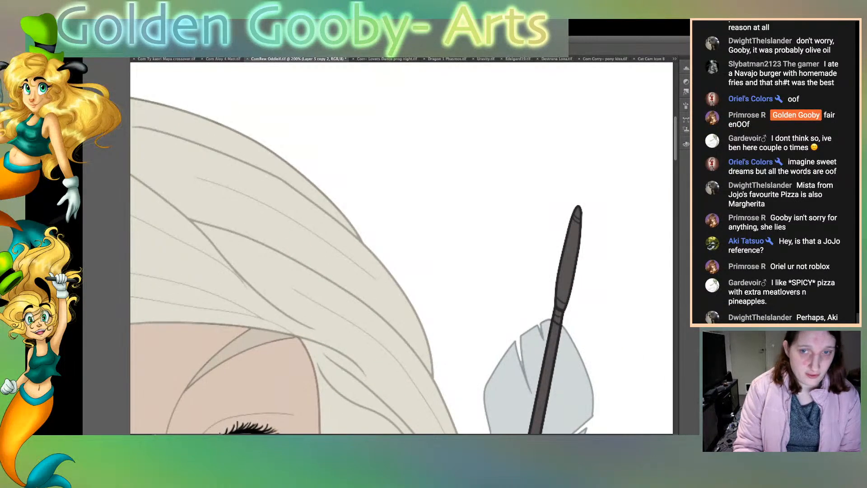
{"action": "scroll", "coordinate": [401, 248], "scroll_direction": "down", "scroll_amount": 15}
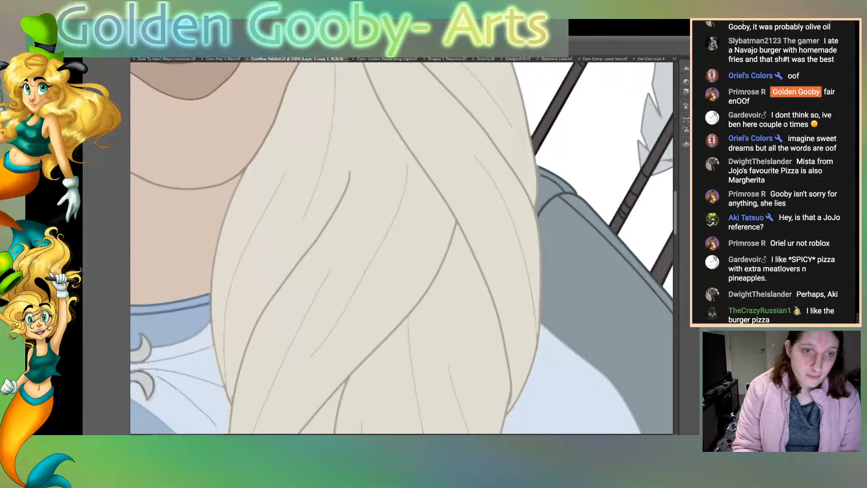
{"action": "scroll", "coordinate": [402, 248], "scroll_direction": "down", "scroll_amount": 10}
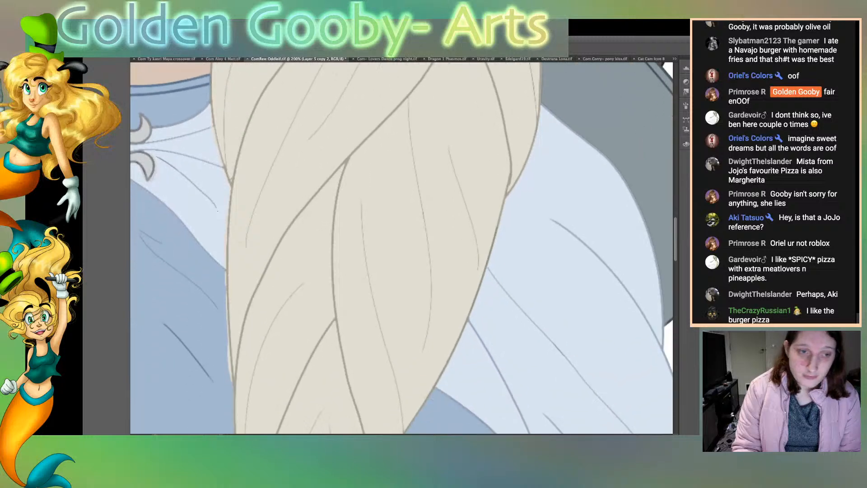
{"action": "scroll", "coordinate": [402, 248], "scroll_direction": "up", "scroll_amount": 3}
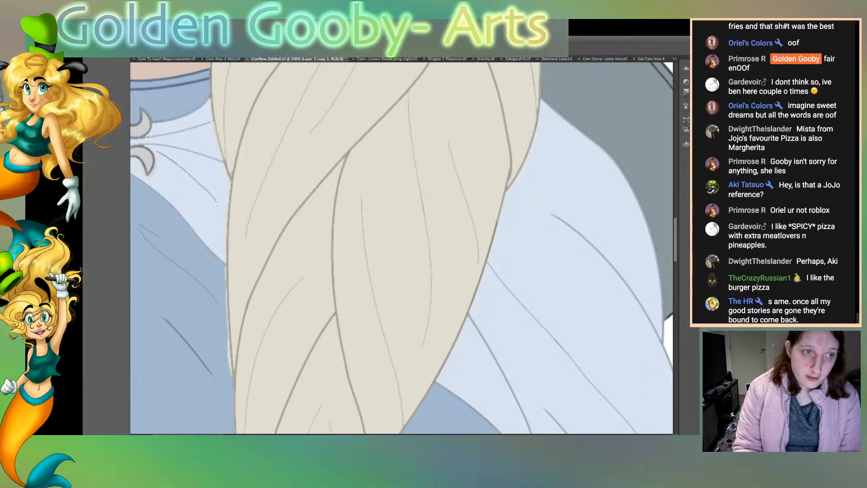
{"action": "scroll", "coordinate": [402, 248], "scroll_direction": "left", "scroll_amount": 5}
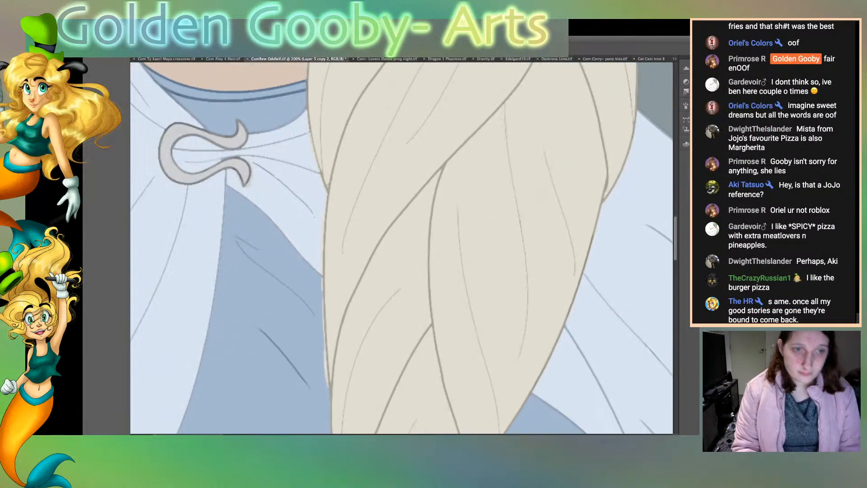
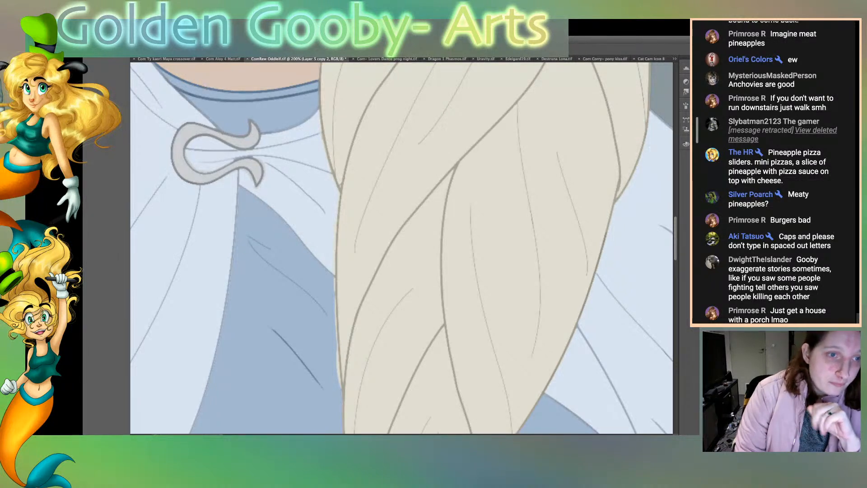
Step: Try a stroke below the cloak clasp, undo it, then select the pale cloak folds beside the clasp and clear the selection
{"action": "left_click_drag", "start_coordinate": [280, 175], "coordinate": [264, 161]}
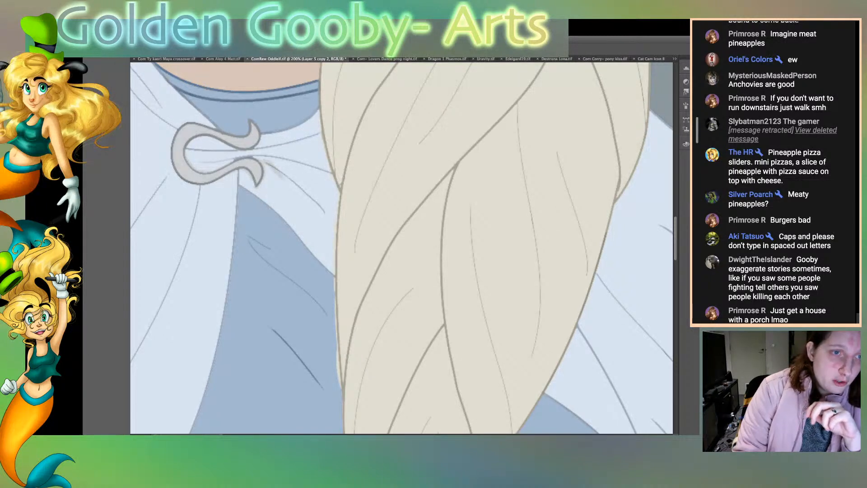
{"action": "key", "text": "ctrl+z"}
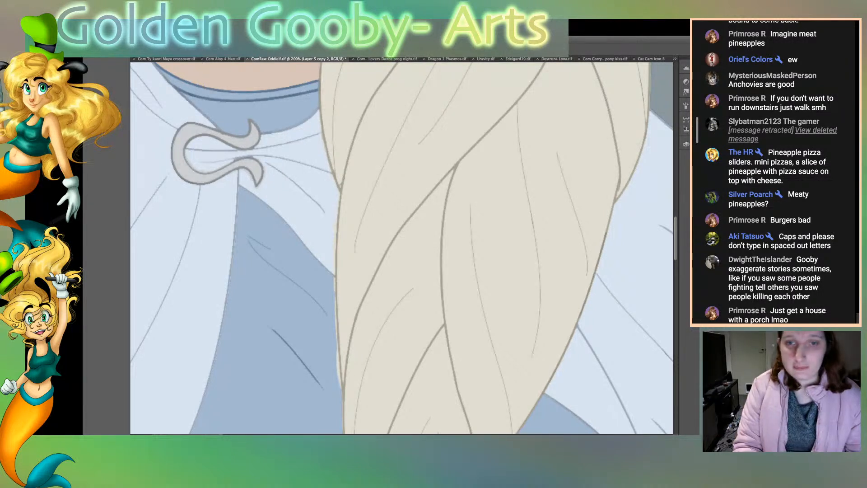
{"action": "left_click", "coordinate": [304, 221]}
{"action": "left_click", "coordinate": [300, 153], "text": "shift"}
{"action": "left_click", "coordinate": [298, 133], "text": "shift"}
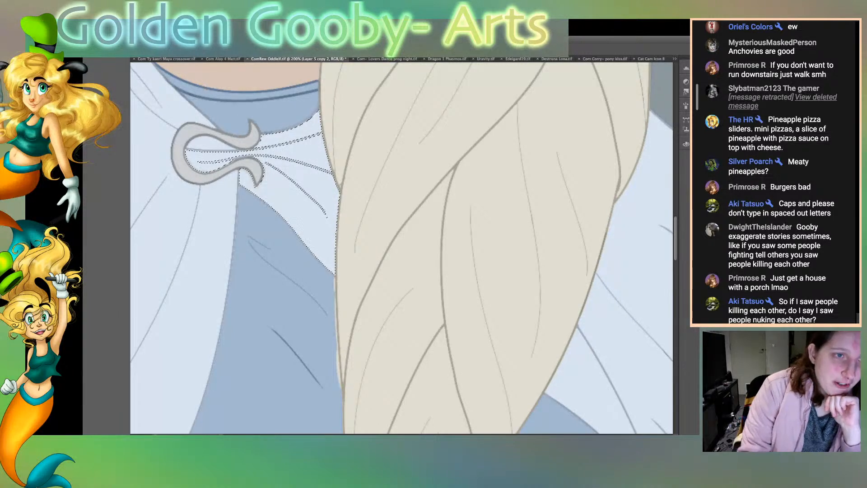
{"action": "key", "text": "ctrl+d"}
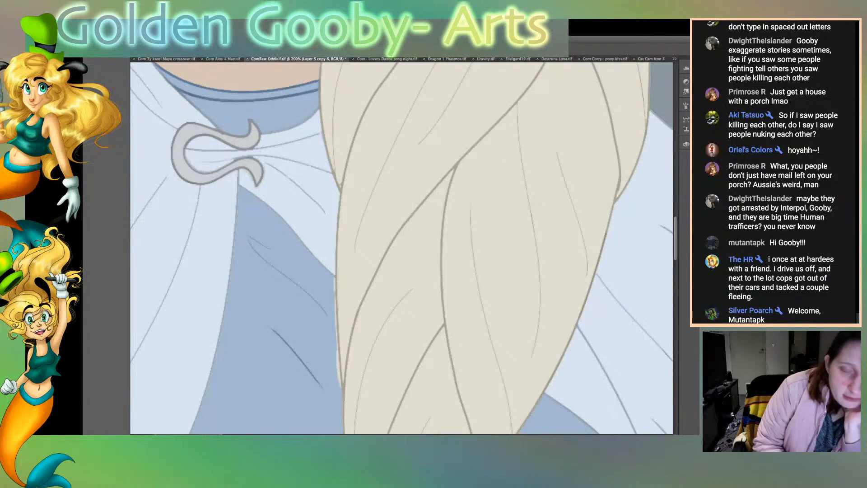
{"action": "key", "text": "super+j"}
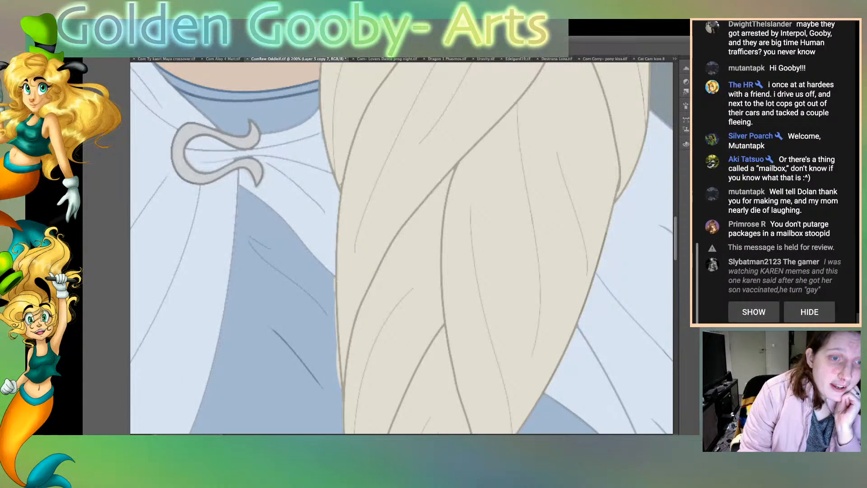
Step: Sketch a rough upright line and a boxy, building-like outline in the blank white area beside the quiver
{"action": "scroll", "coordinate": [401, 248], "scroll_direction": "right", "scroll_amount": 15}
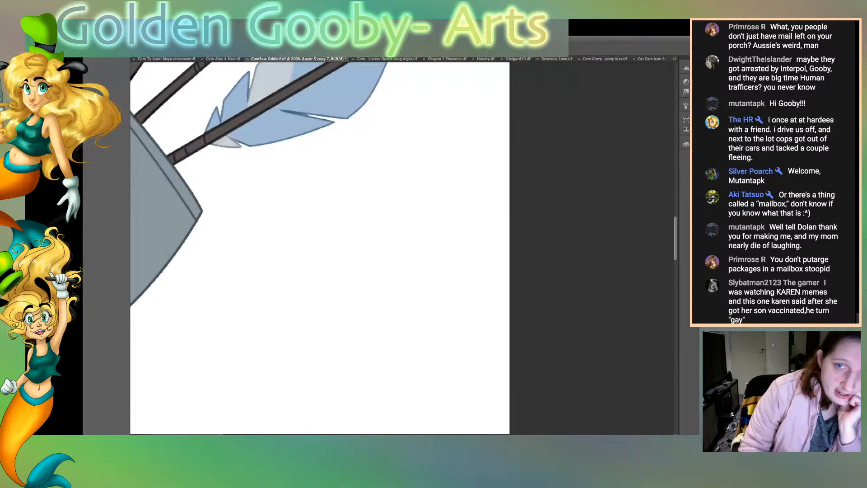
{"action": "left_click_drag", "start_coordinate": [310, 169], "coordinate": [312, 309]}
{"action": "left_click_drag", "start_coordinate": [384, 157], "coordinate": [384, 329]}
{"action": "mouse_move", "coordinate": [384, 161]}
{"action": "left_mouse_down"}
{"action": "mouse_move", "coordinate": [383, 146]}
{"action": "mouse_move", "coordinate": [451, 120]}
{"action": "left_mouse_up"}
{"action": "left_click_drag", "start_coordinate": [387, 192], "coordinate": [469, 212]}
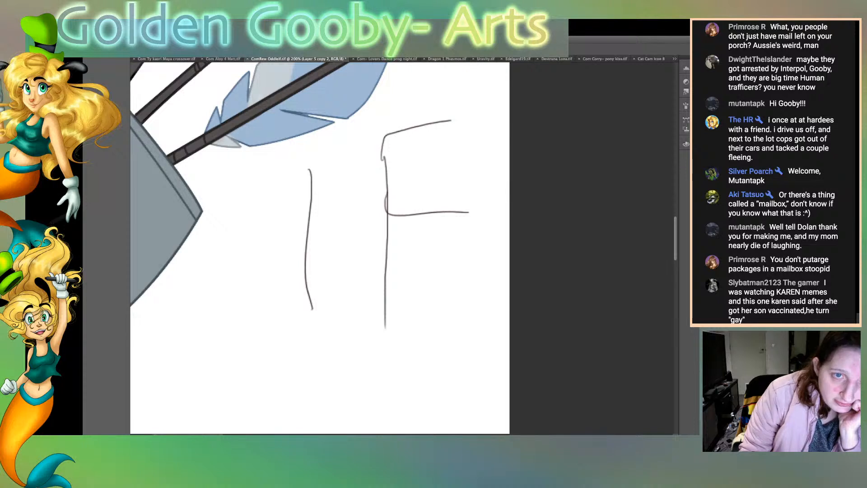
{"action": "mouse_move", "coordinate": [386, 144]}
{"action": "left_mouse_down"}
{"action": "mouse_move", "coordinate": [387, 170]}
{"action": "mouse_move", "coordinate": [393, 145]}
{"action": "mouse_move", "coordinate": [387, 170]}
{"action": "mouse_move", "coordinate": [402, 168]}
{"action": "mouse_move", "coordinate": [396, 175]}
{"action": "left_mouse_up"}
{"action": "mouse_move", "coordinate": [388, 219]}
{"action": "left_mouse_down"}
{"action": "mouse_move", "coordinate": [387, 255]}
{"action": "mouse_move", "coordinate": [423, 310]}
{"action": "left_mouse_up"}
{"action": "left_click_drag", "start_coordinate": [389, 283], "coordinate": [430, 359]}
{"action": "left_click_drag", "start_coordinate": [293, 153], "coordinate": [306, 255]}
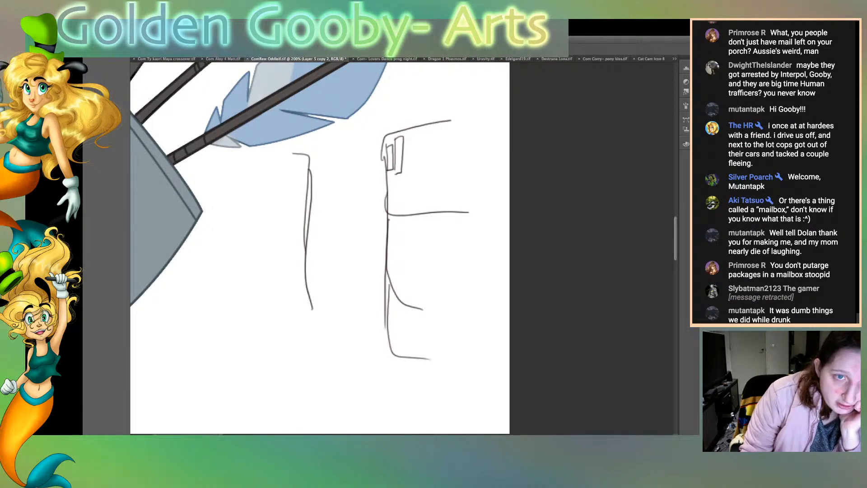
Step: Add a small box, loose figure lines and a ledge along the near side of the doodled building
{"action": "left_click_drag", "start_coordinate": [357, 145], "coordinate": [377, 143]}
{"action": "mouse_move", "coordinate": [370, 138]}
{"action": "left_mouse_down"}
{"action": "mouse_move", "coordinate": [378, 148]}
{"action": "mouse_move", "coordinate": [367, 172]}
{"action": "left_mouse_up"}
{"action": "left_click_drag", "start_coordinate": [373, 178], "coordinate": [378, 216]}
{"action": "mouse_move", "coordinate": [363, 154]}
{"action": "left_mouse_down"}
{"action": "mouse_move", "coordinate": [383, 158]}
{"action": "mouse_move", "coordinate": [369, 171]}
{"action": "mouse_move", "coordinate": [385, 169]}
{"action": "left_mouse_up"}
{"action": "left_click_drag", "start_coordinate": [382, 154], "coordinate": [383, 171]}
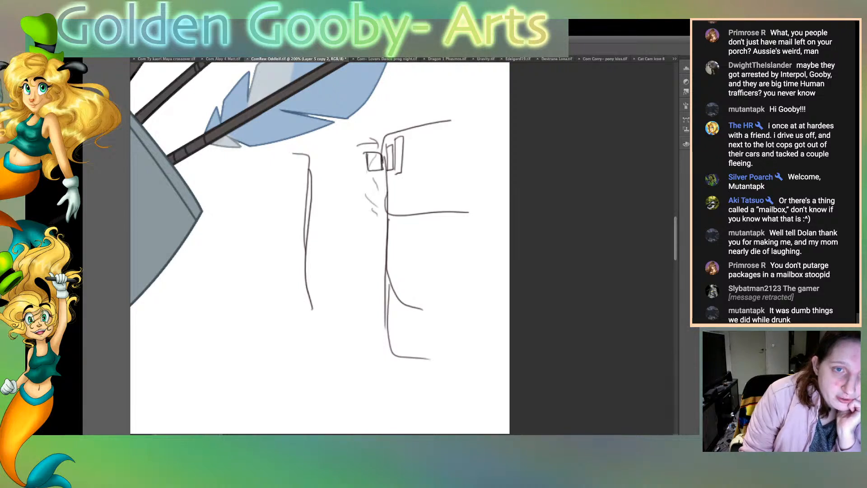
{"action": "left_click_drag", "start_coordinate": [360, 239], "coordinate": [387, 310]}
{"action": "left_click_drag", "start_coordinate": [372, 228], "coordinate": [369, 238]}
{"action": "left_click_drag", "start_coordinate": [370, 193], "coordinate": [368, 232]}
{"action": "mouse_move", "coordinate": [368, 178]}
{"action": "left_mouse_down"}
{"action": "mouse_move", "coordinate": [356, 200]}
{"action": "mouse_move", "coordinate": [379, 205]}
{"action": "left_mouse_up"}
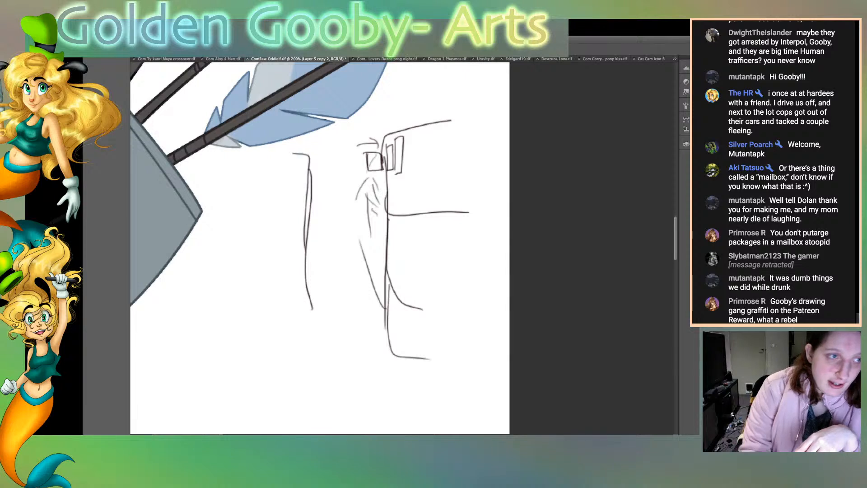
{"action": "mouse_move", "coordinate": [329, 139]}
{"action": "left_mouse_down"}
{"action": "mouse_move", "coordinate": [394, 134]}
{"action": "mouse_move", "coordinate": [349, 136]}
{"action": "mouse_move", "coordinate": [380, 136]}
{"action": "left_mouse_up"}
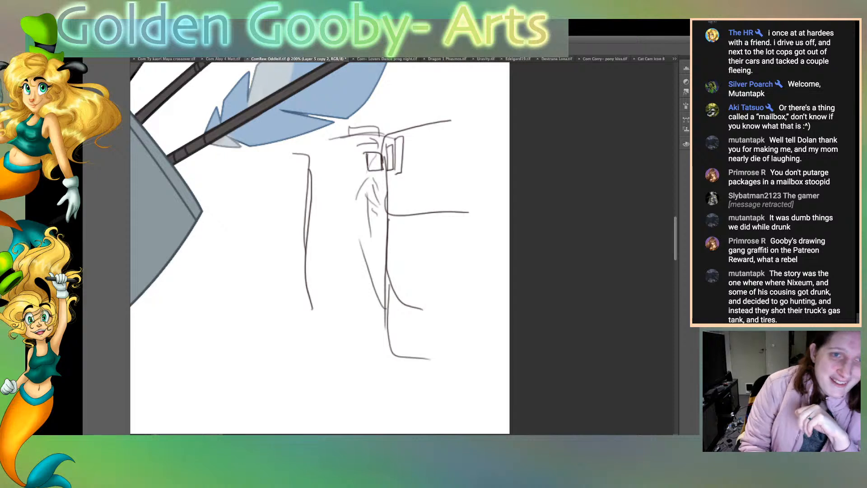
Step: Erase the whole doodle from the white background beside the quiver
{"action": "mouse_move", "coordinate": [332, 137]}
{"action": "left_mouse_down"}
{"action": "mouse_move", "coordinate": [371, 131]}
{"action": "mouse_move", "coordinate": [370, 164]}
{"action": "mouse_move", "coordinate": [403, 135]}
{"action": "mouse_move", "coordinate": [372, 221]}
{"action": "mouse_move", "coordinate": [358, 194]}
{"action": "mouse_move", "coordinate": [409, 357]}
{"action": "left_mouse_up"}
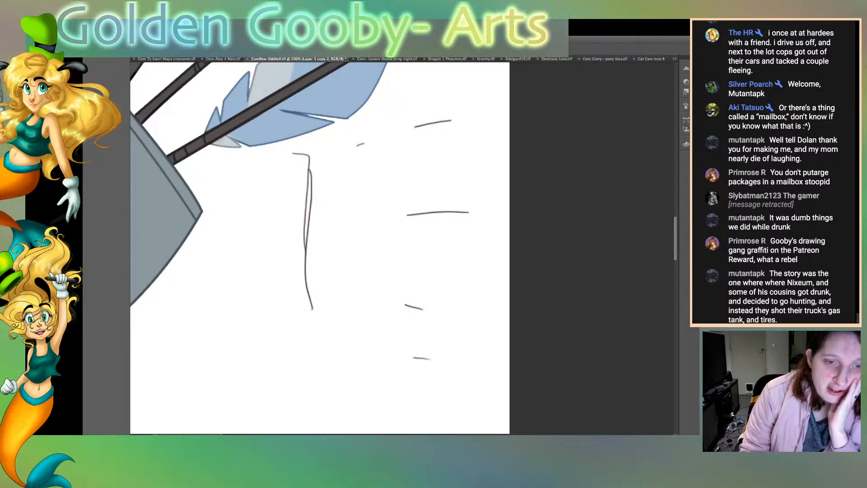
{"action": "key", "text": "alt+super+z"}
{"action": "key", "text": "alt+super+z"}
{"action": "key", "text": "alt+super+z"}
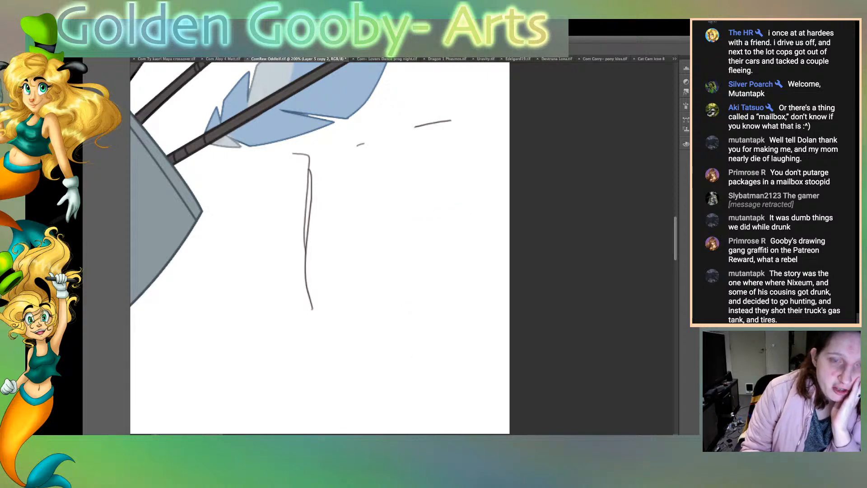
{"action": "key", "text": "alt+super+z"}
{"action": "key", "text": "alt+super+z"}
{"action": "mouse_move", "coordinate": [294, 155]}
{"action": "left_mouse_down"}
{"action": "mouse_move", "coordinate": [308, 199]}
{"action": "mouse_move", "coordinate": [311, 309]}
{"action": "left_mouse_up"}
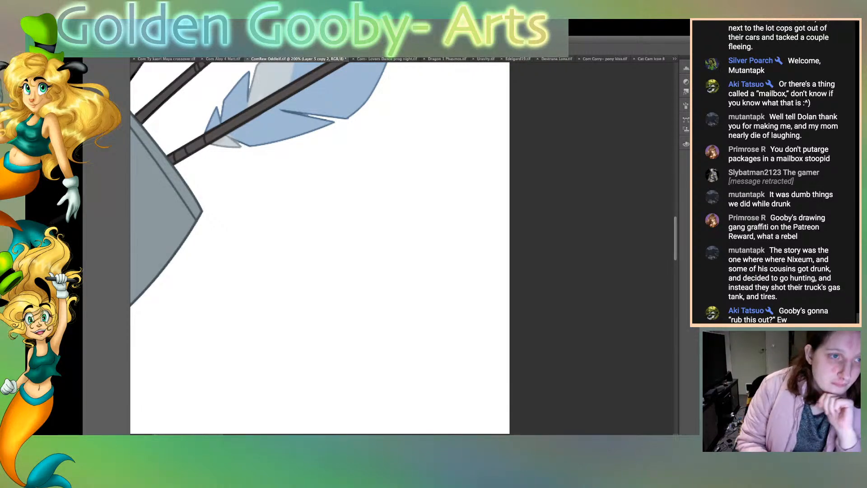
Step: Examine the line art around the cloak clasp, the dress neckline and the narrow braid at close range
{"action": "key", "text": "ctrl+0"}
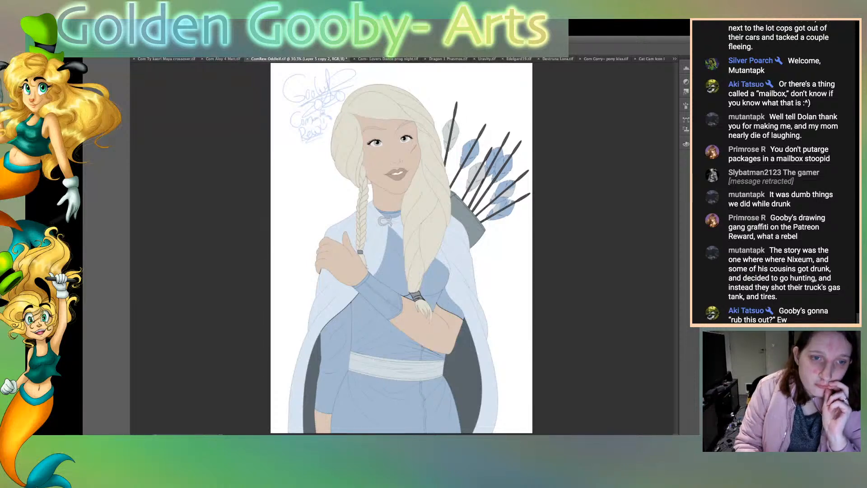
{"action": "key", "text": "ctrl+plus"}
{"action": "key", "text": "ctrl+plus"}
{"action": "key", "text": "ctrl+plus"}
{"action": "key", "text": "ctrl+plus"}
{"action": "key", "text": "ctrl+plus"}
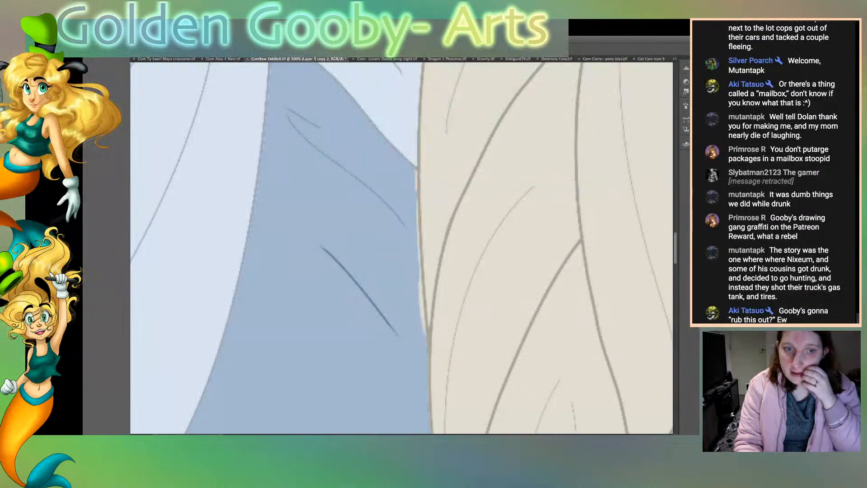
{"action": "scroll", "coordinate": [402, 248], "scroll_direction": "up", "scroll_amount": 5}
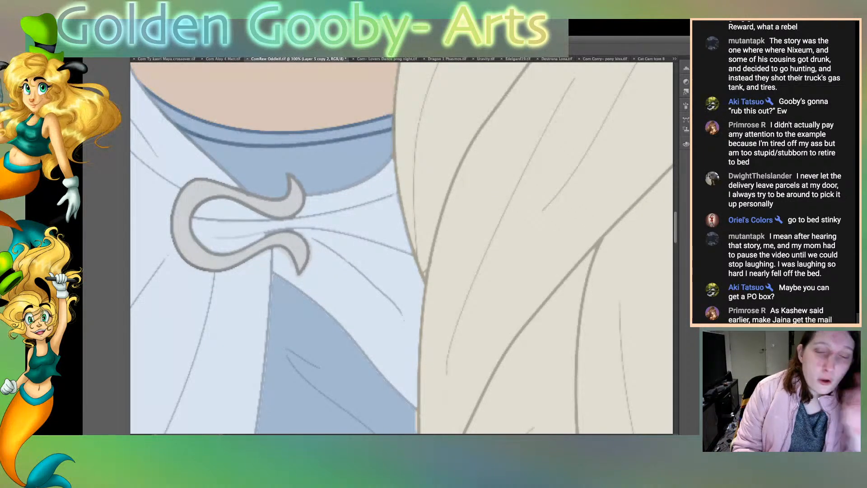
{"action": "scroll", "coordinate": [402, 248], "scroll_direction": "left", "scroll_amount": 5}
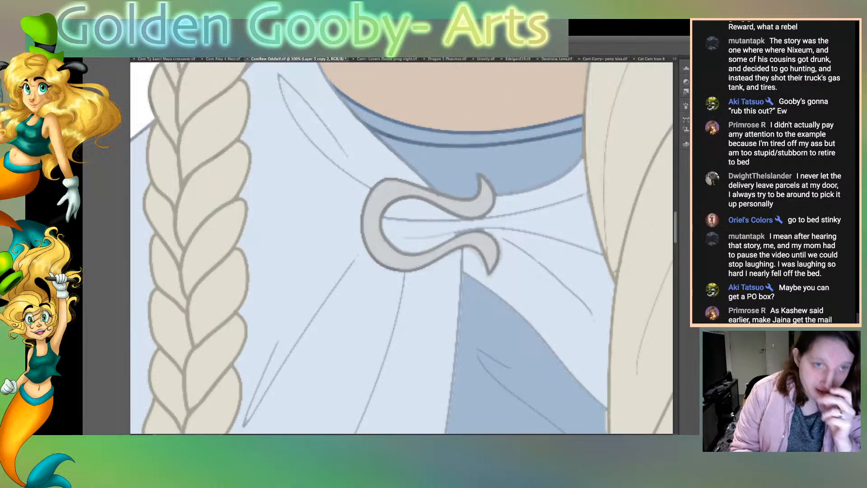
{"action": "scroll", "coordinate": [401, 248], "scroll_direction": "up", "scroll_amount": 2}
{"action": "scroll", "coordinate": [402, 248], "scroll_direction": "up", "scroll_amount": 2}
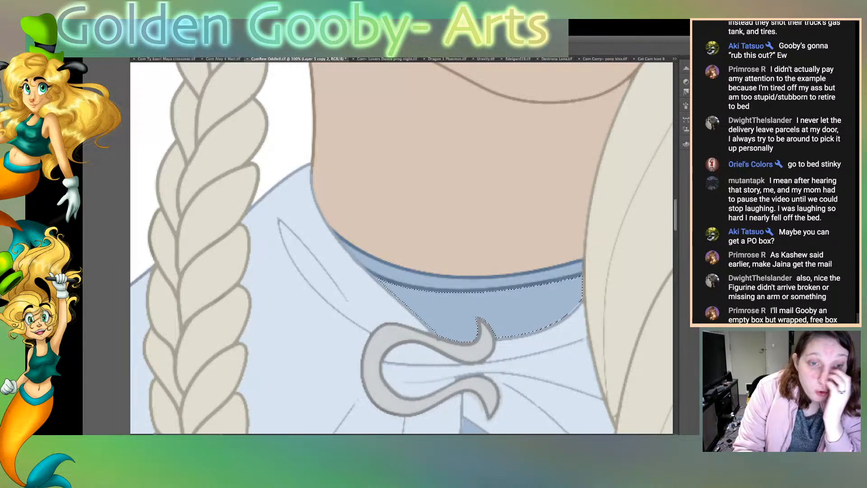
{"action": "scroll", "coordinate": [402, 248], "scroll_direction": "down", "scroll_amount": 10}
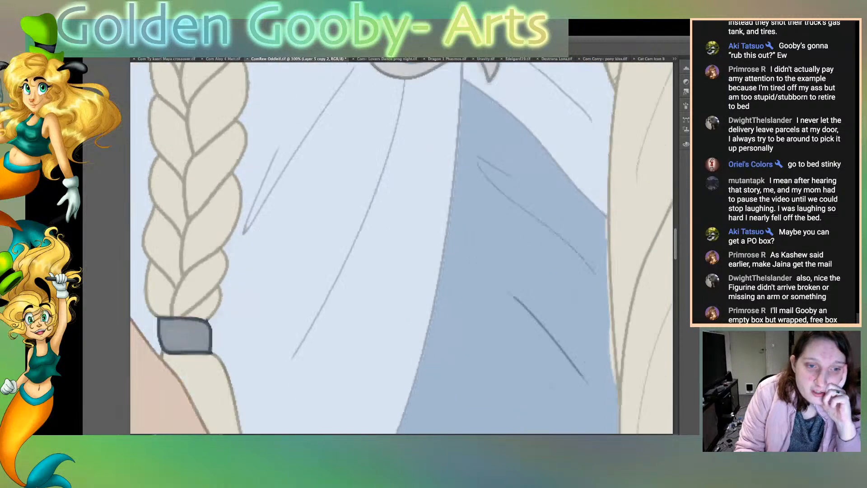
Step: Recolour the leftover black outline bits at the narrow braid's tip and where the hand meets the blue cuff
{"action": "scroll", "coordinate": [401, 248], "scroll_direction": "down", "scroll_amount": 3}
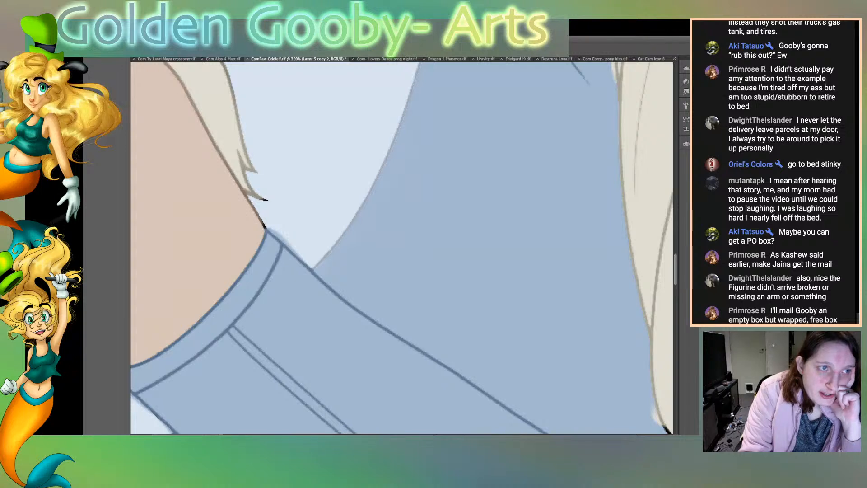
{"action": "left_click_drag", "start_coordinate": [259, 198], "coordinate": [268, 200]}
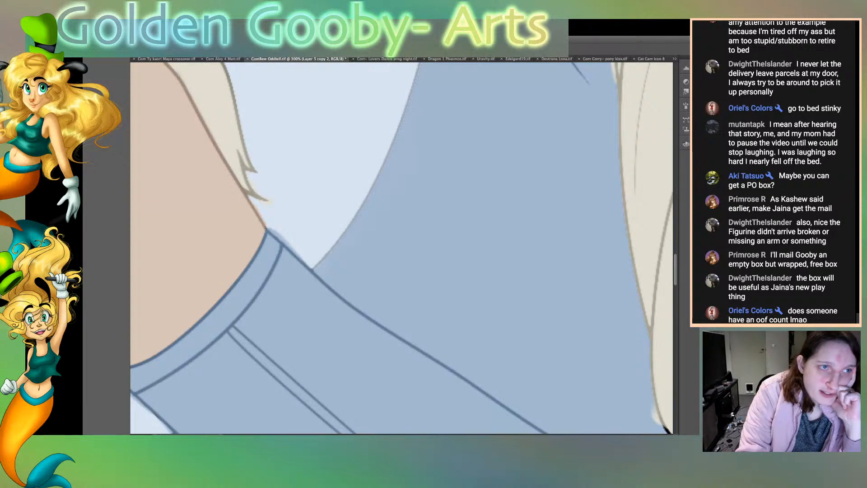
{"action": "scroll", "coordinate": [402, 248], "scroll_direction": "left", "scroll_amount": 10}
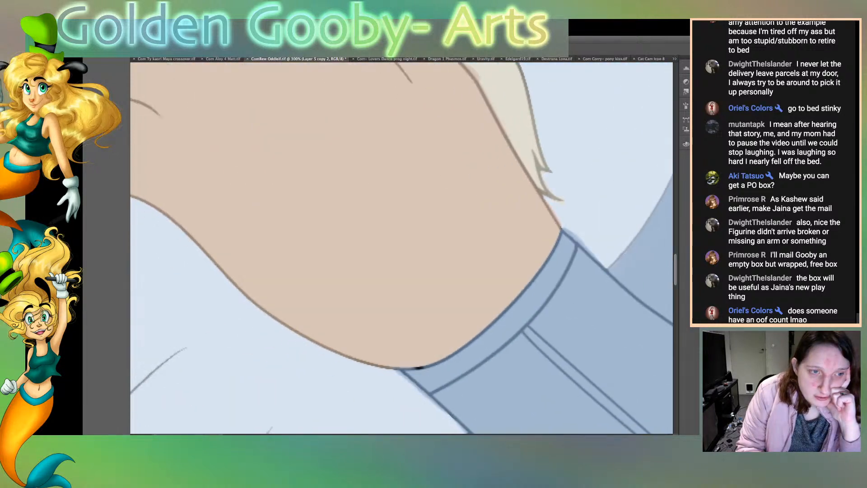
{"action": "scroll", "coordinate": [402, 248], "scroll_direction": "right", "scroll_amount": 3}
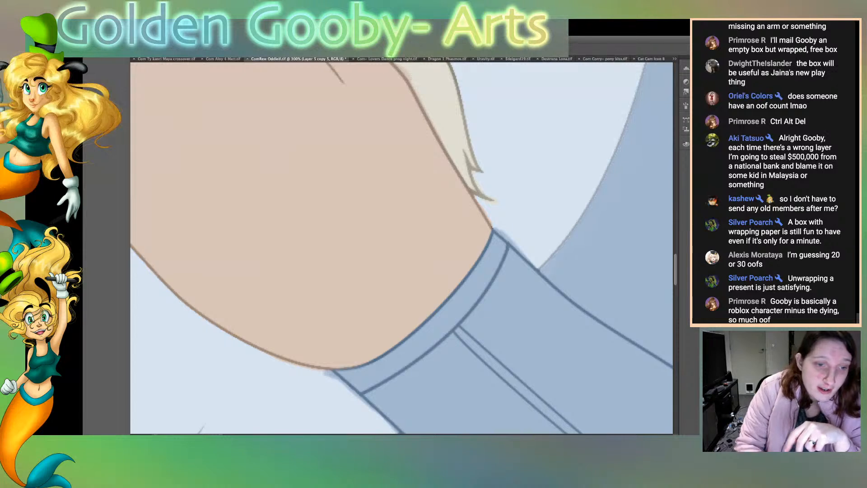
Step: Select the blue sleeve areas bordering the black cloak edge below the cuff
{"action": "scroll", "coordinate": [402, 247], "scroll_direction": "down", "scroll_amount": 5}
{"action": "scroll", "coordinate": [402, 247], "scroll_direction": "down", "scroll_amount": 1}
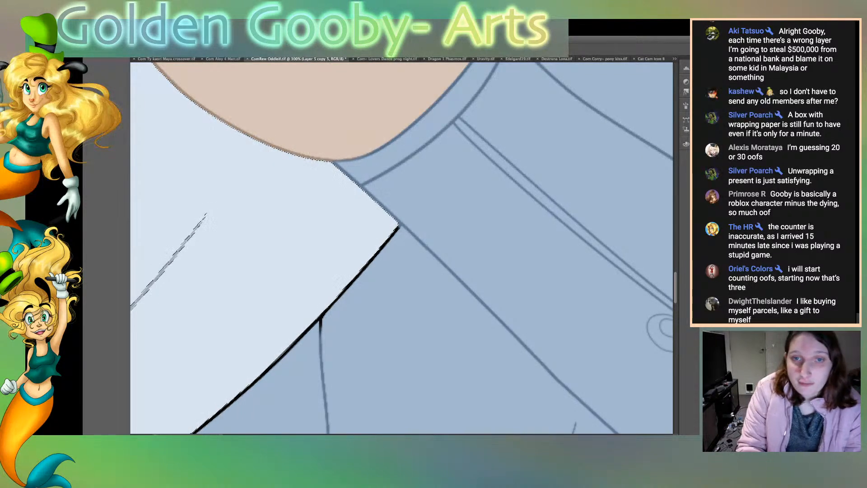
{"action": "left_click", "coordinate": [420, 350]}
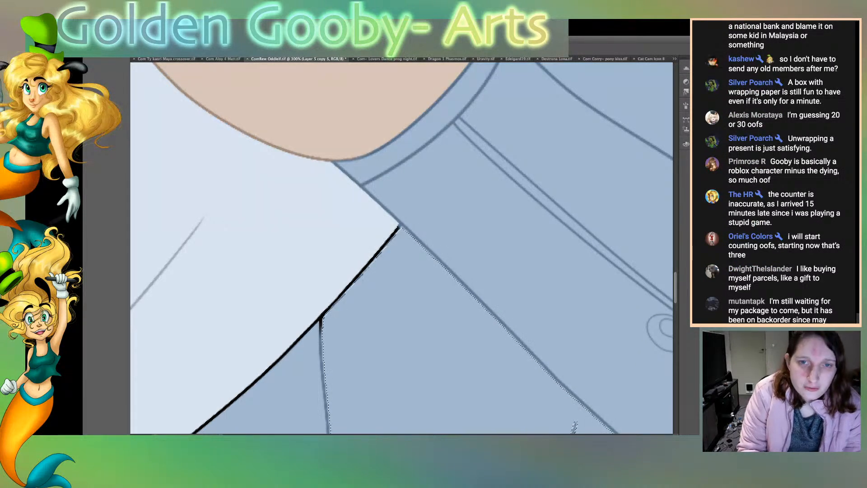
{"action": "left_click", "coordinate": [271, 266]}
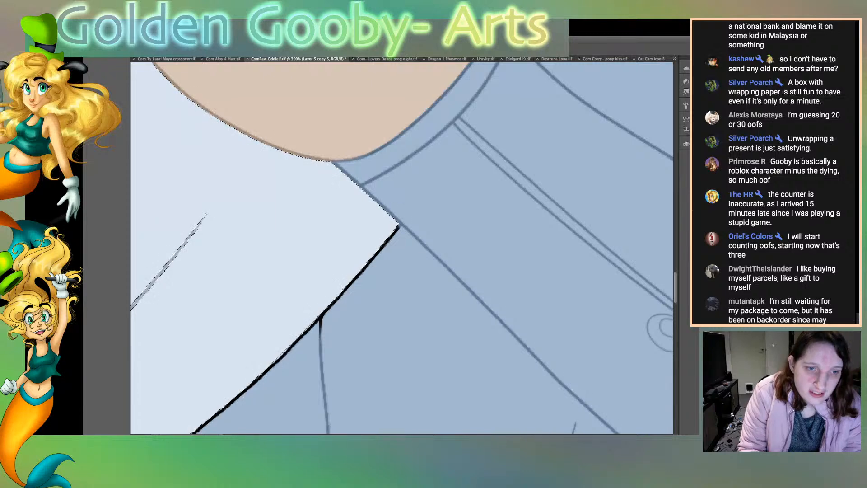
{"action": "left_click", "coordinate": [407, 316]}
Step: Recolour the black outline between the pale sleeve and the blue dress in soft grey, from the dark cloak lining up to the dress seam
{"action": "scroll", "coordinate": [402, 271], "scroll_direction": "down", "scroll_amount": 3}
{"action": "scroll", "coordinate": [402, 248], "scroll_direction": "down", "scroll_amount": 1}
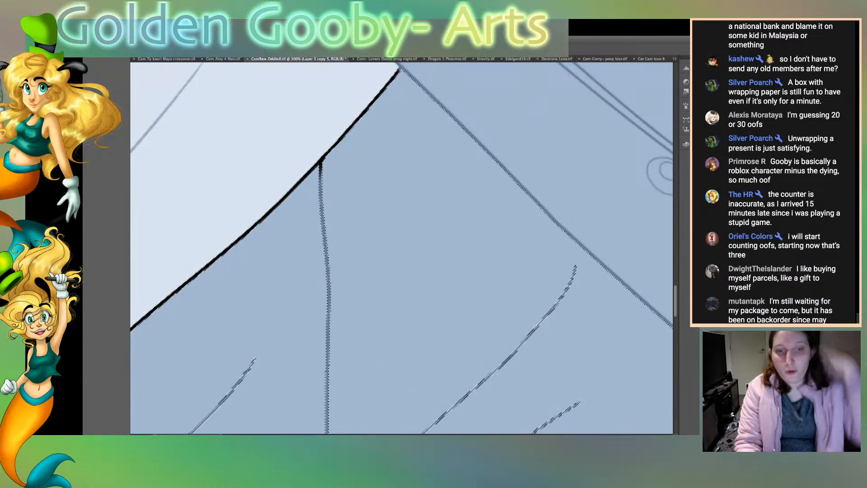
{"action": "scroll", "coordinate": [402, 248], "scroll_direction": "left", "scroll_amount": 1}
{"action": "scroll", "coordinate": [402, 249], "scroll_direction": "left", "scroll_amount": 5}
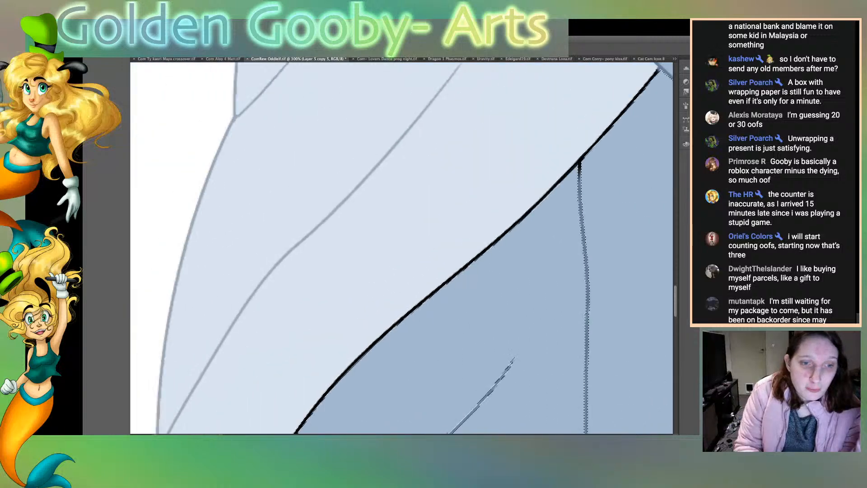
{"action": "scroll", "coordinate": [402, 249], "scroll_direction": "down", "scroll_amount": 3}
{"action": "scroll", "coordinate": [402, 249], "scroll_direction": "down", "scroll_amount": 2}
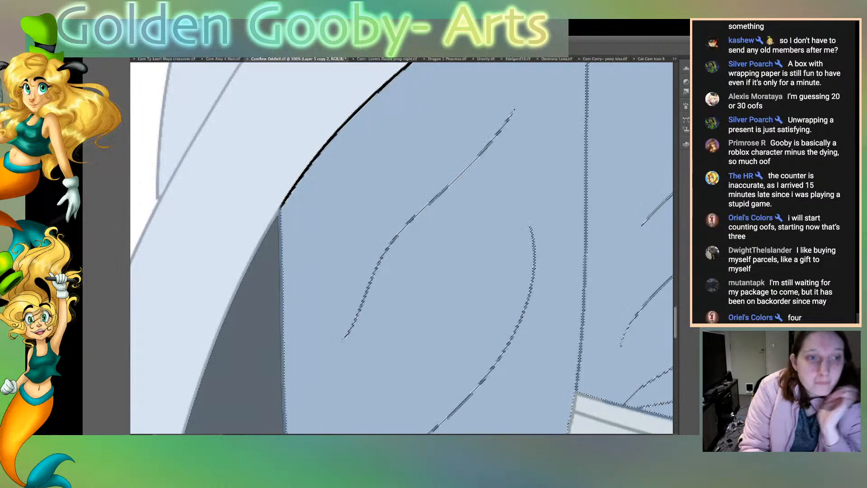
{"action": "mouse_move", "coordinate": [280, 210]}
{"action": "left_mouse_down"}
{"action": "mouse_move", "coordinate": [339, 130]}
{"action": "mouse_move", "coordinate": [412, 62]}
{"action": "left_mouse_up"}
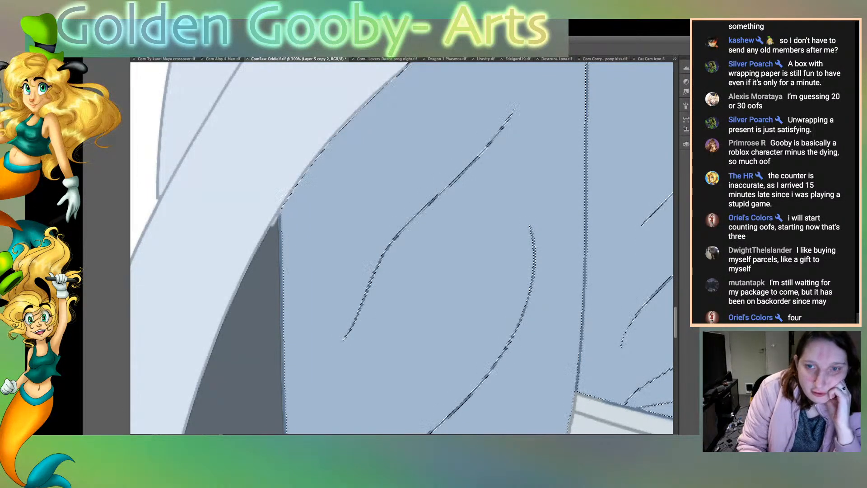
{"action": "scroll", "coordinate": [402, 248], "scroll_direction": "up", "scroll_amount": 10}
{"action": "left_click_drag", "start_coordinate": [407, 308], "coordinate": [565, 167]}
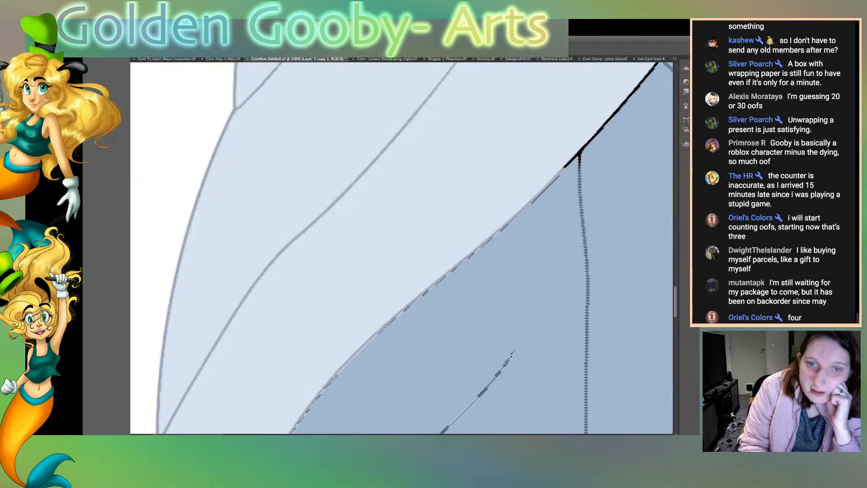
Step: Recolour the remaining black sleeve outline from the dress seam up to the tip below the neckline in grey, and clear the selection
{"action": "scroll", "coordinate": [402, 247], "scroll_direction": "right", "scroll_amount": 5}
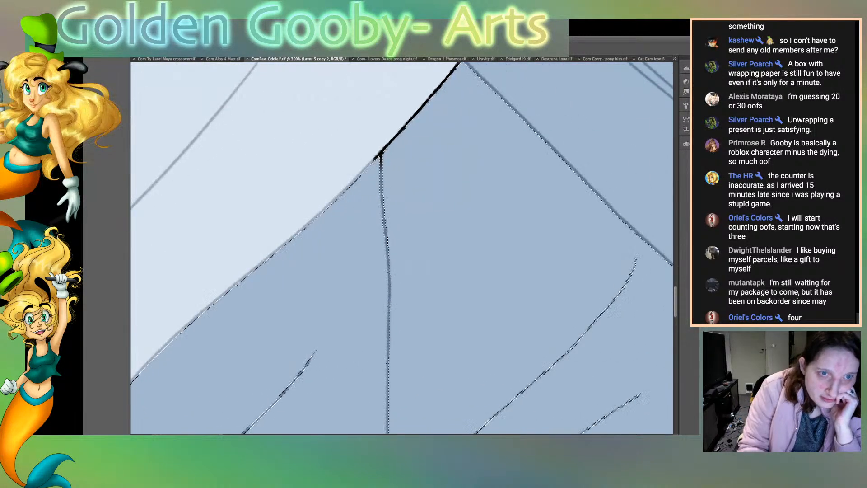
{"action": "left_click_drag", "start_coordinate": [374, 158], "coordinate": [428, 101]}
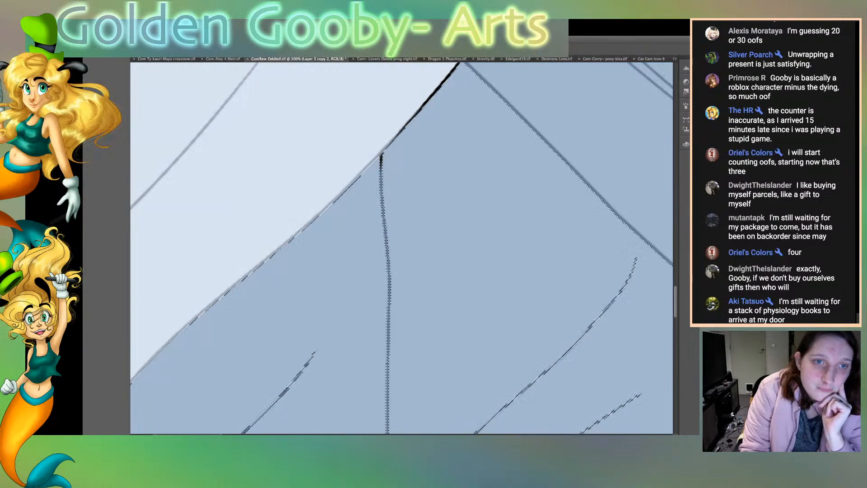
{"action": "left_click_drag", "start_coordinate": [393, 138], "coordinate": [448, 76]}
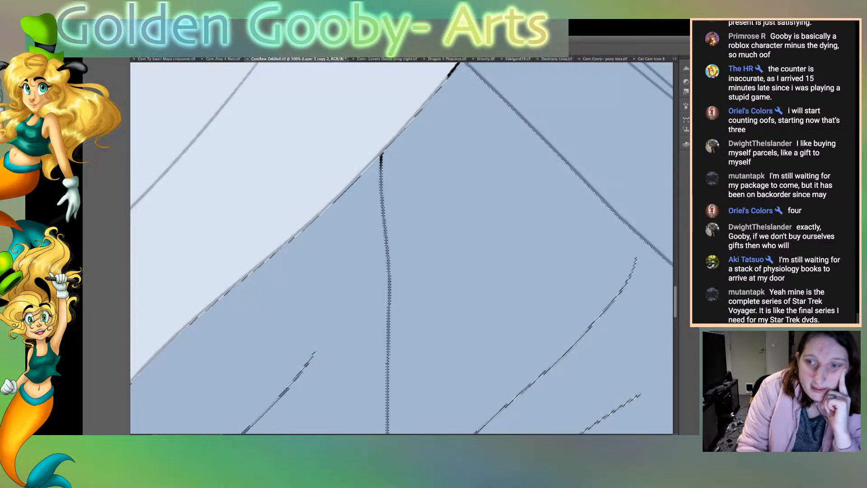
{"action": "scroll", "coordinate": [402, 249], "scroll_direction": "up", "scroll_amount": 5}
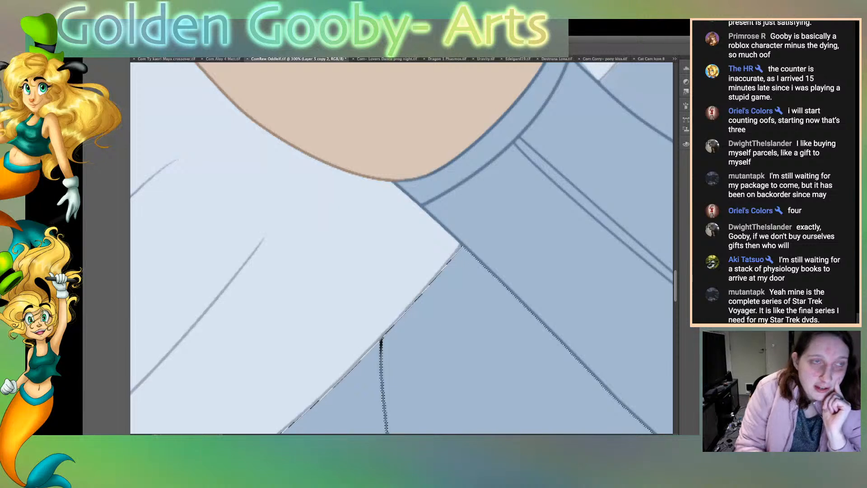
{"action": "key", "text": "ctrl+d"}
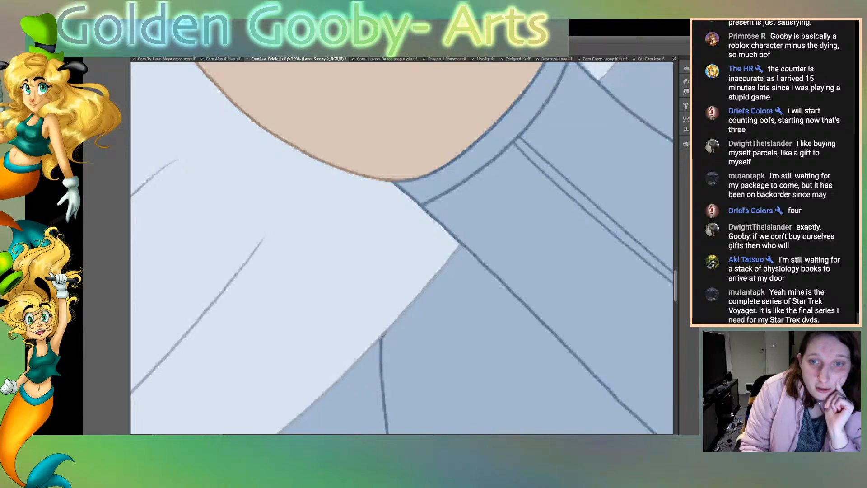
Step: Select the blue dress areas above the white belt, recolour the black specks along the forearm's lower edge, and clear the selection
{"action": "scroll", "coordinate": [401, 248], "scroll_direction": "down", "scroll_amount": 5}
{"action": "scroll", "coordinate": [401, 248], "scroll_direction": "up", "scroll_amount": 12}
{"action": "scroll", "coordinate": [401, 248], "scroll_direction": "down", "scroll_amount": 15}
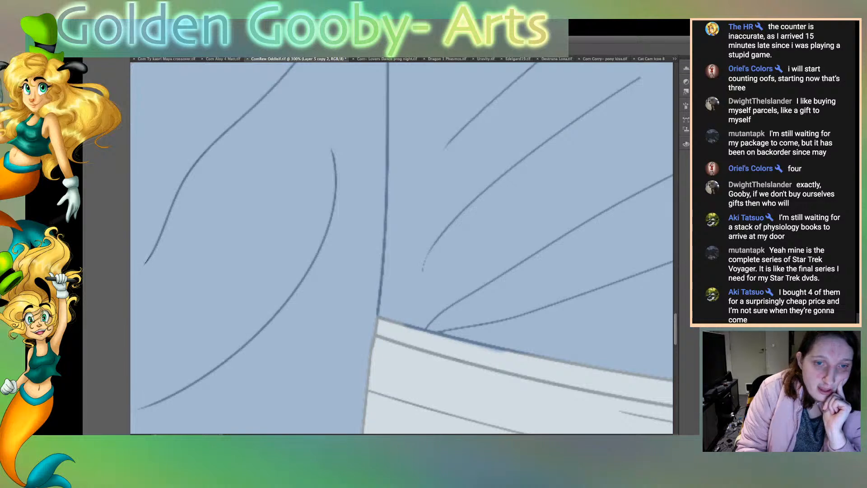
{"action": "scroll", "coordinate": [402, 248], "scroll_direction": "right", "scroll_amount": 15}
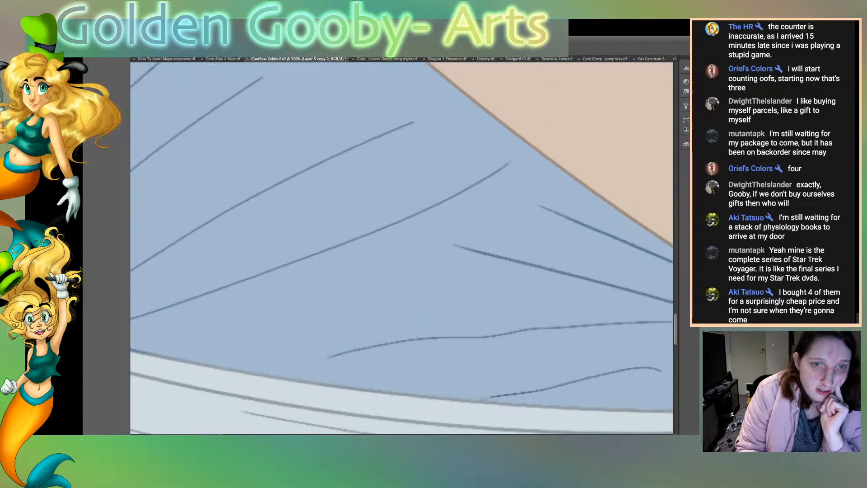
{"action": "left_click_drag", "start_coordinate": [280, 285], "coordinate": [425, 353]}
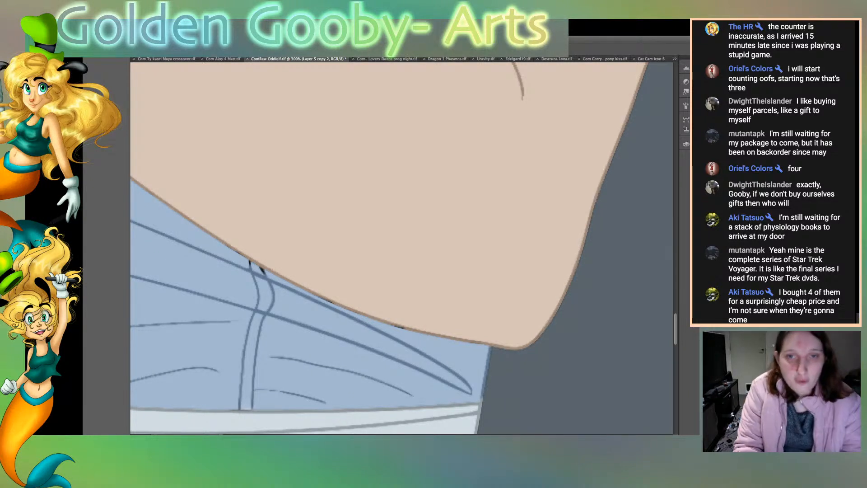
{"action": "left_click", "coordinate": [343, 384]}
{"action": "left_click", "coordinate": [194, 343], "text": "shift"}
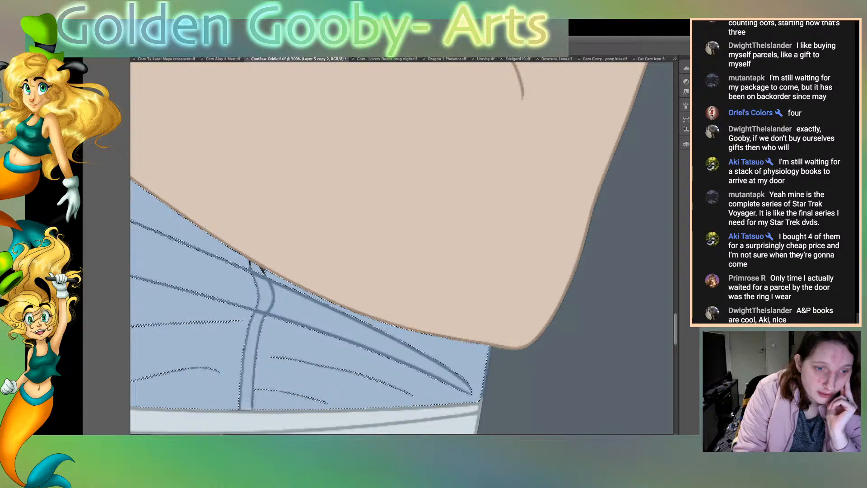
{"action": "scroll", "coordinate": [401, 248], "scroll_direction": "left", "scroll_amount": 10}
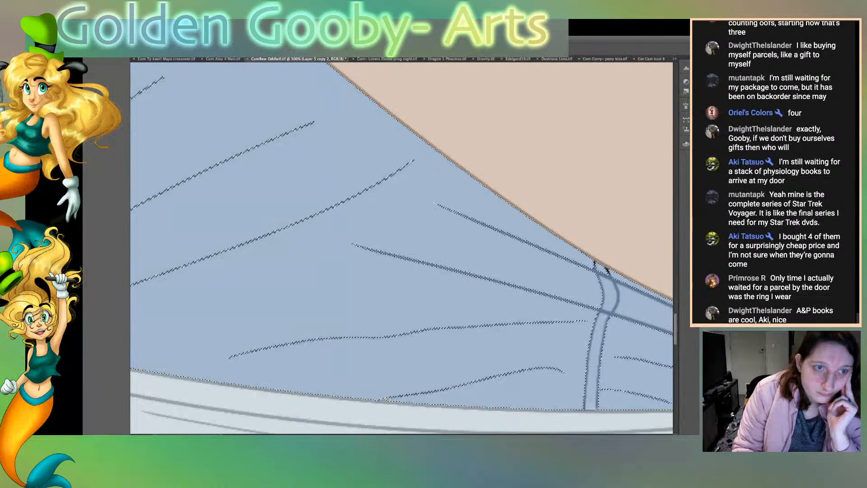
{"action": "scroll", "coordinate": [402, 248], "scroll_direction": "up", "scroll_amount": 10}
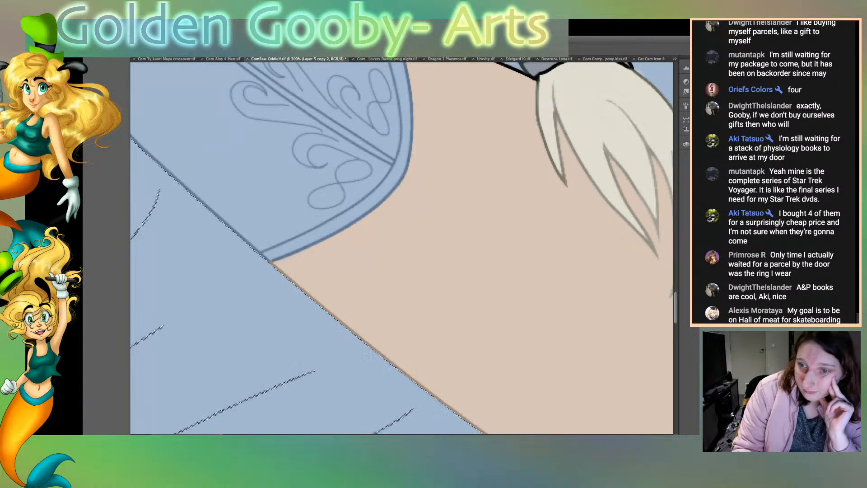
{"action": "scroll", "coordinate": [402, 248], "scroll_direction": "down", "scroll_amount": 6}
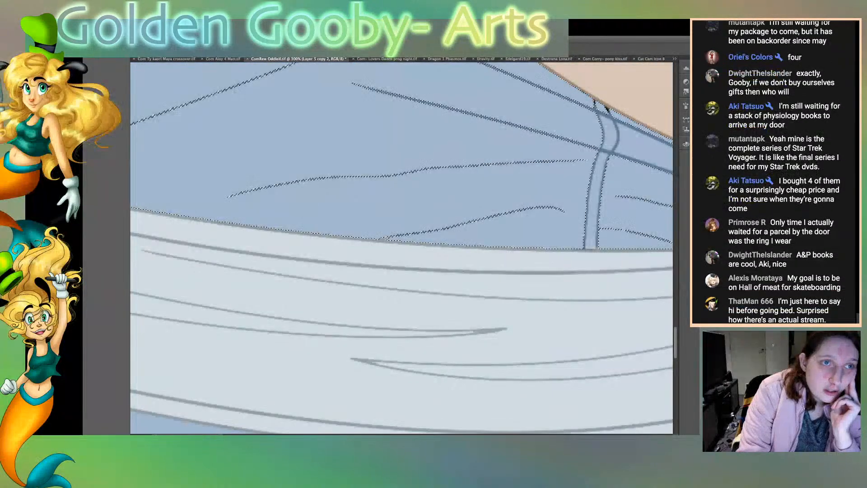
{"action": "key", "text": "ctrl+d"}
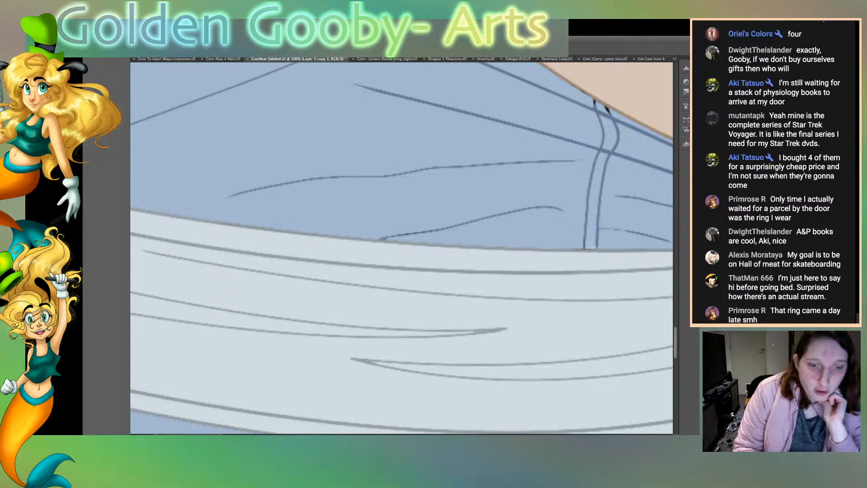
Step: Select the blue dress areas beside and above the belt's end and clean the dark blue smudge off the belt's upper outline
{"action": "scroll", "coordinate": [401, 248], "scroll_direction": "left", "scroll_amount": 10}
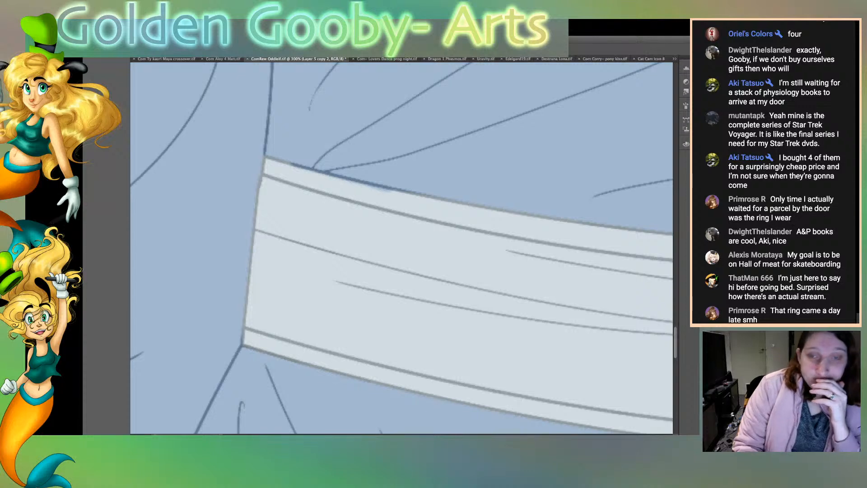
{"action": "left_click", "coordinate": [199, 244]}
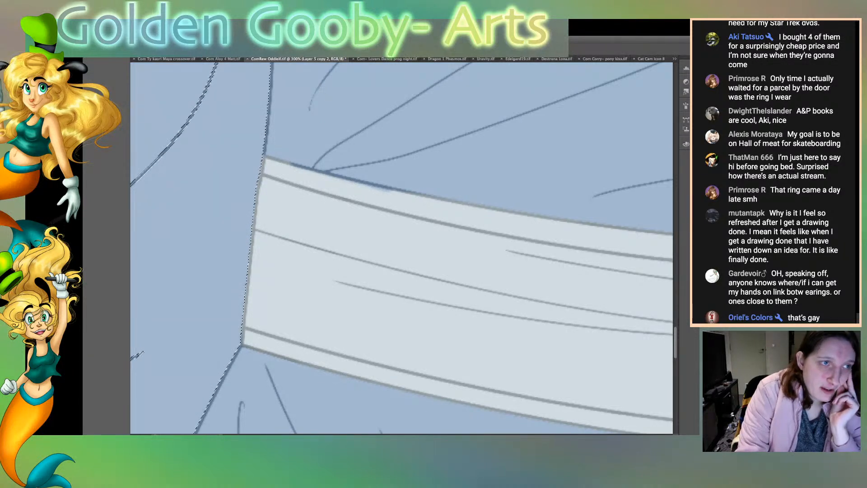
{"action": "left_click", "coordinate": [375, 141]}
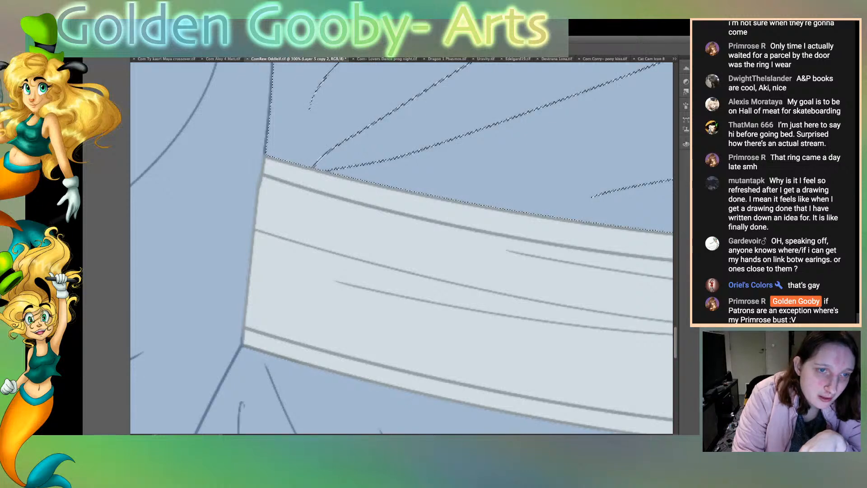
Step: Examine the line art along the belt, the forearm and the dress folds beside the dark cloak lining, and clear the selection
{"action": "scroll", "coordinate": [401, 248], "scroll_direction": "right", "scroll_amount": 7}
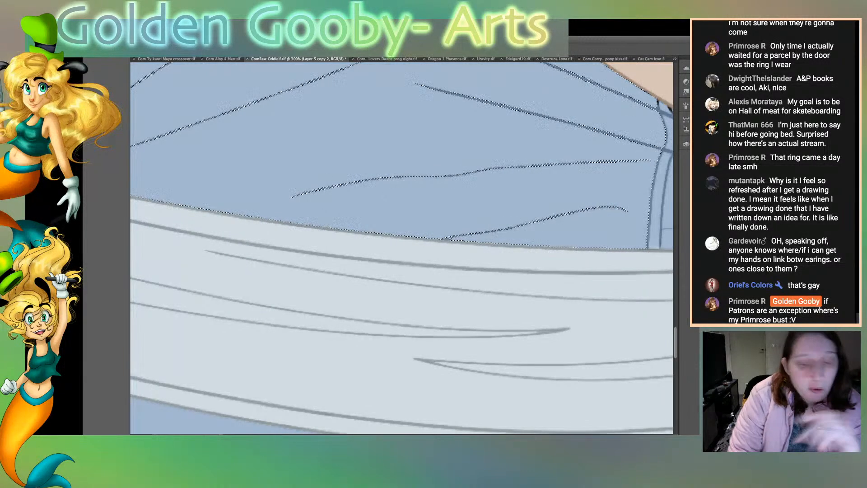
{"action": "scroll", "coordinate": [402, 248], "scroll_direction": "right", "scroll_amount": 7}
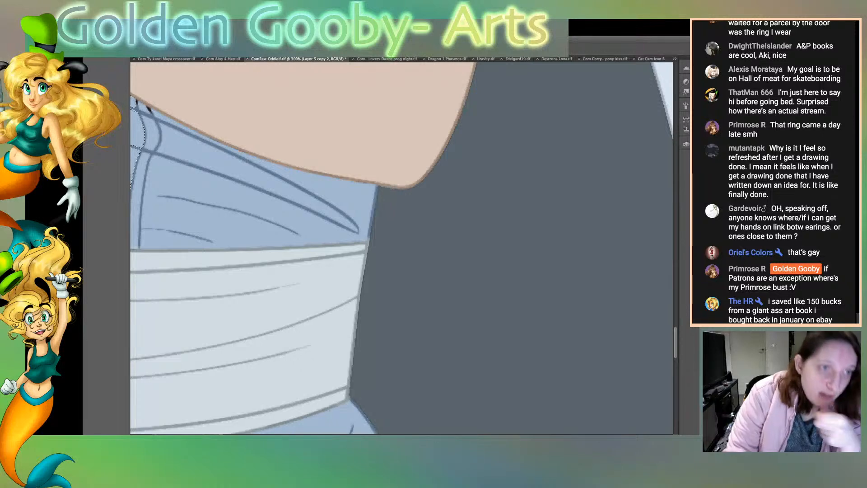
{"action": "scroll", "coordinate": [401, 248], "scroll_direction": "left", "scroll_amount": 15}
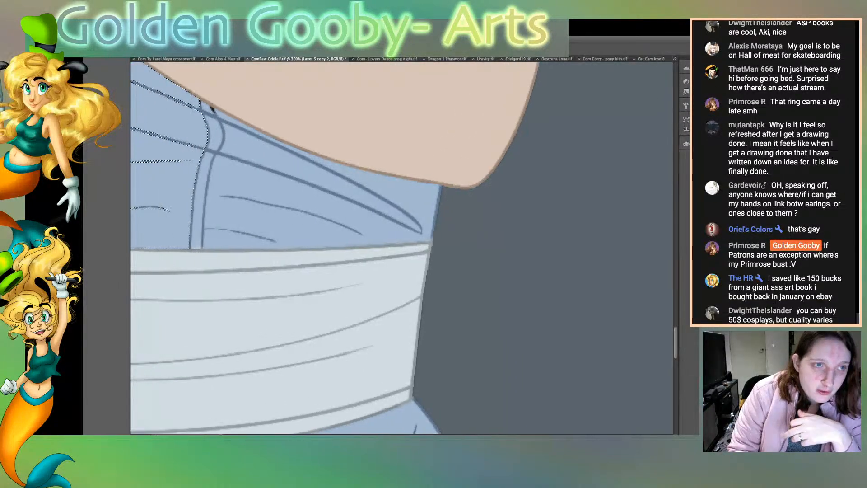
{"action": "scroll", "coordinate": [402, 248], "scroll_direction": "right", "scroll_amount": 3}
{"action": "scroll", "coordinate": [401, 248], "scroll_direction": "left", "scroll_amount": 11}
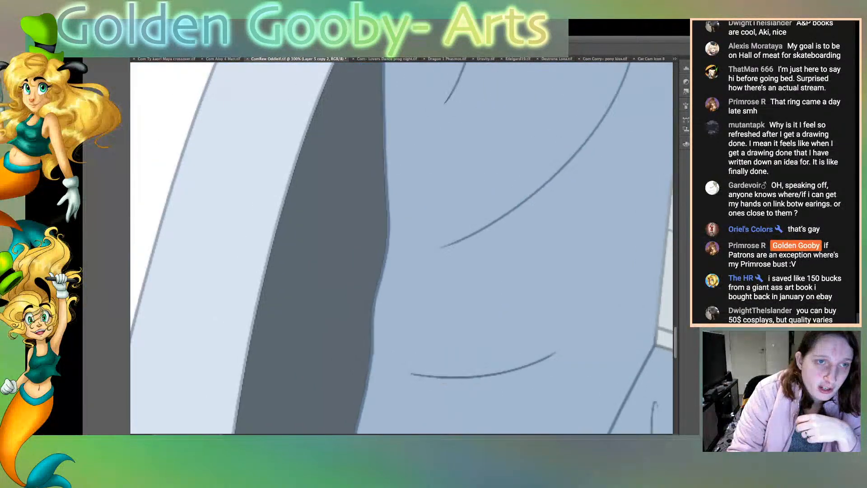
{"action": "scroll", "coordinate": [401, 248], "scroll_direction": "right", "scroll_amount": 4}
{"action": "scroll", "coordinate": [401, 248], "scroll_direction": "left", "scroll_amount": 3}
{"action": "scroll", "coordinate": [402, 248], "scroll_direction": "left", "scroll_amount": 1}
{"action": "scroll", "coordinate": [402, 248], "scroll_direction": "right", "scroll_amount": 4}
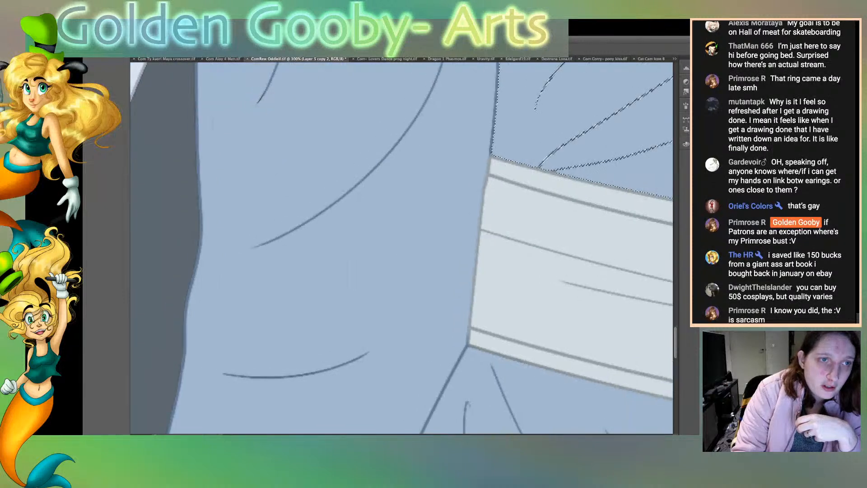
{"action": "scroll", "coordinate": [401, 248], "scroll_direction": "left", "scroll_amount": 2}
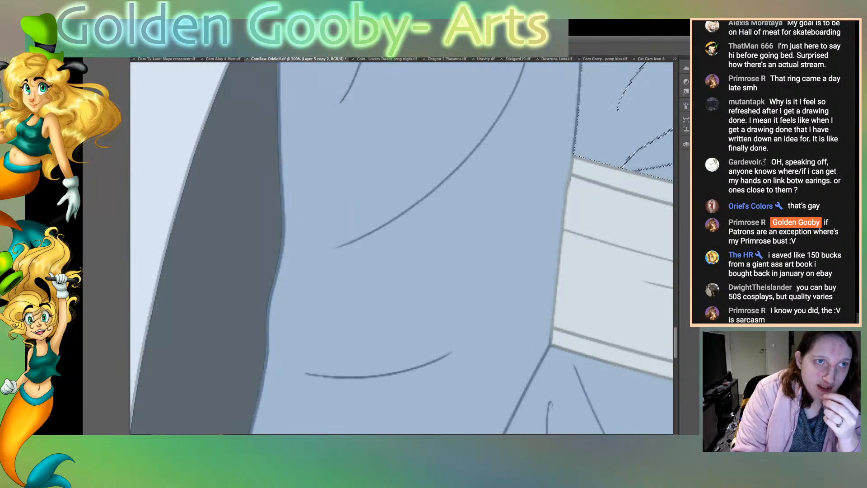
{"action": "key", "text": "ctrl+d"}
{"action": "left_click_drag", "start_coordinate": [354, 78], "coordinate": [337, 126]}
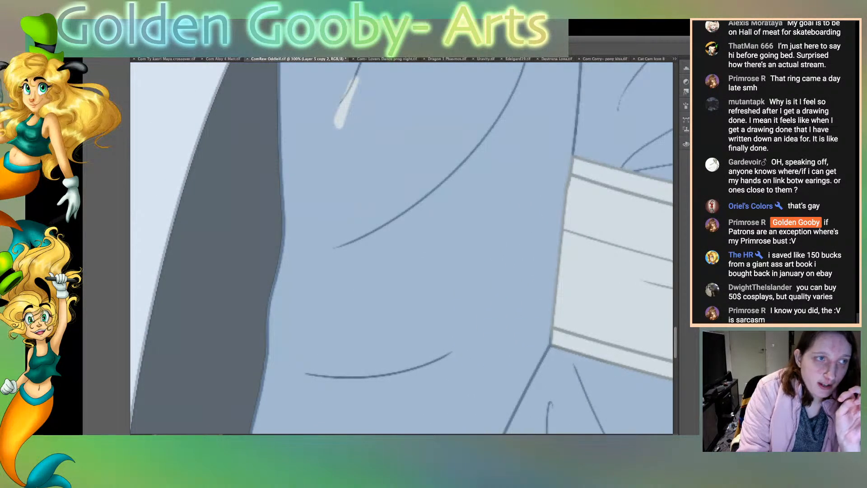
{"action": "key", "text": "alt+super+z"}
{"action": "key", "text": "alt+super+z"}
{"action": "key", "text": "alt+super+z"}
{"action": "key", "text": "alt+super+z"}
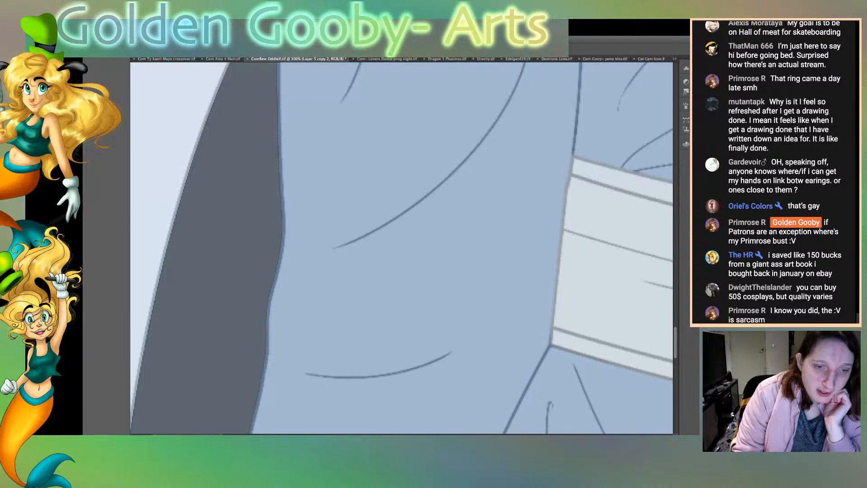
Step: Paint white along the belt's outer edge and blue along the dress edge above it, covering past the outline beside the dark cloak lining
{"action": "scroll", "coordinate": [402, 248], "scroll_direction": "right", "scroll_amount": 20}
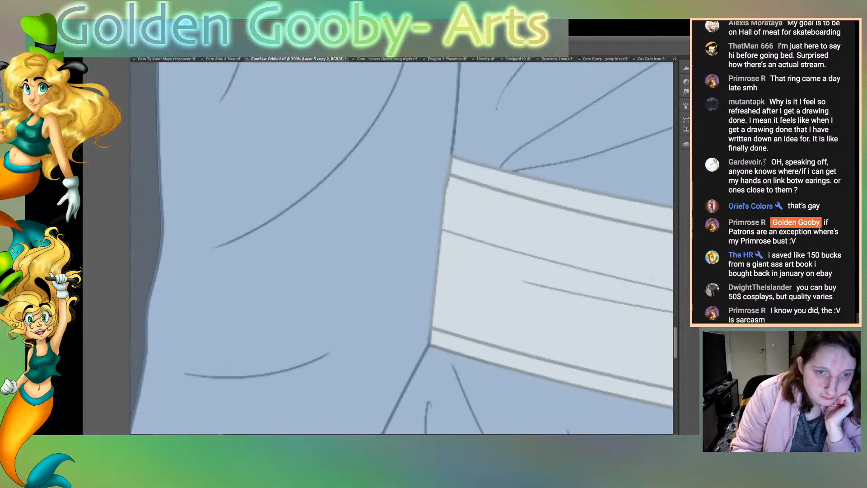
{"action": "scroll", "coordinate": [401, 248], "scroll_direction": "right", "scroll_amount": 5}
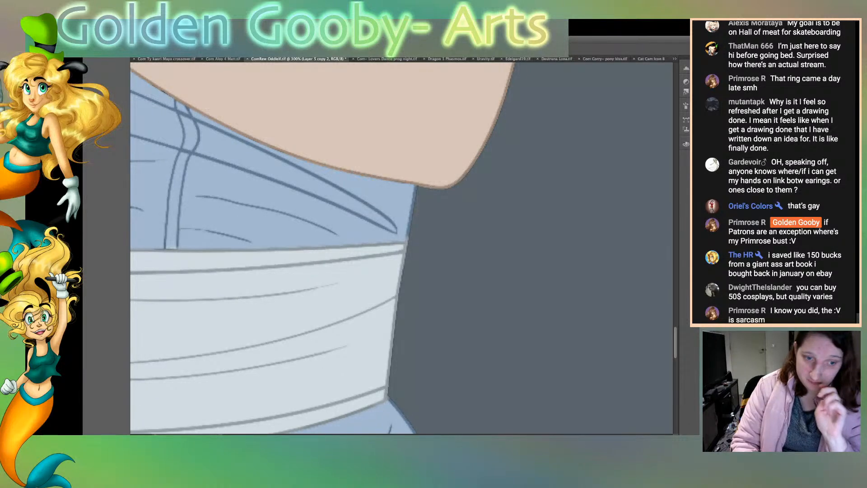
{"action": "scroll", "coordinate": [401, 248], "scroll_direction": "down", "scroll_amount": 10}
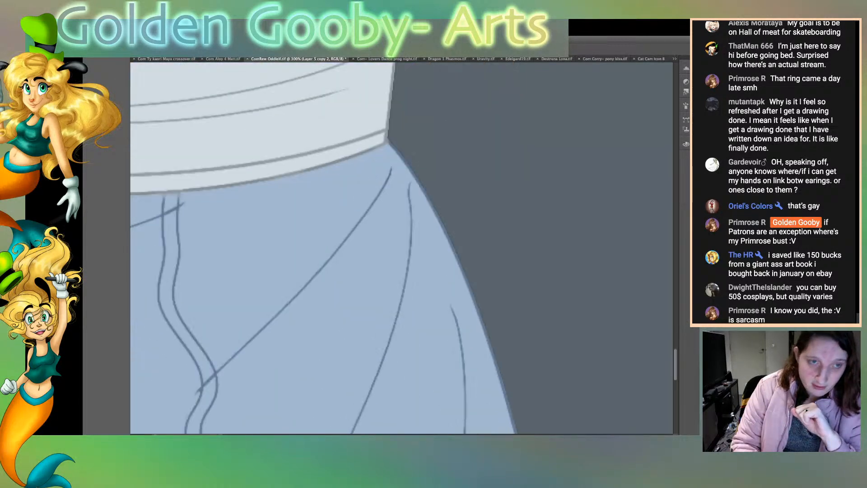
{"action": "scroll", "coordinate": [402, 248], "scroll_direction": "down", "scroll_amount": 2}
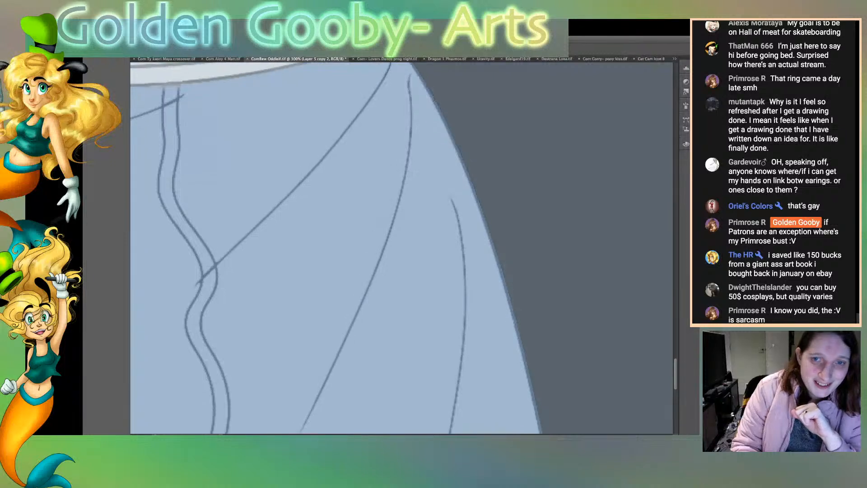
{"action": "scroll", "coordinate": [401, 248], "scroll_direction": "up", "scroll_amount": 5}
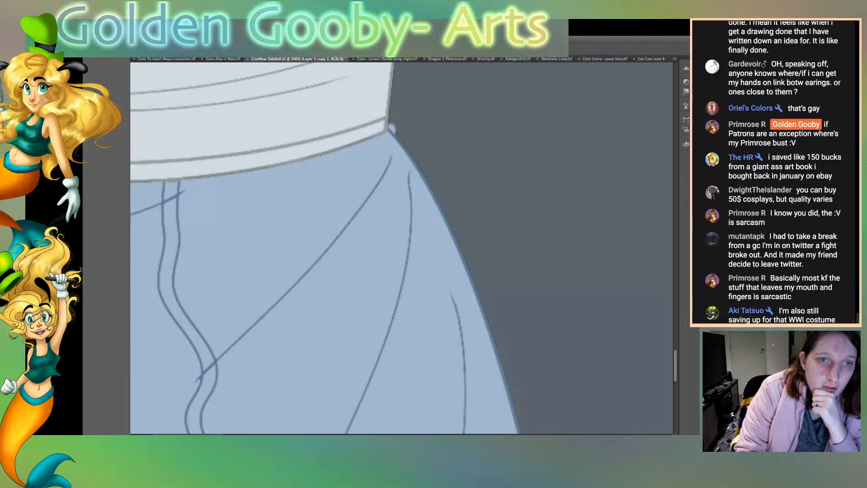
{"action": "mouse_move", "coordinate": [389, 125]}
{"action": "left_mouse_down"}
{"action": "mouse_move", "coordinate": [394, 65]}
{"action": "mouse_move", "coordinate": [394, 99]}
{"action": "left_mouse_up"}
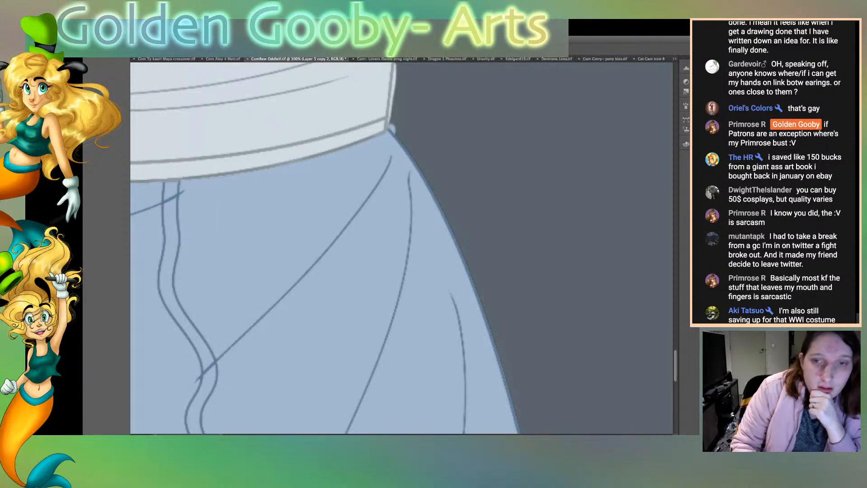
{"action": "scroll", "coordinate": [402, 248], "scroll_direction": "up", "scroll_amount": 7}
{"action": "left_click_drag", "start_coordinate": [408, 292], "coordinate": [394, 397]}
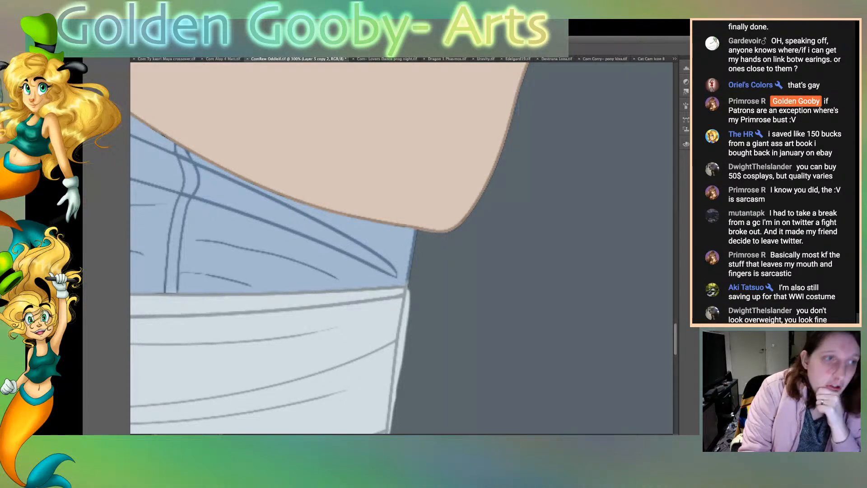
{"action": "left_click_drag", "start_coordinate": [408, 286], "coordinate": [417, 233]}
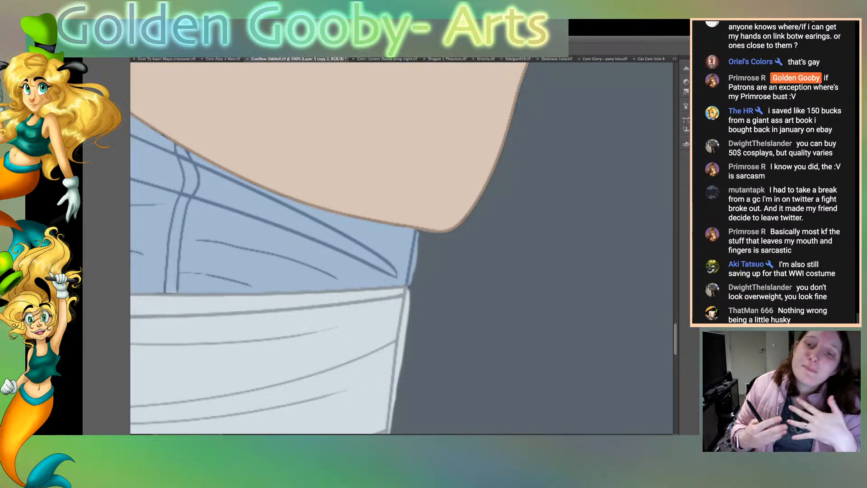
Step: Select the dark cloak lining, delete the white and blue overspill beyond the belt and dress outline, and clear the selection
{"action": "left_click", "coordinate": [470, 289]}
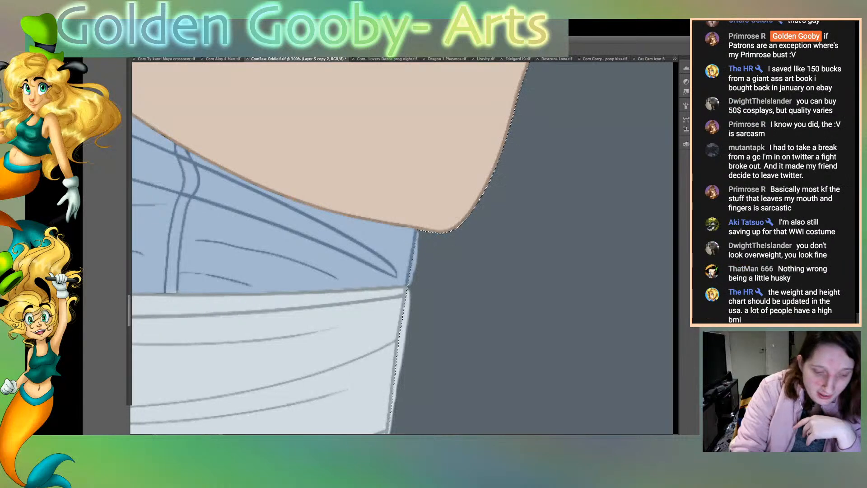
{"action": "key", "text": "Delete"}
{"action": "key", "text": "super+d"}
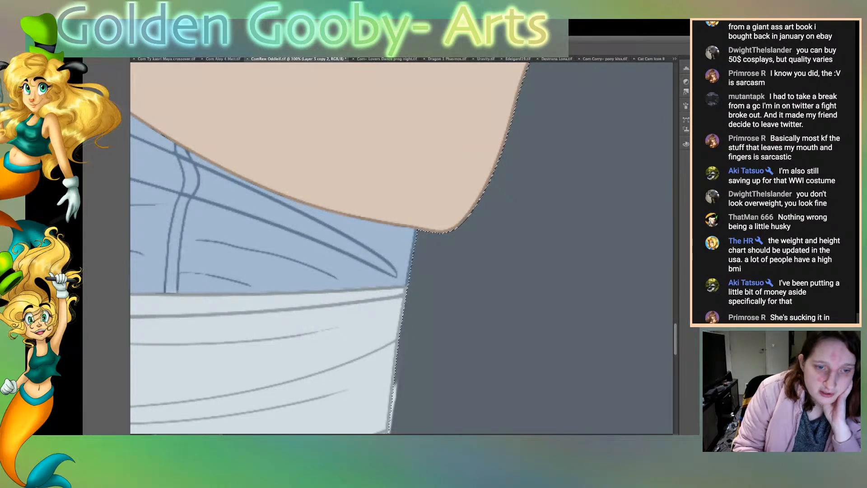
{"action": "scroll", "coordinate": [391, 270], "scroll_direction": "down", "scroll_amount": 5}
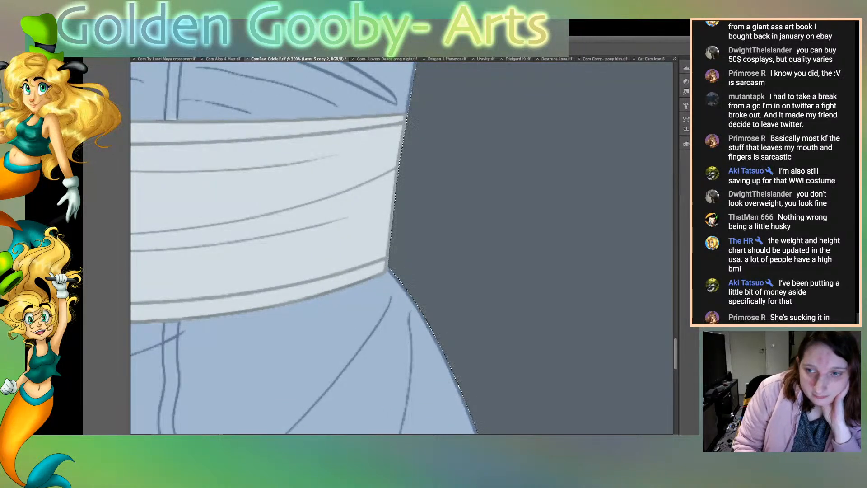
{"action": "scroll", "coordinate": [392, 270], "scroll_direction": "up", "scroll_amount": 5}
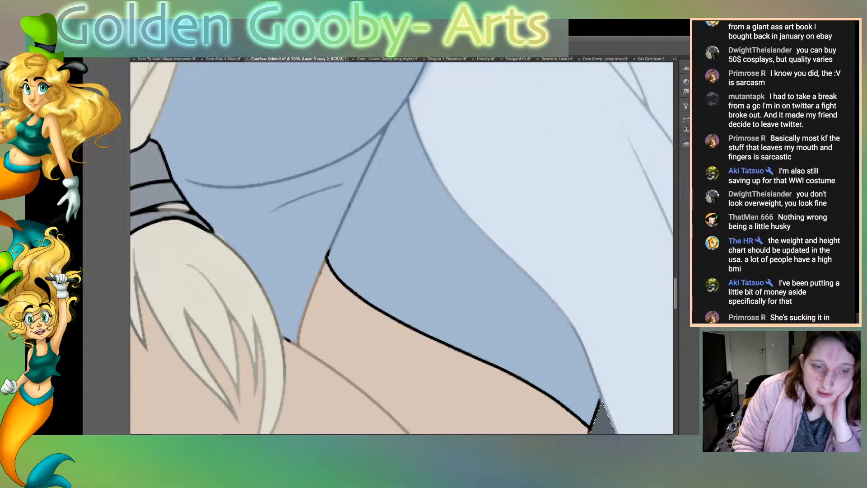
{"action": "scroll", "coordinate": [402, 248], "scroll_direction": "down", "scroll_amount": 4}
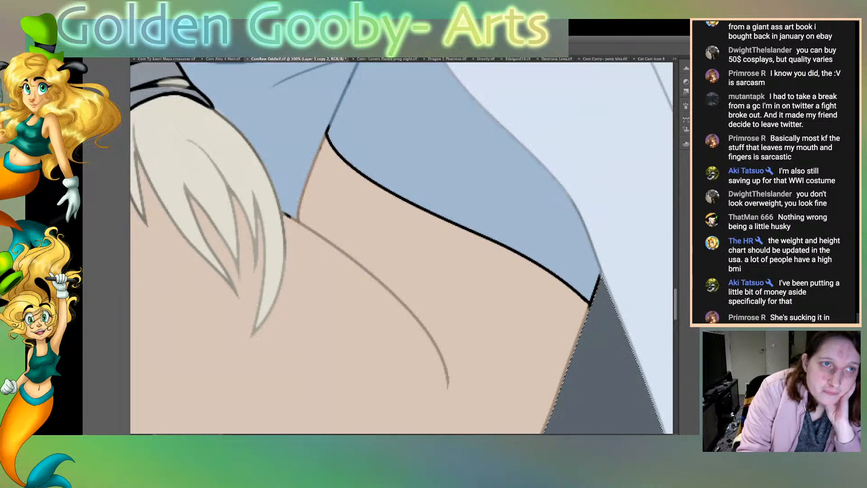
{"action": "key", "text": "ctrl+d"}
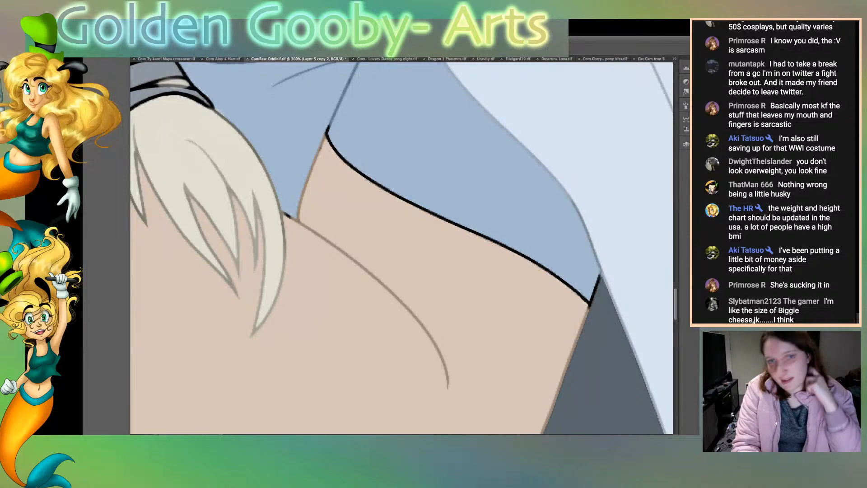
Step: Select the arm's skin area, recolour the black outline between the arm and the blue dress in dark blue, and clear the selection
{"action": "key", "text": "ctrl+shift+d"}
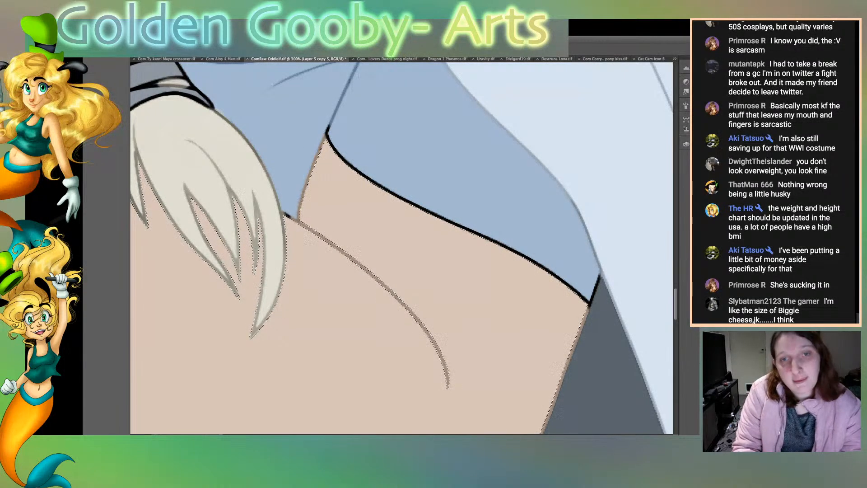
{"action": "scroll", "coordinate": [401, 248], "scroll_direction": "right", "scroll_amount": 4}
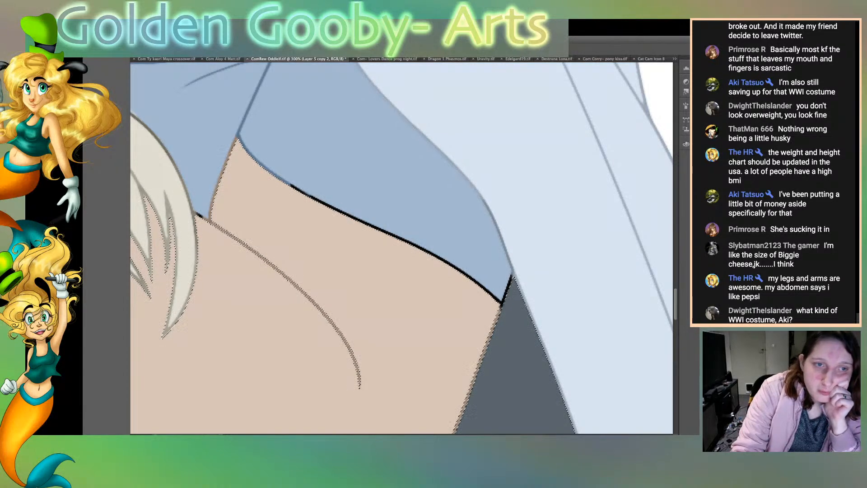
{"action": "left_click_drag", "start_coordinate": [291, 184], "coordinate": [457, 269]}
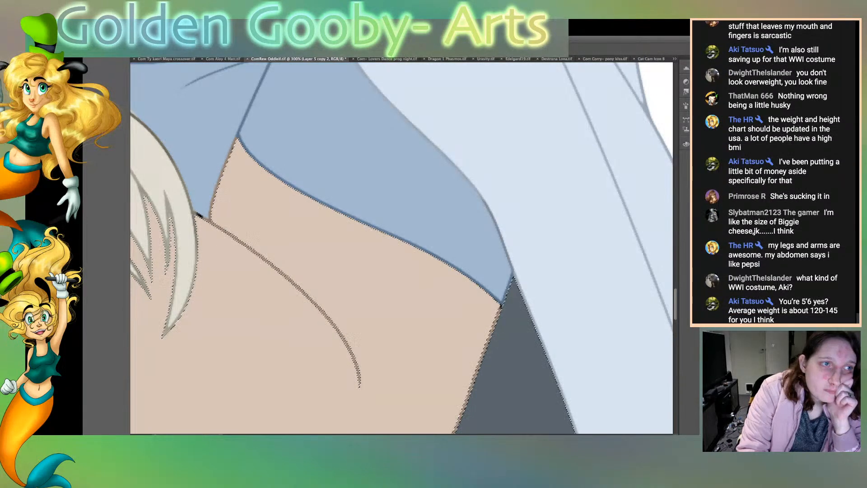
{"action": "key", "text": "ctrl+d"}
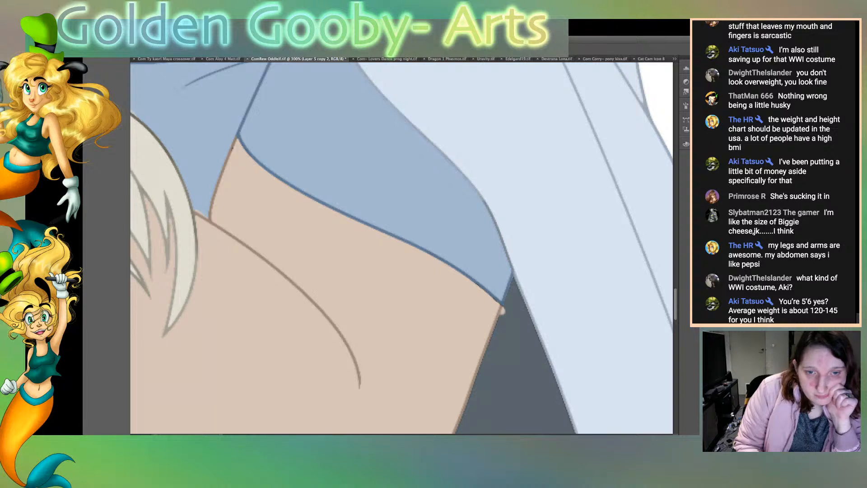
Step: Paint skin colour along the arm's outer edge beside the dark cloak lining, from the dress corner down towards the elbow
{"action": "left_click_drag", "start_coordinate": [496, 326], "coordinate": [458, 423]}
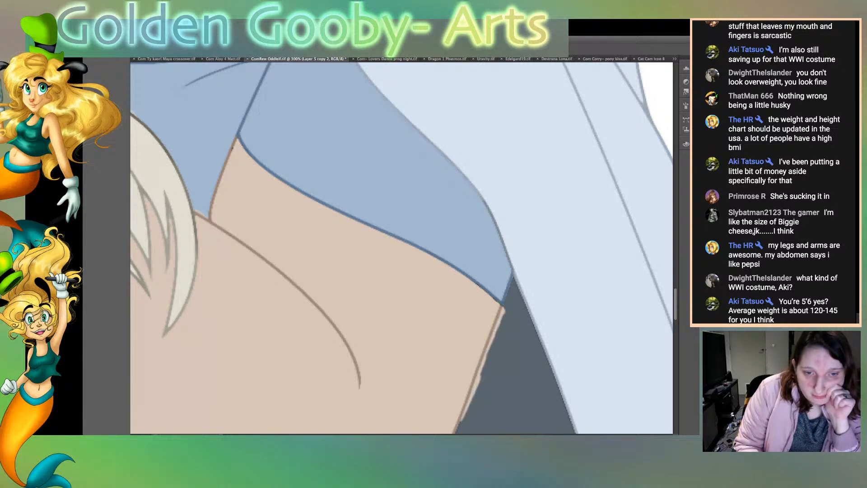
{"action": "scroll", "coordinate": [402, 247], "scroll_direction": "down", "scroll_amount": 6}
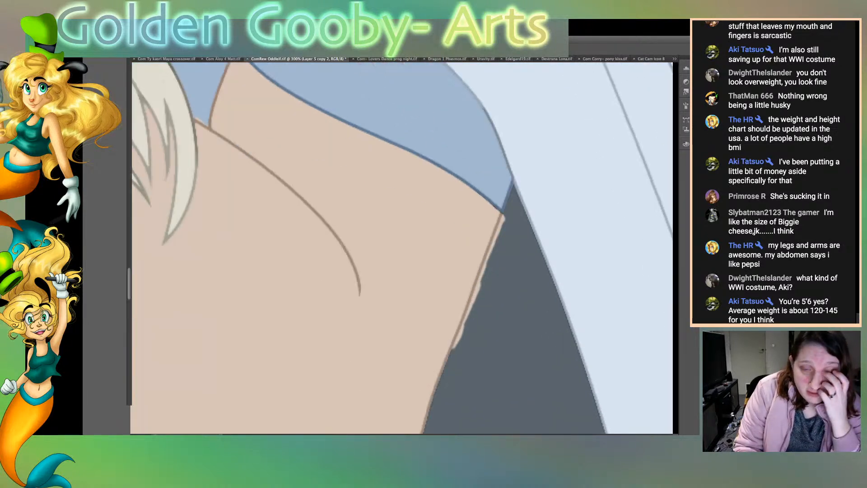
{"action": "mouse_move", "coordinate": [359, 376]}
{"action": "left_mouse_down"}
{"action": "mouse_move", "coordinate": [392, 343]}
{"action": "mouse_move", "coordinate": [445, 201]}
{"action": "left_mouse_up"}
{"action": "left_click_drag", "start_coordinate": [431, 248], "coordinate": [457, 176]}
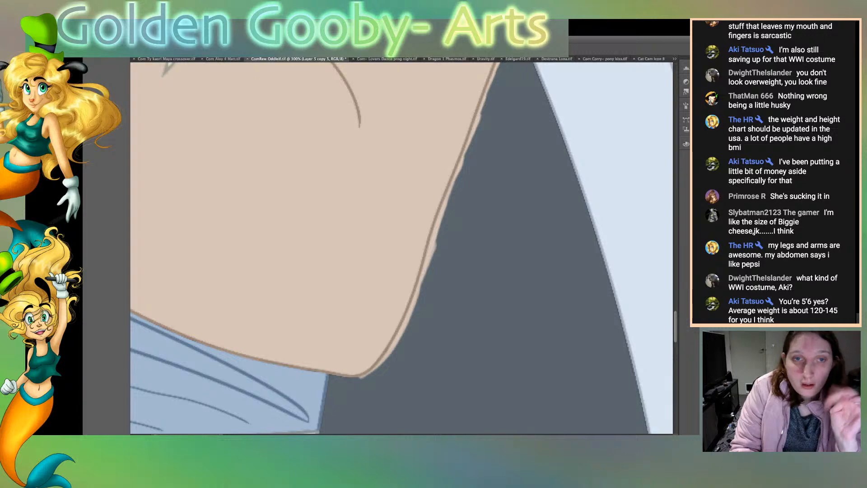
Step: Select the dark cloak lining and remove the skin-coloured overspill beyond the arm's outline
{"action": "left_click", "coordinate": [511, 289]}
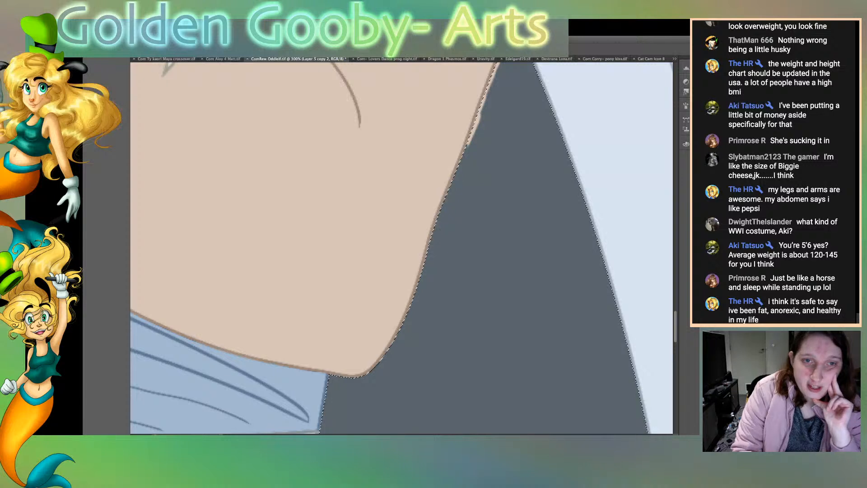
{"action": "scroll", "coordinate": [402, 248], "scroll_direction": "up", "scroll_amount": 5}
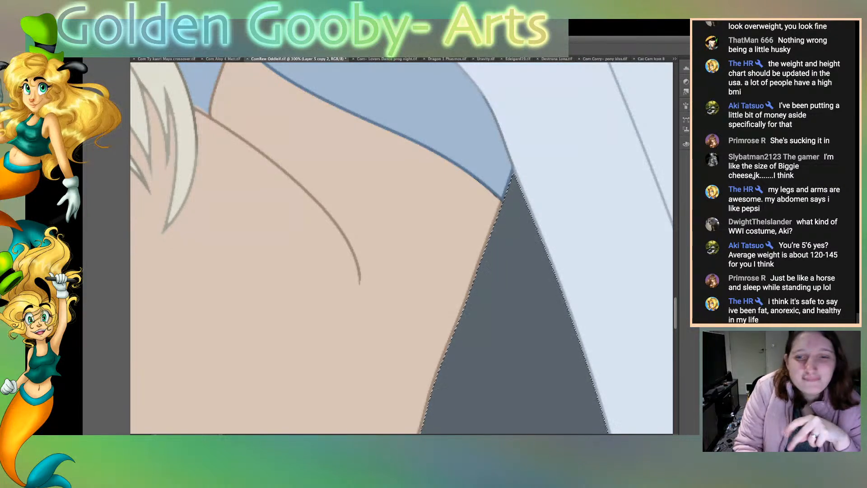
{"action": "scroll", "coordinate": [402, 248], "scroll_direction": "up", "scroll_amount": 5}
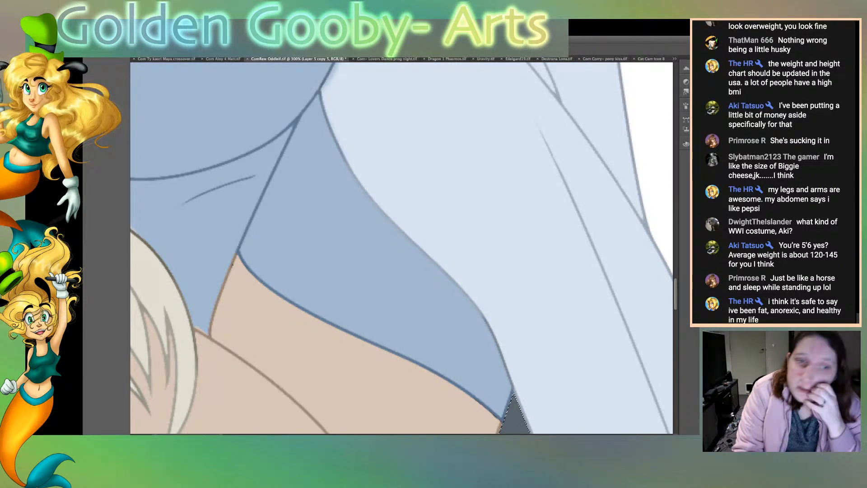
Step: Select the blue dress panel above the arm, and the pale cloak area to clean the blue smudge beside the bust outline
{"action": "left_click", "coordinate": [388, 285]}
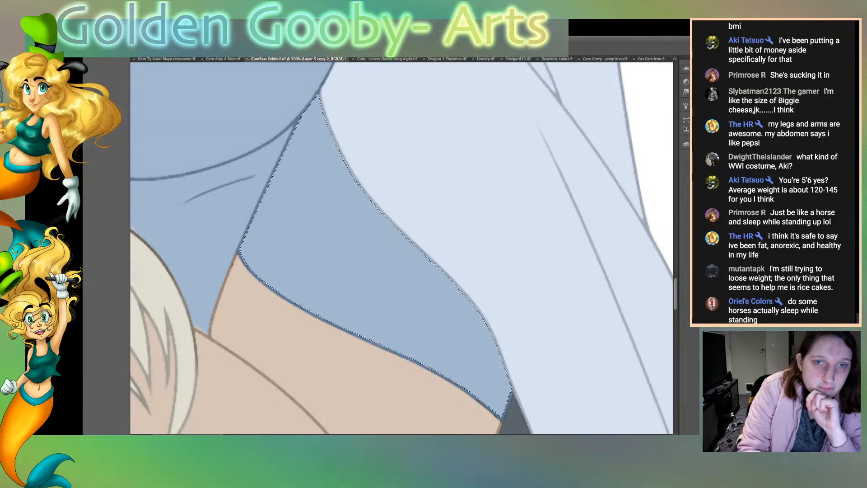
{"action": "scroll", "coordinate": [402, 248], "scroll_direction": "up", "scroll_amount": 5}
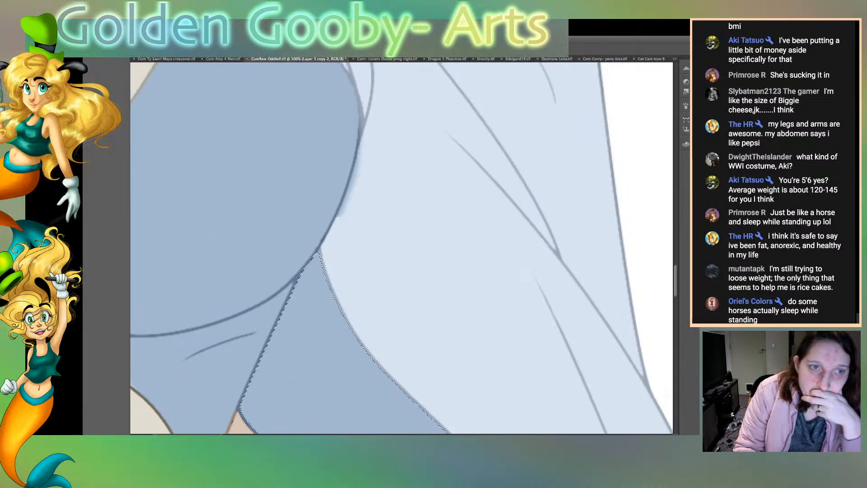
{"action": "scroll", "coordinate": [401, 248], "scroll_direction": "up", "scroll_amount": 3}
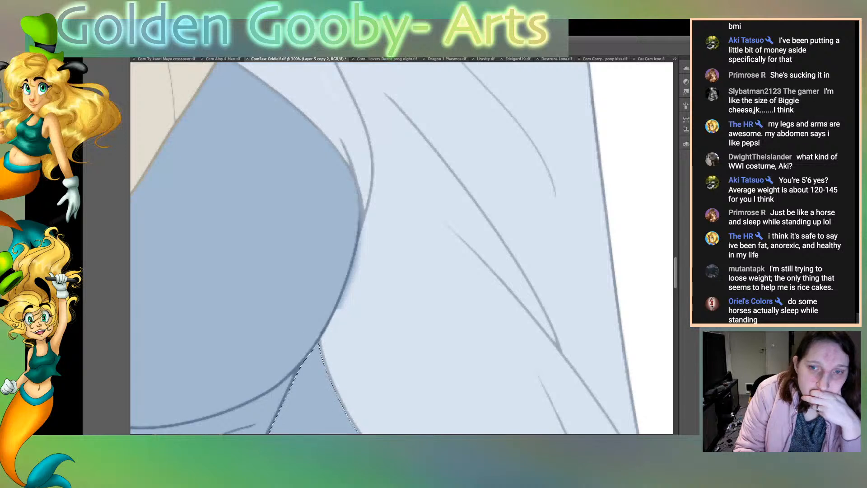
{"action": "scroll", "coordinate": [401, 248], "scroll_direction": "up", "scroll_amount": 2}
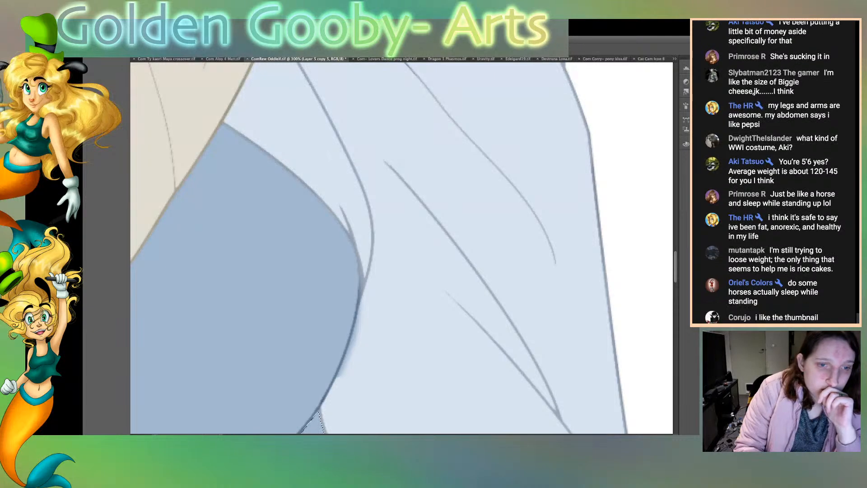
{"action": "left_click", "coordinate": [488, 225]}
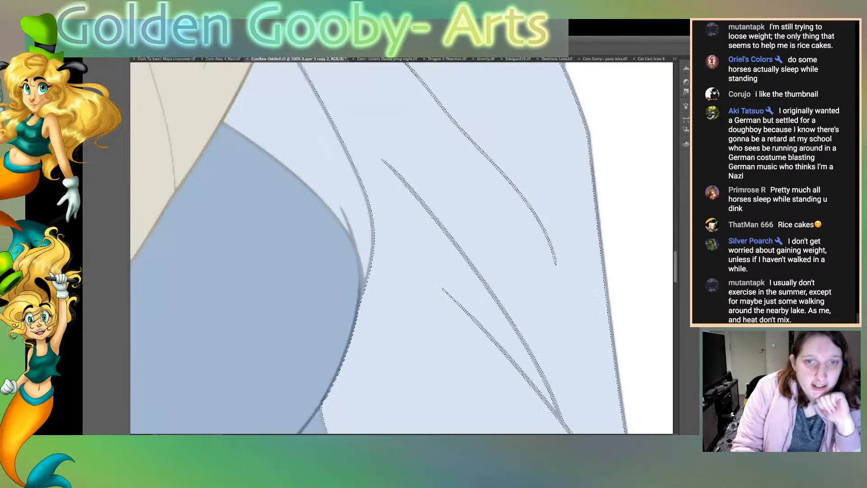
Step: Select the blue bust area of the dress beside the hair, switch to the Layer 5 copy 2 layer, and clear the selection
{"action": "left_click", "coordinate": [262, 271]}
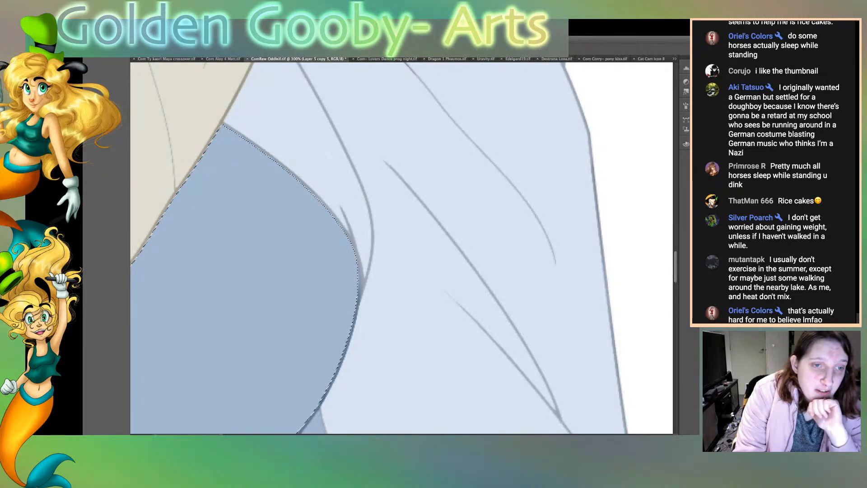
{"action": "key", "text": "alt+["}
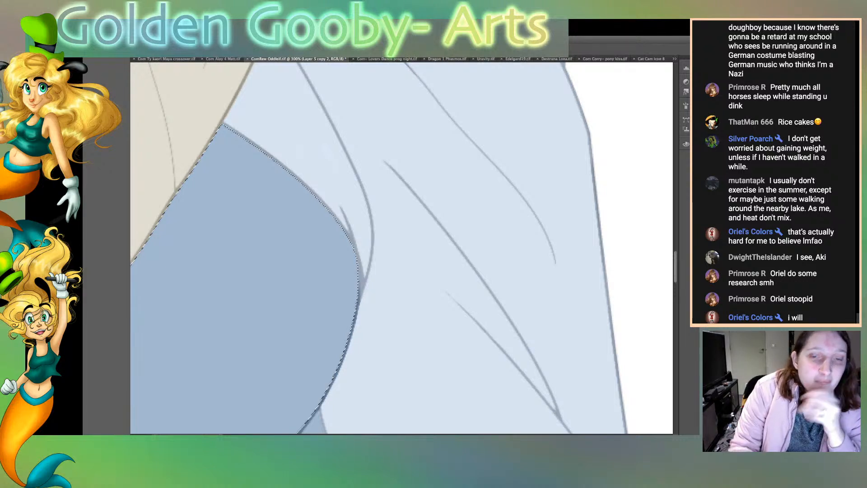
{"action": "scroll", "coordinate": [401, 248], "scroll_direction": "up", "scroll_amount": 6}
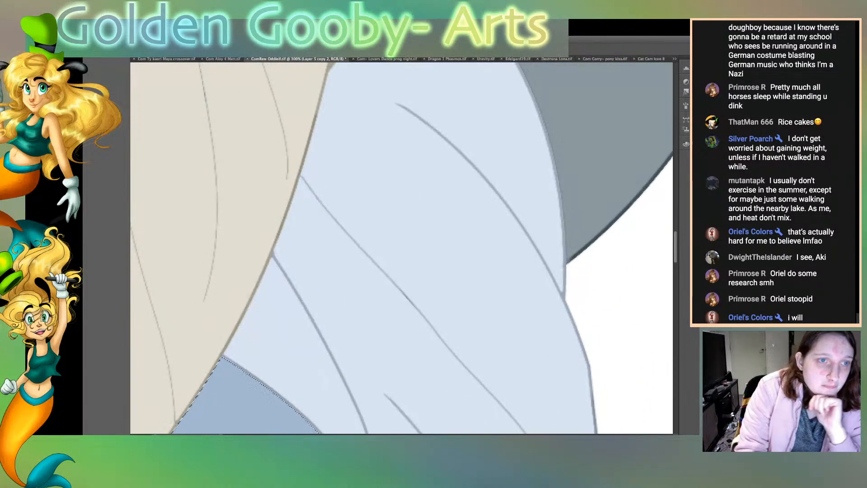
{"action": "key", "text": "ctrl+d"}
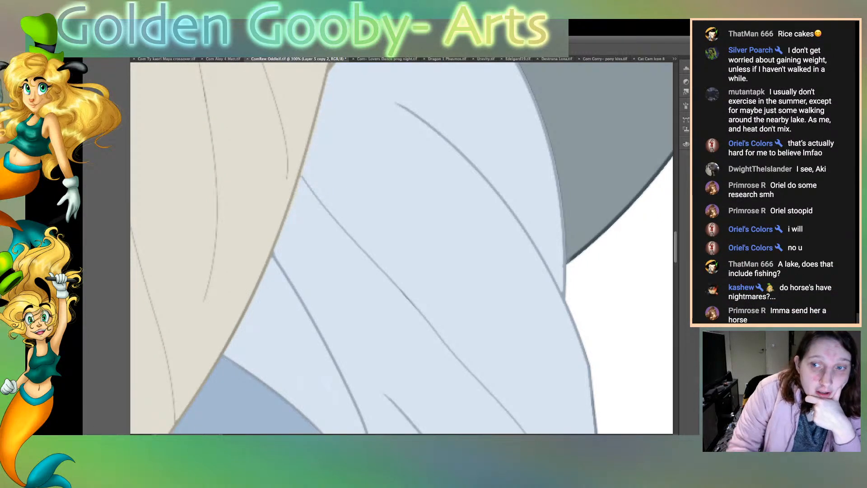
{"action": "scroll", "coordinate": [402, 248], "scroll_direction": "up", "scroll_amount": 6}
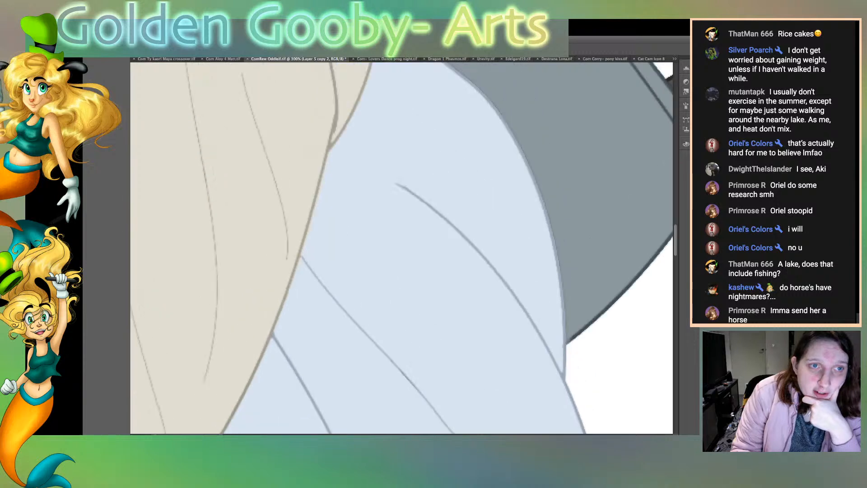
{"action": "scroll", "coordinate": [401, 248], "scroll_direction": "down", "scroll_amount": 3}
{"action": "scroll", "coordinate": [402, 248], "scroll_direction": "down", "scroll_amount": 1}
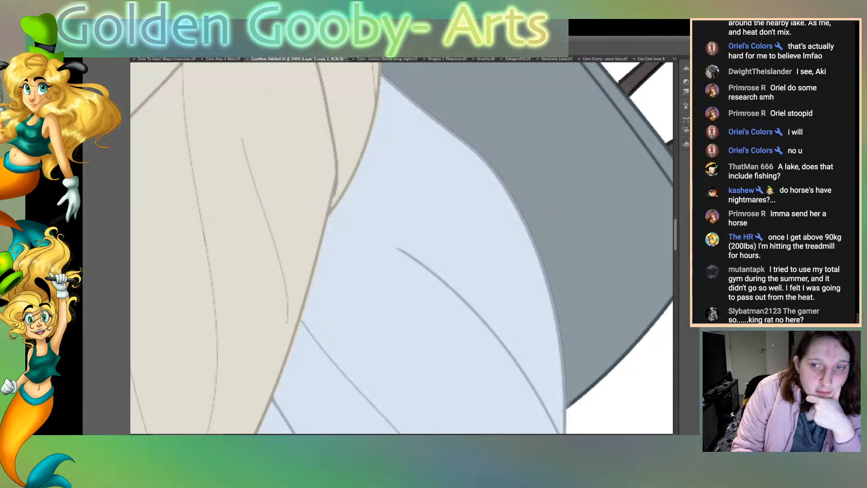
Step: Select the pale cloak area beside the hair, check its edges along the folds and grey quiver, and clear the selection
{"action": "scroll", "coordinate": [402, 248], "scroll_direction": "down", "scroll_amount": 6}
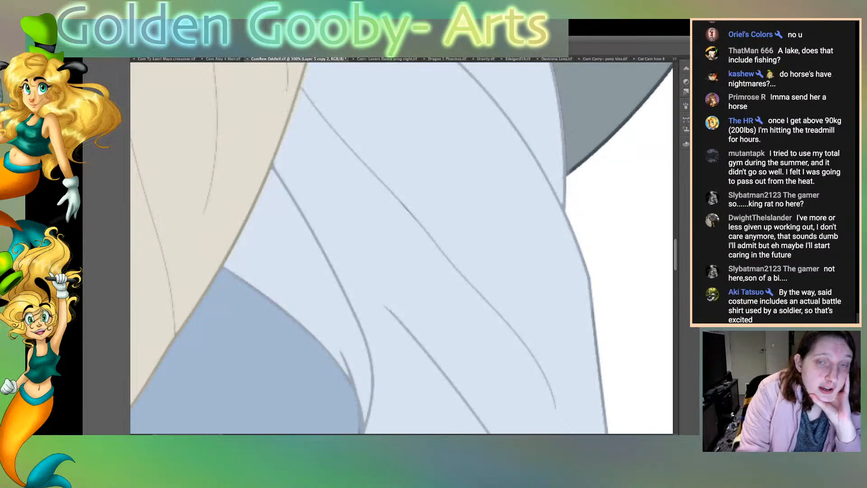
{"action": "left_click", "coordinate": [461, 217]}
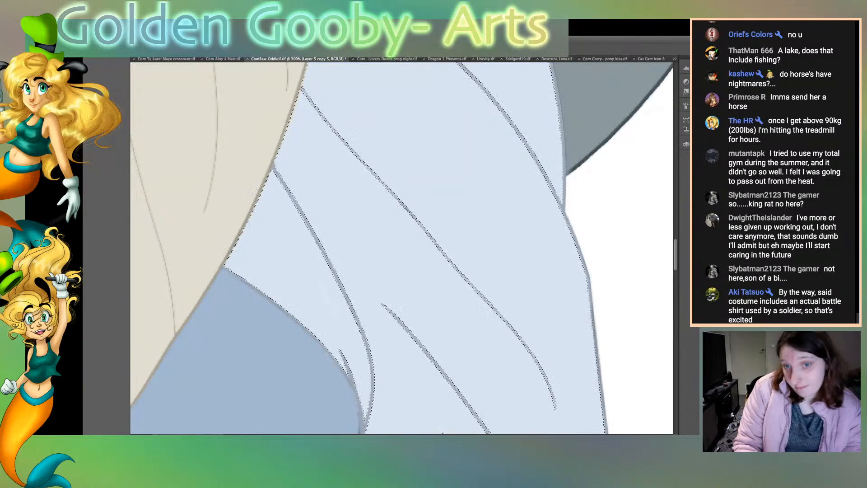
{"action": "scroll", "coordinate": [402, 249], "scroll_direction": "up", "scroll_amount": 3}
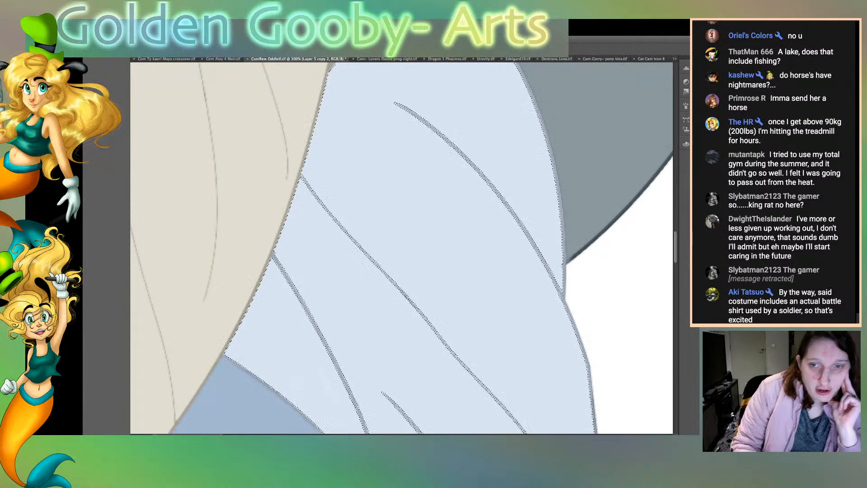
{"action": "scroll", "coordinate": [401, 248], "scroll_direction": "up", "scroll_amount": 5}
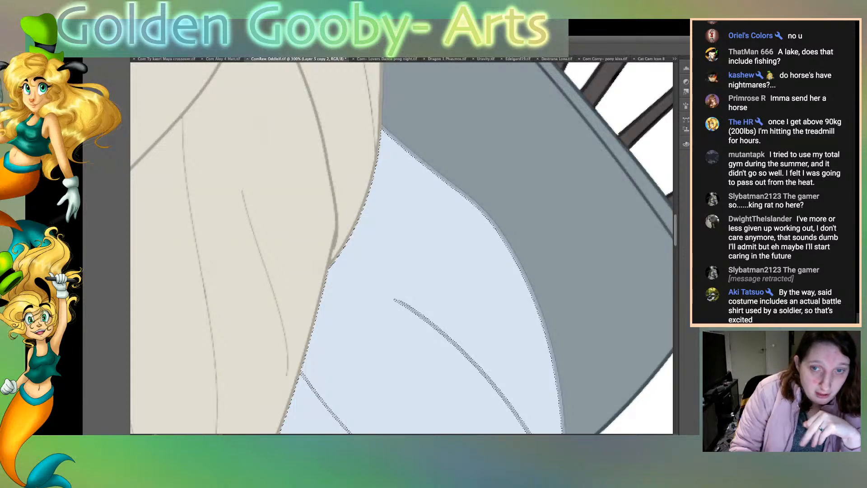
{"action": "scroll", "coordinate": [402, 248], "scroll_direction": "down", "scroll_amount": 5}
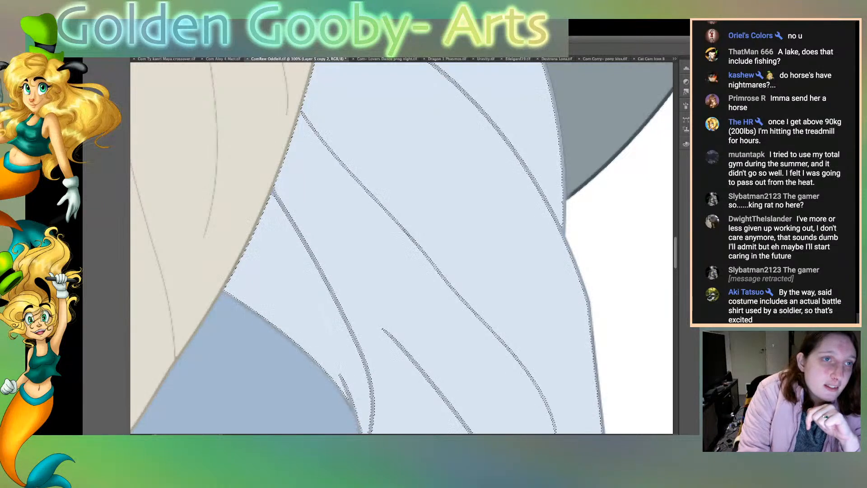
{"action": "key", "text": "ctrl+d"}
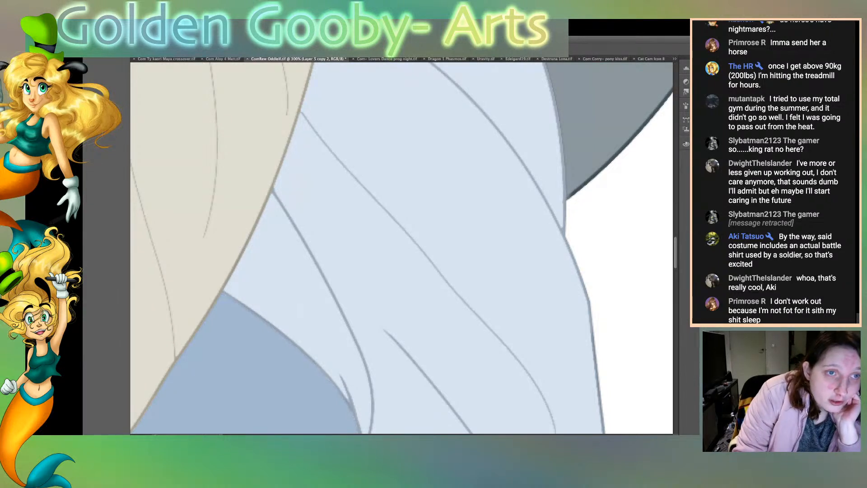
Step: Paint softer grey along the quiver's lower outer outline, from the pale cloak edge up to the rim's corner
{"action": "scroll", "coordinate": [401, 248], "scroll_direction": "up", "scroll_amount": 5}
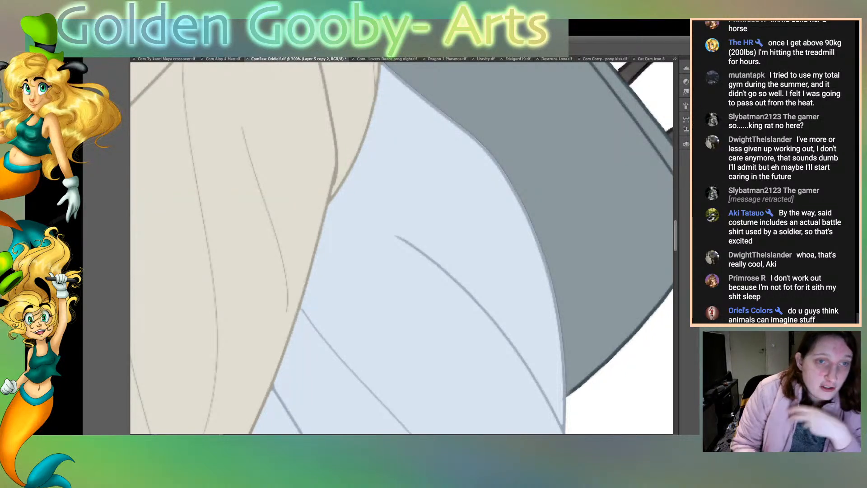
{"action": "scroll", "coordinate": [401, 248], "scroll_direction": "right", "scroll_amount": 10}
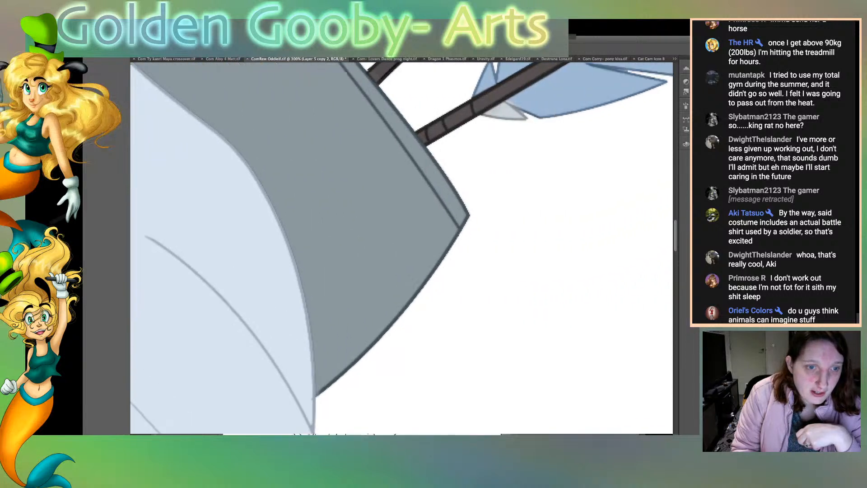
{"action": "scroll", "coordinate": [401, 248], "scroll_direction": "left", "scroll_amount": 3}
{"action": "scroll", "coordinate": [401, 248], "scroll_direction": "left", "scroll_amount": 2}
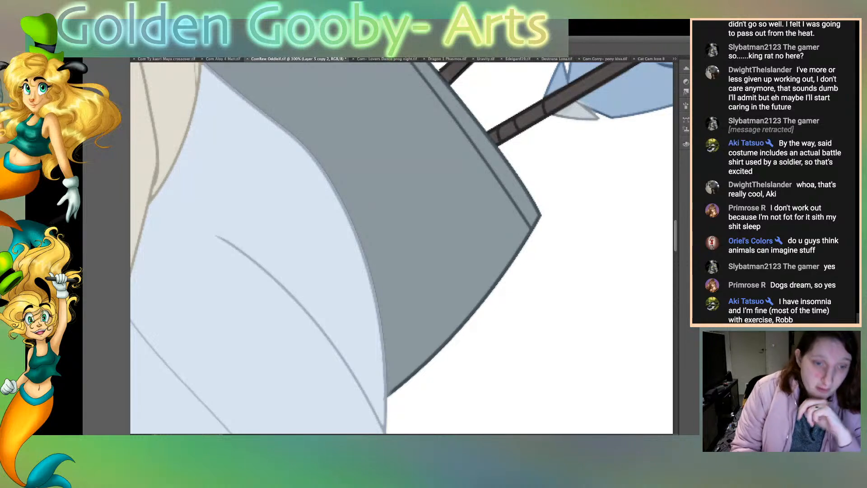
{"action": "mouse_move", "coordinate": [401, 387]}
{"action": "left_mouse_down"}
{"action": "mouse_move", "coordinate": [391, 403]}
{"action": "mouse_move", "coordinate": [494, 290]}
{"action": "mouse_move", "coordinate": [544, 213]}
{"action": "left_mouse_up"}
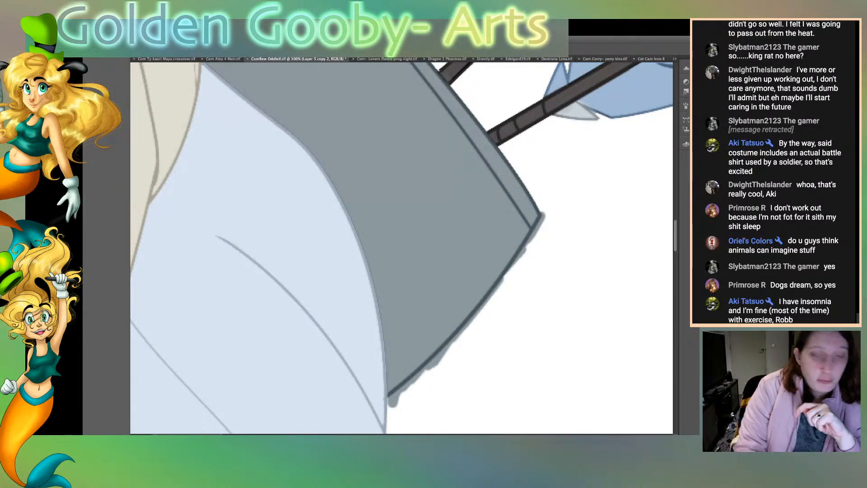
Step: Paint pale blue along the curved outline between the pale cloak and the grey quiver, from the hair down to the quiver's lower tip
{"action": "scroll", "coordinate": [402, 247], "scroll_direction": "up", "scroll_amount": 3}
{"action": "scroll", "coordinate": [402, 248], "scroll_direction": "down", "scroll_amount": 1}
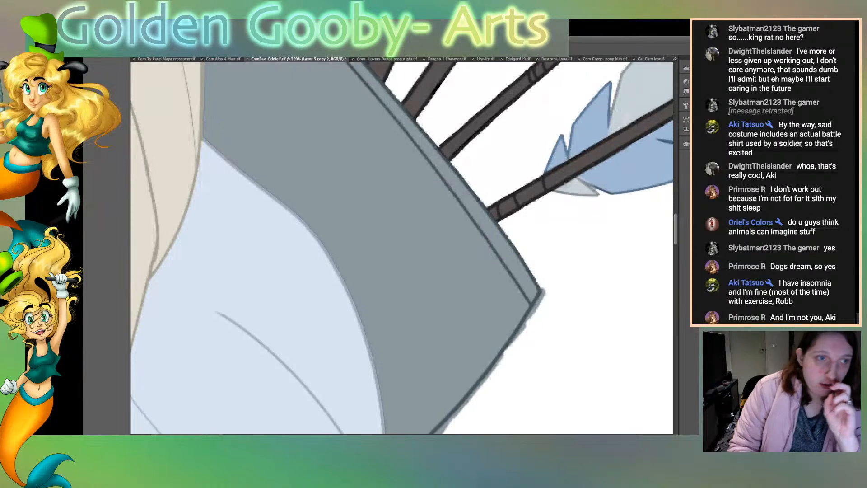
{"action": "mouse_move", "coordinate": [207, 132]}
{"action": "left_mouse_down"}
{"action": "mouse_move", "coordinate": [318, 237]}
{"action": "mouse_move", "coordinate": [349, 291]}
{"action": "mouse_move", "coordinate": [333, 250]}
{"action": "mouse_move", "coordinate": [383, 379]}
{"action": "left_mouse_up"}
{"action": "scroll", "coordinate": [402, 248], "scroll_direction": "down", "scroll_amount": 10}
{"action": "left_click_drag", "start_coordinate": [382, 115], "coordinate": [386, 199]}
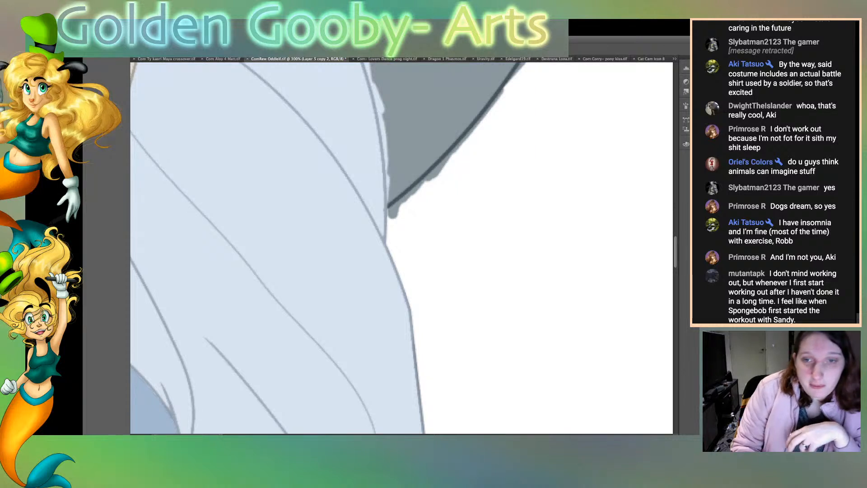
{"action": "scroll", "coordinate": [402, 248], "scroll_direction": "up", "scroll_amount": 7}
{"action": "scroll", "coordinate": [402, 248], "scroll_direction": "up", "scroll_amount": 3}
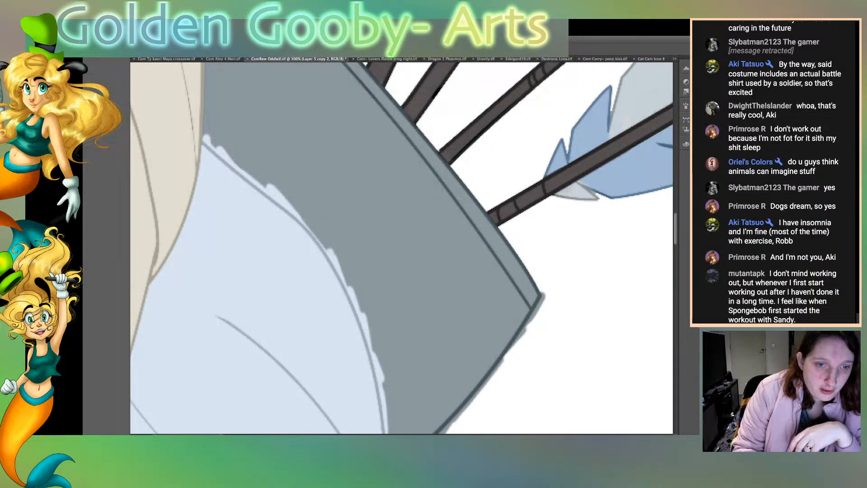
Step: Select the grey quiver panel and the white background in turn to remove the paint overspill outside the outlines, and clear the selection
{"action": "key", "text": "ctrl+d"}
{"action": "left_click", "coordinate": [402, 247]}
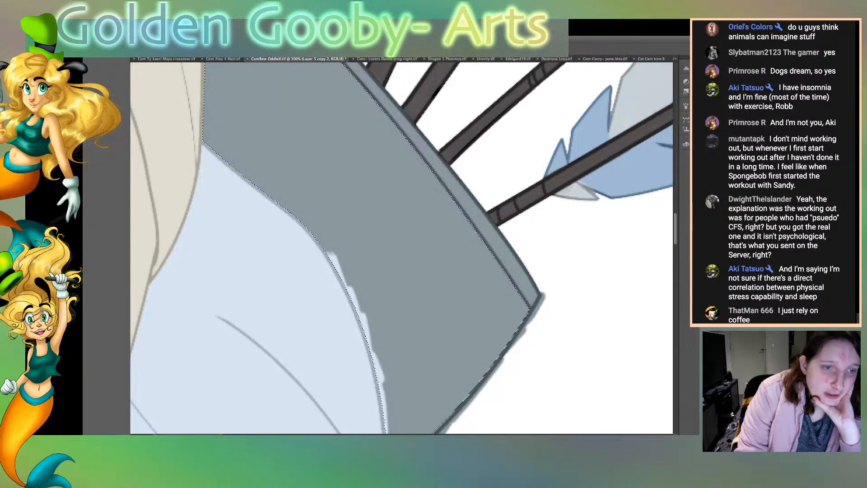
{"action": "scroll", "coordinate": [402, 248], "scroll_direction": "down", "scroll_amount": 5}
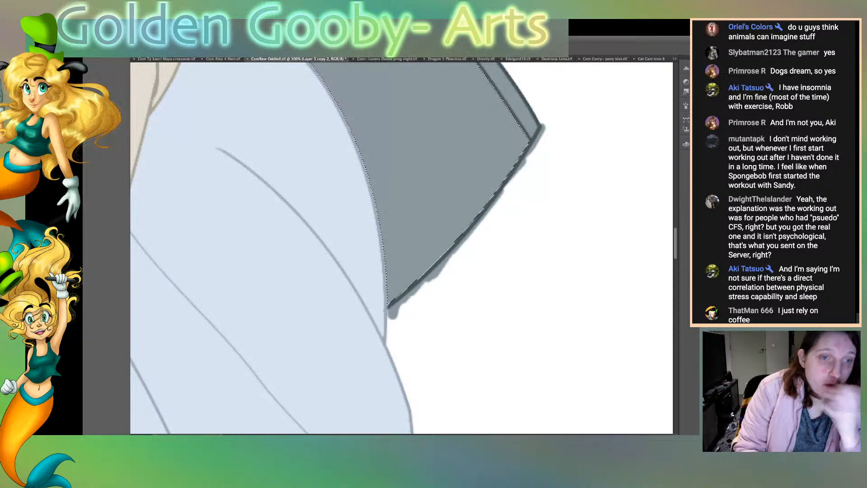
{"action": "key", "text": "super+d"}
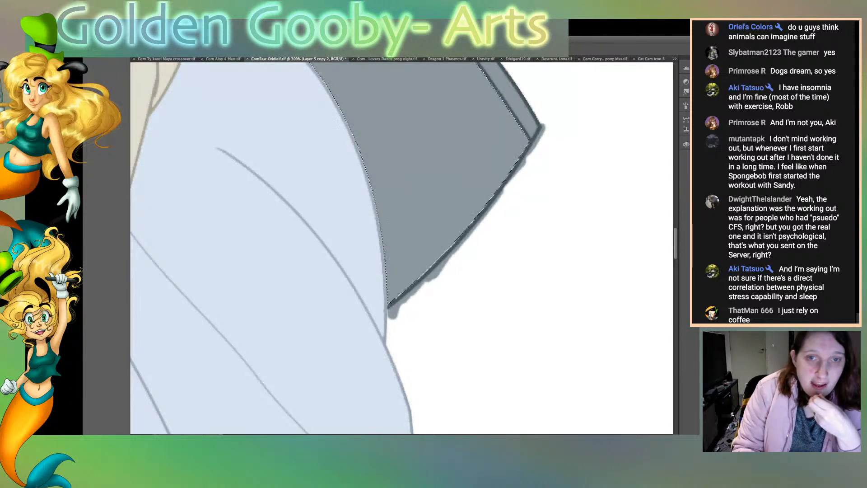
{"action": "left_click", "coordinate": [542, 271]}
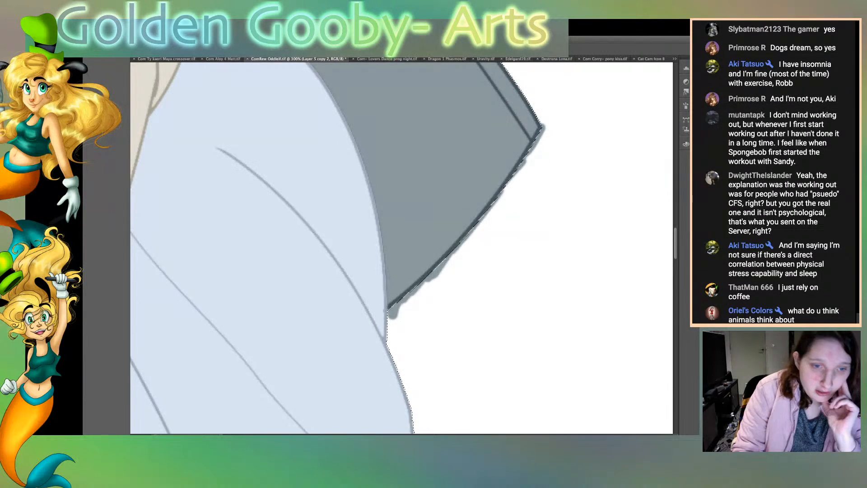
{"action": "key", "text": "super+d"}
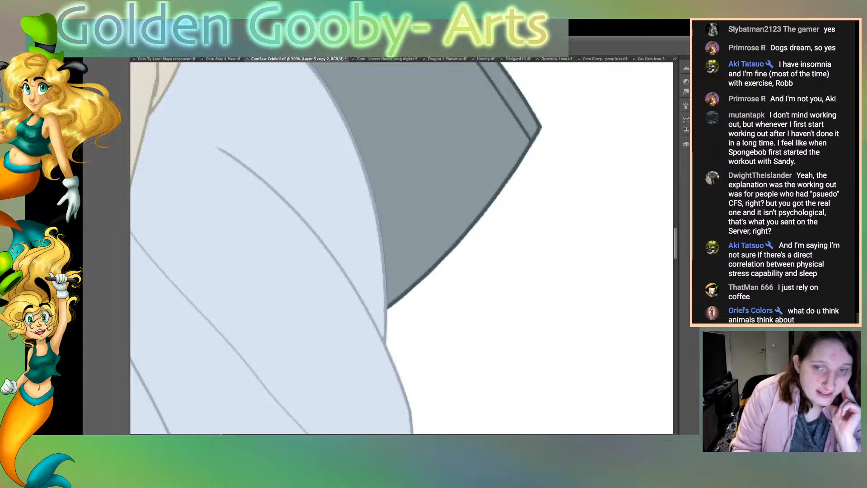
Step: Recolour the black binding lines on the arrow shaft beside the large grey feather with a softer brown
{"action": "scroll", "coordinate": [402, 248], "scroll_direction": "up", "scroll_amount": 10}
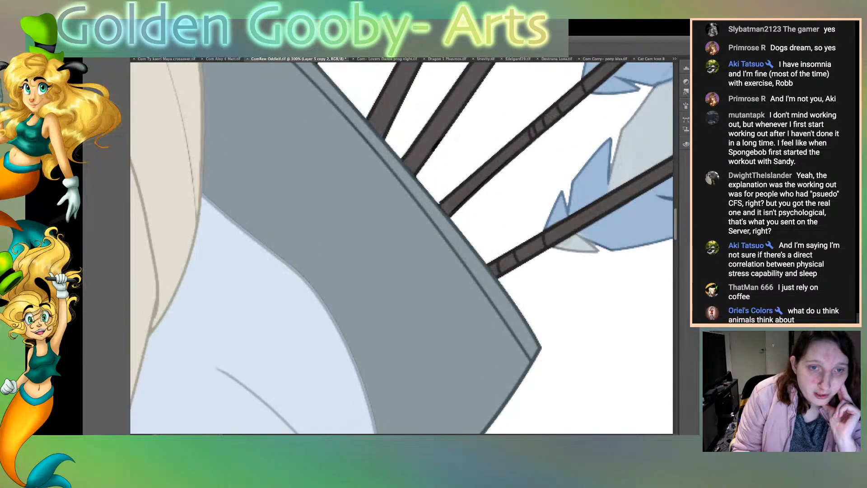
{"action": "scroll", "coordinate": [402, 247], "scroll_direction": "up", "scroll_amount": 10}
{"action": "scroll", "coordinate": [402, 248], "scroll_direction": "right", "scroll_amount": 5}
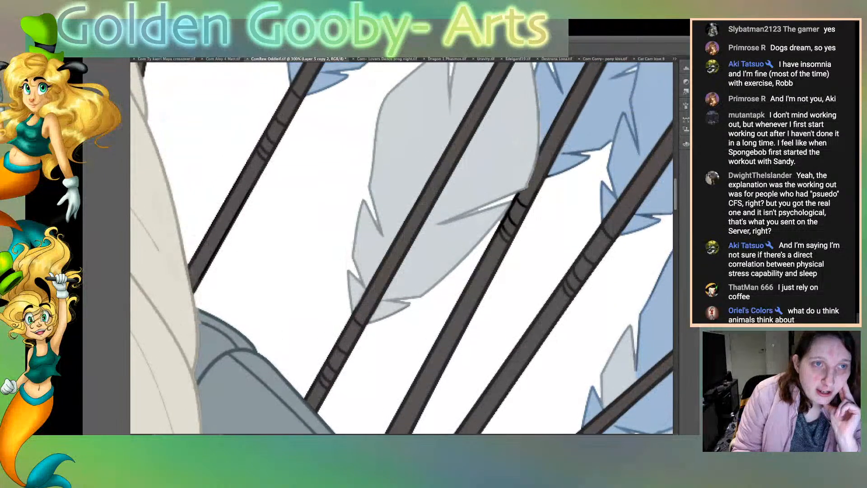
{"action": "scroll", "coordinate": [402, 247], "scroll_direction": "up", "scroll_amount": 10}
{"action": "scroll", "coordinate": [402, 248], "scroll_direction": "right", "scroll_amount": 7}
{"action": "scroll", "coordinate": [402, 247], "scroll_direction": "up", "scroll_amount": 8}
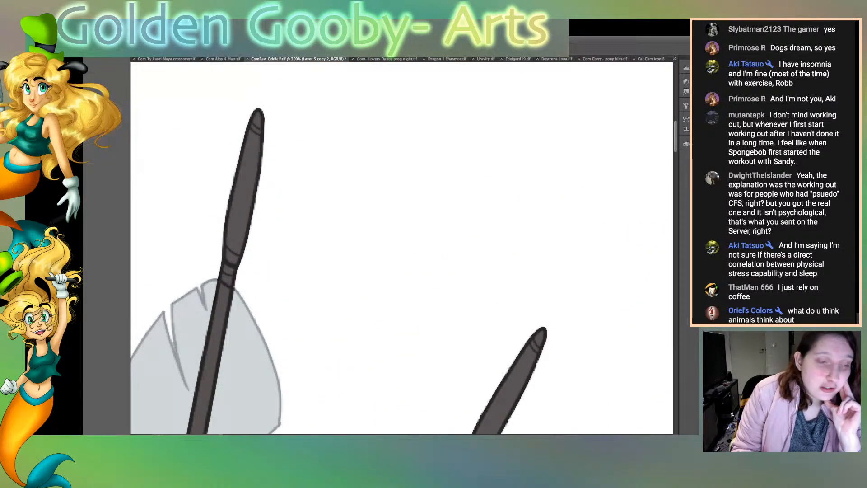
{"action": "scroll", "coordinate": [402, 248], "scroll_direction": "down", "scroll_amount": 15}
{"action": "scroll", "coordinate": [402, 248], "scroll_direction": "down", "scroll_amount": 2}
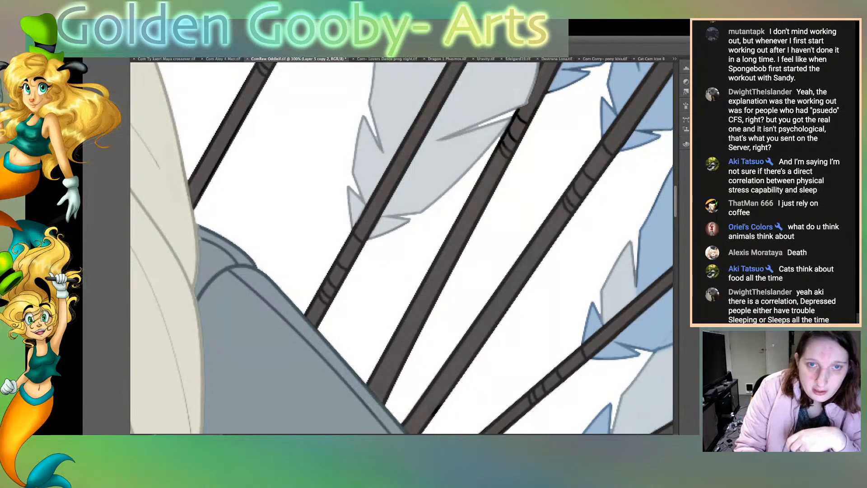
{"action": "mouse_move", "coordinate": [520, 119]}
{"action": "left_mouse_down"}
{"action": "mouse_move", "coordinate": [526, 123]}
{"action": "mouse_move", "coordinate": [519, 111]}
{"action": "left_mouse_up"}
{"action": "mouse_move", "coordinate": [506, 135]}
{"action": "left_mouse_down"}
{"action": "mouse_move", "coordinate": [500, 147]}
{"action": "mouse_move", "coordinate": [505, 133]}
{"action": "mouse_move", "coordinate": [515, 140]}
{"action": "left_mouse_up"}
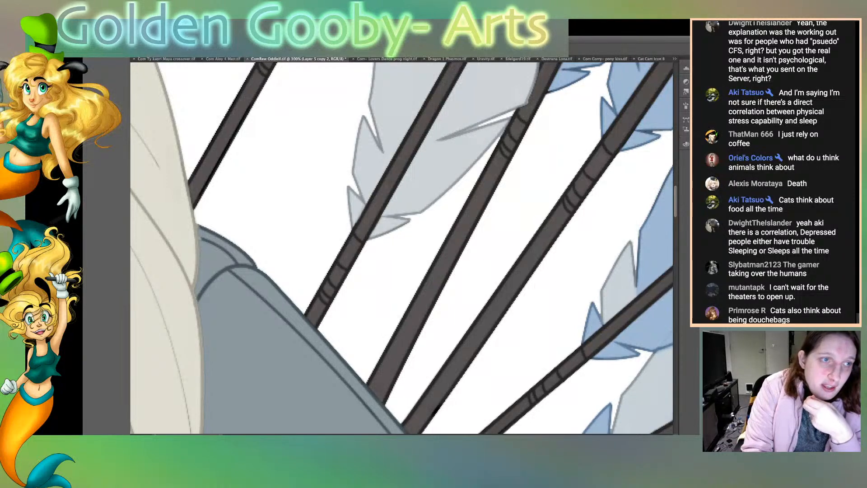
Step: Check the bare line art at the canvas's lower edge with the colours hidden, duplicate Layer 2, and show the colours again
{"action": "scroll", "coordinate": [402, 247], "scroll_direction": "down", "scroll_amount": 10}
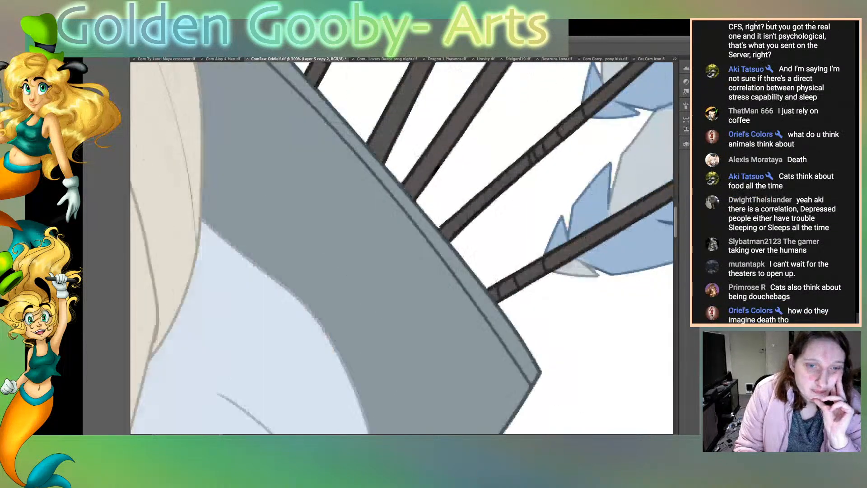
{"action": "scroll", "coordinate": [402, 248], "scroll_direction": "down", "scroll_amount": 10}
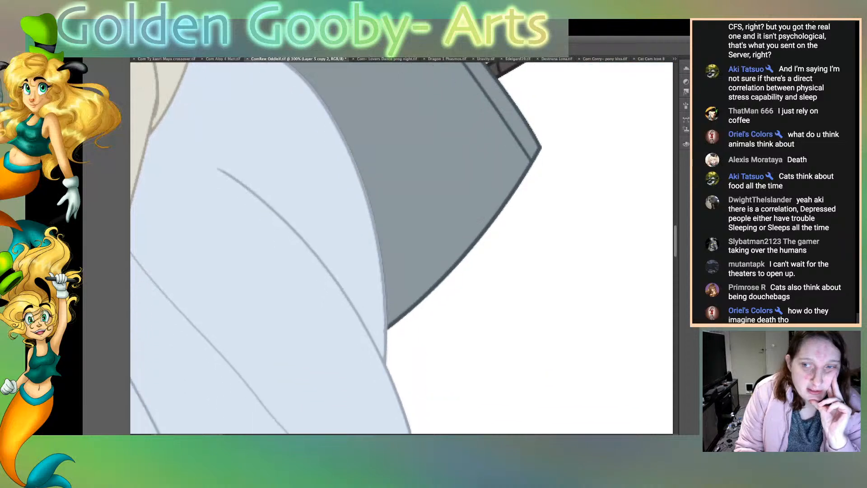
{"action": "scroll", "coordinate": [402, 248], "scroll_direction": "down", "scroll_amount": 15}
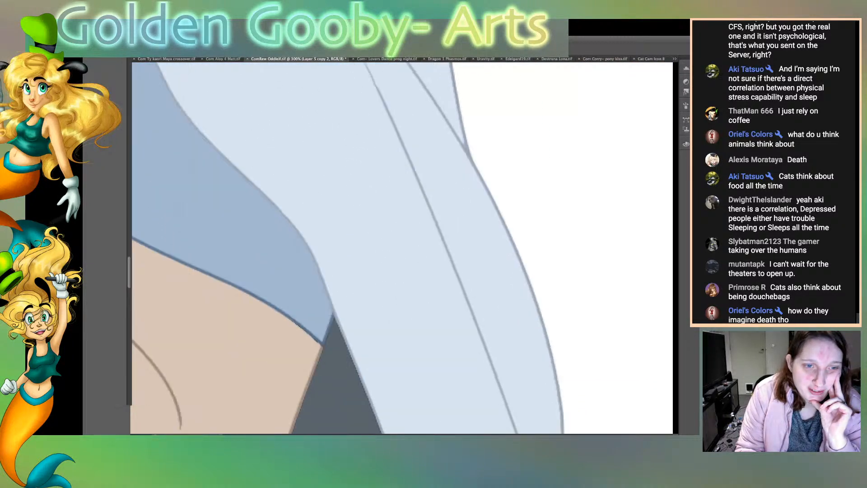
{"action": "scroll", "coordinate": [402, 248], "scroll_direction": "down", "scroll_amount": 15}
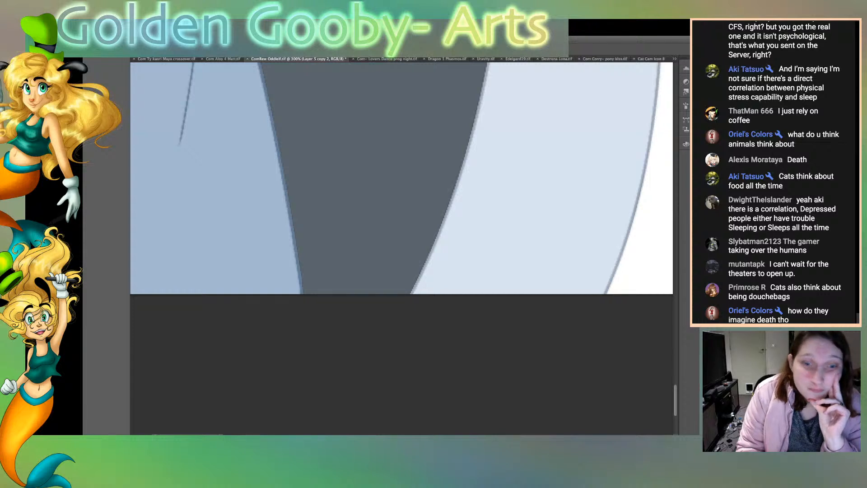
{"action": "scroll", "coordinate": [402, 248], "scroll_direction": "left", "scroll_amount": 15}
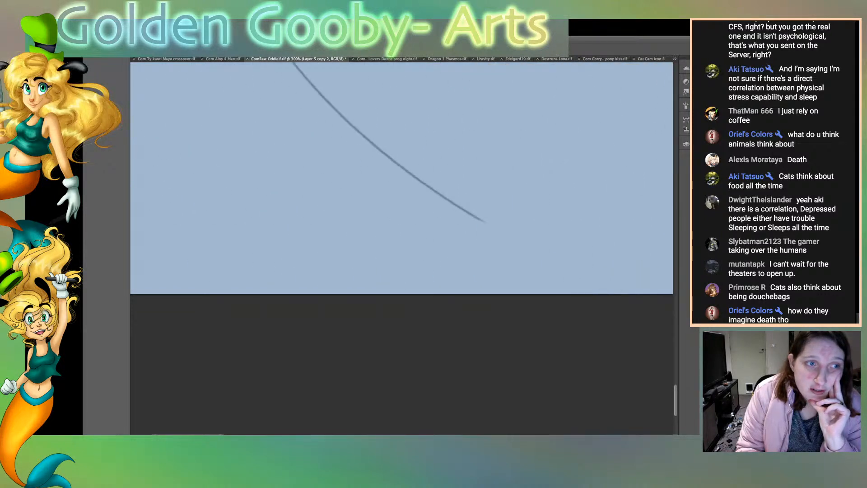
{"action": "scroll", "coordinate": [402, 248], "scroll_direction": "left", "scroll_amount": 8}
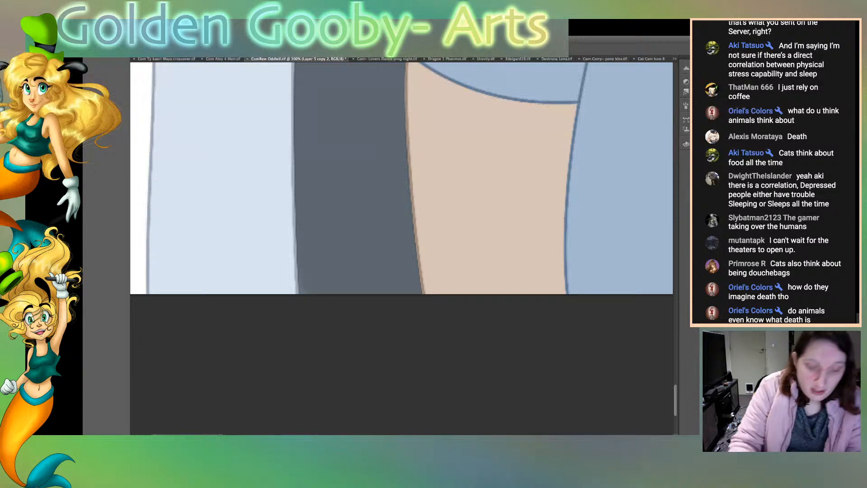
{"action": "key", "text": "ctrl+plus"}
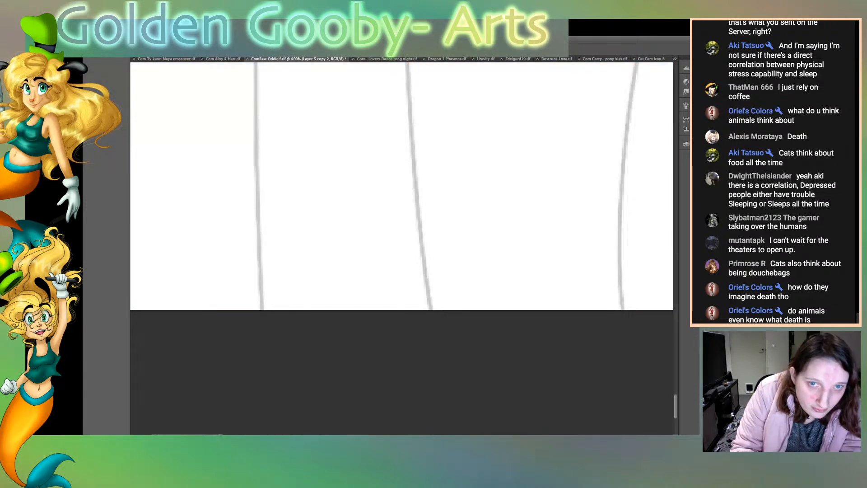
{"action": "key", "text": "ctrl+z"}
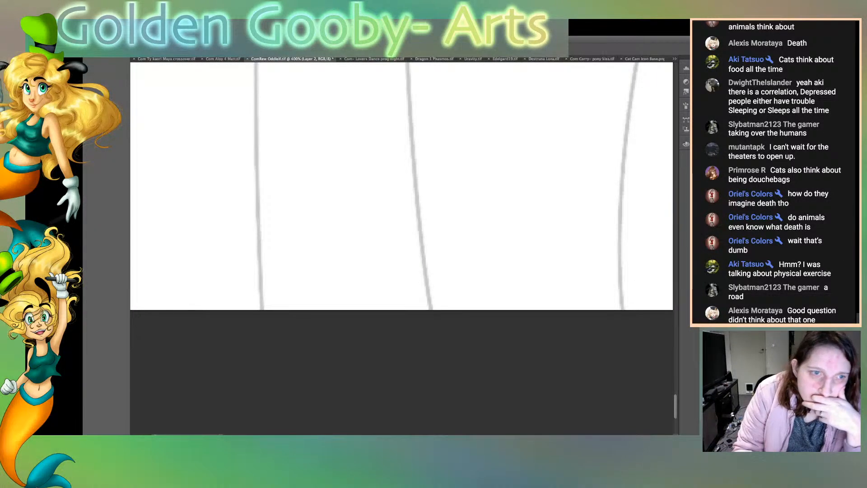
{"action": "key", "text": "super+j"}
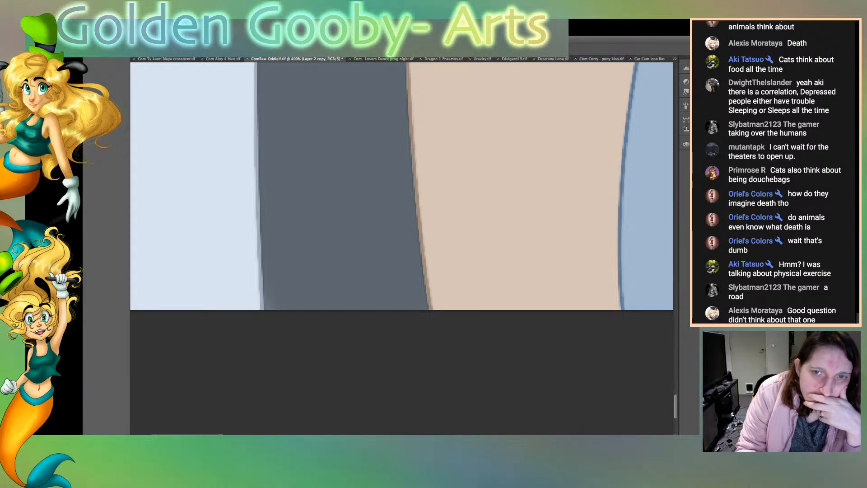
Step: Examine the edges between the pale cloak, grey quiver and blue dress from the canvas's lower edge up to the cloak folds
{"action": "scroll", "coordinate": [402, 247], "scroll_direction": "up", "scroll_amount": 15}
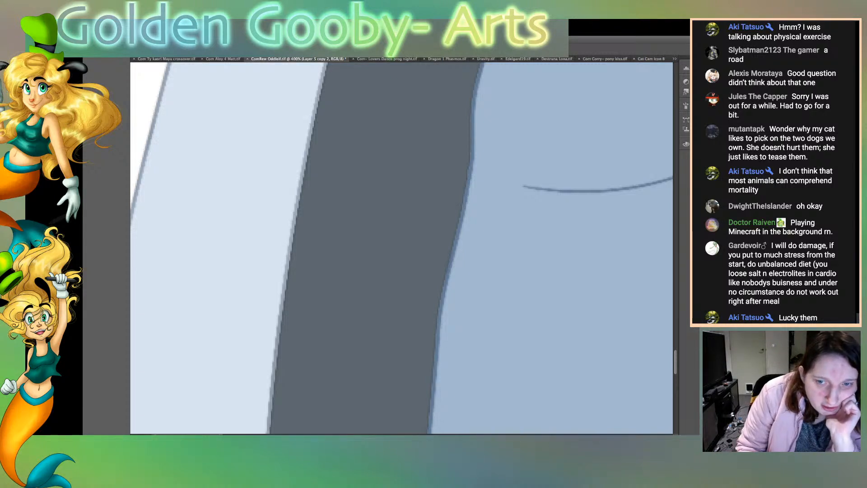
{"action": "scroll", "coordinate": [402, 248], "scroll_direction": "up", "scroll_amount": 12}
{"action": "scroll", "coordinate": [402, 248], "scroll_direction": "up", "scroll_amount": 2}
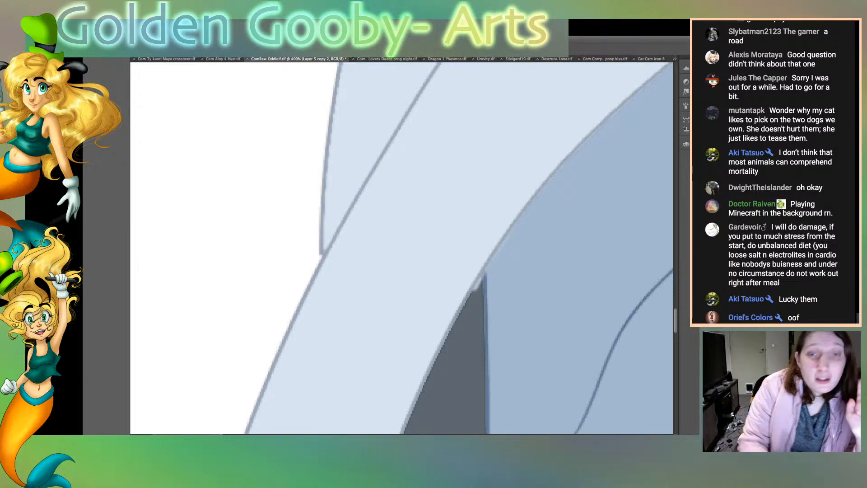
{"action": "key", "text": "ctrl+minus"}
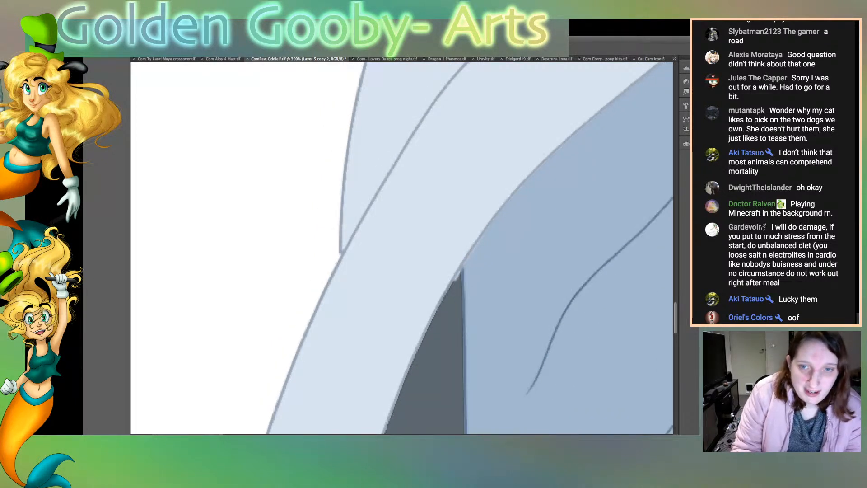
{"action": "scroll", "coordinate": [401, 247], "scroll_direction": "down", "scroll_amount": 10}
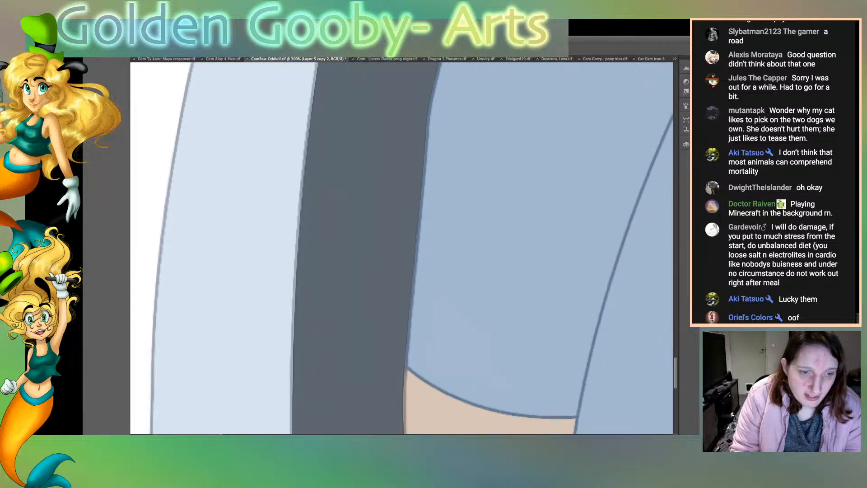
{"action": "scroll", "coordinate": [402, 248], "scroll_direction": "up", "scroll_amount": 10}
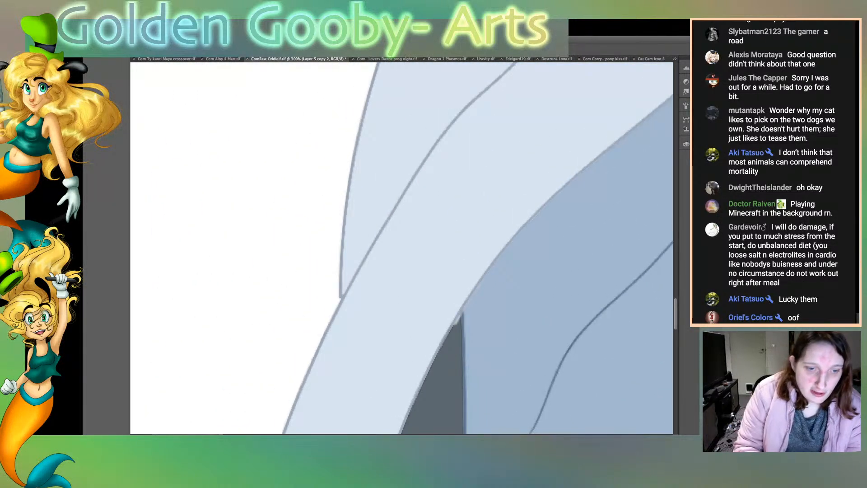
{"action": "scroll", "coordinate": [401, 247], "scroll_direction": "right", "scroll_amount": 10}
{"action": "scroll", "coordinate": [401, 248], "scroll_direction": "left", "scroll_amount": 4}
{"action": "scroll", "coordinate": [401, 248], "scroll_direction": "right", "scroll_amount": 4}
{"action": "scroll", "coordinate": [402, 248], "scroll_direction": "left", "scroll_amount": 8}
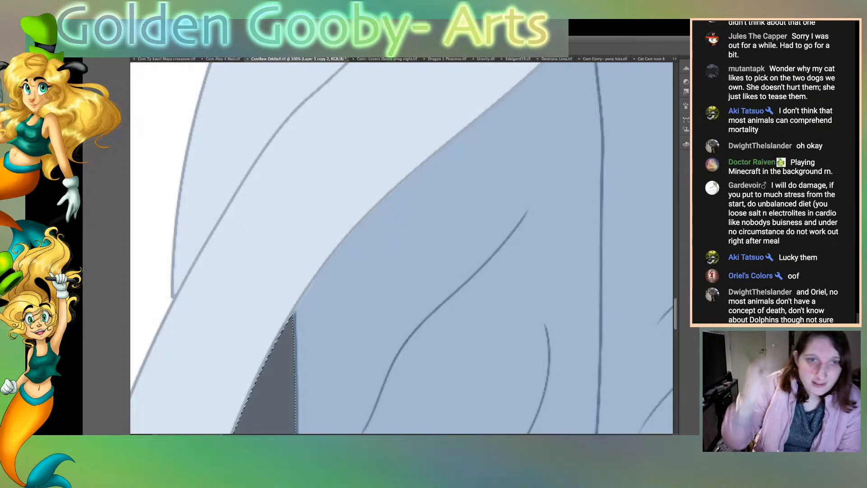
{"action": "scroll", "coordinate": [402, 248], "scroll_direction": "down", "scroll_amount": 15}
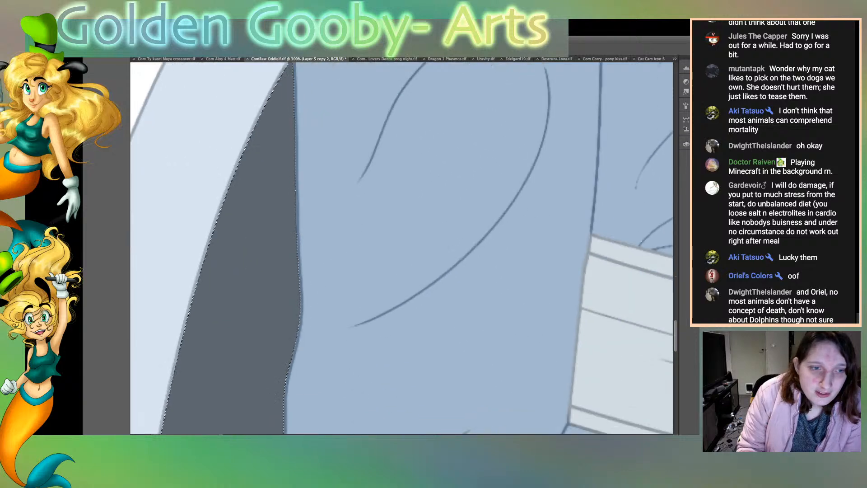
{"action": "scroll", "coordinate": [402, 248], "scroll_direction": "up", "scroll_amount": 20}
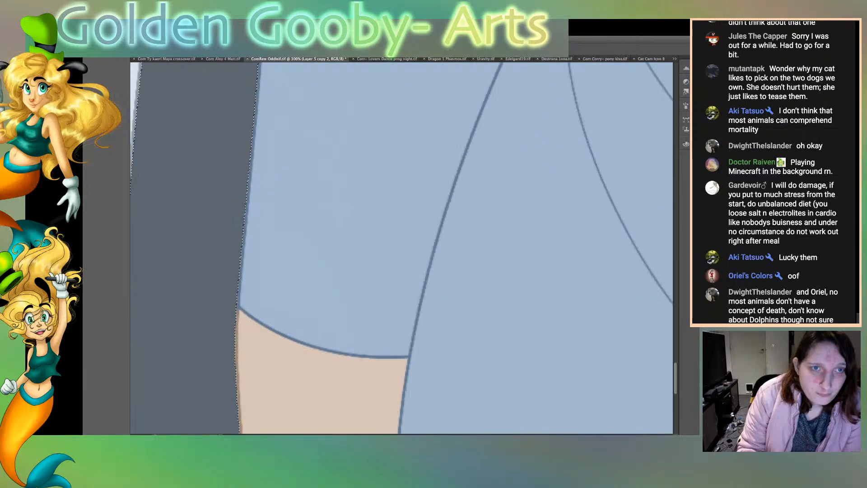
Step: Recolour the short black sleeve line below the fist grey-blue, select the white background to clean its edge, and clear the selection
{"action": "scroll", "coordinate": [402, 248], "scroll_direction": "up", "scroll_amount": 5}
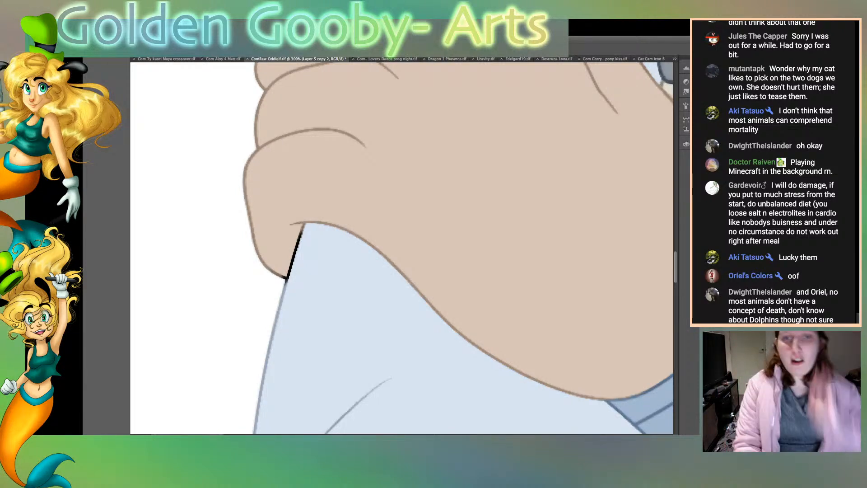
{"action": "left_click", "coordinate": [203, 253]}
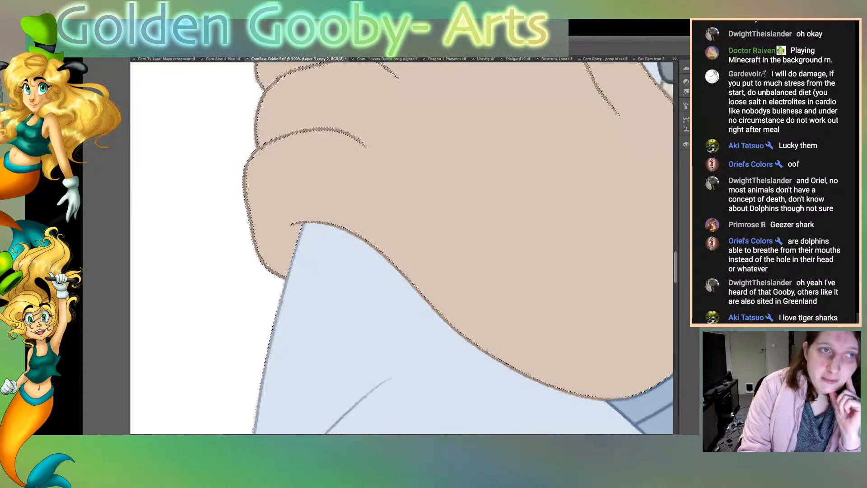
{"action": "key", "text": "ctrl+d"}
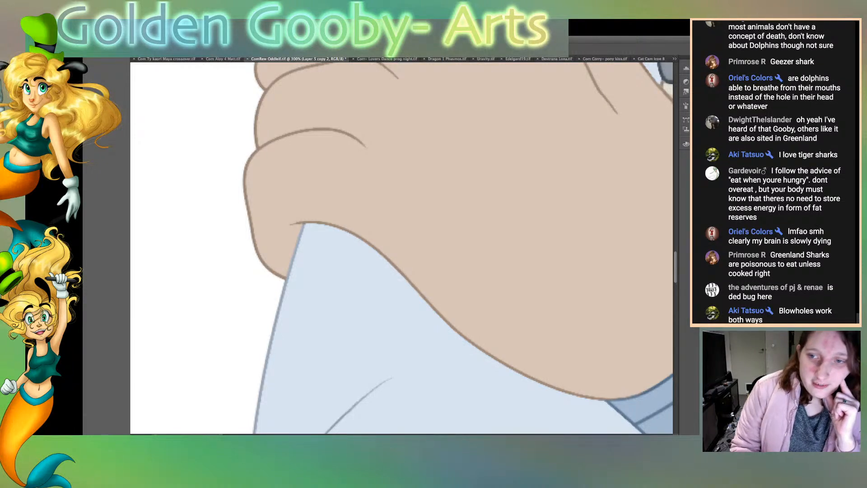
Step: Paint skin tone along the outline of the hand, from the knuckles over both sides of the raised thumb to the braid's grey tie
{"action": "scroll", "coordinate": [625, 126], "scroll_direction": "up", "scroll_amount": 10}
{"action": "scroll", "coordinate": [624, 126], "scroll_direction": "down", "scroll_amount": 8}
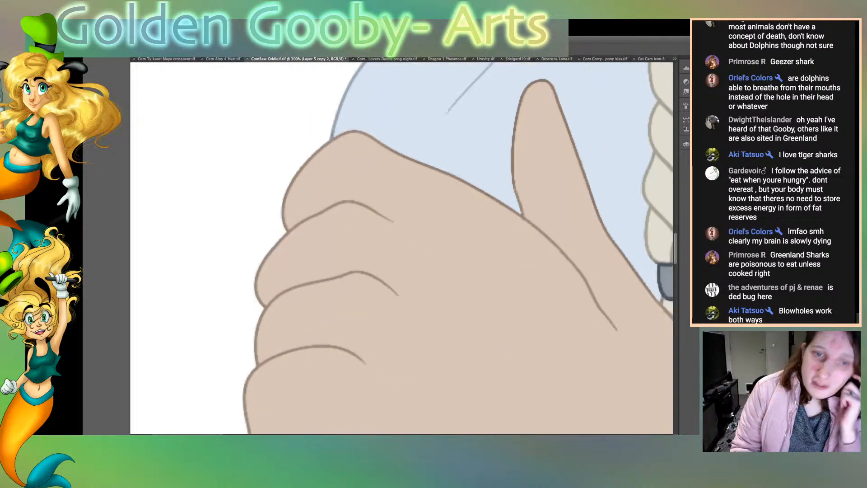
{"action": "scroll", "coordinate": [625, 126], "scroll_direction": "up", "scroll_amount": 3}
{"action": "scroll", "coordinate": [401, 248], "scroll_direction": "up", "scroll_amount": 1}
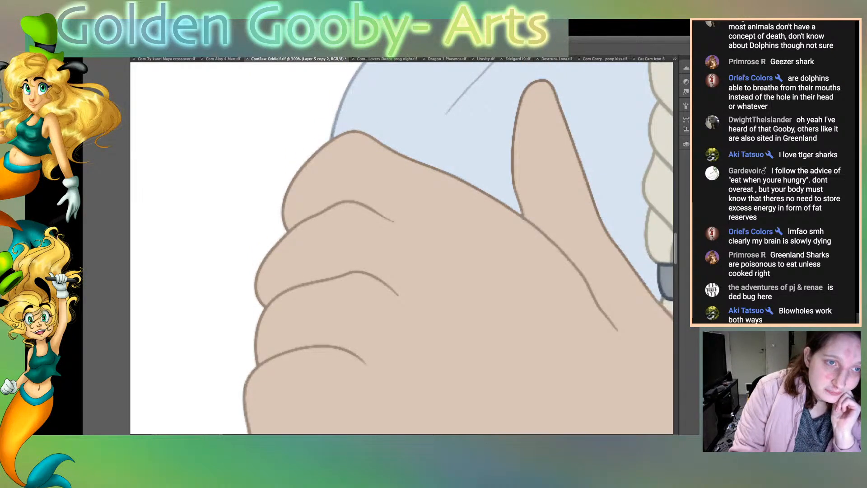
{"action": "left_click_drag", "start_coordinate": [383, 142], "coordinate": [451, 173]}
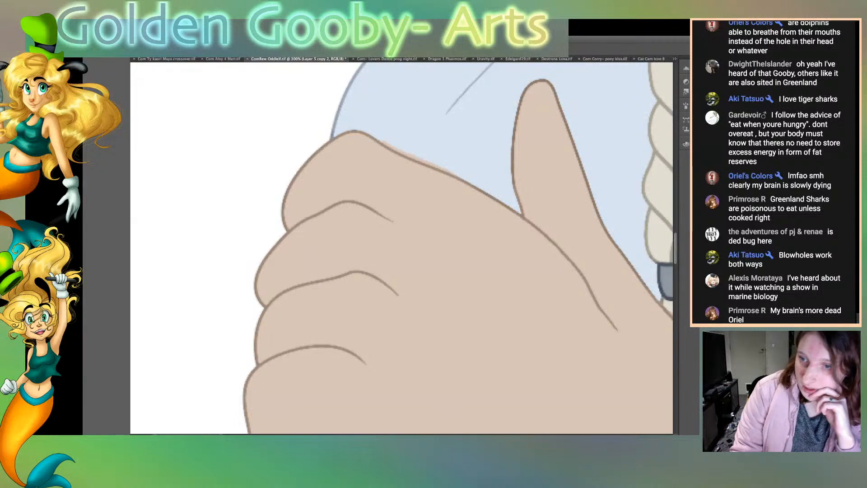
{"action": "left_click_drag", "start_coordinate": [471, 183], "coordinate": [520, 213]}
{"action": "mouse_move", "coordinate": [519, 103]}
{"action": "left_mouse_down"}
{"action": "mouse_move", "coordinate": [512, 184]}
{"action": "mouse_move", "coordinate": [520, 210]}
{"action": "left_mouse_up"}
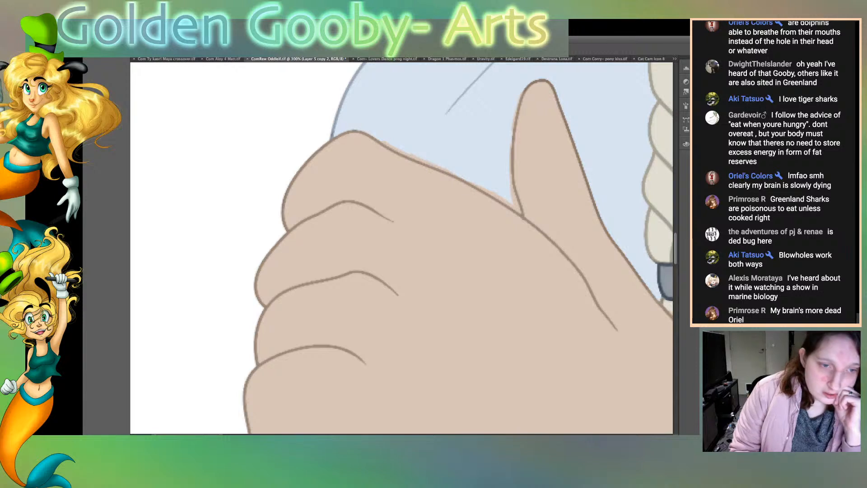
{"action": "scroll", "coordinate": [402, 248], "scroll_direction": "right", "scroll_amount": 5}
{"action": "mouse_move", "coordinate": [317, 84]}
{"action": "left_mouse_down"}
{"action": "mouse_move", "coordinate": [341, 85]}
{"action": "mouse_move", "coordinate": [363, 143]}
{"action": "left_mouse_up"}
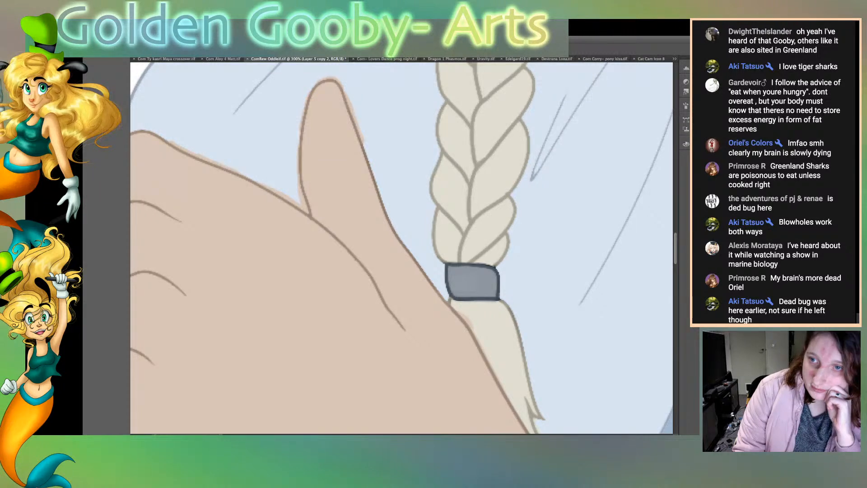
{"action": "mouse_move", "coordinate": [364, 141]}
{"action": "left_mouse_down"}
{"action": "mouse_move", "coordinate": [400, 239]}
{"action": "mouse_move", "coordinate": [442, 295]}
{"action": "left_mouse_up"}
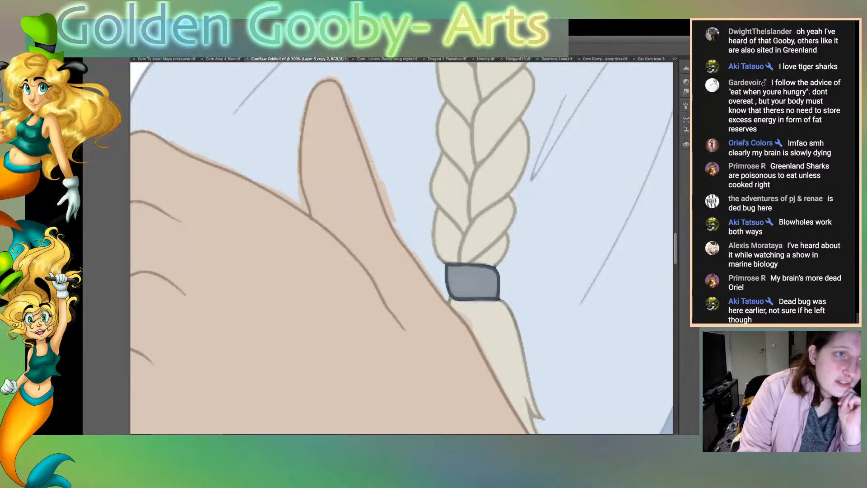
Step: Select the pale cloak area around the thumb to remove the skin-tone overspill, clear the selection, and touch up the upper knuckle line
{"action": "left_click", "coordinate": [402, 181]}
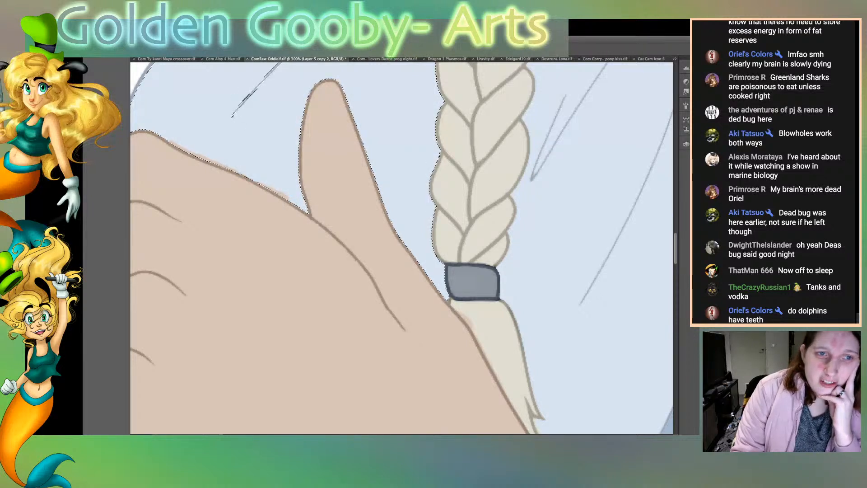
{"action": "scroll", "coordinate": [402, 248], "scroll_direction": "left", "scroll_amount": 5}
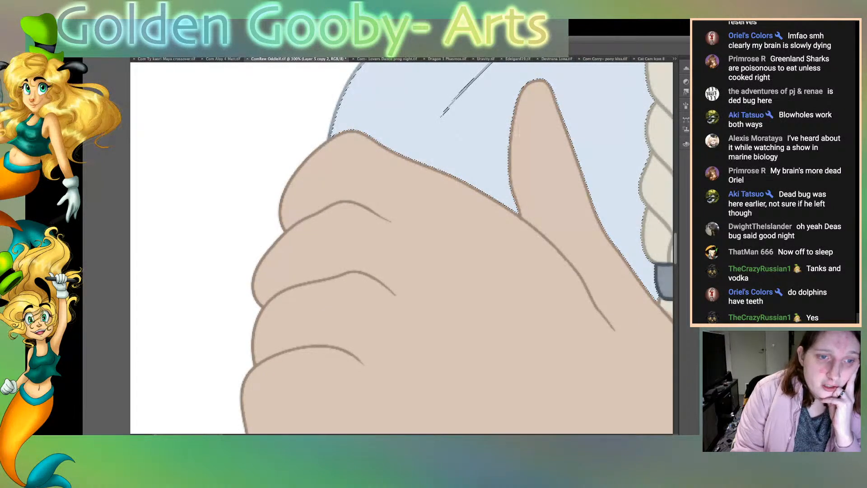
{"action": "key", "text": "ctrl+d"}
{"action": "left_click_drag", "start_coordinate": [346, 198], "coordinate": [409, 231]}
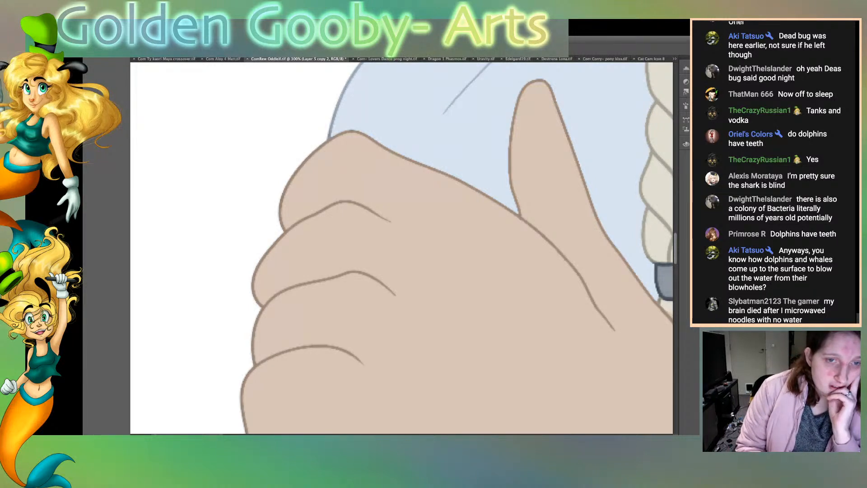
Step: Examine the coloured line art of the long hair and the face for remaining flaws
{"action": "scroll", "coordinate": [242, 119], "scroll_direction": "right", "scroll_amount": 20}
{"action": "scroll", "coordinate": [242, 119], "scroll_direction": "left", "scroll_amount": 3}
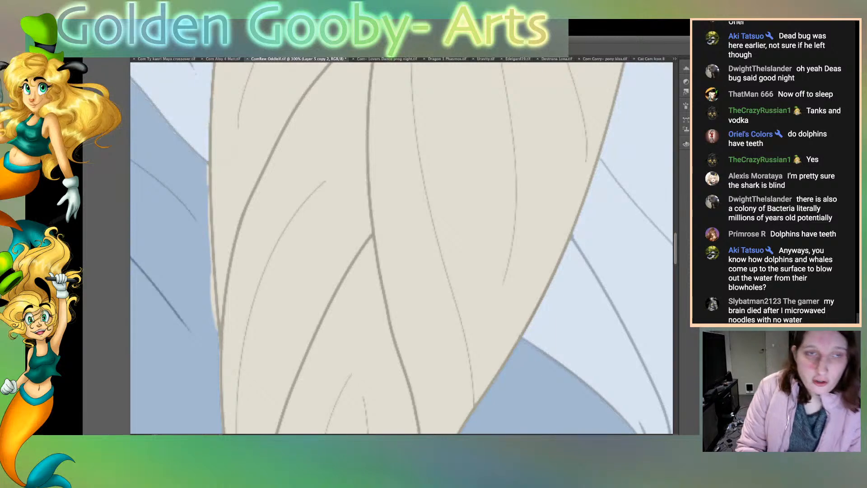
{"action": "scroll", "coordinate": [402, 248], "scroll_direction": "up", "scroll_amount": 15}
{"action": "scroll", "coordinate": [402, 247], "scroll_direction": "up", "scroll_amount": 10}
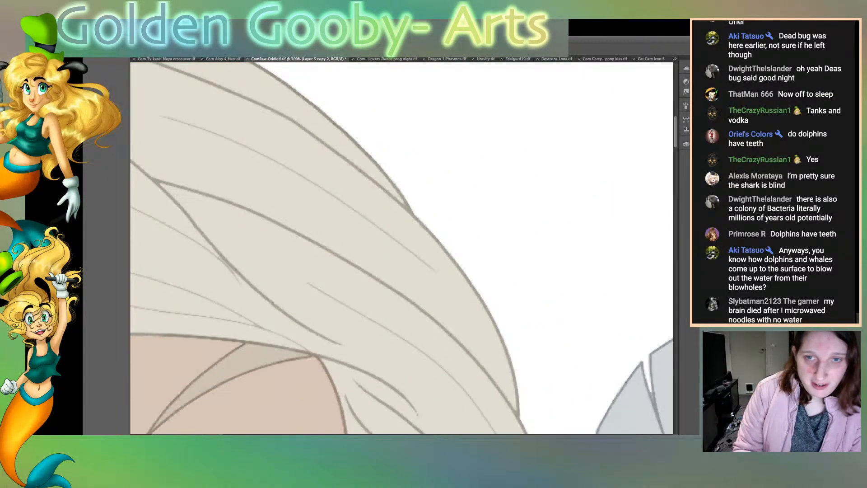
{"action": "scroll", "coordinate": [401, 248], "scroll_direction": "down", "scroll_amount": 10}
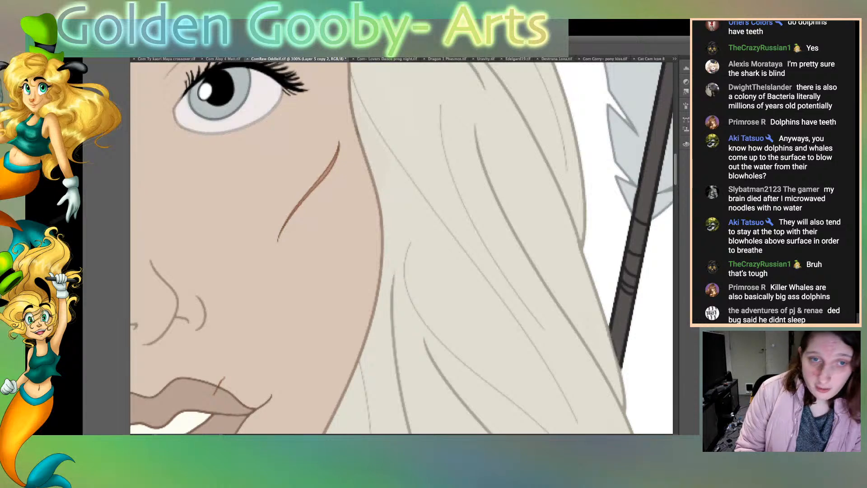
{"action": "scroll", "coordinate": [401, 248], "scroll_direction": "down", "scroll_amount": 10}
{"action": "scroll", "coordinate": [401, 248], "scroll_direction": "down", "scroll_amount": 2}
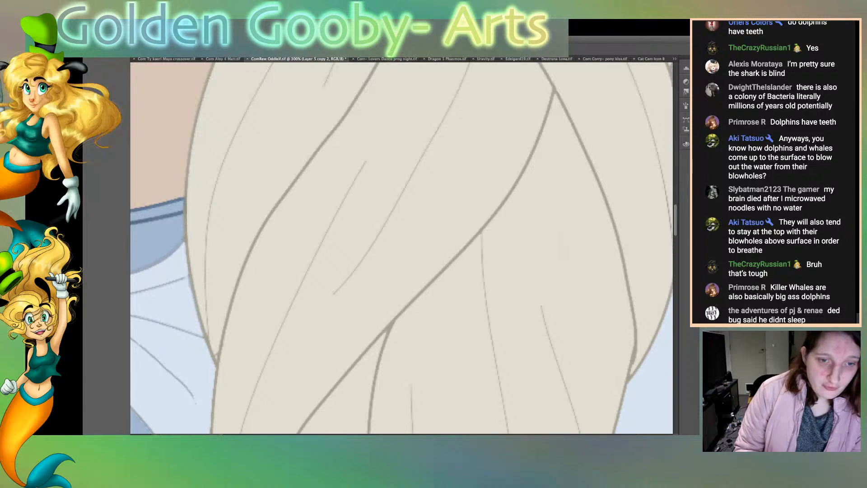
Step: Paint pale blue along the cloak edge between the clasp and the hair, and remove the overspill within the selected darker blue neckline panel
{"action": "scroll", "coordinate": [401, 248], "scroll_direction": "left", "scroll_amount": 5}
{"action": "scroll", "coordinate": [401, 248], "scroll_direction": "left", "scroll_amount": 3}
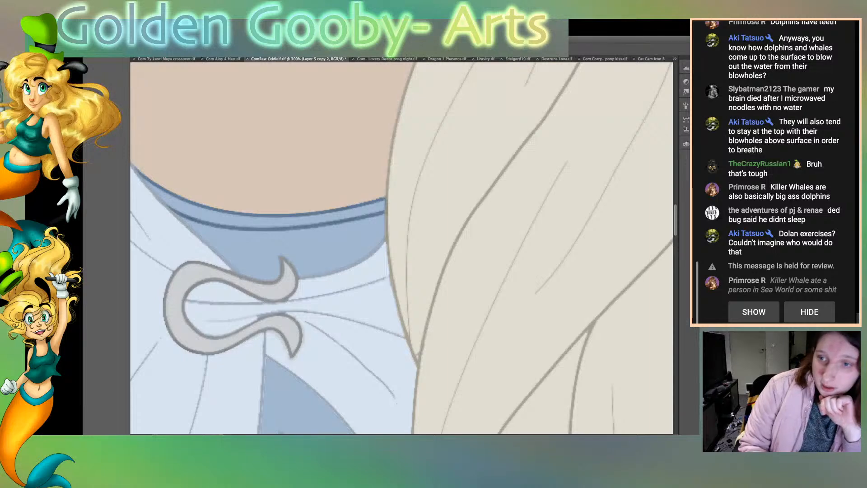
{"action": "left_click_drag", "start_coordinate": [326, 272], "coordinate": [383, 238]}
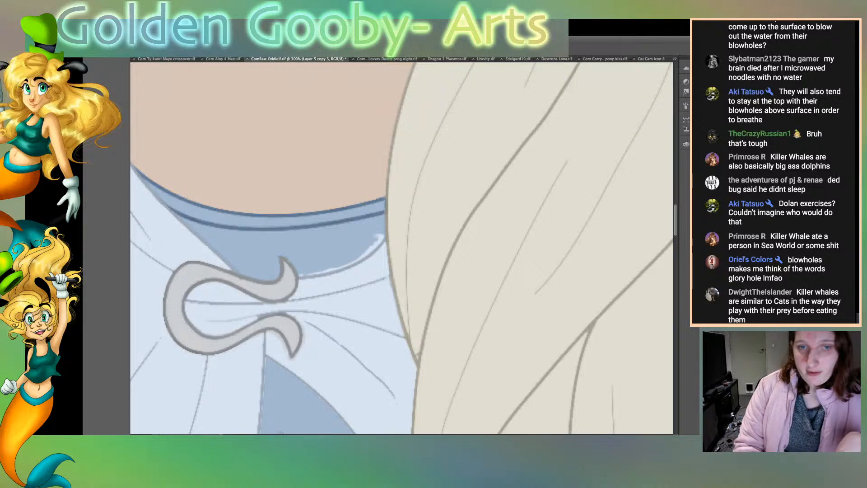
{"action": "left_click", "coordinate": [298, 248]}
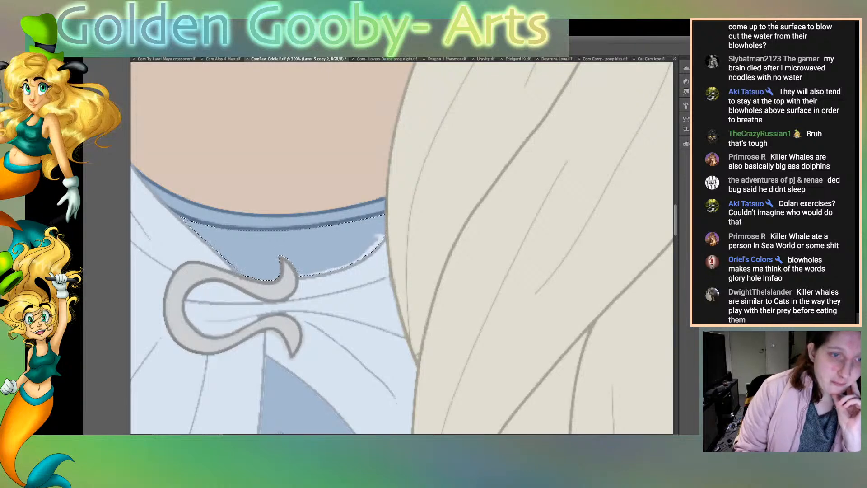
{"action": "left_click_drag", "start_coordinate": [356, 260], "coordinate": [381, 238]}
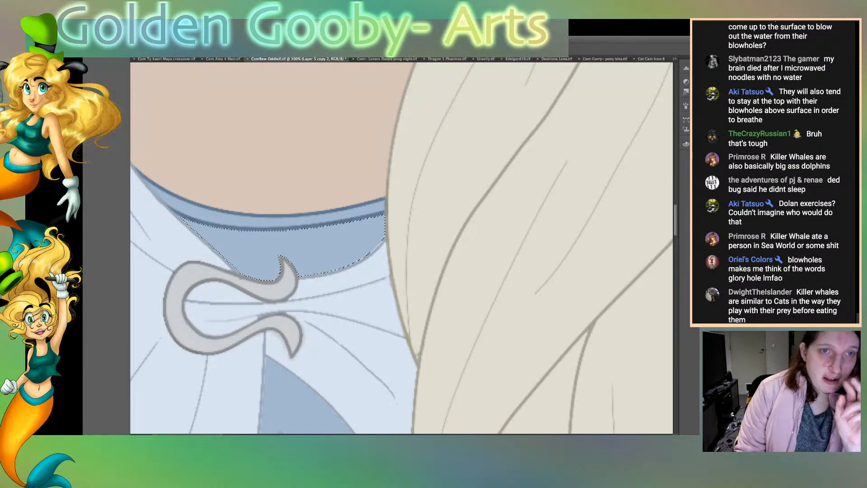
Step: Recolour the black dress fold line beside the grey hair tie blue, and clean the pale smudge next to the hair above it
{"action": "scroll", "coordinate": [401, 248], "scroll_direction": "down", "scroll_amount": 6}
{"action": "scroll", "coordinate": [401, 247], "scroll_direction": "down", "scroll_amount": 8}
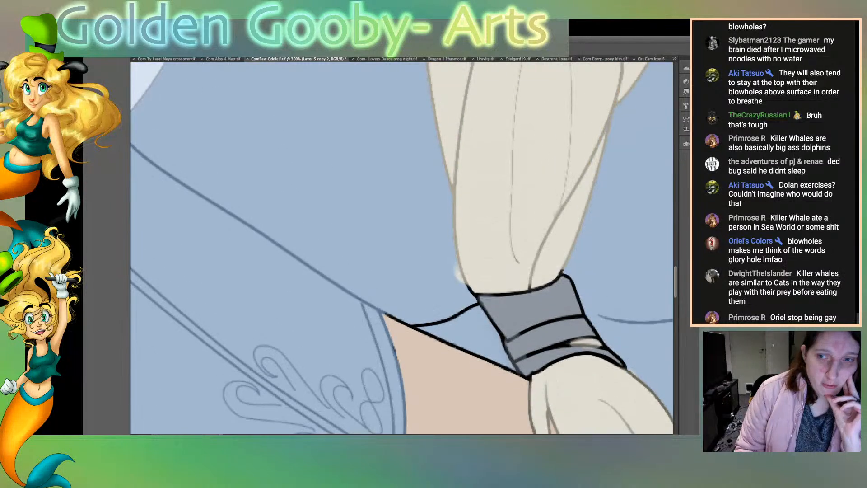
{"action": "scroll", "coordinate": [401, 247], "scroll_direction": "down", "scroll_amount": 1}
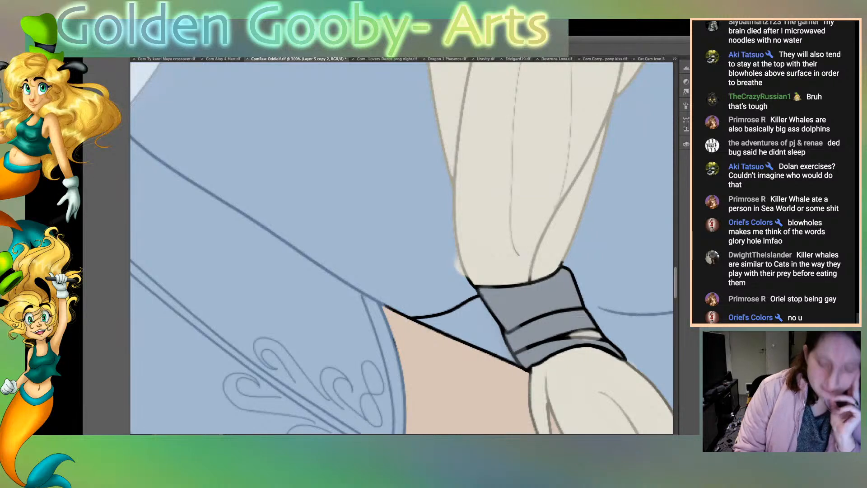
{"action": "mouse_move", "coordinate": [448, 312]}
{"action": "left_mouse_down"}
{"action": "mouse_move", "coordinate": [409, 317]}
{"action": "mouse_move", "coordinate": [476, 296]}
{"action": "left_mouse_up"}
{"action": "left_click_drag", "start_coordinate": [460, 274], "coordinate": [456, 259]}
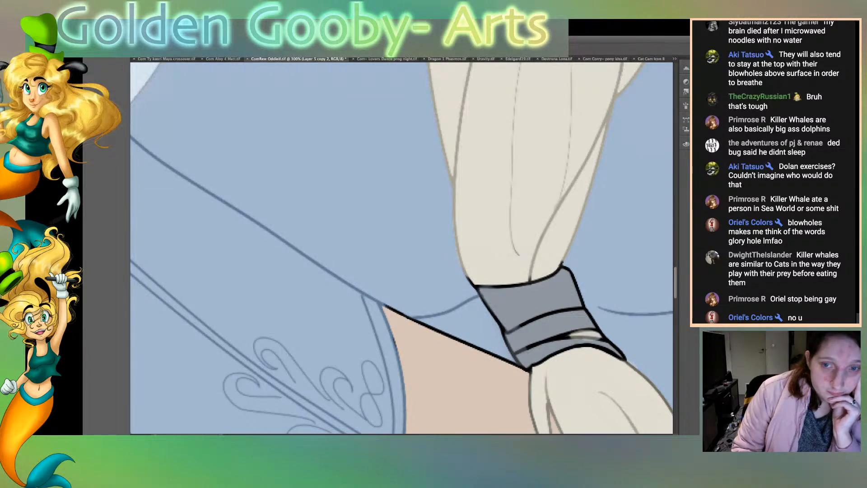
Step: Paint pale blue over the dress side of the cloak edges below the clasp, along the upper diagonal and down the long opening
{"action": "scroll", "coordinate": [402, 248], "scroll_direction": "up", "scroll_amount": 1}
{"action": "scroll", "coordinate": [401, 247], "scroll_direction": "up", "scroll_amount": 10}
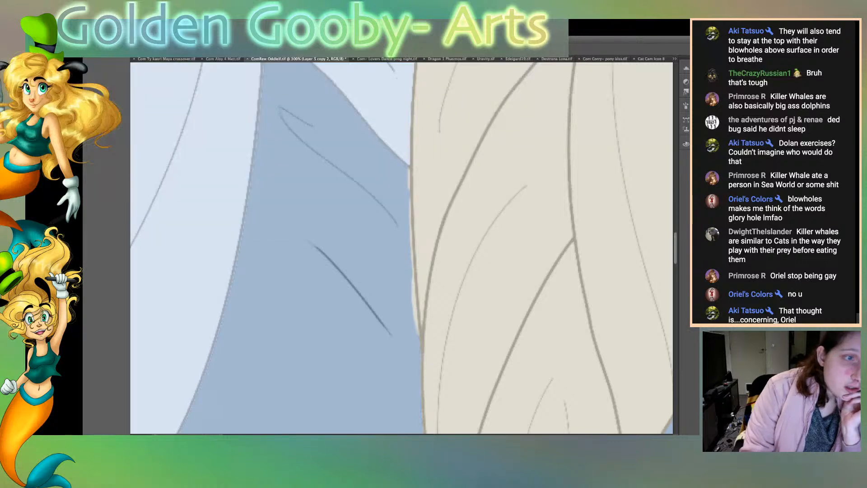
{"action": "scroll", "coordinate": [402, 248], "scroll_direction": "up", "scroll_amount": 3}
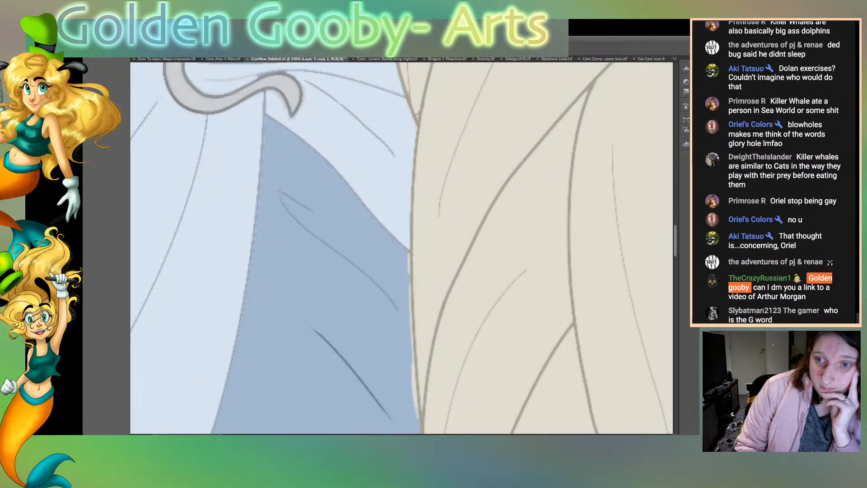
{"action": "mouse_move", "coordinate": [266, 118]}
{"action": "left_mouse_down"}
{"action": "mouse_move", "coordinate": [328, 165]}
{"action": "mouse_move", "coordinate": [408, 258]}
{"action": "left_mouse_up"}
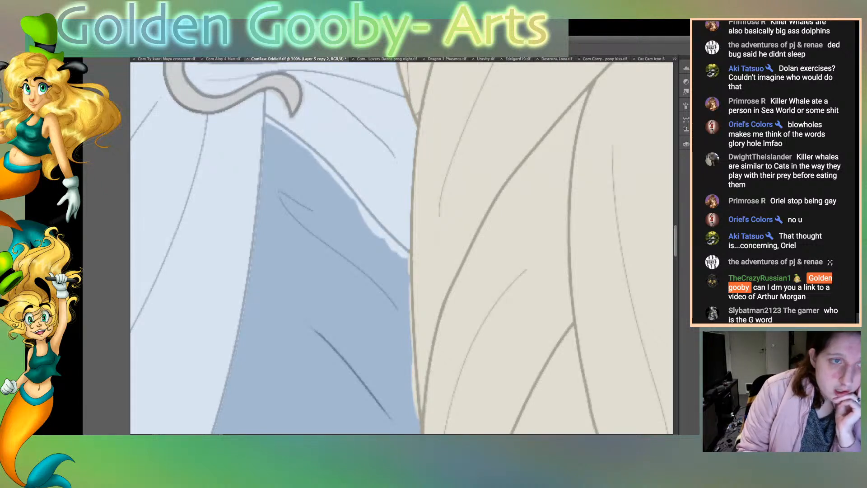
{"action": "left_click_drag", "start_coordinate": [269, 125], "coordinate": [252, 276]}
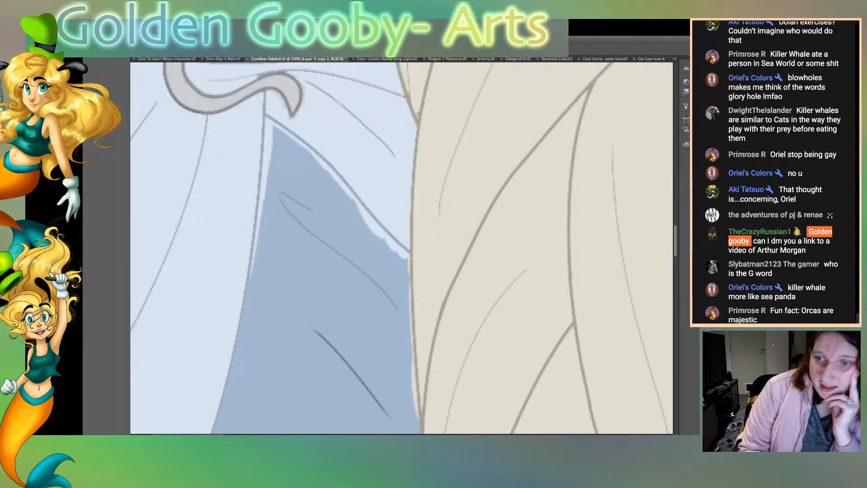
{"action": "left_click_drag", "start_coordinate": [259, 237], "coordinate": [219, 433]}
Step: Continue the pale blue along the lower curved cloak edge down to the sleeve cuff
{"action": "scroll", "coordinate": [401, 248], "scroll_direction": "down", "scroll_amount": 8}
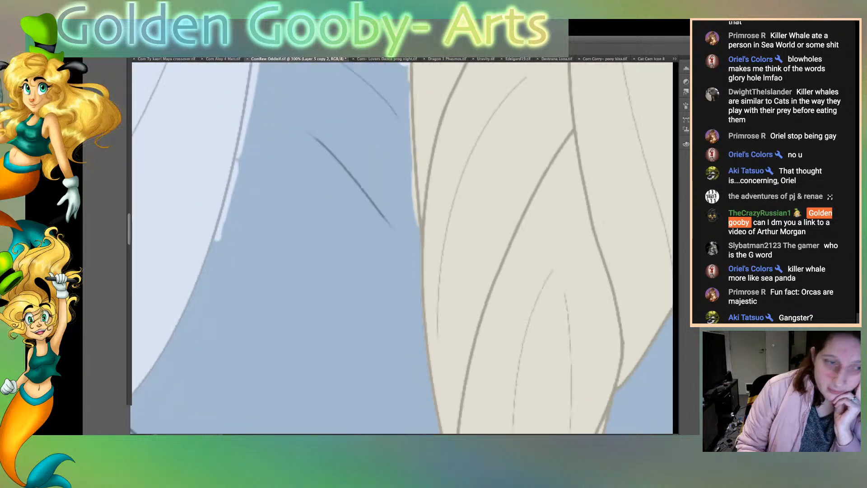
{"action": "scroll", "coordinate": [402, 248], "scroll_direction": "left", "scroll_amount": 6}
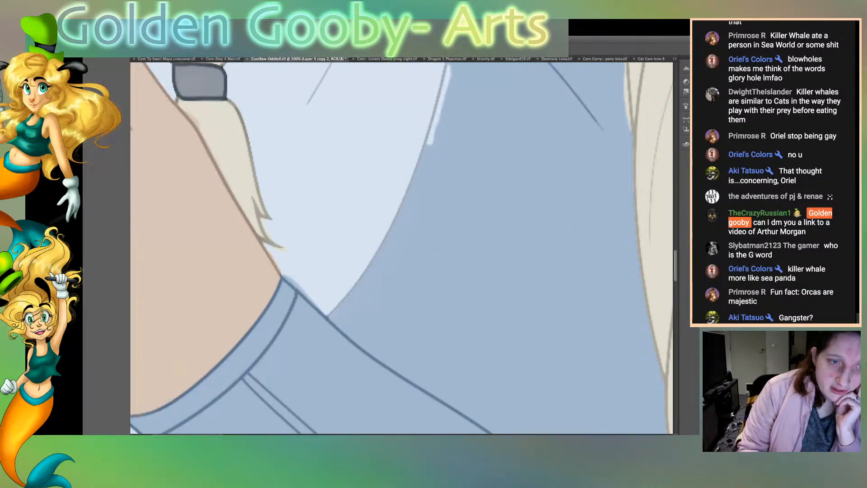
{"action": "mouse_move", "coordinate": [334, 310]}
{"action": "left_mouse_down"}
{"action": "mouse_move", "coordinate": [393, 229]}
{"action": "mouse_move", "coordinate": [418, 171]}
{"action": "left_mouse_up"}
{"action": "left_click_drag", "start_coordinate": [405, 211], "coordinate": [436, 127]}
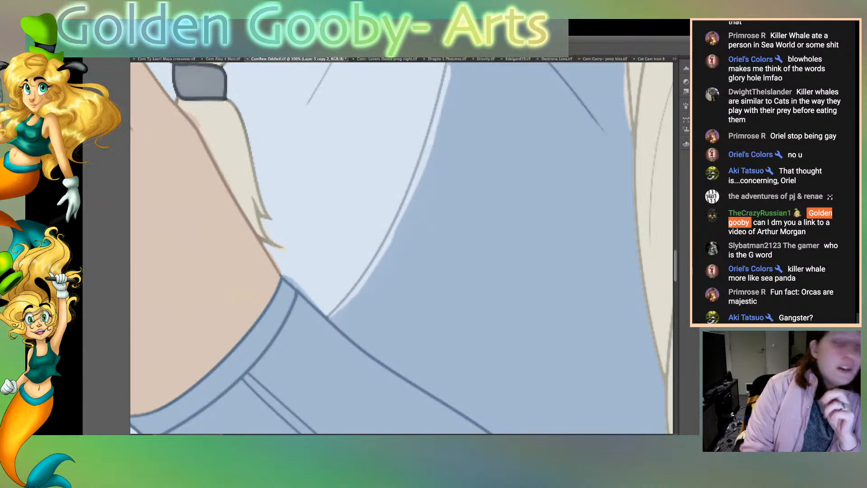
{"action": "left_click", "coordinate": [352, 208]}
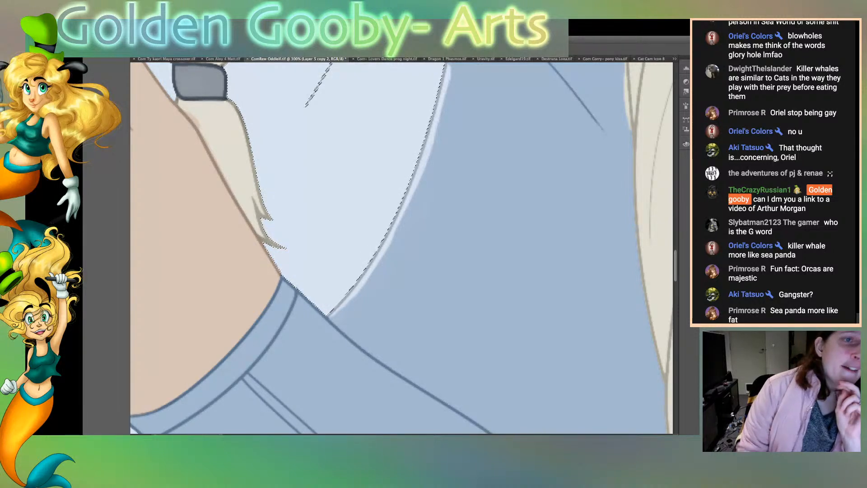
{"action": "scroll", "coordinate": [401, 247], "scroll_direction": "up", "scroll_amount": 15}
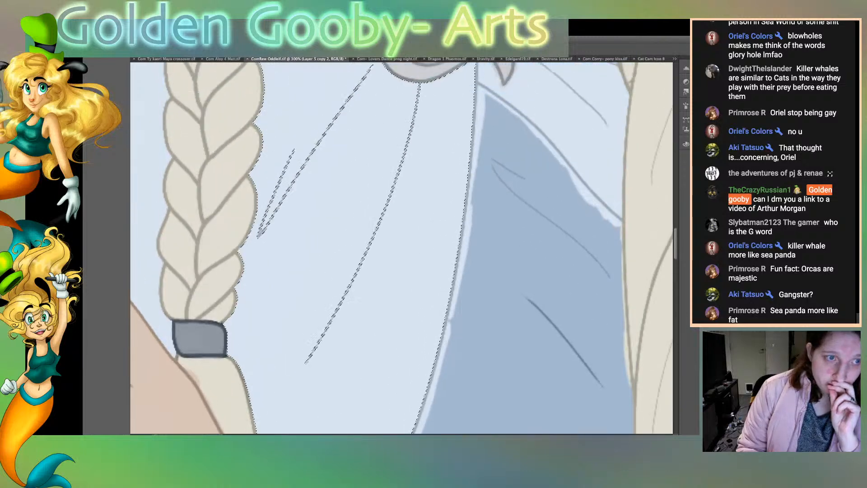
{"action": "scroll", "coordinate": [401, 247], "scroll_direction": "down", "scroll_amount": 10}
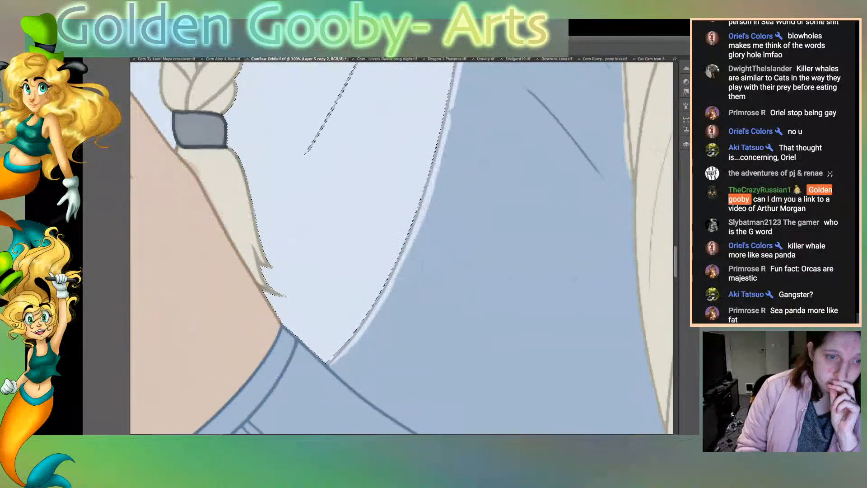
{"action": "key", "text": "ctrl+d"}
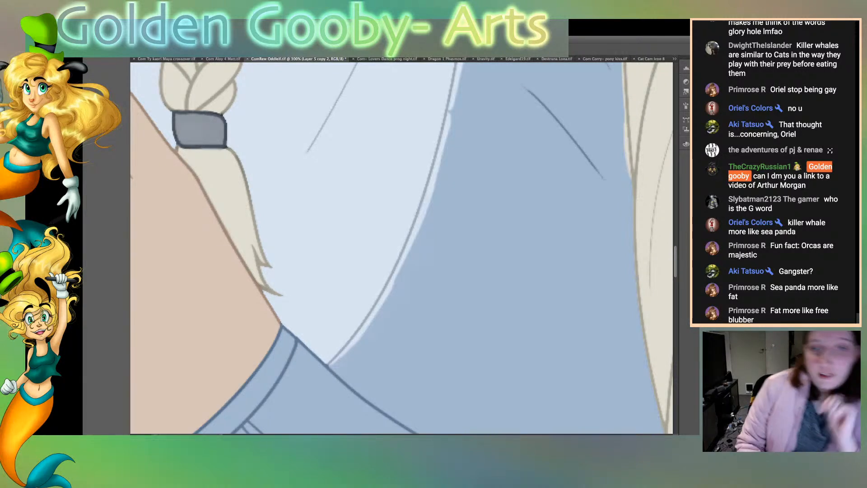
Step: Select the darker blue dress panel below the clasp and remove the pale blue overspill along its edges
{"action": "left_click", "coordinate": [497, 253]}
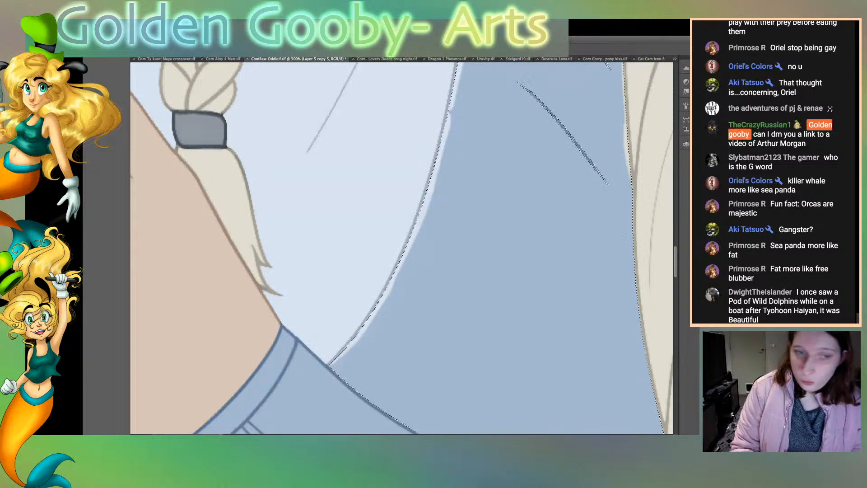
{"action": "key", "text": "ctrl+minus"}
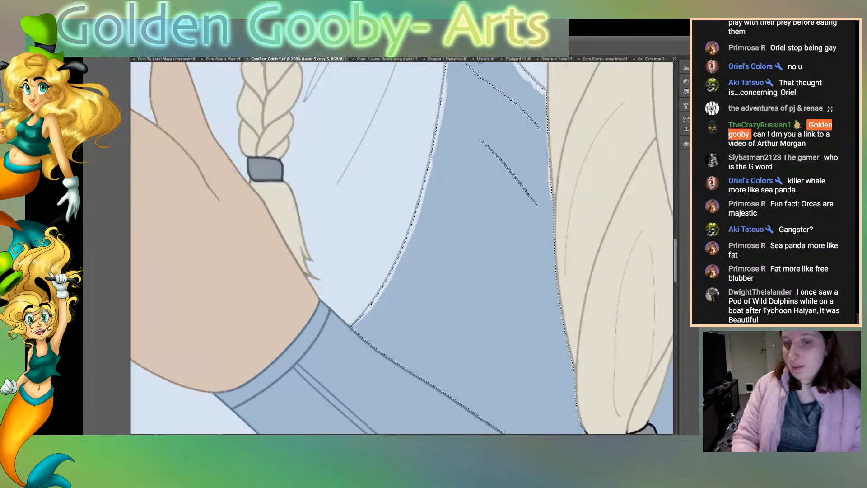
{"action": "scroll", "coordinate": [402, 248], "scroll_direction": "up", "scroll_amount": 3}
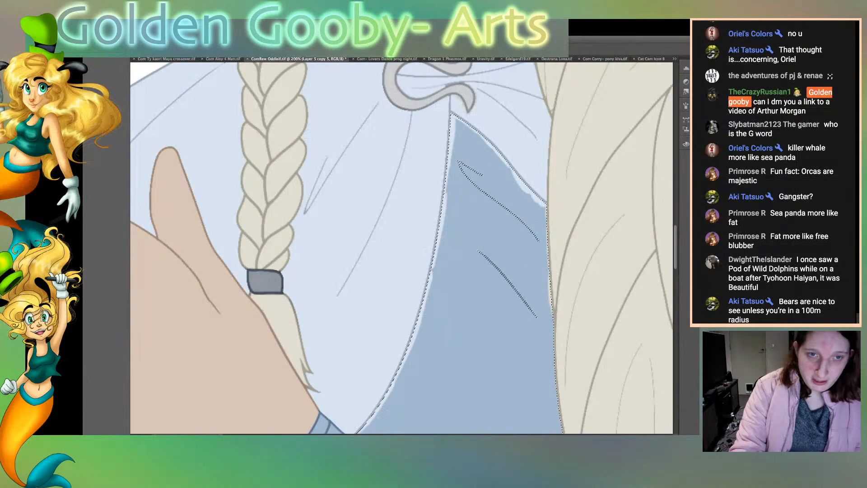
{"action": "key", "text": "ctrl+minus"}
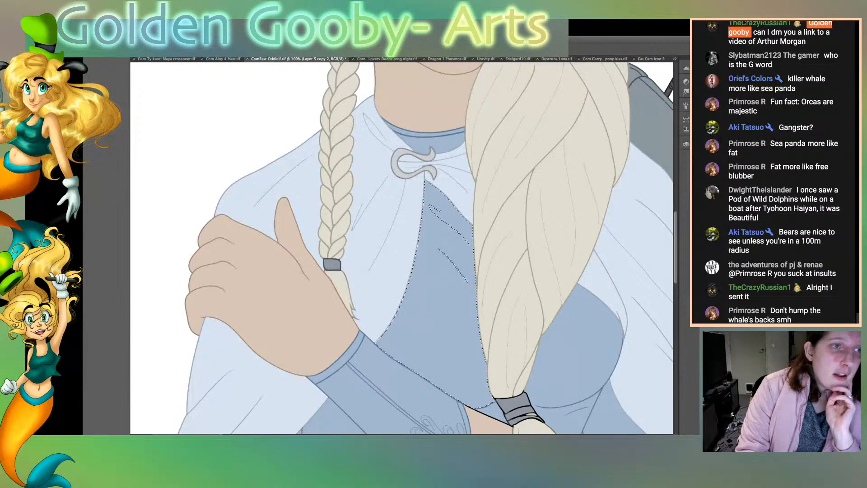
{"action": "key", "text": "ctrl+plus"}
{"action": "key", "text": "ctrl+plus"}
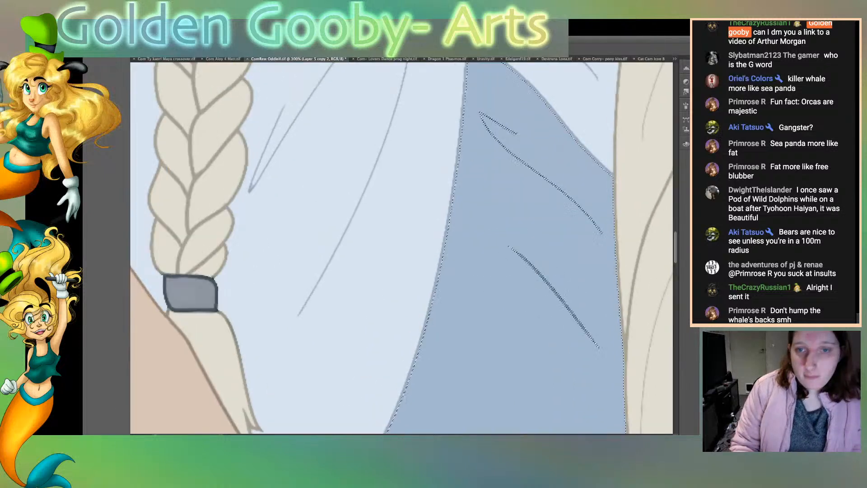
{"action": "scroll", "coordinate": [401, 248], "scroll_direction": "up", "scroll_amount": 5}
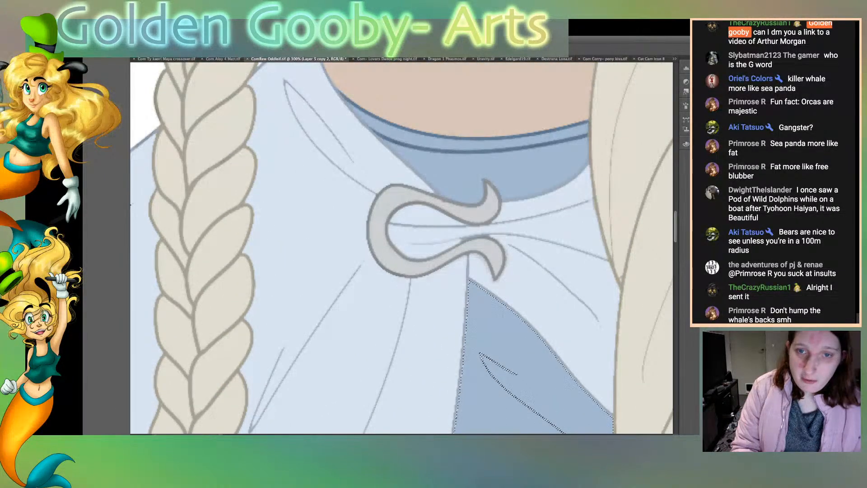
{"action": "left_click", "coordinate": [542, 298]}
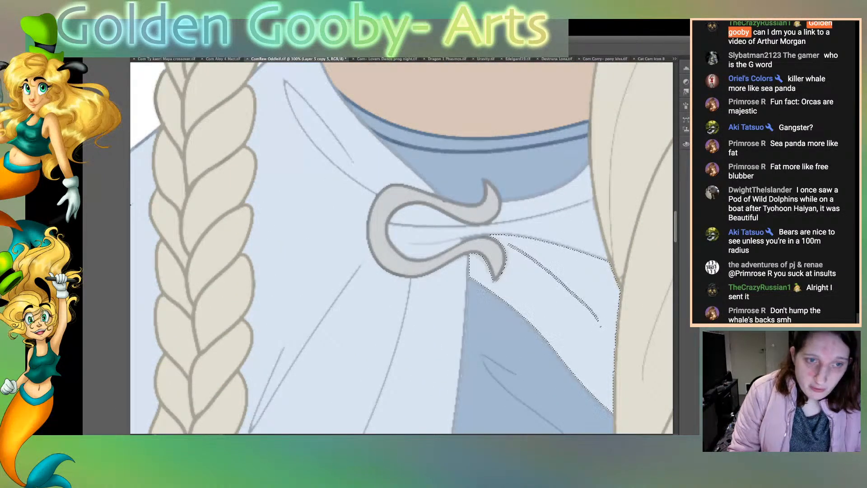
{"action": "left_click", "coordinate": [560, 231], "text": "shift"}
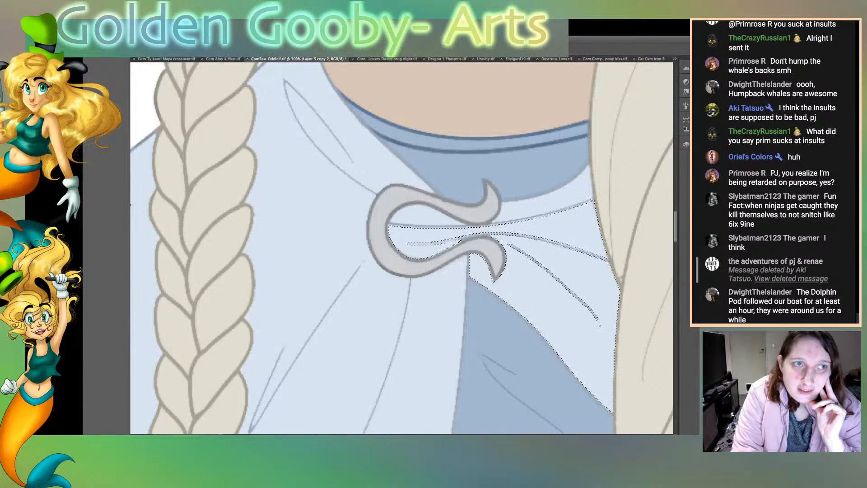
{"action": "key", "text": "ctrl+d"}
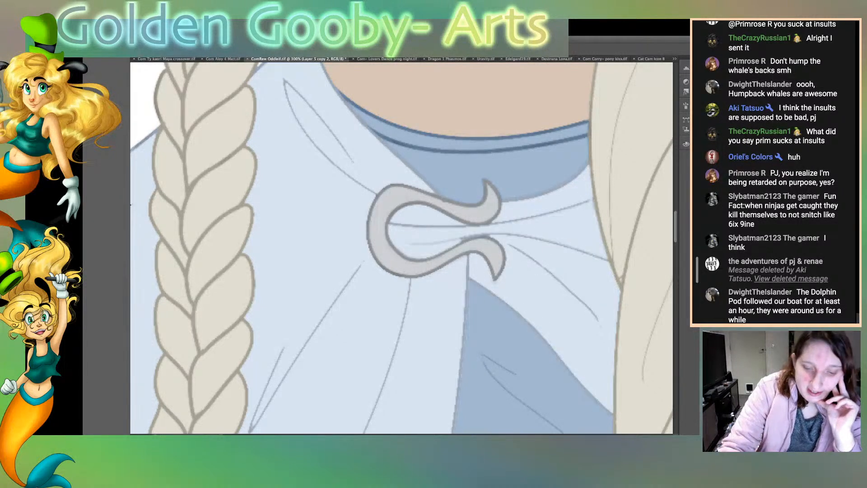
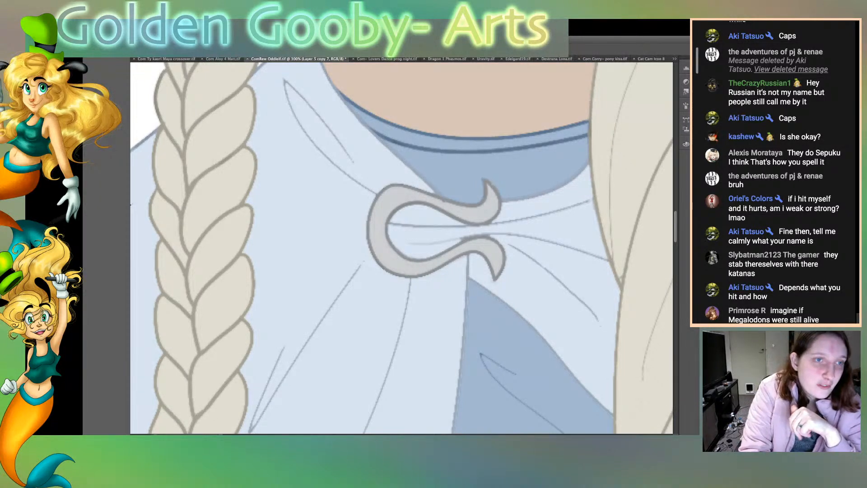
Step: Recolour the remaining dark outline at the lower end of the long hair lock beige, just above the grey hair tie
{"action": "scroll", "coordinate": [402, 248], "scroll_direction": "down", "scroll_amount": 15}
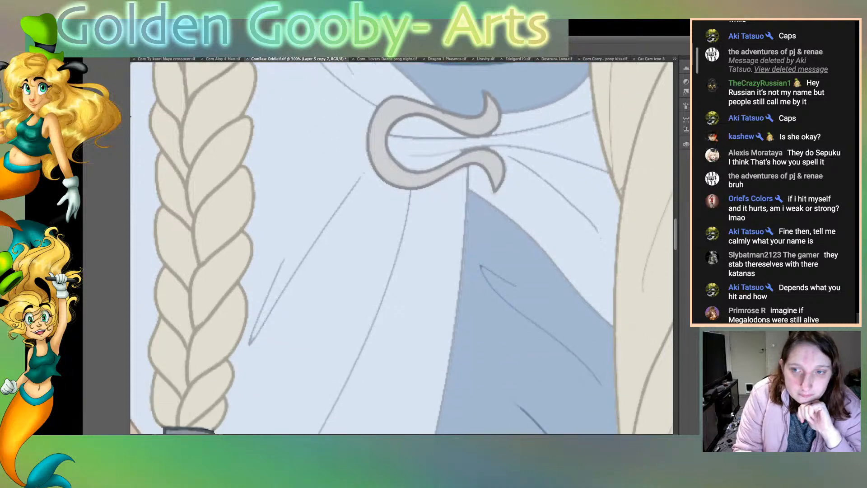
{"action": "scroll", "coordinate": [401, 248], "scroll_direction": "up", "scroll_amount": 4}
{"action": "scroll", "coordinate": [402, 248], "scroll_direction": "up", "scroll_amount": 3}
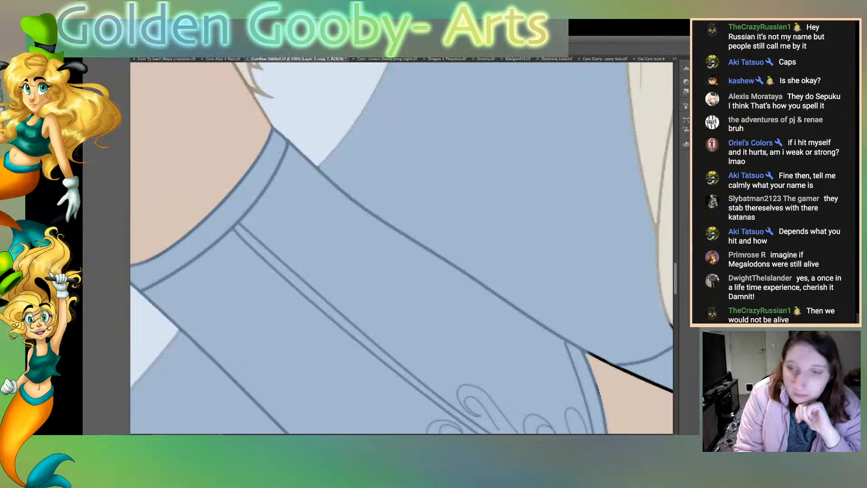
{"action": "scroll", "coordinate": [401, 248], "scroll_direction": "down", "scroll_amount": 2}
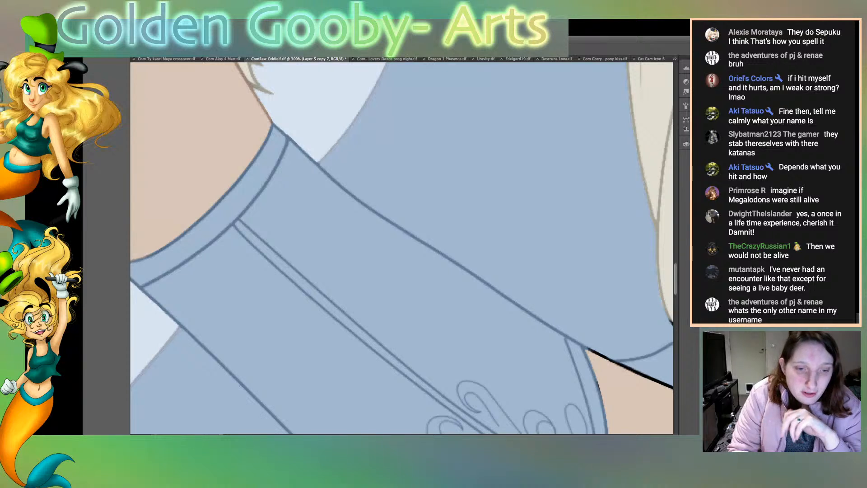
{"action": "scroll", "coordinate": [401, 248], "scroll_direction": "right", "scroll_amount": 10}
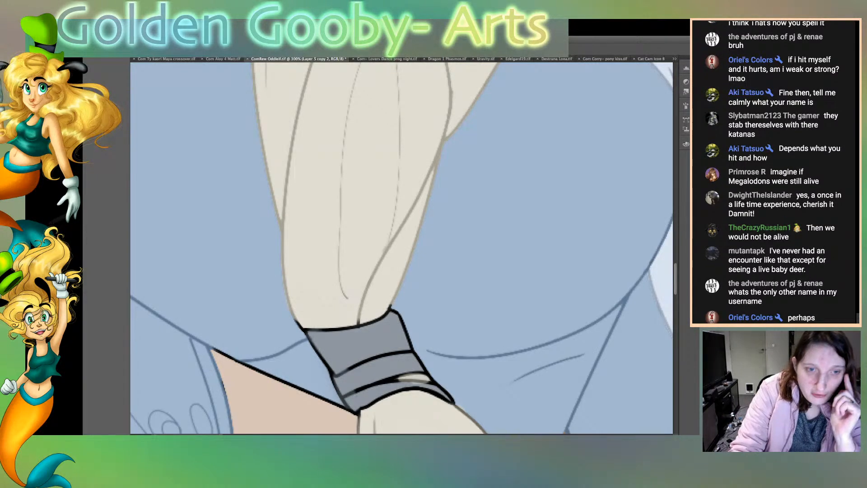
{"action": "mouse_move", "coordinate": [292, 315]}
{"action": "left_mouse_down"}
{"action": "mouse_move", "coordinate": [301, 326]}
{"action": "mouse_move", "coordinate": [280, 232]}
{"action": "left_mouse_up"}
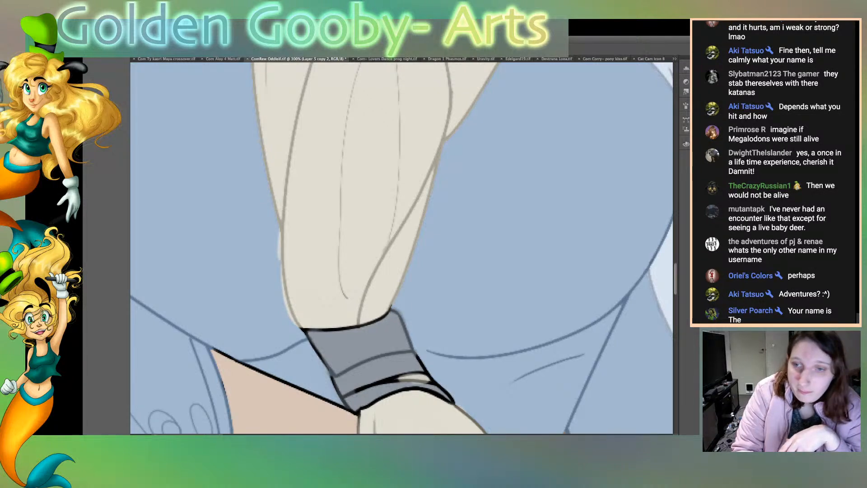
Step: Recolour the hair tie's black lines dark grey and the black hair edge meeting its upper band beige
{"action": "mouse_move", "coordinate": [332, 377]}
{"action": "left_mouse_down"}
{"action": "mouse_move", "coordinate": [347, 404]}
{"action": "mouse_move", "coordinate": [424, 389]}
{"action": "mouse_move", "coordinate": [447, 399]}
{"action": "mouse_move", "coordinate": [428, 383]}
{"action": "mouse_move", "coordinate": [384, 382]}
{"action": "mouse_move", "coordinate": [435, 372]}
{"action": "mouse_move", "coordinate": [425, 367]}
{"action": "left_mouse_up"}
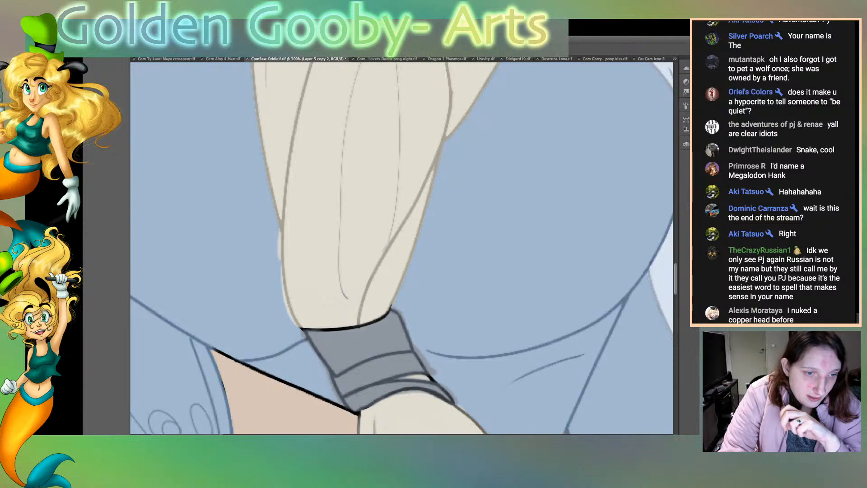
{"action": "mouse_move", "coordinate": [303, 330]}
{"action": "left_mouse_down"}
{"action": "mouse_move", "coordinate": [370, 325]}
{"action": "mouse_move", "coordinate": [391, 309]}
{"action": "mouse_move", "coordinate": [310, 329]}
{"action": "mouse_move", "coordinate": [390, 313]}
{"action": "left_mouse_up"}
{"action": "left_click_drag", "start_coordinate": [300, 329], "coordinate": [363, 330]}
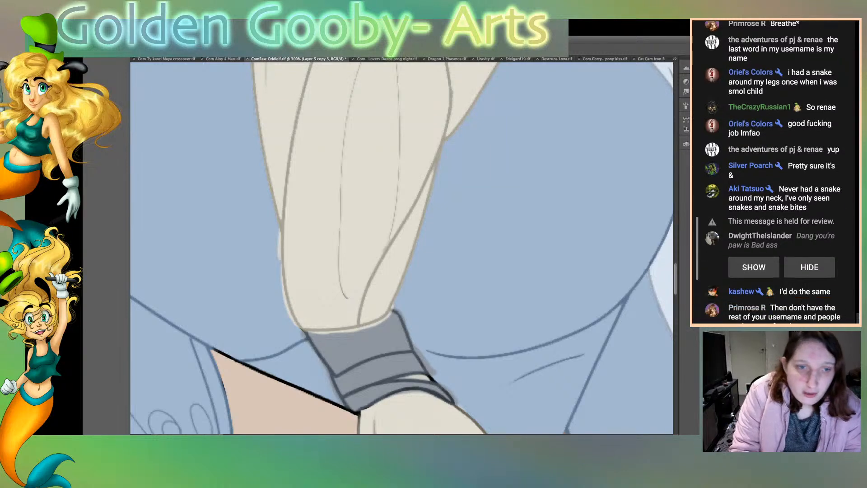
Step: Select the blue dress areas beside the hair and the tie's upper band in turn, and clean the overspill along their edges
{"action": "left_click", "coordinate": [533, 235]}
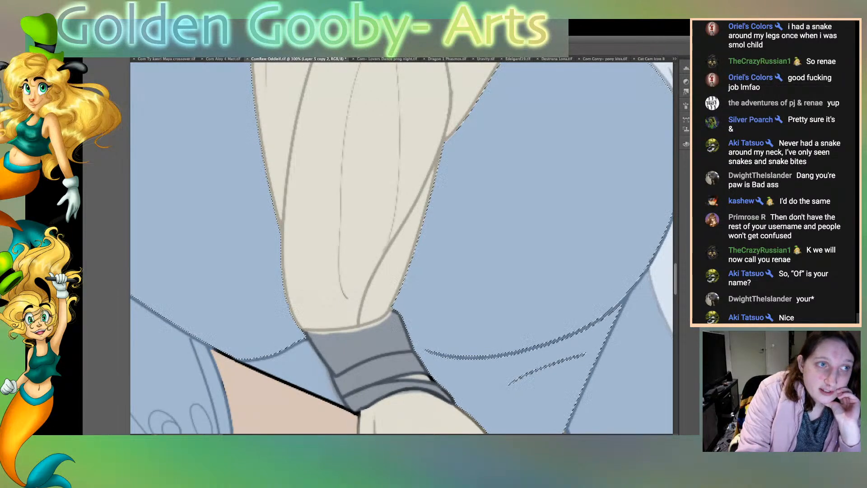
{"action": "left_click", "coordinate": [365, 348]}
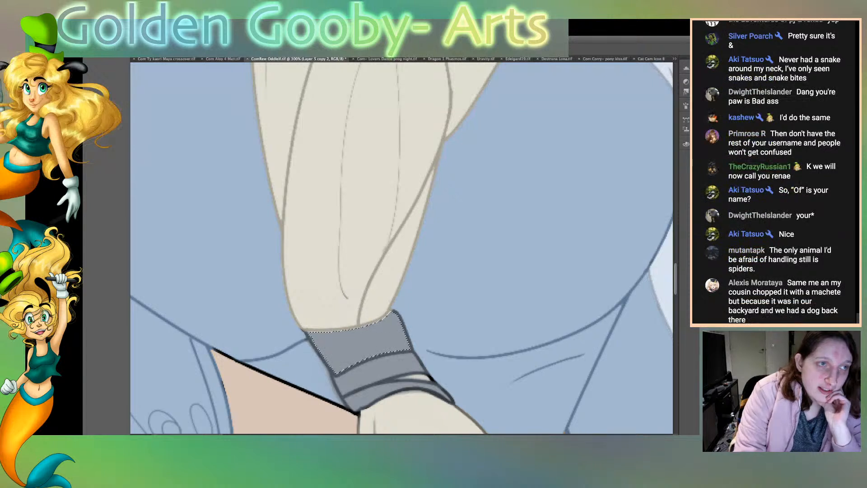
{"action": "key", "text": "ctrl+d"}
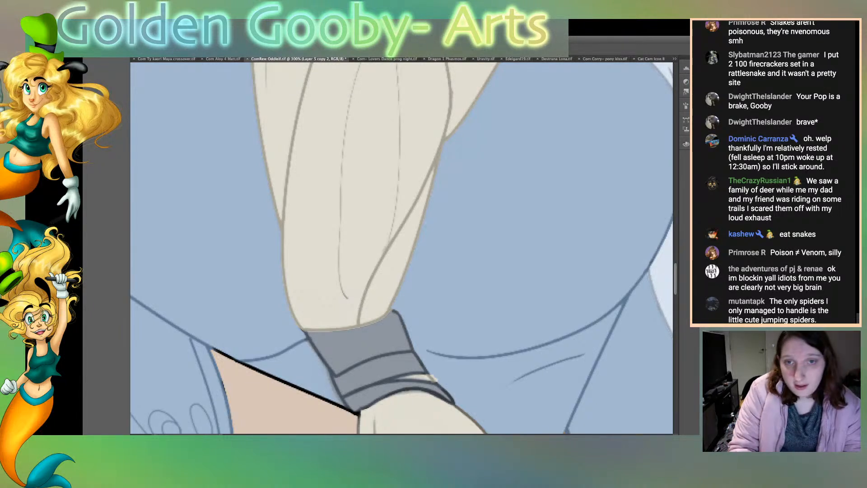
{"action": "key", "text": "super+z"}
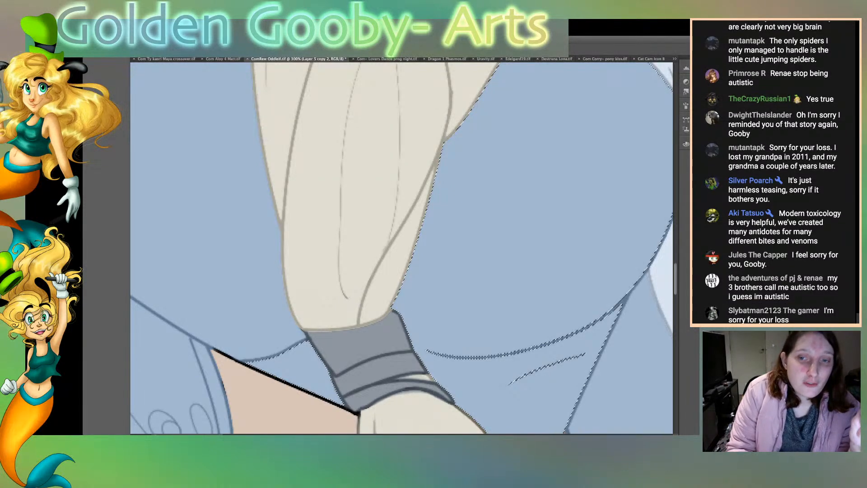
Step: Paint light beige over the dark outlines of the pointed hair strands below the grey tie
{"action": "scroll", "coordinate": [402, 248], "scroll_direction": "down", "scroll_amount": 5}
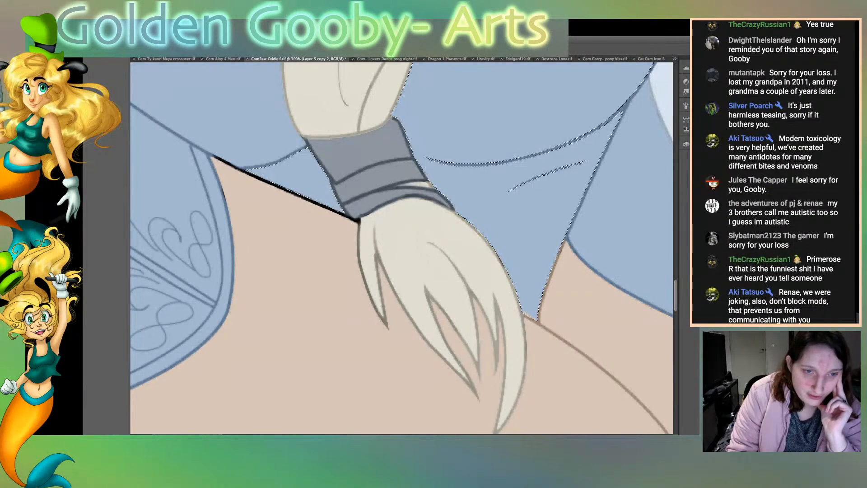
{"action": "mouse_move", "coordinate": [358, 240]}
{"action": "left_mouse_down"}
{"action": "mouse_move", "coordinate": [387, 330]}
{"action": "mouse_move", "coordinate": [377, 256]}
{"action": "mouse_move", "coordinate": [389, 293]}
{"action": "mouse_move", "coordinate": [415, 330]}
{"action": "mouse_move", "coordinate": [496, 410]}
{"action": "left_mouse_up"}
{"action": "mouse_move", "coordinate": [481, 410]}
{"action": "left_mouse_down"}
{"action": "mouse_move", "coordinate": [429, 297]}
{"action": "mouse_move", "coordinate": [458, 360]}
{"action": "left_mouse_up"}
{"action": "mouse_move", "coordinate": [433, 301]}
{"action": "left_mouse_down"}
{"action": "mouse_move", "coordinate": [483, 369]}
{"action": "mouse_move", "coordinate": [481, 387]}
{"action": "left_mouse_up"}
{"action": "mouse_move", "coordinate": [482, 388]}
{"action": "left_mouse_down"}
{"action": "mouse_move", "coordinate": [476, 300]}
{"action": "mouse_move", "coordinate": [499, 358]}
{"action": "mouse_move", "coordinate": [501, 328]}
{"action": "left_mouse_up"}
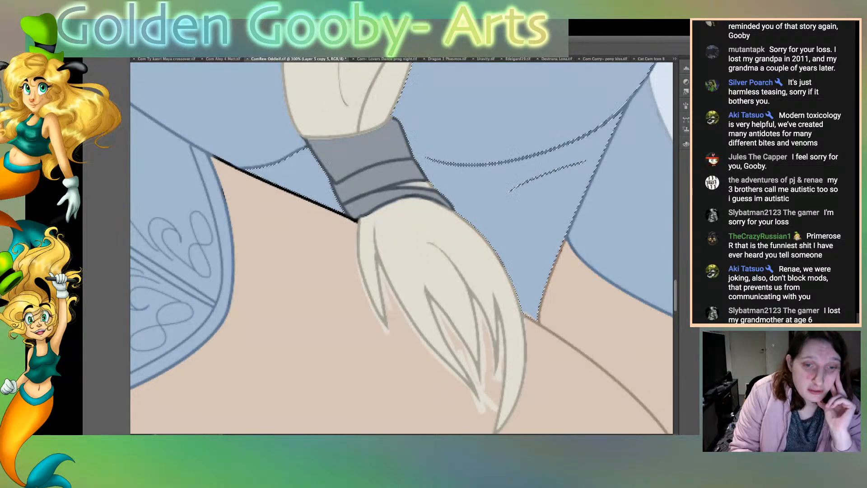
Step: Select the skin area around the hair strands and remove the beige overspill outside their outlines
{"action": "key", "text": "super+d"}
{"action": "left_click", "coordinate": [298, 316]}
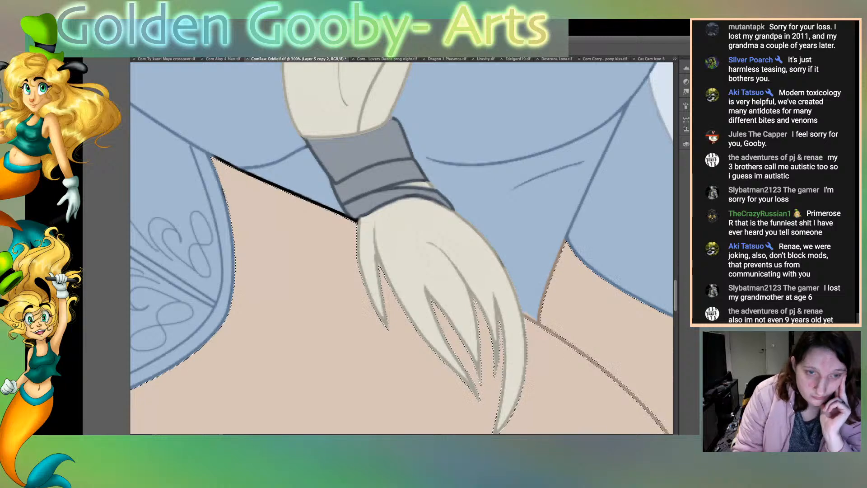
{"action": "scroll", "coordinate": [401, 247], "scroll_direction": "down", "scroll_amount": 3}
{"action": "scroll", "coordinate": [402, 248], "scroll_direction": "down", "scroll_amount": 1}
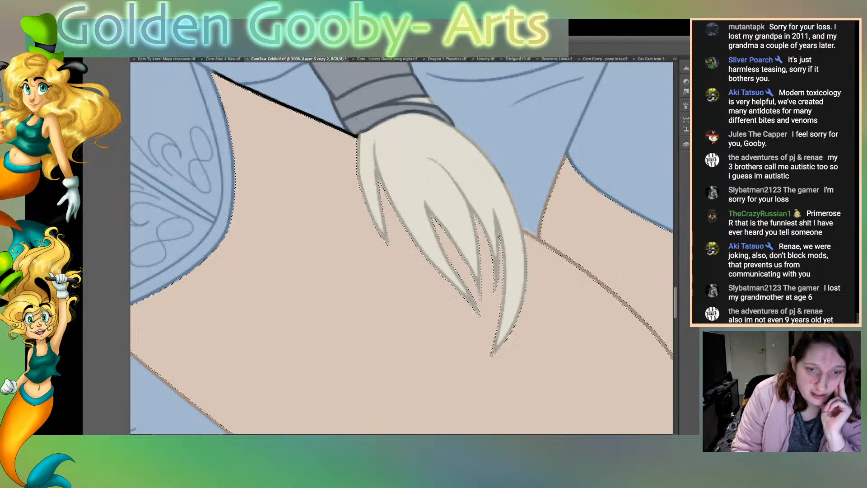
Step: Select the dress areas above the forearm and recolour the black line between dress and skin brown, down to the hair tie
{"action": "scroll", "coordinate": [401, 248], "scroll_direction": "up", "scroll_amount": 7}
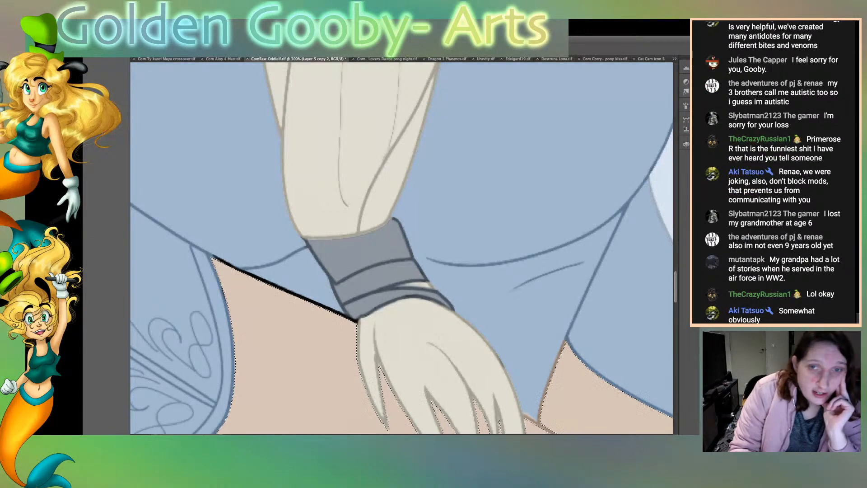
{"action": "left_click", "coordinate": [266, 239]}
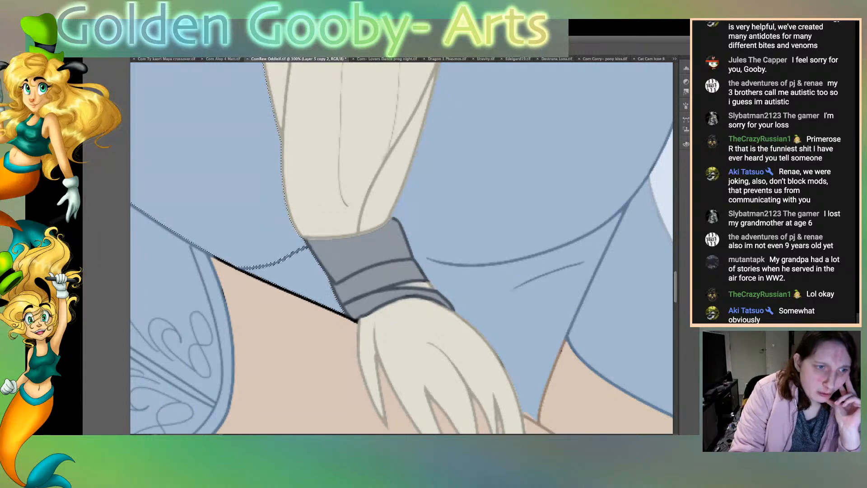
{"action": "left_click_drag", "start_coordinate": [239, 270], "coordinate": [264, 281]}
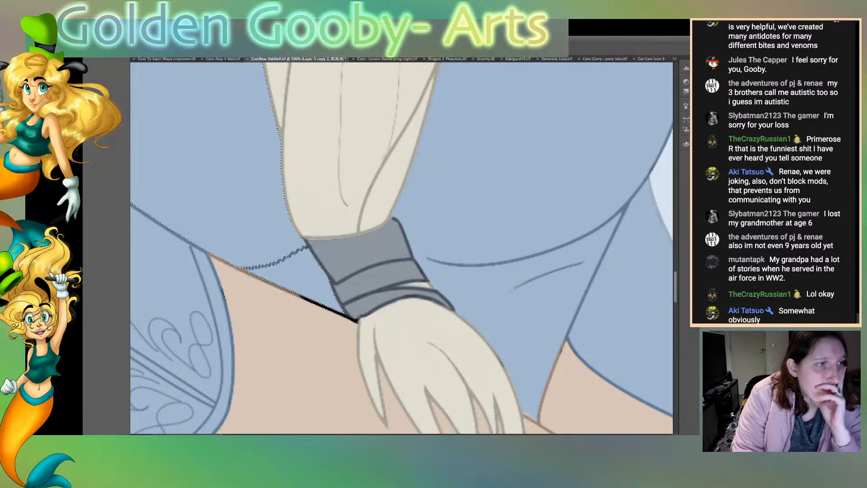
{"action": "left_click_drag", "start_coordinate": [297, 295], "coordinate": [327, 309]}
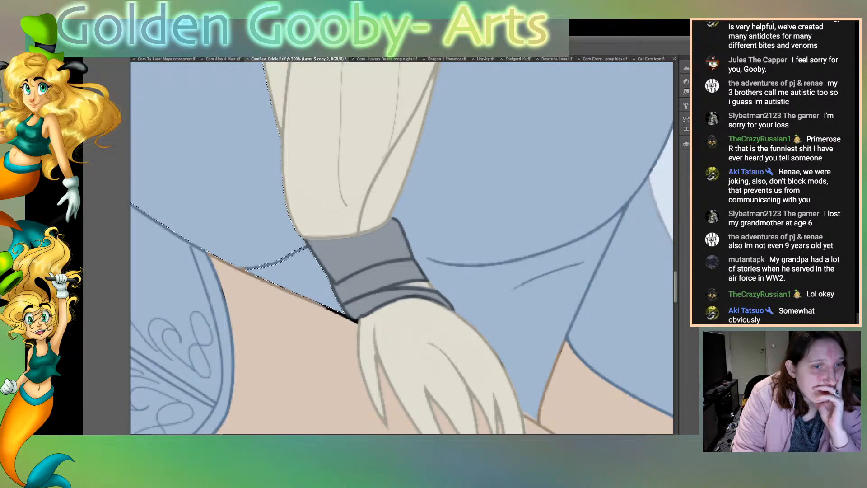
{"action": "left_click_drag", "start_coordinate": [318, 304], "coordinate": [354, 320]}
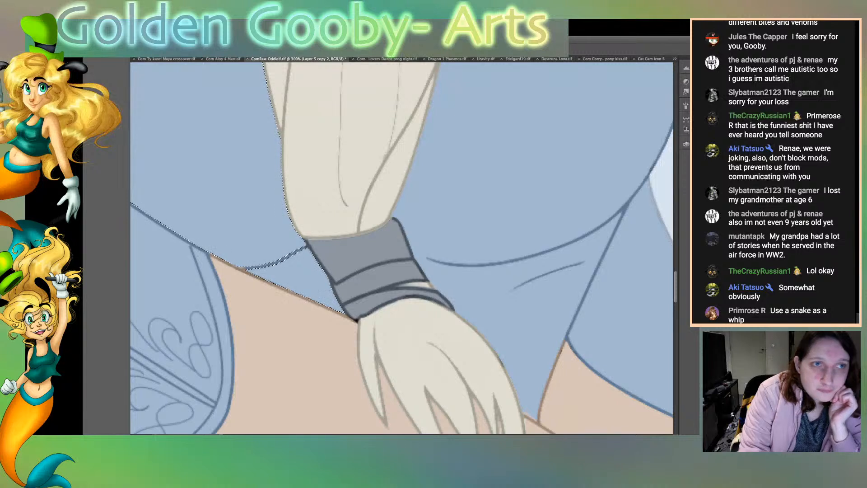
{"action": "key", "text": "ctrl+d"}
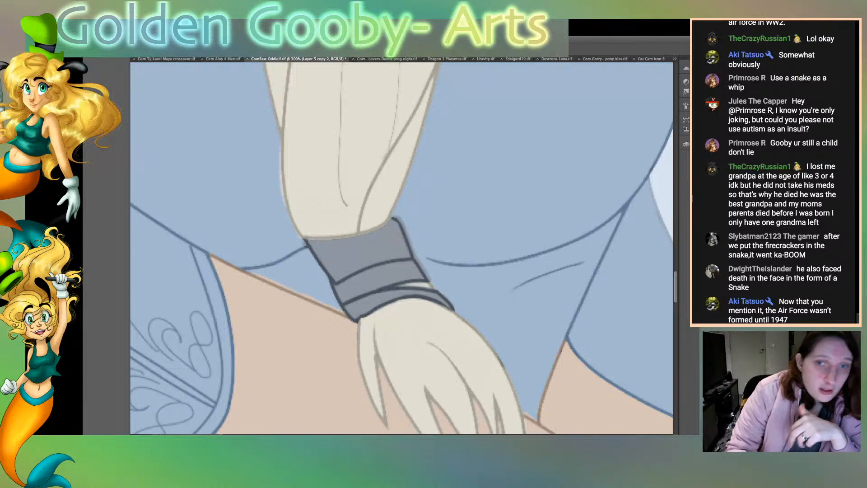
{"action": "left_click", "coordinate": [226, 190]}
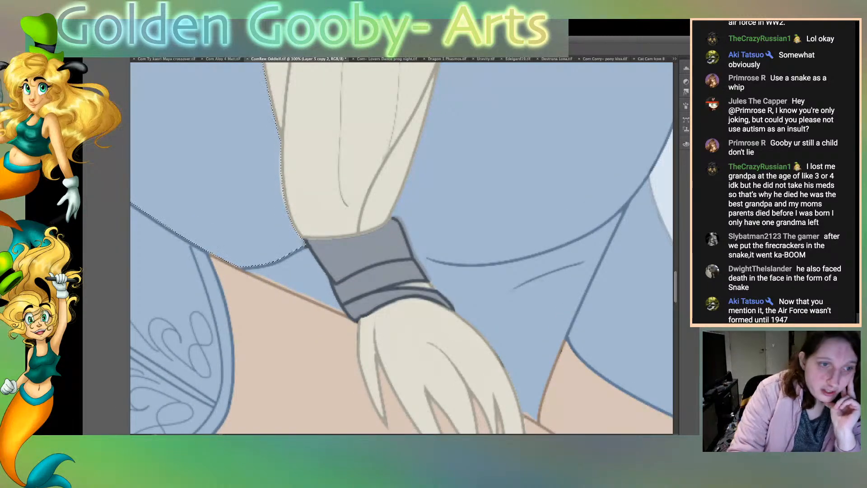
{"action": "key", "text": "Delete"}
{"action": "key", "text": "super+d"}
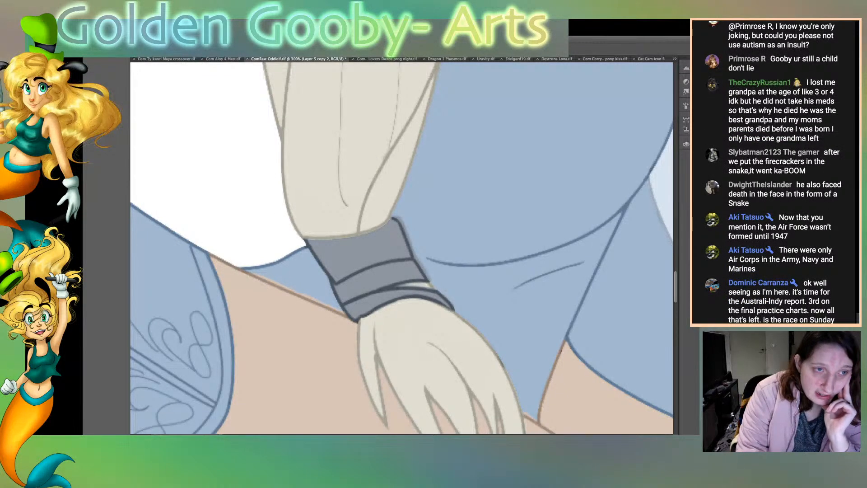
Step: Select the dress panel beside the hair and the small triangular panel by the tie, and clean the overspill along their edges
{"action": "left_click", "coordinate": [221, 171]}
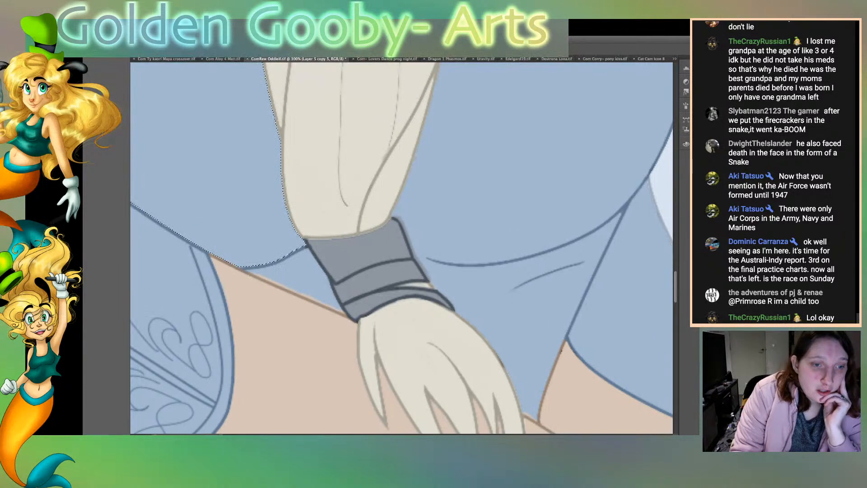
{"action": "left_click", "coordinate": [304, 277]}
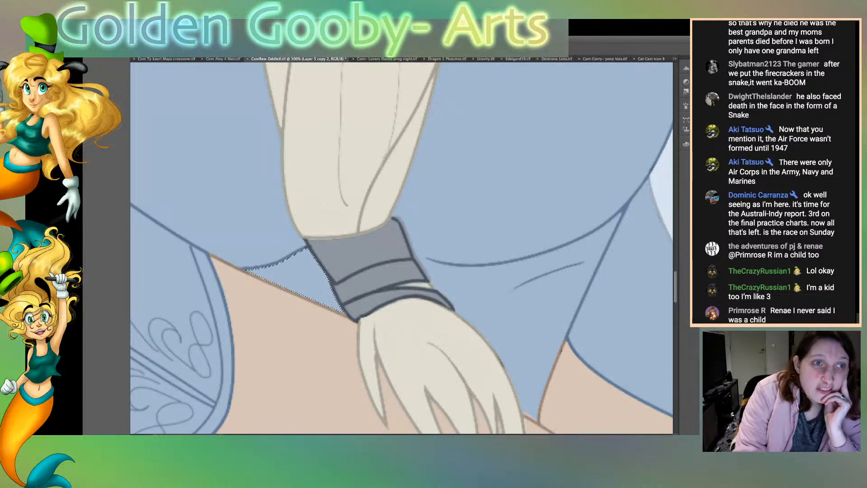
{"action": "key", "text": "ctrl+d"}
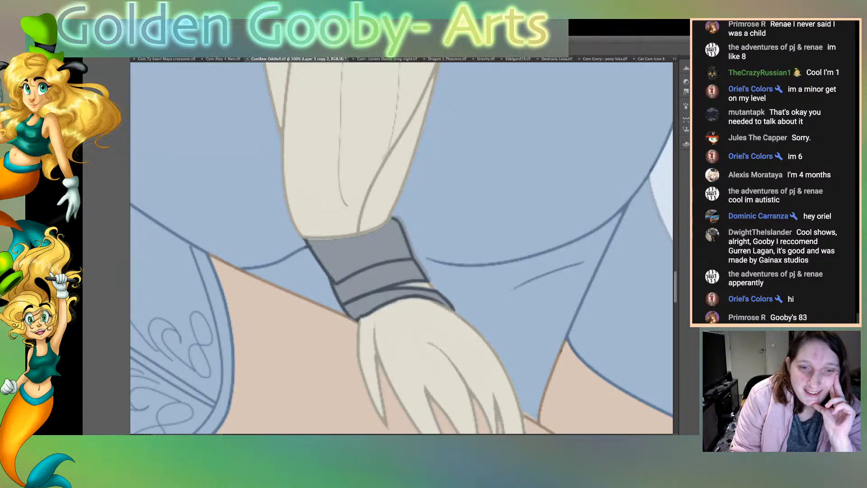
Step: Select the dress area beyond the hair tie and the skin around the strands, and tidy the stray colour along their borders
{"action": "scroll", "coordinate": [402, 248], "scroll_direction": "down", "scroll_amount": 5}
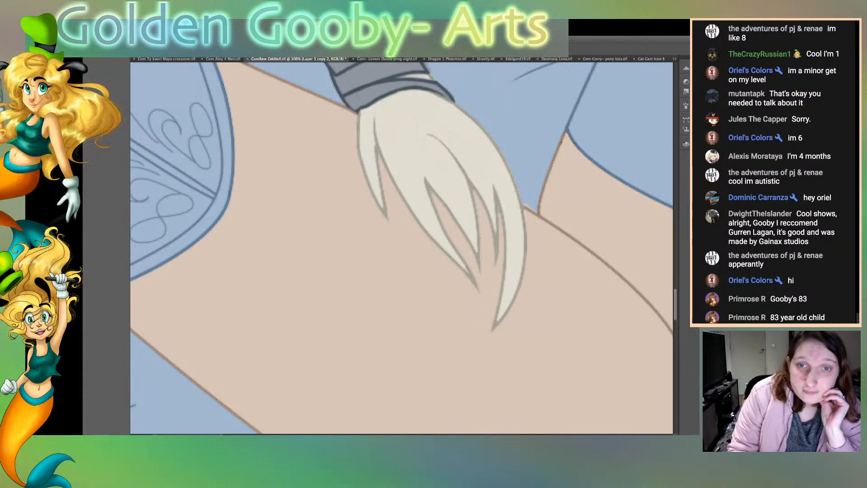
{"action": "scroll", "coordinate": [402, 248], "scroll_direction": "up", "scroll_amount": 5}
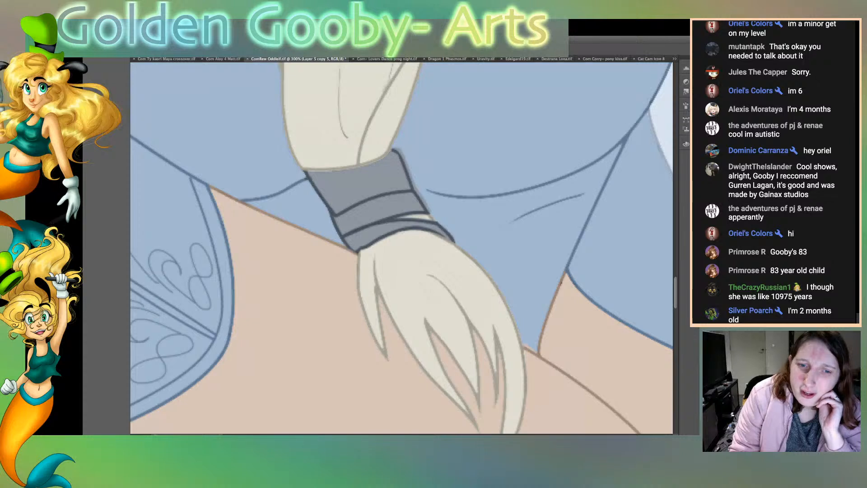
{"action": "left_click", "coordinate": [533, 144]}
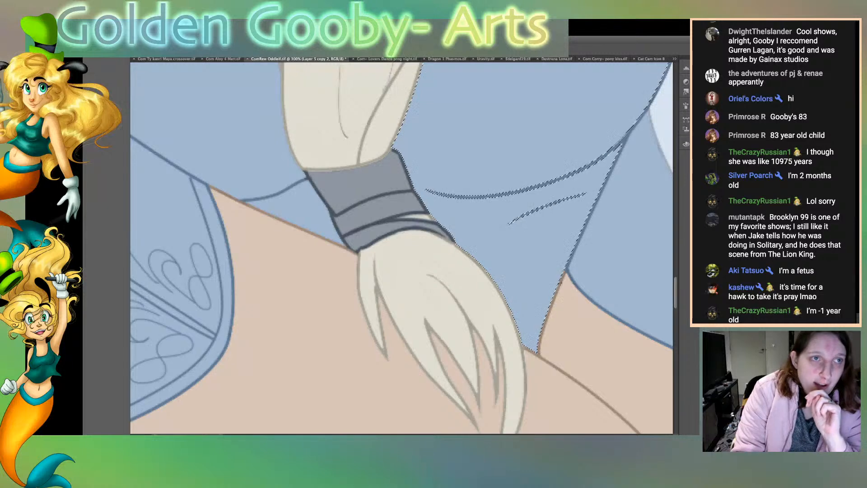
{"action": "key", "text": "super+d"}
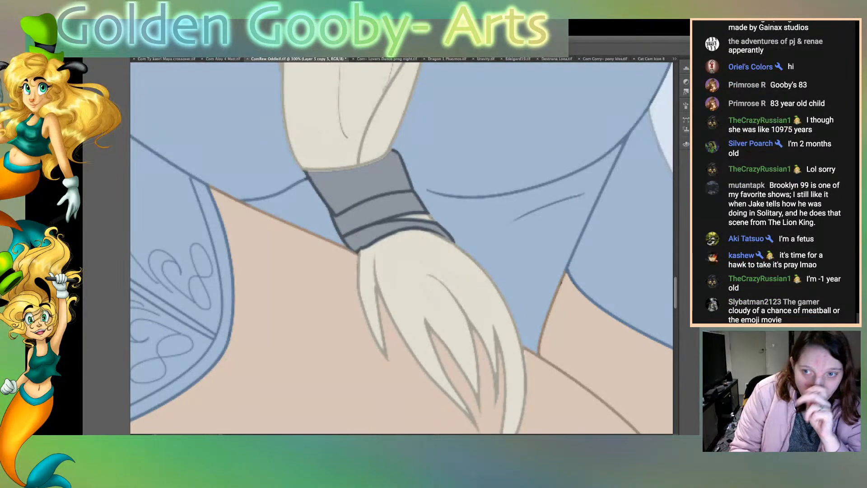
{"action": "left_click", "coordinate": [298, 325]}
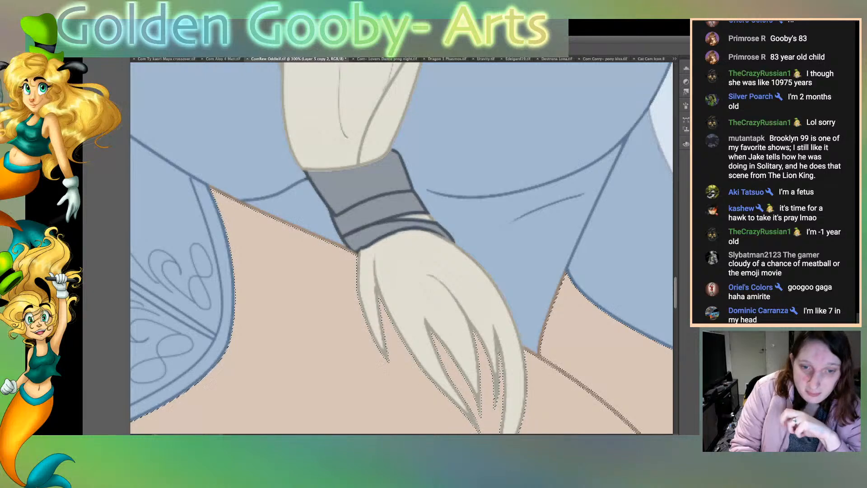
{"action": "key", "text": "ctrl+d"}
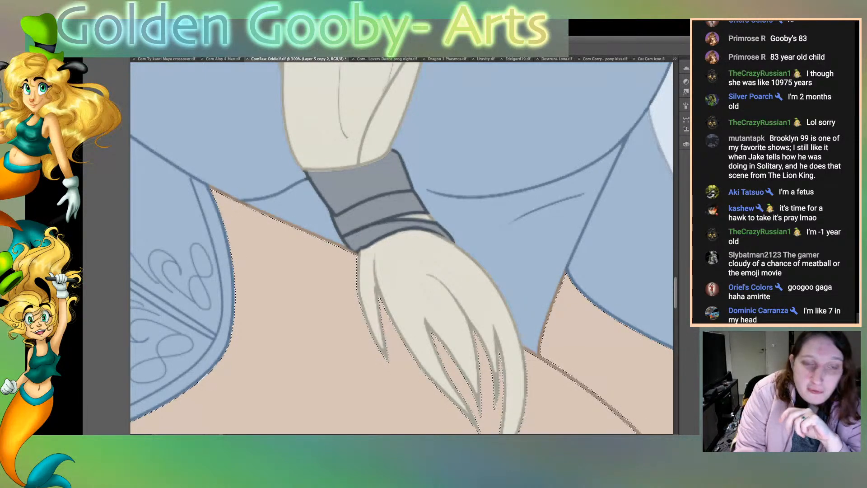
Step: Examine the whole figure without its line art, and look more closely at the cloak, face, hair and arrows
{"action": "key", "text": "ctrl+0"}
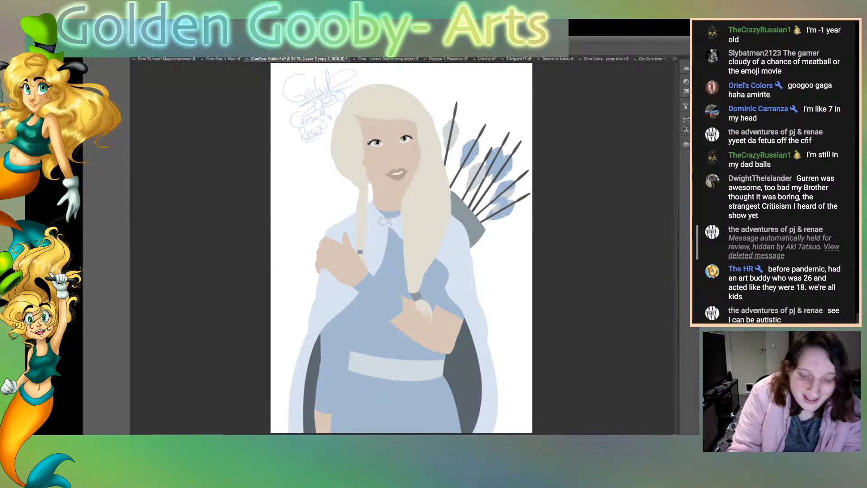
{"action": "key", "text": "super+plus"}
{"action": "key", "text": "super+plus"}
{"action": "key", "text": "super+plus"}
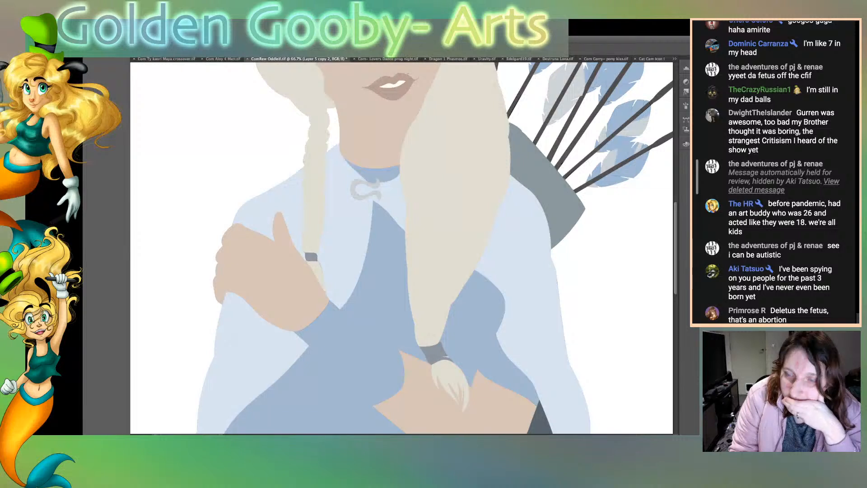
{"action": "scroll", "coordinate": [582, 144], "scroll_direction": "up", "scroll_amount": 5}
{"action": "scroll", "coordinate": [582, 145], "scroll_direction": "up", "scroll_amount": 3}
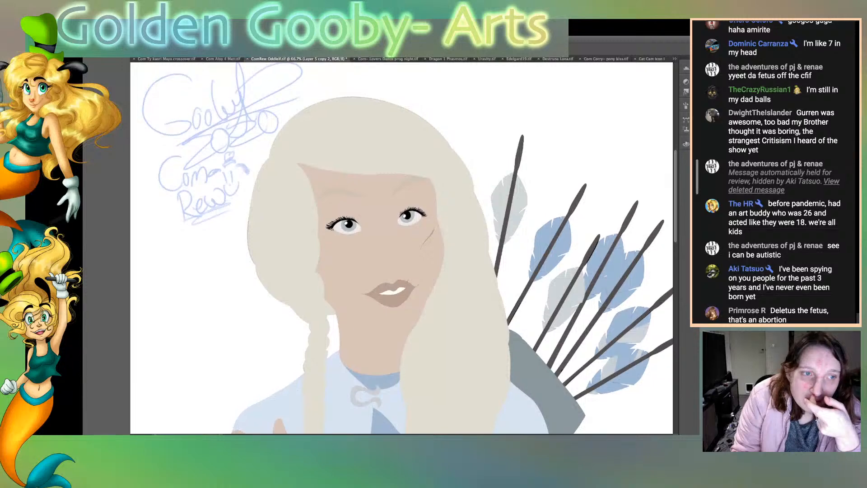
Step: Examine the flat colours without line art, from the hair and face down to the belt and skirt
{"action": "scroll", "coordinate": [581, 144], "scroll_direction": "down", "scroll_amount": 3}
{"action": "scroll", "coordinate": [401, 248], "scroll_direction": "down", "scroll_amount": 7}
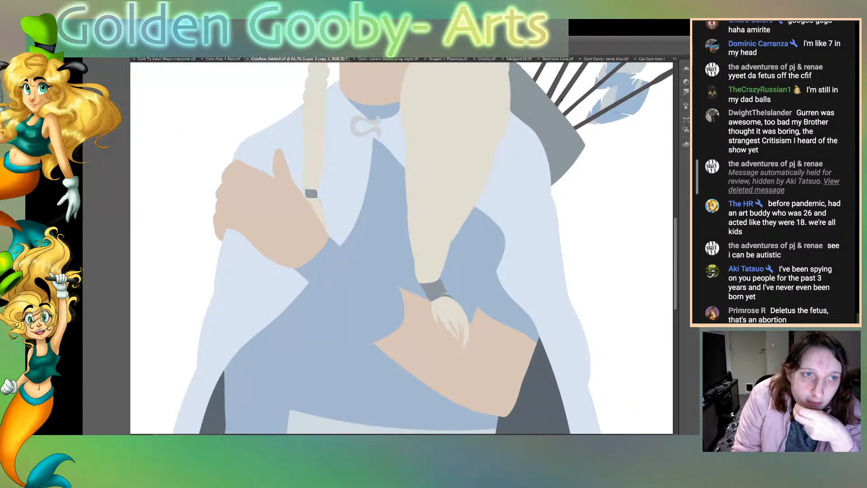
{"action": "scroll", "coordinate": [402, 248], "scroll_direction": "down", "scroll_amount": 1}
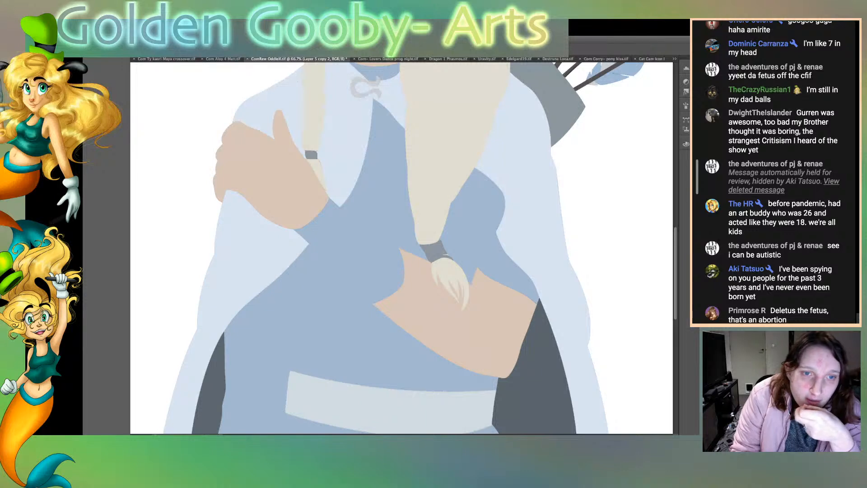
{"action": "scroll", "coordinate": [401, 247], "scroll_direction": "up", "scroll_amount": 12}
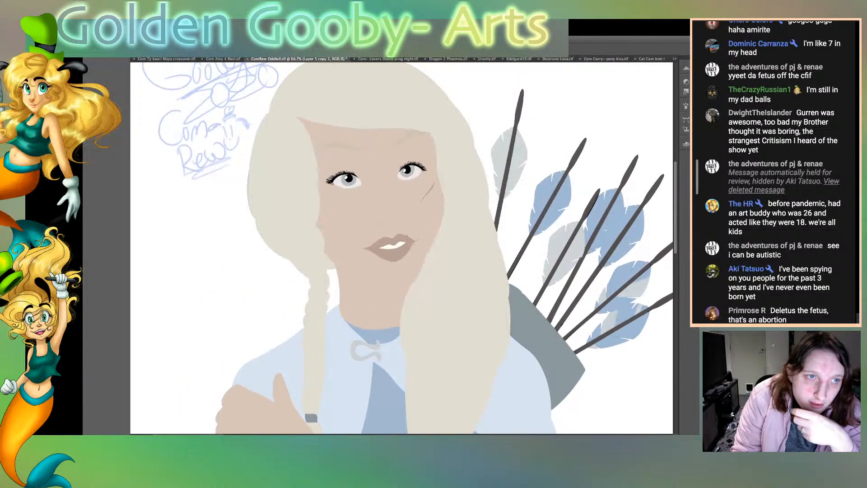
{"action": "scroll", "coordinate": [401, 248], "scroll_direction": "up", "scroll_amount": 1}
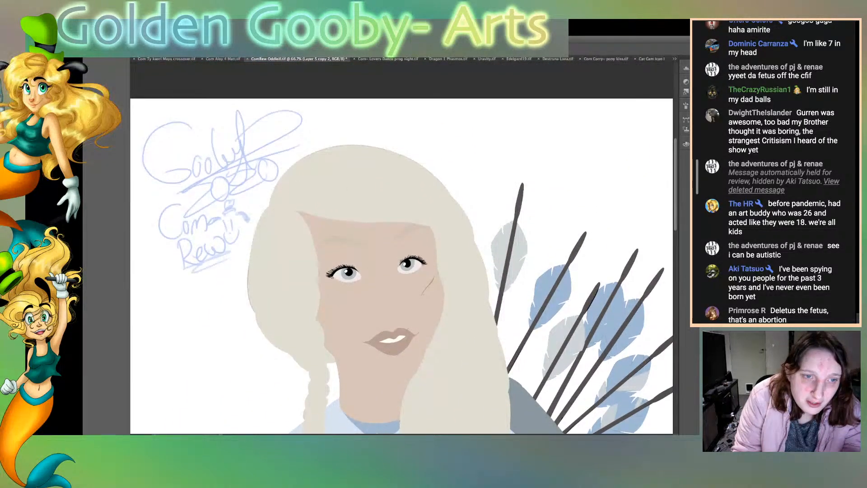
{"action": "scroll", "coordinate": [402, 247], "scroll_direction": "down", "scroll_amount": 18}
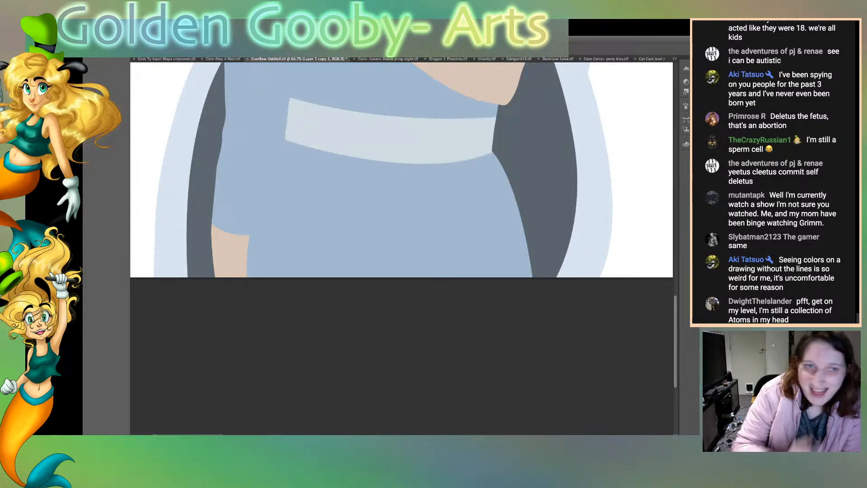
{"action": "scroll", "coordinate": [401, 248], "scroll_direction": "up", "scroll_amount": 10}
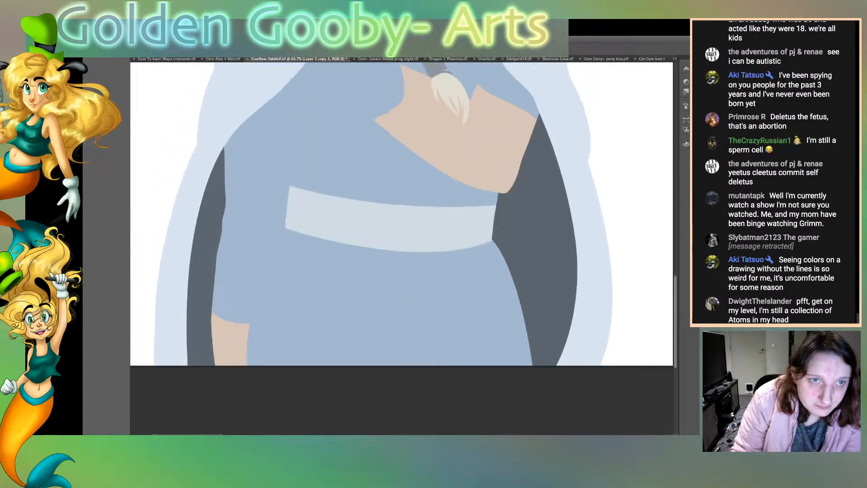
{"action": "scroll", "coordinate": [402, 248], "scroll_direction": "up", "scroll_amount": 5}
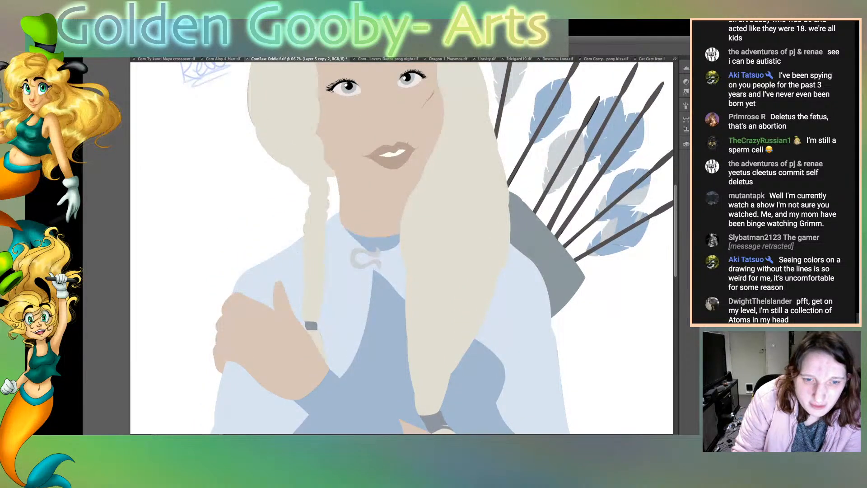
{"action": "scroll", "coordinate": [401, 248], "scroll_direction": "up", "scroll_amount": 10}
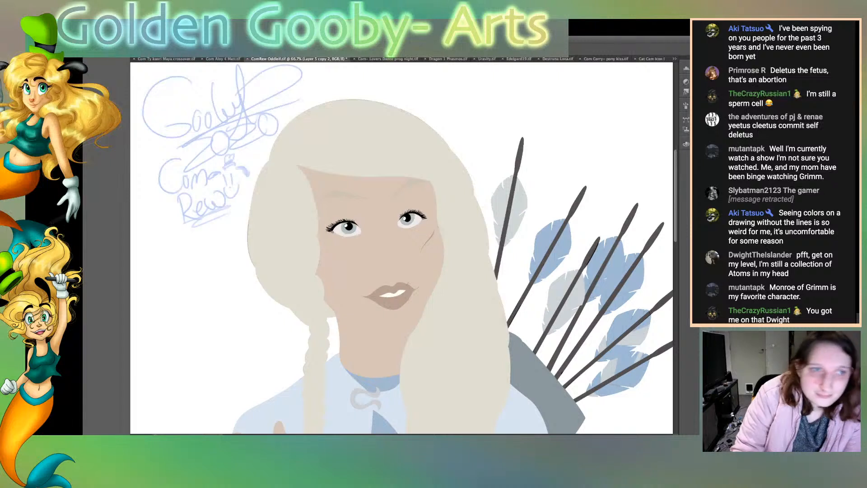
Step: Extend the flat hair colour around the outer edge of the hair and braid, and clear the overspill outside the outline
{"action": "mouse_move", "coordinate": [271, 159]}
{"action": "left_mouse_down"}
{"action": "mouse_move", "coordinate": [319, 105]}
{"action": "mouse_move", "coordinate": [356, 101]}
{"action": "mouse_move", "coordinate": [419, 118]}
{"action": "mouse_move", "coordinate": [464, 167]}
{"action": "left_mouse_up"}
{"action": "left_click_drag", "start_coordinate": [256, 208], "coordinate": [247, 278]}
{"action": "left_click_drag", "start_coordinate": [265, 161], "coordinate": [246, 221]}
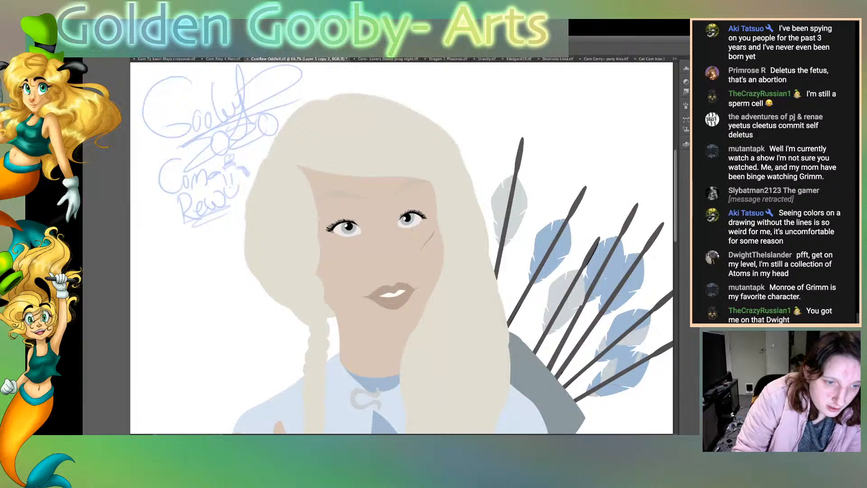
{"action": "left_click_drag", "start_coordinate": [304, 361], "coordinate": [303, 376]}
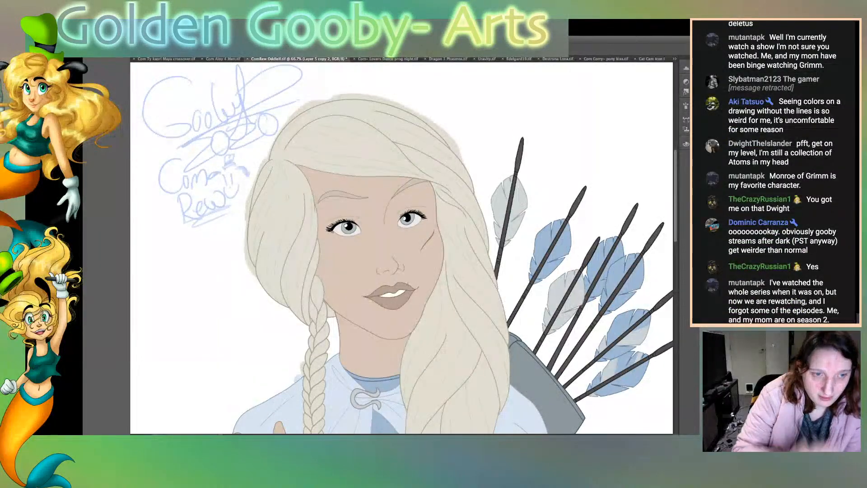
{"action": "key", "text": "ctrl+d"}
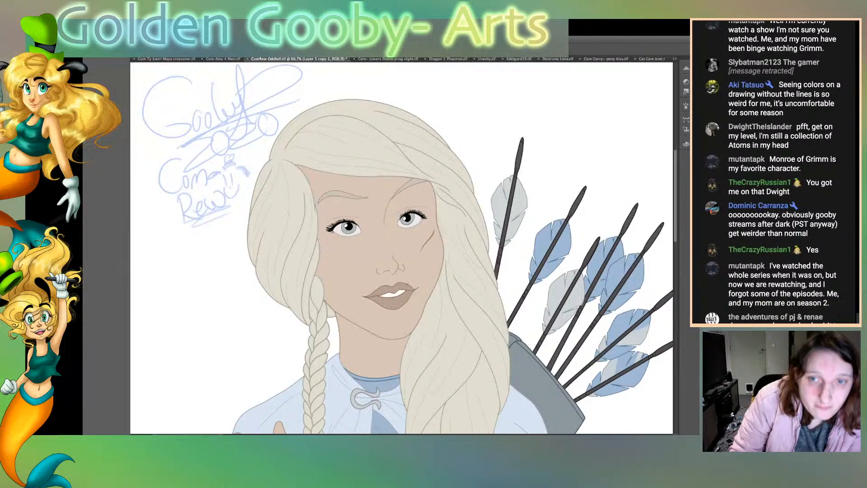
Step: Check the whole figure with its line art shown, and save the document
{"action": "scroll", "coordinate": [402, 248], "scroll_direction": "down", "scroll_amount": 3}
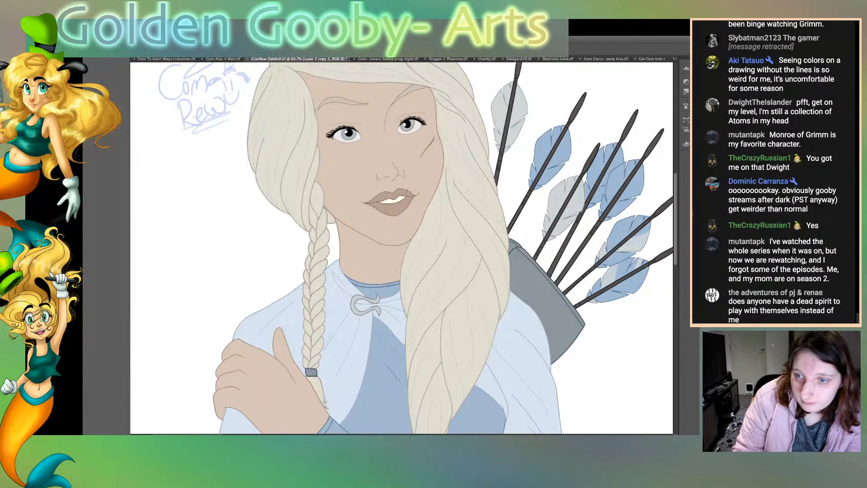
{"action": "scroll", "coordinate": [402, 249], "scroll_direction": "down", "scroll_amount": 8}
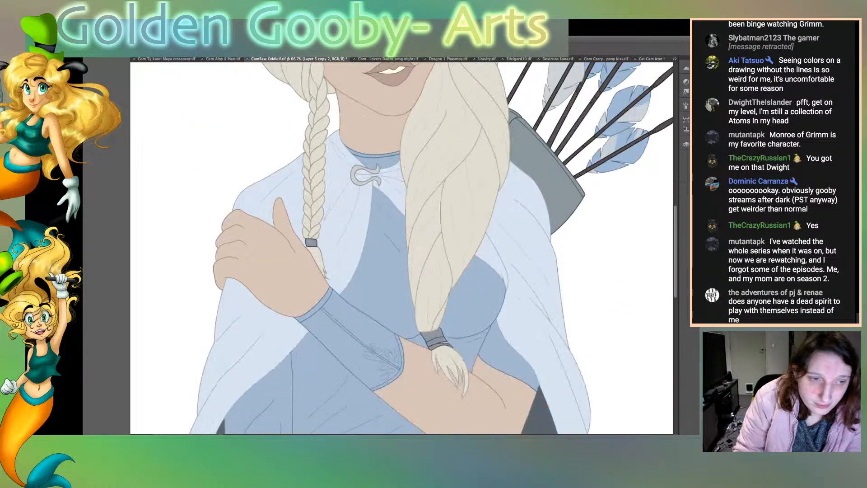
{"action": "scroll", "coordinate": [402, 249], "scroll_direction": "up", "scroll_amount": 1}
{"action": "scroll", "coordinate": [402, 249], "scroll_direction": "down", "scroll_amount": 8}
{"action": "scroll", "coordinate": [402, 248], "scroll_direction": "up", "scroll_amount": 12}
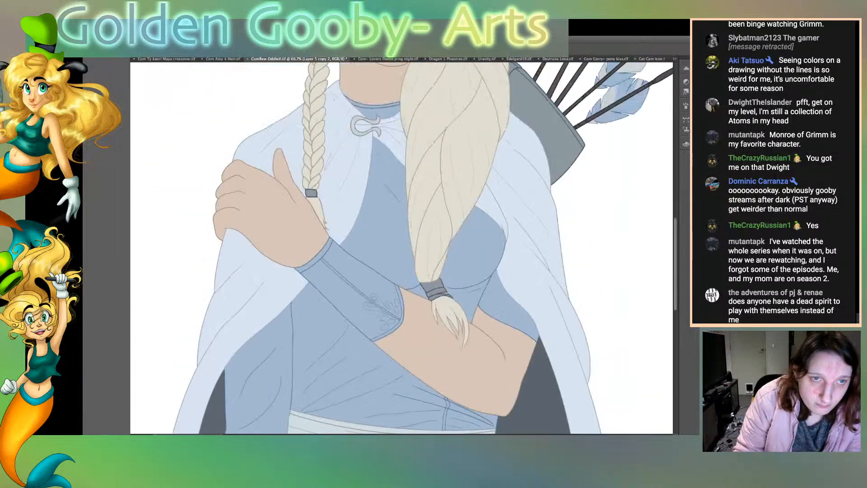
{"action": "scroll", "coordinate": [402, 249], "scroll_direction": "up", "scroll_amount": 1}
{"action": "key", "text": "ctrl+0"}
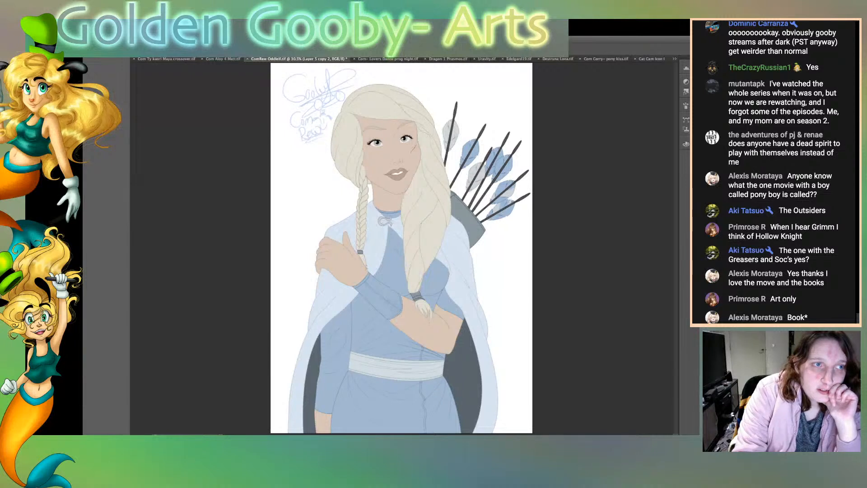
{"action": "key", "text": "ctrl+s"}
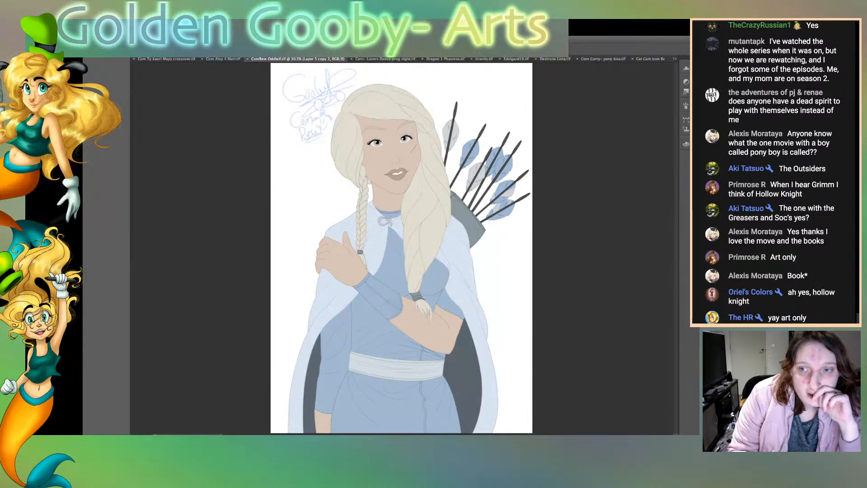
Step: Duplicate the flat colour layer as a darker shading layer, and select the skin of the face and neck
{"action": "key", "text": "ctrl+j"}
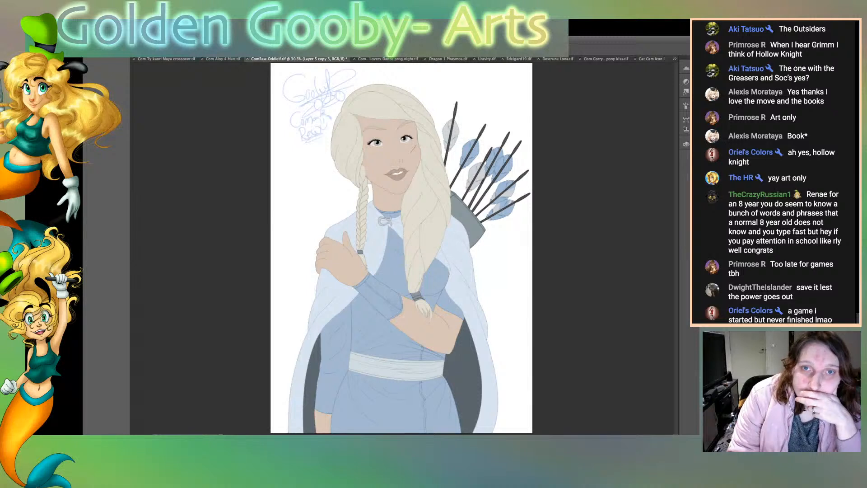
{"action": "key", "text": "super+z"}
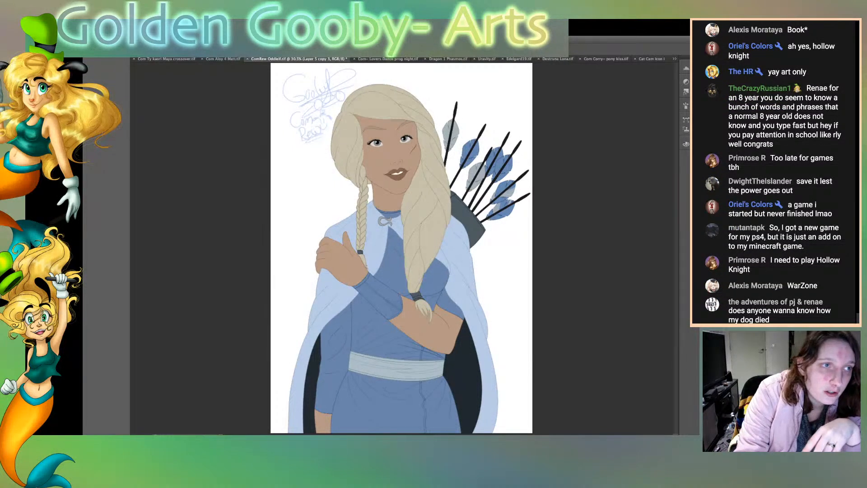
{"action": "left_click", "coordinate": [390, 156]}
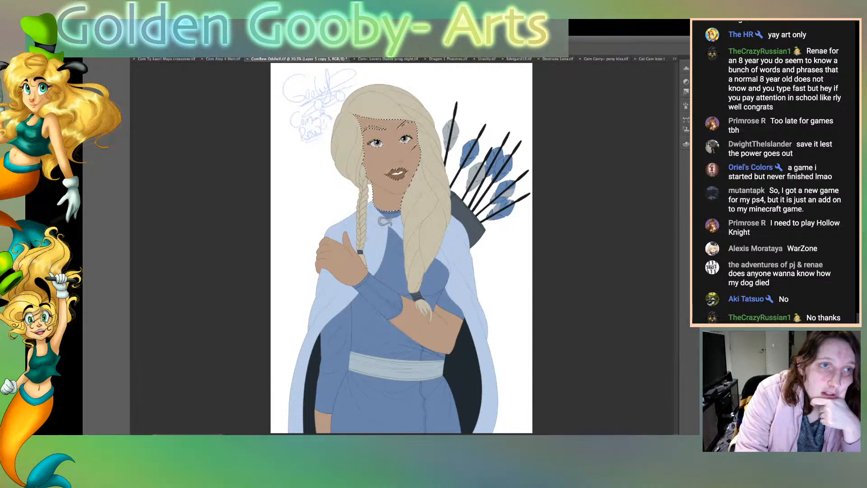
{"action": "left_click_drag", "start_coordinate": [382, 198], "coordinate": [396, 200]}
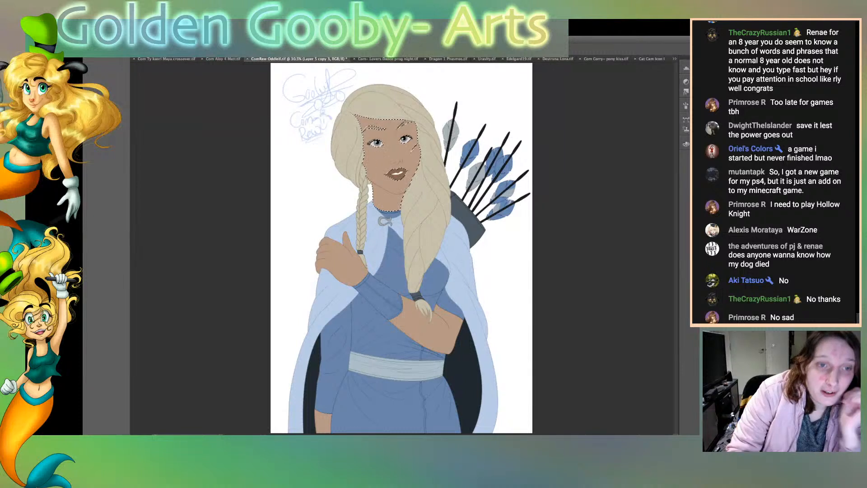
{"action": "left_click_drag", "start_coordinate": [380, 196], "coordinate": [389, 199]}
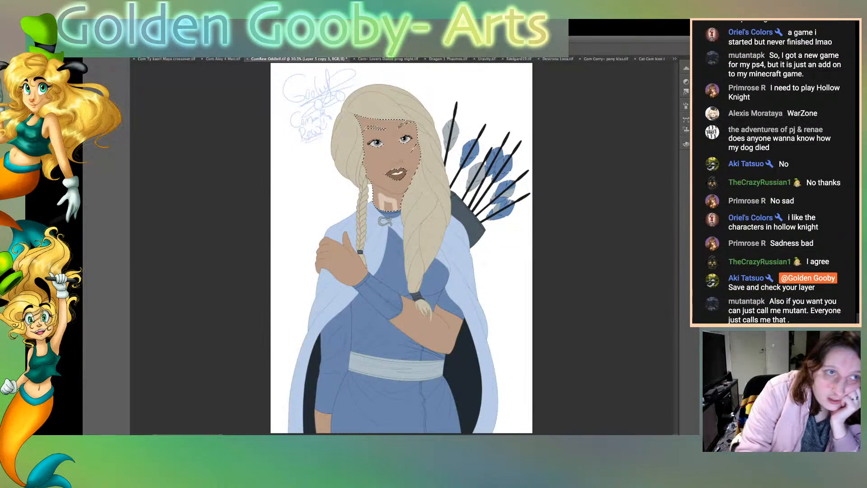
{"action": "key", "text": "ctrl+s"}
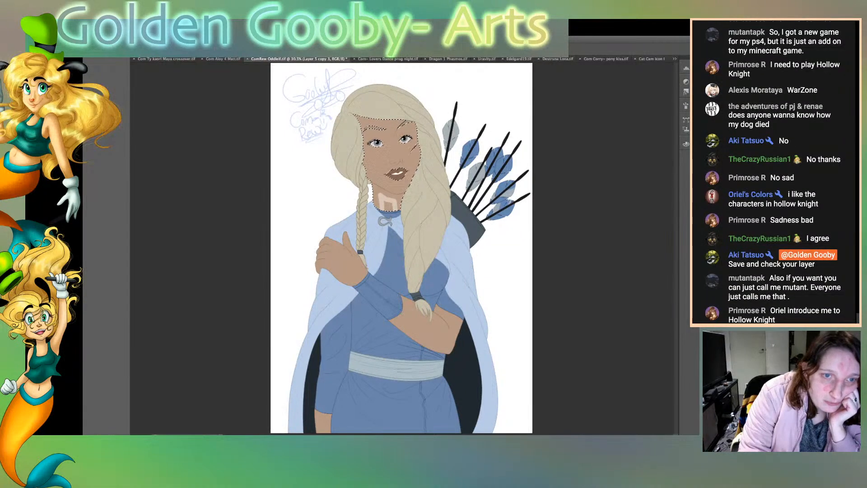
{"action": "left_click_drag", "start_coordinate": [381, 199], "coordinate": [385, 209]}
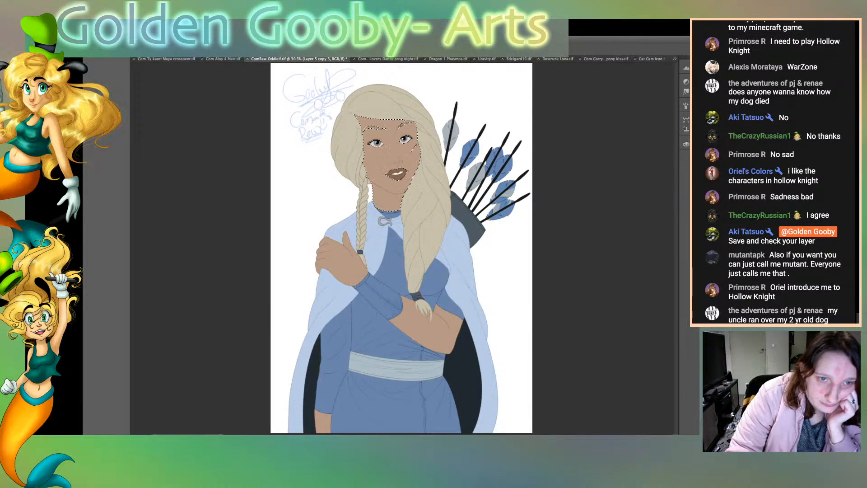
Step: Lighten the neck, brow, eye area, cheeks and nose within the selected skin, leaving darker shading along the hairline and under the chin
{"action": "left_click_drag", "start_coordinate": [381, 196], "coordinate": [397, 206]}
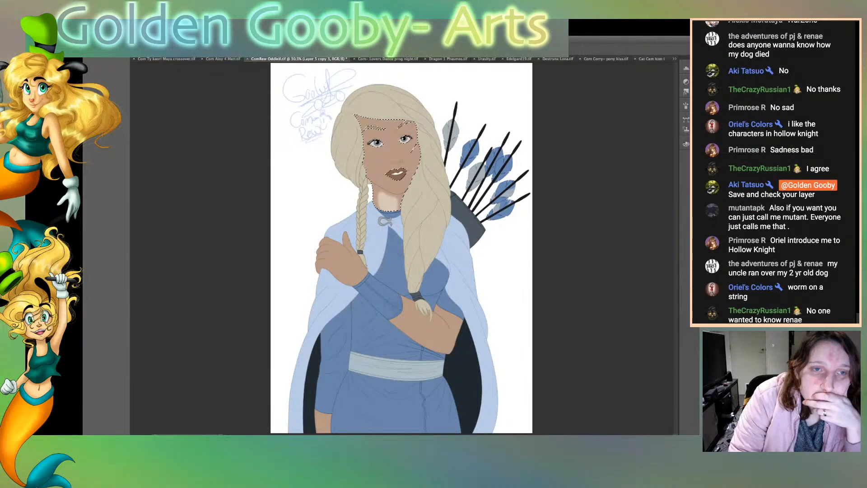
{"action": "left_click_drag", "start_coordinate": [367, 134], "coordinate": [409, 130]}
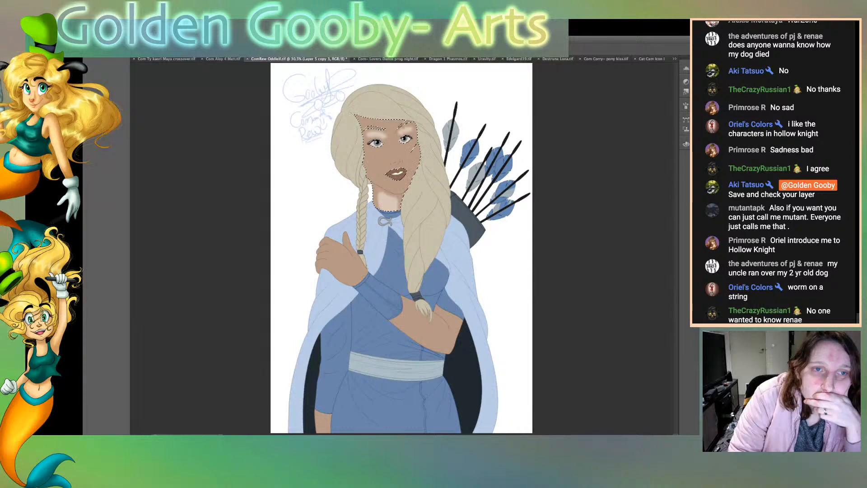
{"action": "left_click_drag", "start_coordinate": [372, 153], "coordinate": [391, 149]}
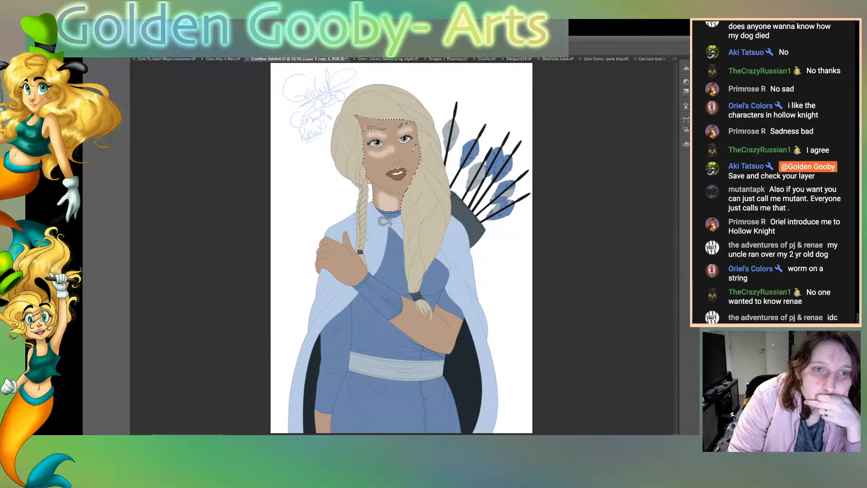
{"action": "mouse_move", "coordinate": [374, 159]}
{"action": "left_mouse_down"}
{"action": "mouse_move", "coordinate": [378, 178]}
{"action": "mouse_move", "coordinate": [391, 184]}
{"action": "mouse_move", "coordinate": [411, 156]}
{"action": "mouse_move", "coordinate": [395, 151]}
{"action": "mouse_move", "coordinate": [380, 172]}
{"action": "mouse_move", "coordinate": [402, 161]}
{"action": "left_mouse_up"}
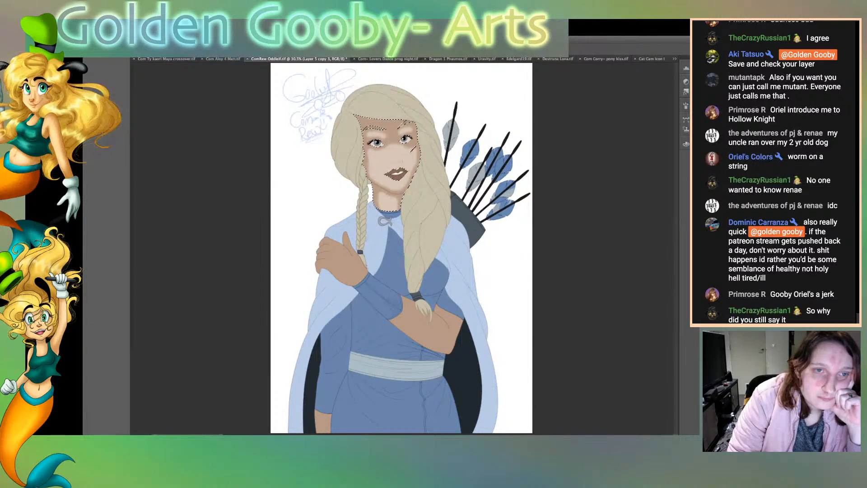
{"action": "left_click_drag", "start_coordinate": [386, 135], "coordinate": [398, 136]}
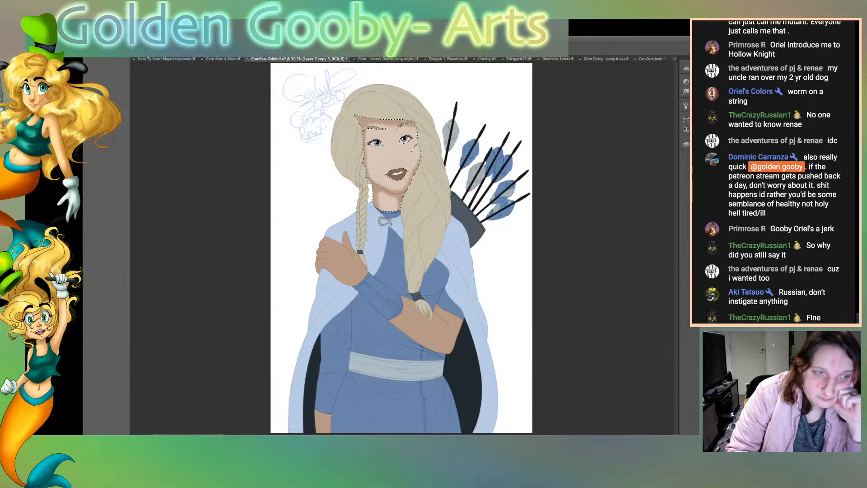
Step: Select the bare skin near the elbow, lighten its middle so shadow stays along the edges, and clear the selection
{"action": "left_click", "coordinate": [431, 332]}
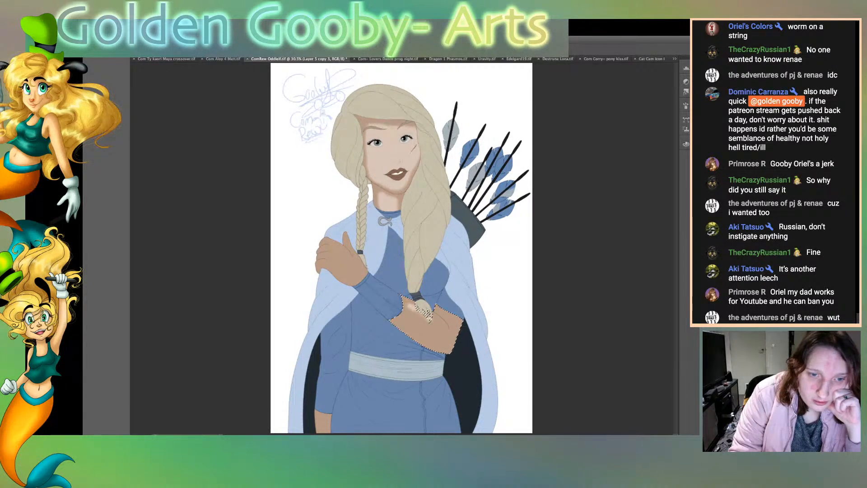
{"action": "mouse_move", "coordinate": [440, 336]}
{"action": "left_mouse_down"}
{"action": "mouse_move", "coordinate": [421, 337]}
{"action": "mouse_move", "coordinate": [408, 310]}
{"action": "mouse_move", "coordinate": [433, 338]}
{"action": "mouse_move", "coordinate": [442, 331]}
{"action": "mouse_move", "coordinate": [445, 344]}
{"action": "left_mouse_up"}
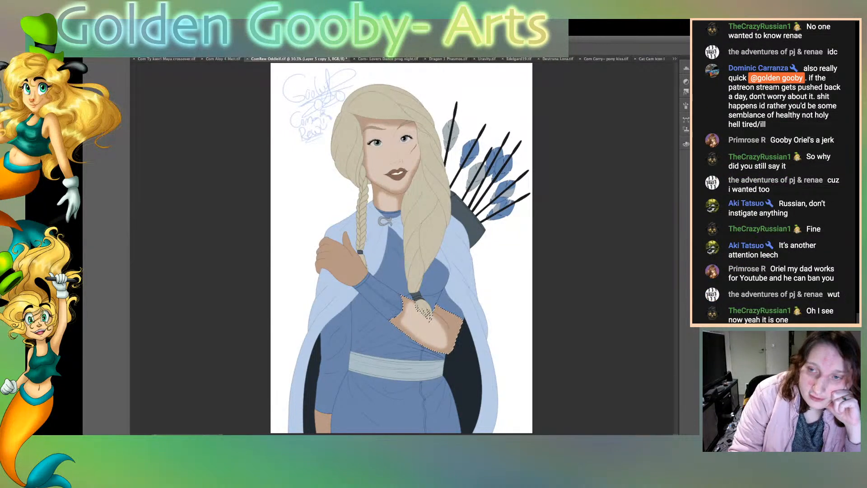
{"action": "key", "text": "super+d"}
Step: Lighten the blue forearm sleeve and the hand on the shoulder, keeping shadow along their edges
{"action": "left_click_drag", "start_coordinate": [370, 289], "coordinate": [395, 316]}
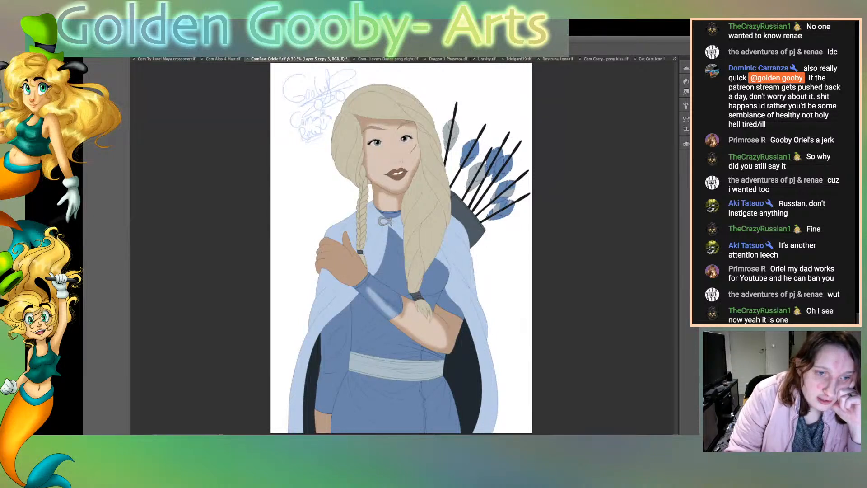
{"action": "left_click_drag", "start_coordinate": [364, 281], "coordinate": [405, 315]}
{"action": "mouse_move", "coordinate": [365, 284]}
{"action": "left_mouse_down"}
{"action": "mouse_move", "coordinate": [327, 258]}
{"action": "mouse_move", "coordinate": [330, 244]}
{"action": "mouse_move", "coordinate": [370, 280]}
{"action": "mouse_move", "coordinate": [337, 257]}
{"action": "mouse_move", "coordinate": [374, 302]}
{"action": "mouse_move", "coordinate": [387, 289]}
{"action": "left_mouse_up"}
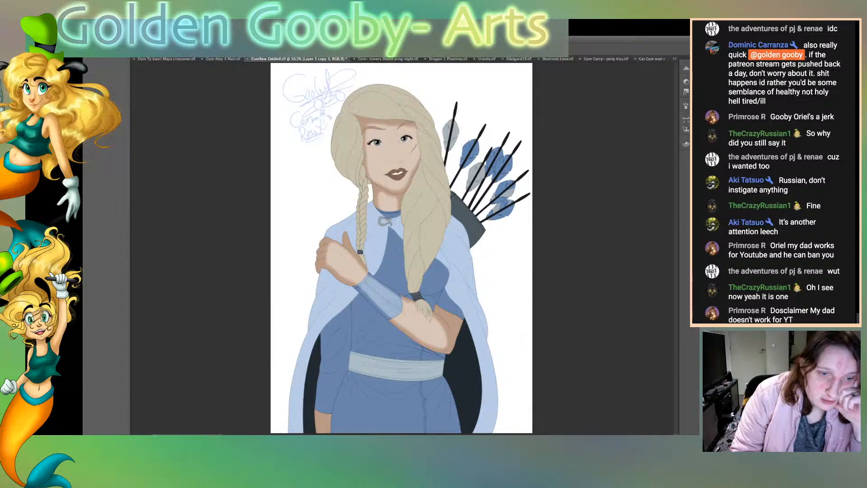
Step: Lighten the middle of the blue tunic's waist and chest and the pale belt, keeping shadow along the edges and under the arm
{"action": "mouse_move", "coordinate": [365, 318]}
{"action": "left_mouse_down"}
{"action": "mouse_move", "coordinate": [432, 359]}
{"action": "mouse_move", "coordinate": [361, 326]}
{"action": "mouse_move", "coordinate": [360, 352]}
{"action": "mouse_move", "coordinate": [385, 368]}
{"action": "mouse_move", "coordinate": [431, 367]}
{"action": "mouse_move", "coordinate": [367, 352]}
{"action": "mouse_move", "coordinate": [370, 330]}
{"action": "mouse_move", "coordinate": [385, 346]}
{"action": "mouse_move", "coordinate": [420, 360]}
{"action": "left_mouse_up"}
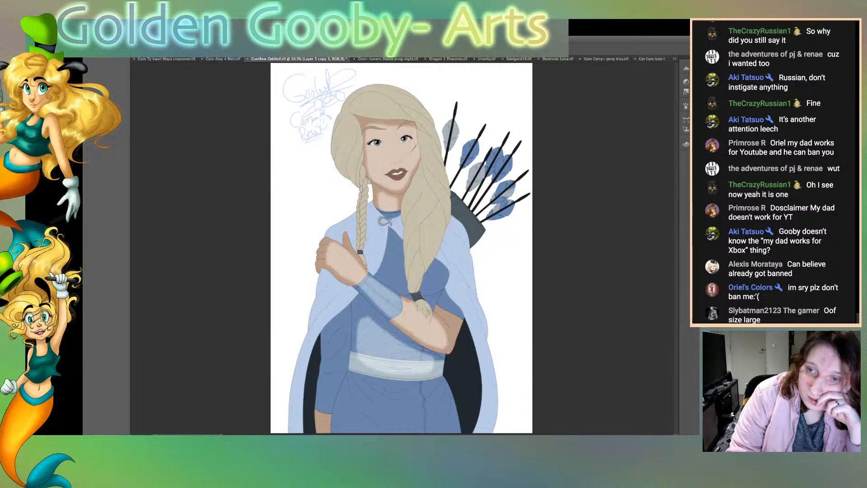
{"action": "mouse_move", "coordinate": [424, 285]}
{"action": "left_mouse_down"}
{"action": "mouse_move", "coordinate": [437, 263]}
{"action": "mouse_move", "coordinate": [427, 286]}
{"action": "mouse_move", "coordinate": [435, 272]}
{"action": "left_mouse_up"}
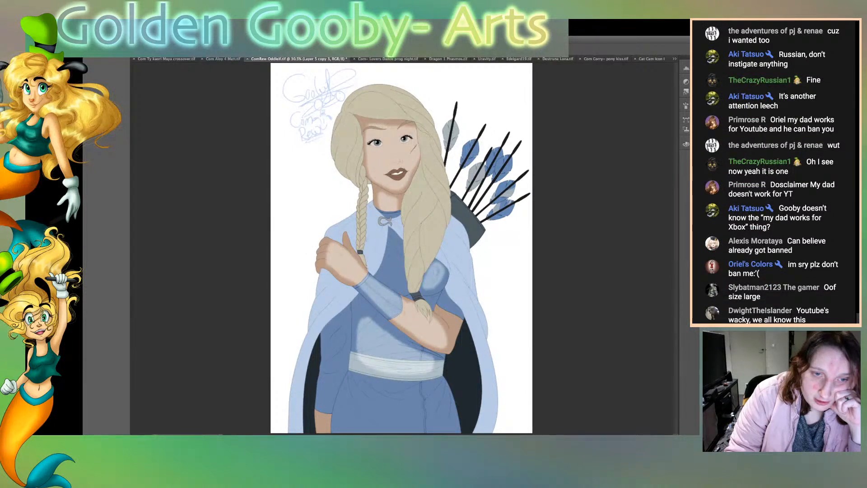
{"action": "mouse_move", "coordinate": [391, 240]}
{"action": "left_mouse_down"}
{"action": "mouse_move", "coordinate": [393, 287]}
{"action": "mouse_move", "coordinate": [404, 261]}
{"action": "left_mouse_up"}
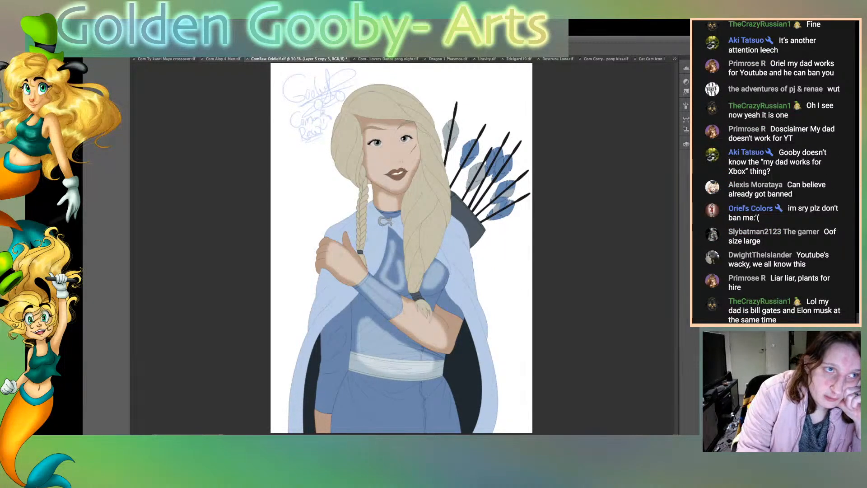
{"action": "key", "text": "super+z"}
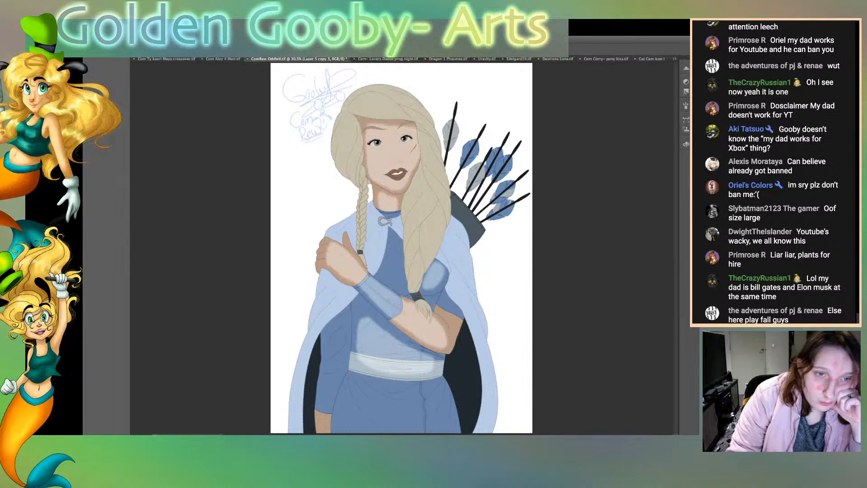
{"action": "mouse_move", "coordinate": [393, 241]}
{"action": "left_mouse_down"}
{"action": "mouse_move", "coordinate": [397, 281]}
{"action": "mouse_move", "coordinate": [401, 250]}
{"action": "mouse_move", "coordinate": [396, 275]}
{"action": "mouse_move", "coordinate": [392, 240]}
{"action": "left_mouse_up"}
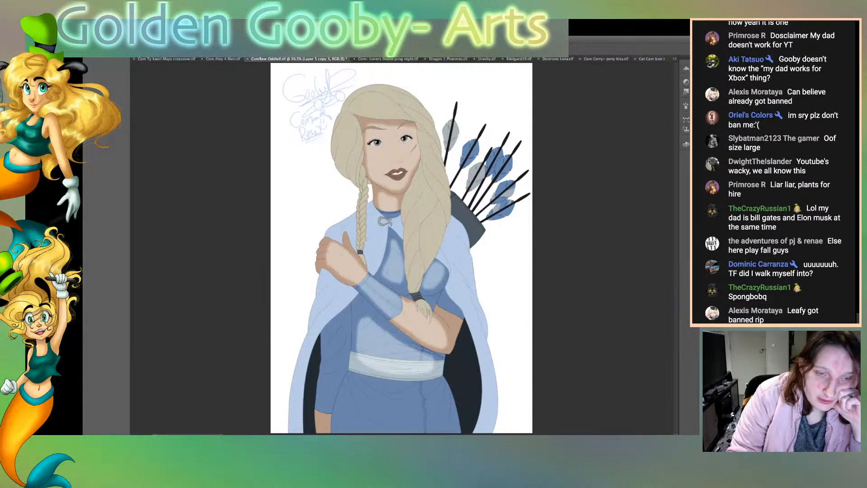
Step: Lighten both sides of the pale blue cape from the shoulders down to the hem, leaving shadow along the folds and edges
{"action": "left_click_drag", "start_coordinate": [322, 278], "coordinate": [340, 293]}
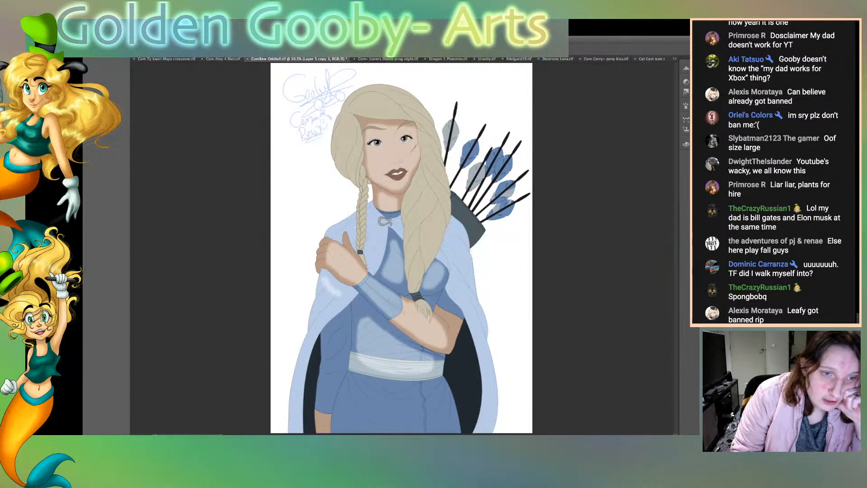
{"action": "mouse_move", "coordinate": [342, 295]}
{"action": "left_mouse_down"}
{"action": "mouse_move", "coordinate": [312, 331]}
{"action": "mouse_move", "coordinate": [322, 282]}
{"action": "mouse_move", "coordinate": [326, 308]}
{"action": "mouse_move", "coordinate": [336, 287]}
{"action": "left_mouse_up"}
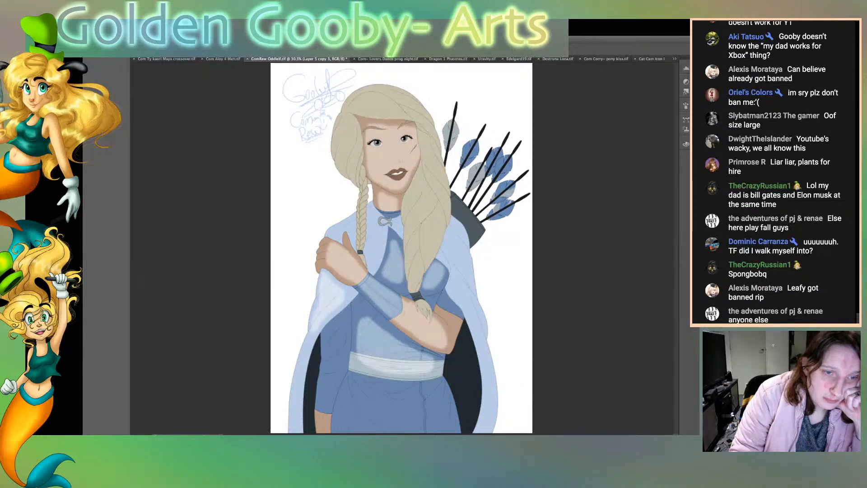
{"action": "left_click_drag", "start_coordinate": [313, 333], "coordinate": [294, 431]}
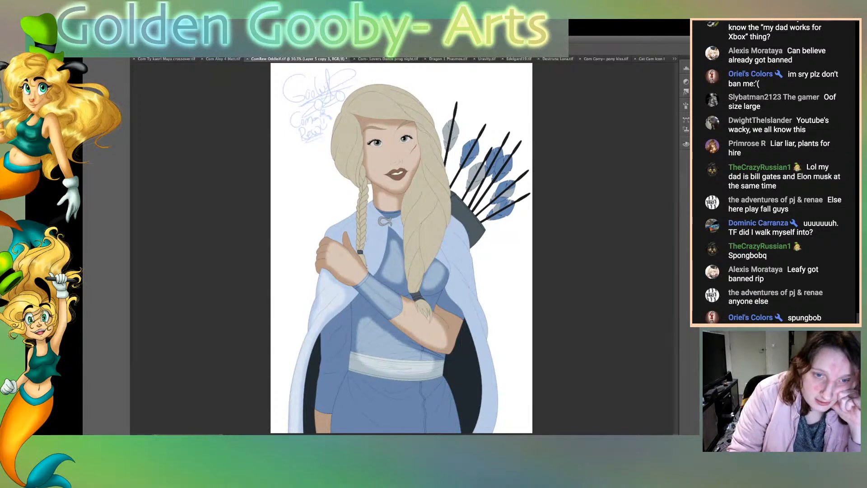
{"action": "mouse_move", "coordinate": [459, 271]}
{"action": "left_mouse_down"}
{"action": "mouse_move", "coordinate": [448, 249]}
{"action": "mouse_move", "coordinate": [458, 230]}
{"action": "mouse_move", "coordinate": [464, 273]}
{"action": "left_mouse_up"}
{"action": "mouse_move", "coordinate": [458, 240]}
{"action": "left_mouse_down"}
{"action": "mouse_move", "coordinate": [455, 284]}
{"action": "mouse_move", "coordinate": [469, 305]}
{"action": "mouse_move", "coordinate": [460, 277]}
{"action": "mouse_move", "coordinate": [469, 288]}
{"action": "mouse_move", "coordinate": [495, 401]}
{"action": "left_mouse_up"}
{"action": "left_click_drag", "start_coordinate": [486, 359], "coordinate": [489, 432]}
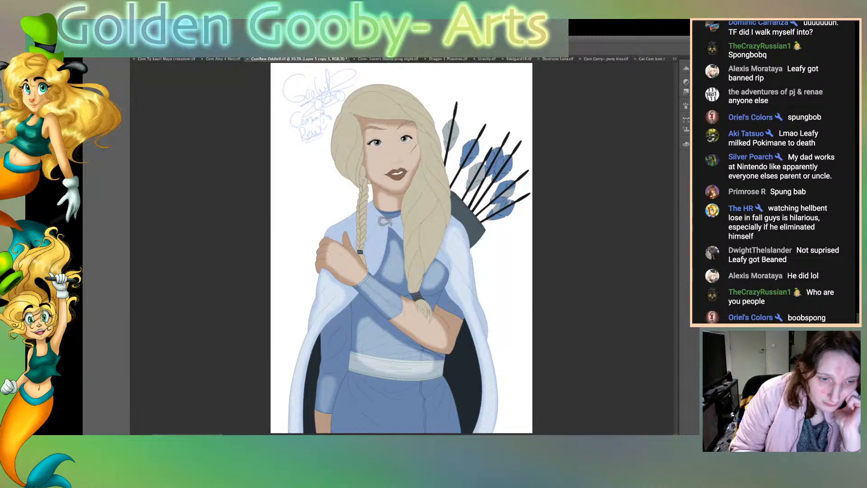
Step: Lighten the sleeve and wrist of the lowered arm and the blue upper sleeve above the bent elbow, keeping their edges shaded
{"action": "left_click_drag", "start_coordinate": [328, 399], "coordinate": [328, 420]}
{"action": "mouse_move", "coordinate": [330, 354]}
{"action": "left_mouse_down"}
{"action": "mouse_move", "coordinate": [341, 324]}
{"action": "mouse_move", "coordinate": [331, 355]}
{"action": "mouse_move", "coordinate": [342, 353]}
{"action": "left_mouse_up"}
{"action": "mouse_move", "coordinate": [443, 310]}
{"action": "left_mouse_down"}
{"action": "mouse_move", "coordinate": [452, 317]}
{"action": "mouse_move", "coordinate": [445, 303]}
{"action": "mouse_move", "coordinate": [457, 319]}
{"action": "left_mouse_up"}
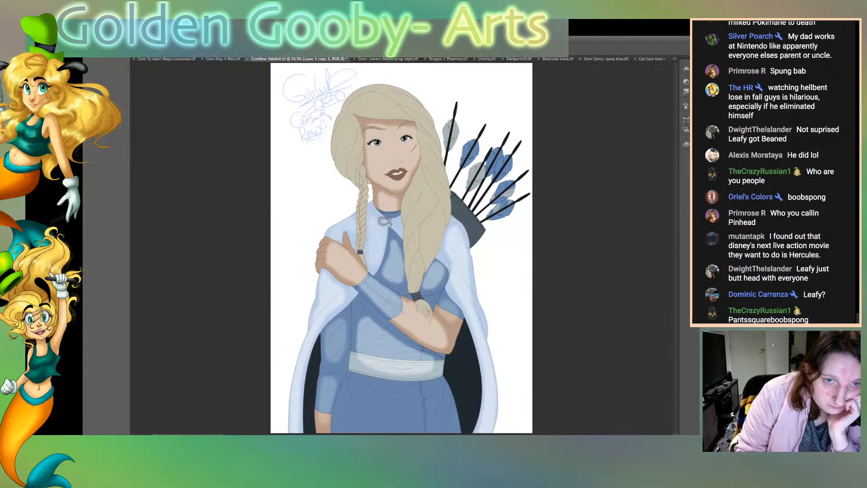
Step: Lighten the blonde hair along the large side braid, across the crown and beside the face, keeping shadow at the edges
{"action": "mouse_move", "coordinate": [422, 189]}
{"action": "left_mouse_down"}
{"action": "mouse_move", "coordinate": [435, 230]}
{"action": "mouse_move", "coordinate": [420, 270]}
{"action": "mouse_move", "coordinate": [411, 213]}
{"action": "mouse_move", "coordinate": [417, 251]}
{"action": "mouse_move", "coordinate": [427, 208]}
{"action": "left_mouse_up"}
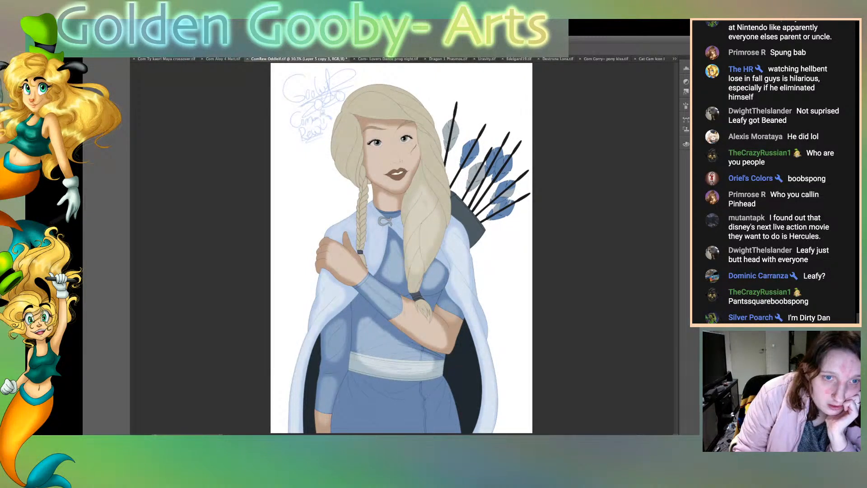
{"action": "mouse_move", "coordinate": [422, 192]}
{"action": "left_mouse_down"}
{"action": "mouse_move", "coordinate": [431, 226]}
{"action": "mouse_move", "coordinate": [412, 239]}
{"action": "mouse_move", "coordinate": [415, 267]}
{"action": "mouse_move", "coordinate": [429, 237]}
{"action": "mouse_move", "coordinate": [421, 248]}
{"action": "left_mouse_up"}
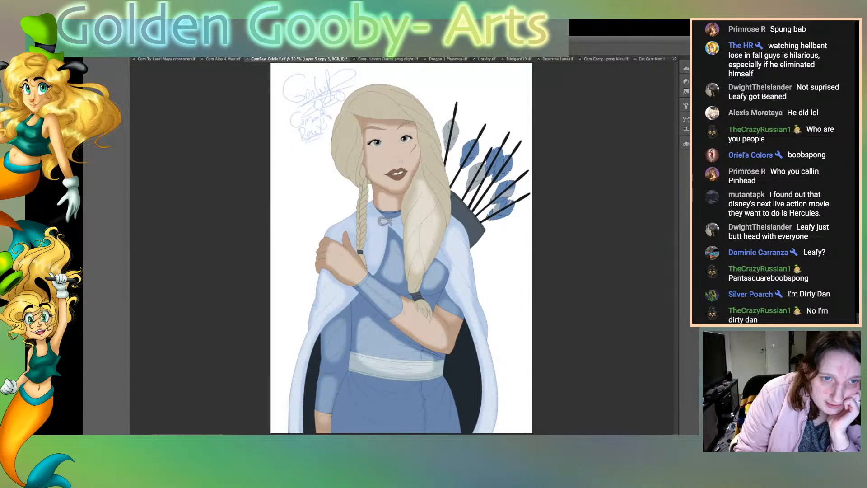
{"action": "mouse_move", "coordinate": [359, 108]}
{"action": "left_mouse_down"}
{"action": "mouse_move", "coordinate": [402, 111]}
{"action": "mouse_move", "coordinate": [352, 107]}
{"action": "mouse_move", "coordinate": [401, 99]}
{"action": "mouse_move", "coordinate": [412, 114]}
{"action": "mouse_move", "coordinate": [366, 101]}
{"action": "mouse_move", "coordinate": [426, 122]}
{"action": "left_mouse_up"}
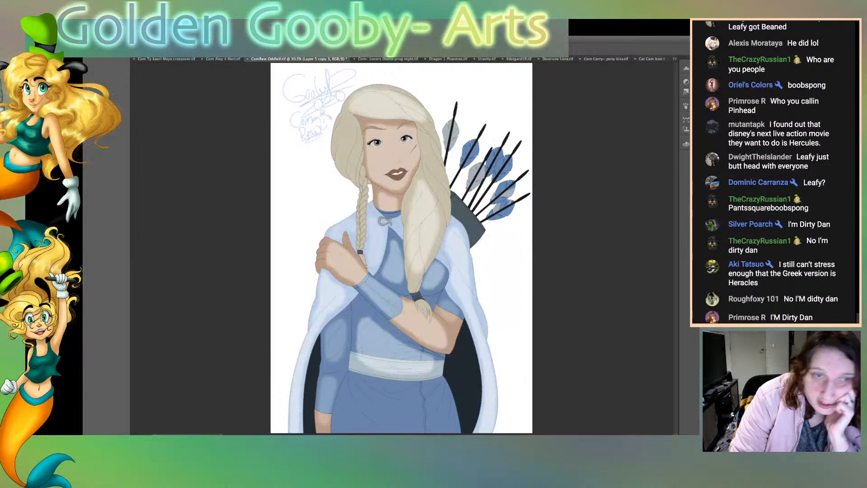
{"action": "mouse_move", "coordinate": [359, 148]}
{"action": "left_mouse_down"}
{"action": "mouse_move", "coordinate": [354, 176]}
{"action": "mouse_move", "coordinate": [340, 135]}
{"action": "mouse_move", "coordinate": [349, 153]}
{"action": "mouse_move", "coordinate": [344, 169]}
{"action": "mouse_move", "coordinate": [358, 173]}
{"action": "left_mouse_up"}
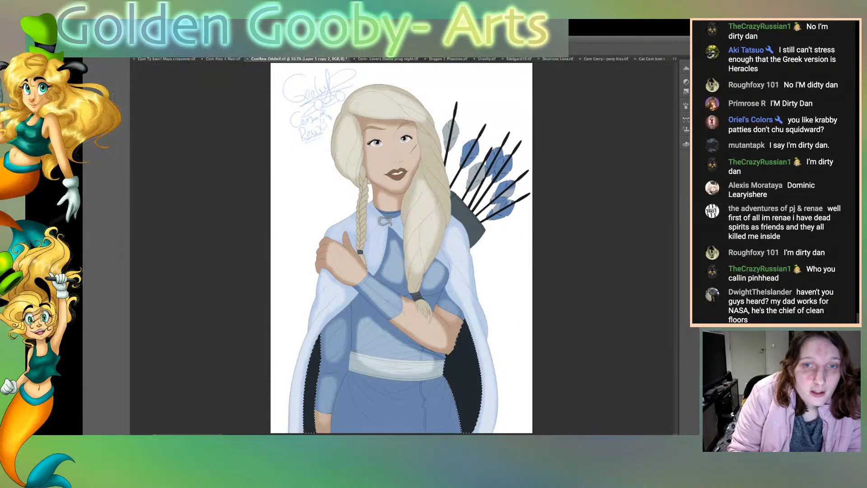
Step: Lighten the selected dark cape lining away from its edges, clear the selection, and lighten the thin braid
{"action": "key", "text": "ctrl+j"}
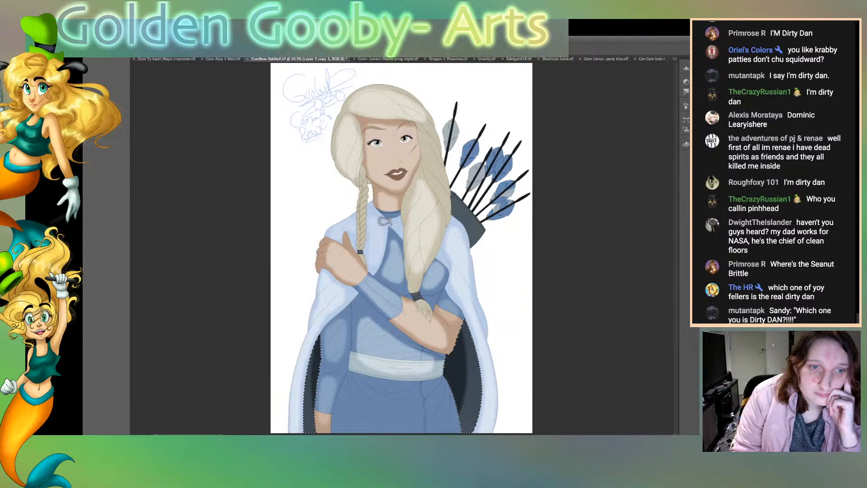
{"action": "key", "text": "ctrl+d"}
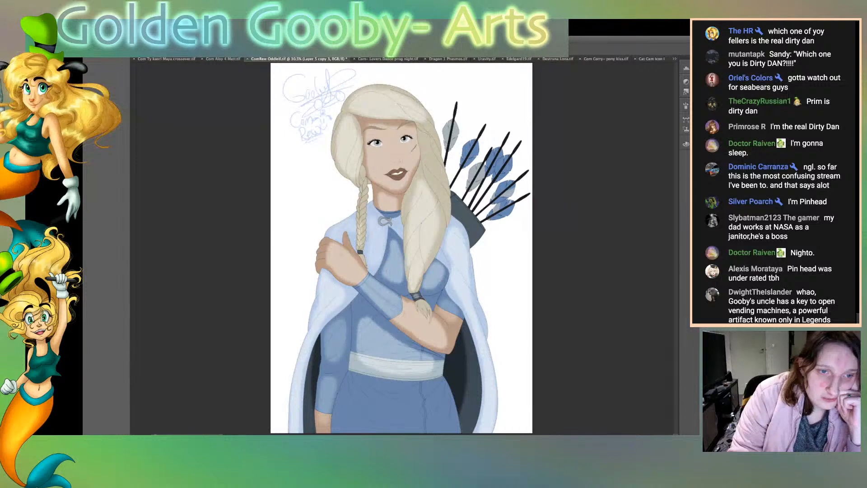
{"action": "left_click_drag", "start_coordinate": [360, 222], "coordinate": [363, 180]}
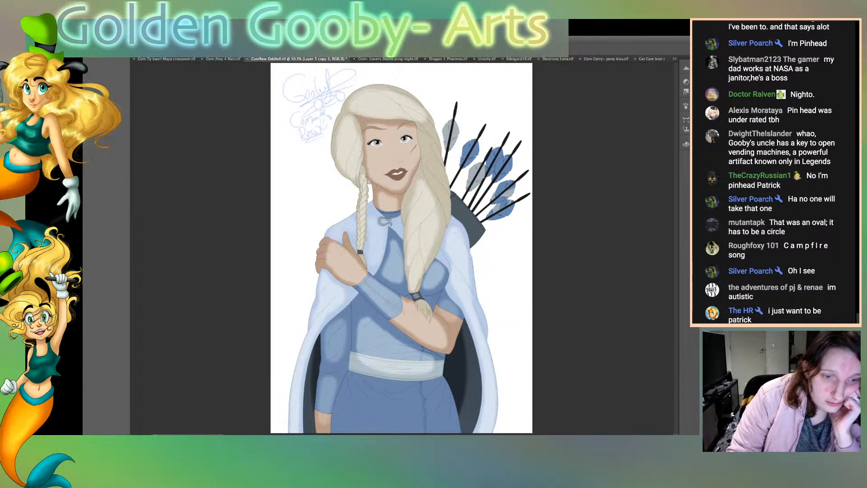
Step: Lighten the blue skirt below the belt, leaving shadow under the belt, along the central fold and at the outer edges
{"action": "mouse_move", "coordinate": [358, 380]}
{"action": "left_mouse_down"}
{"action": "mouse_move", "coordinate": [421, 408]}
{"action": "mouse_move", "coordinate": [439, 429]}
{"action": "mouse_move", "coordinate": [356, 394]}
{"action": "mouse_move", "coordinate": [369, 417]}
{"action": "mouse_move", "coordinate": [429, 420]}
{"action": "mouse_move", "coordinate": [445, 431]}
{"action": "left_mouse_up"}
{"action": "mouse_move", "coordinate": [390, 393]}
{"action": "left_mouse_down"}
{"action": "mouse_move", "coordinate": [428, 401]}
{"action": "mouse_move", "coordinate": [450, 429]}
{"action": "left_mouse_up"}
{"action": "mouse_move", "coordinate": [346, 382]}
{"action": "left_mouse_down"}
{"action": "mouse_move", "coordinate": [338, 427]}
{"action": "mouse_move", "coordinate": [355, 429]}
{"action": "mouse_move", "coordinate": [349, 388]}
{"action": "left_mouse_up"}
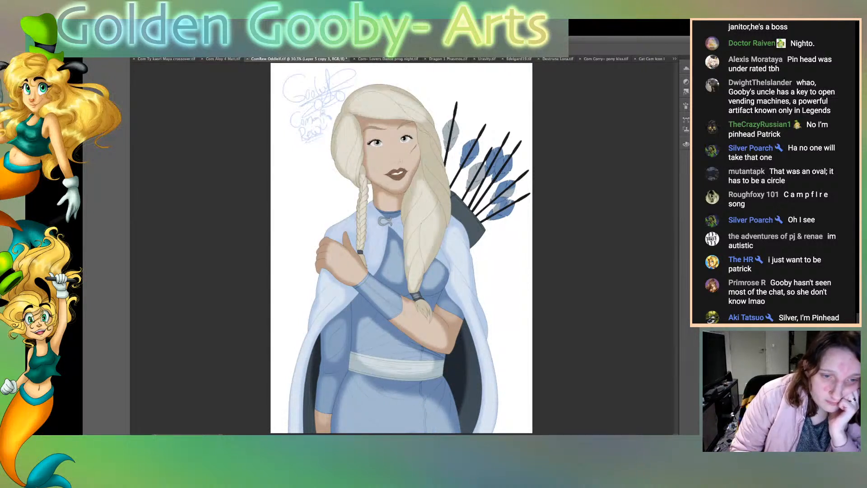
{"action": "mouse_move", "coordinate": [421, 397]}
{"action": "left_mouse_down"}
{"action": "mouse_move", "coordinate": [447, 411]}
{"action": "mouse_move", "coordinate": [454, 429]}
{"action": "left_mouse_up"}
{"action": "left_click_drag", "start_coordinate": [444, 398], "coordinate": [451, 411]}
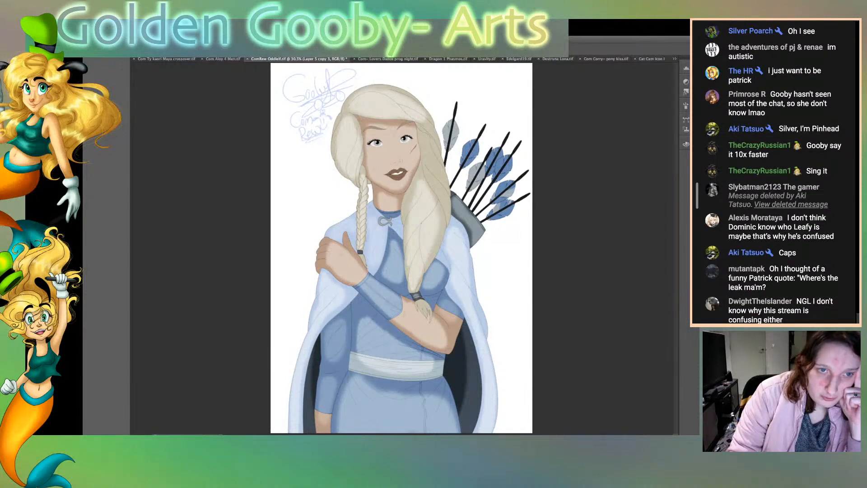
Step: Lighten the hair beside the cheek, blending the crown's highlight down into the large side braid
{"action": "left_click_drag", "start_coordinate": [433, 146], "coordinate": [443, 226]}
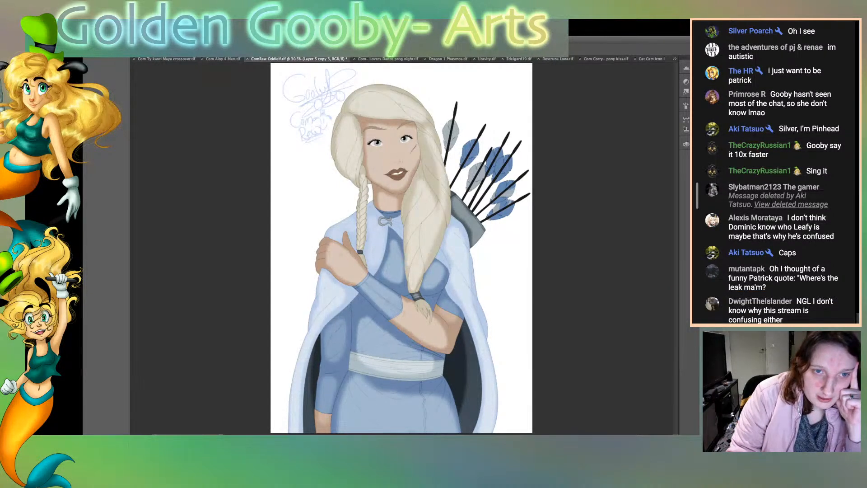
{"action": "left_click_drag", "start_coordinate": [426, 177], "coordinate": [423, 125]}
{"action": "left_click_drag", "start_coordinate": [431, 157], "coordinate": [433, 192]}
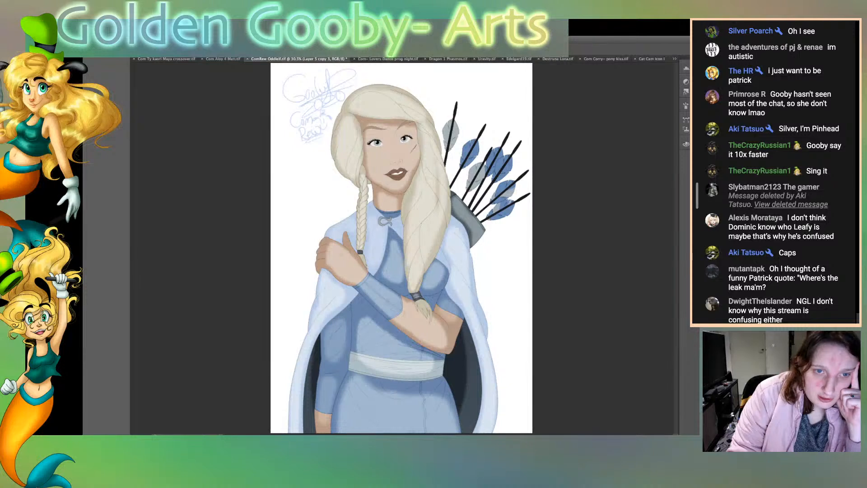
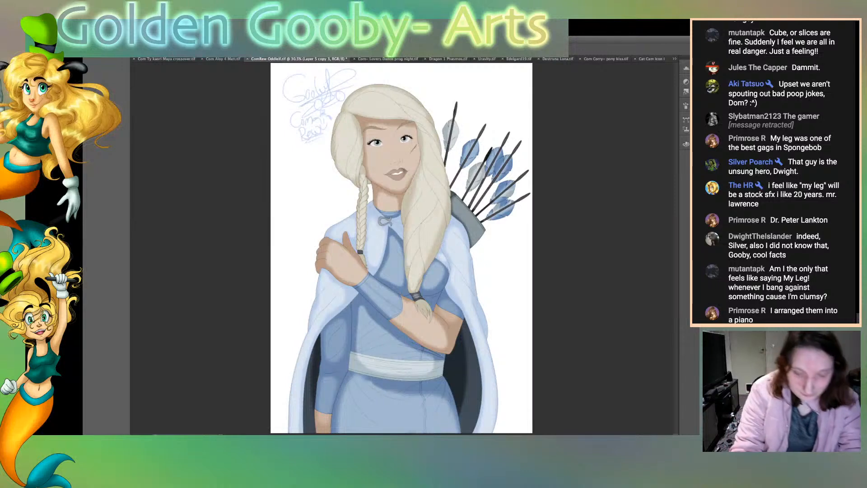
Step: Lighten the blonde hair beside the neck, blending soft light into the upper part of the large side braid
{"action": "key", "text": "super+plus"}
{"action": "key", "text": "super+plus"}
{"action": "key", "text": "super+plus"}
{"action": "key", "text": "super+plus"}
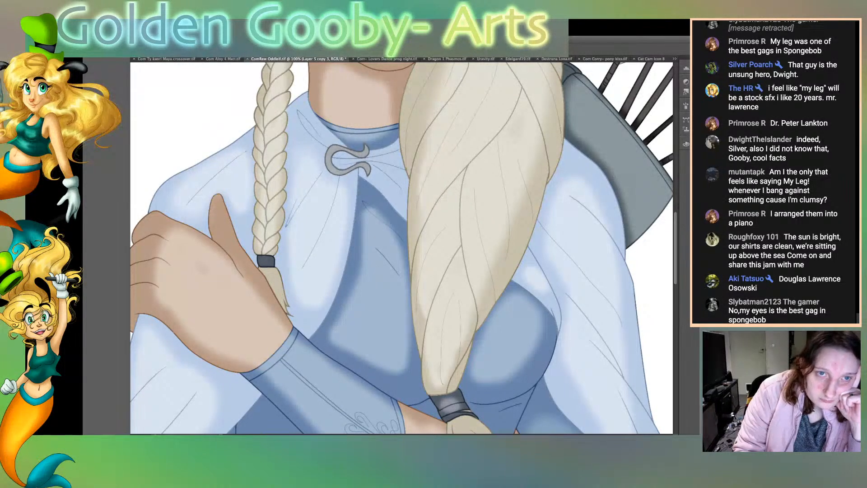
{"action": "scroll", "coordinate": [402, 247], "scroll_direction": "up", "scroll_amount": 4}
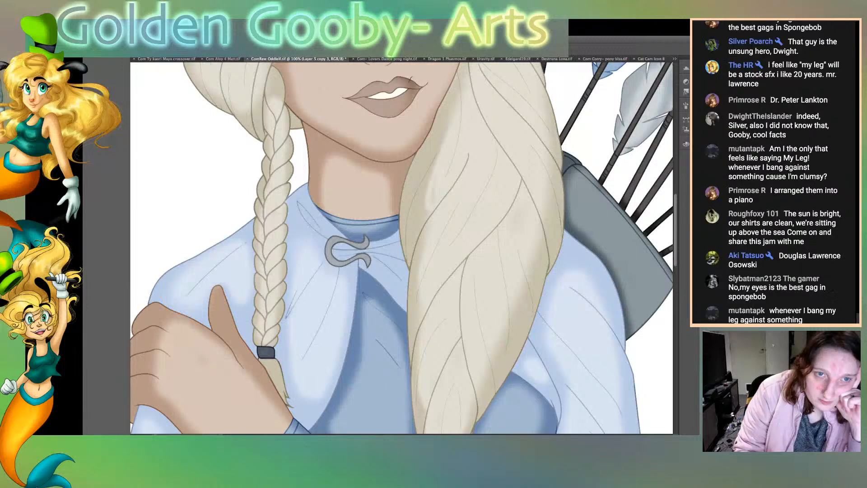
{"action": "left_click_drag", "start_coordinate": [425, 210], "coordinate": [442, 141]}
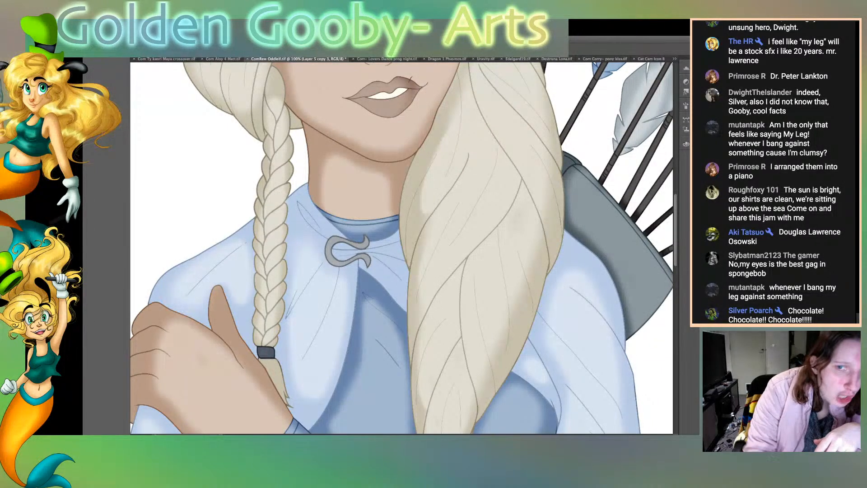
Step: Select the skin of the raised hand and add soft shading along the base of the thumb
{"action": "left_click", "coordinate": [203, 361]}
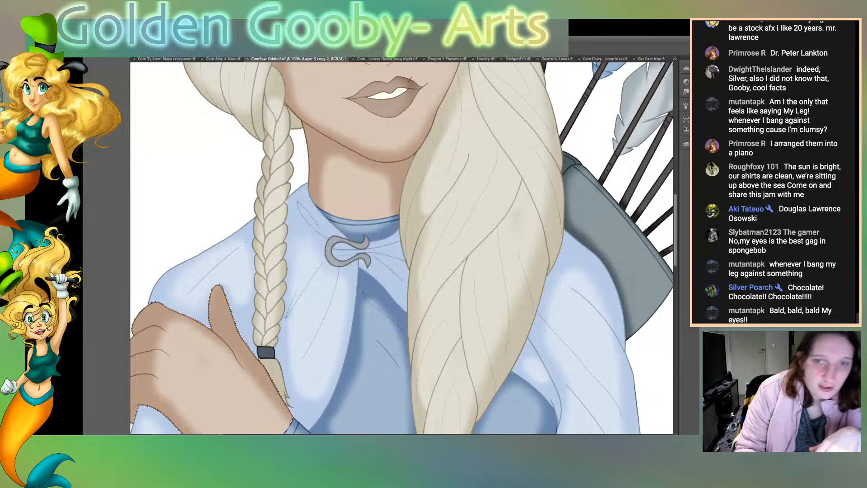
{"action": "key", "text": "alt+bracketright"}
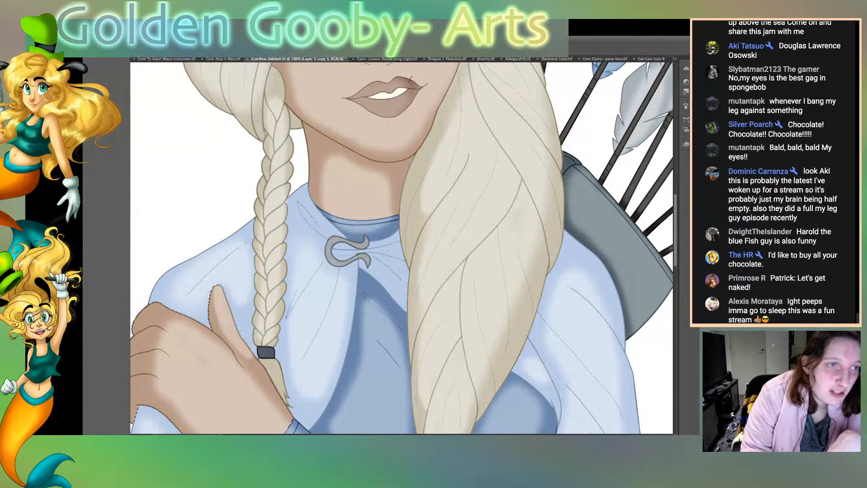
{"action": "scroll", "coordinate": [401, 247], "scroll_direction": "up", "scroll_amount": 8}
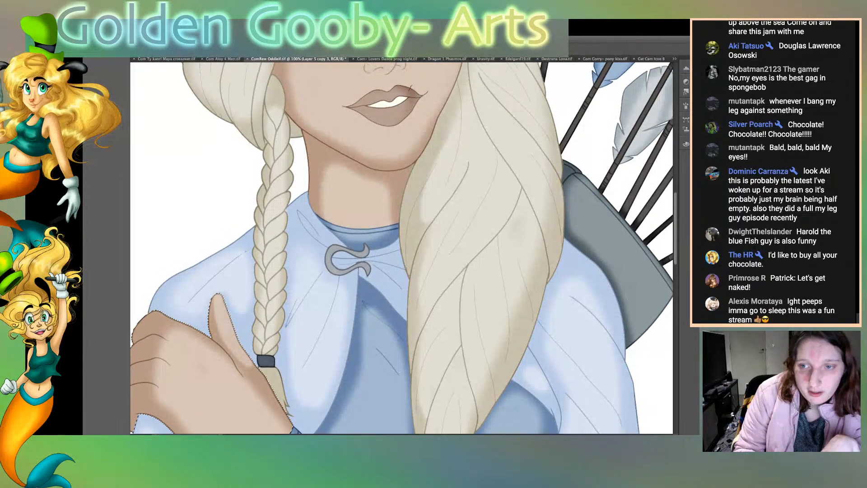
Step: Select the inner areas of both eyes and shade them softly beneath the upper lashes
{"action": "scroll", "coordinate": [402, 247], "scroll_direction": "up", "scroll_amount": 3}
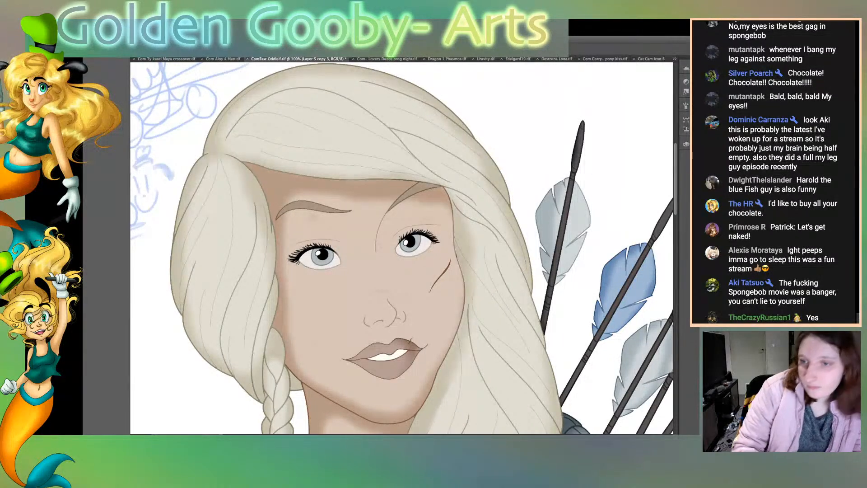
{"action": "left_click", "coordinate": [362, 271]}
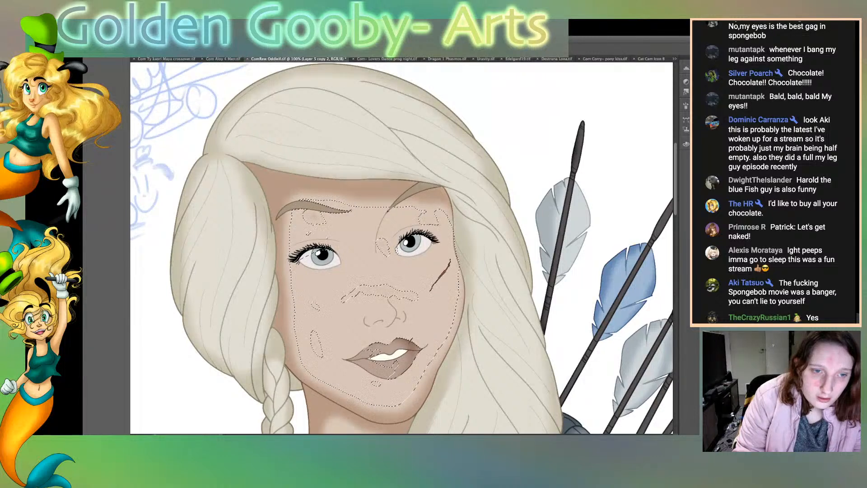
{"action": "left_click", "coordinate": [361, 271]}
{"action": "left_click", "coordinate": [407, 248]}
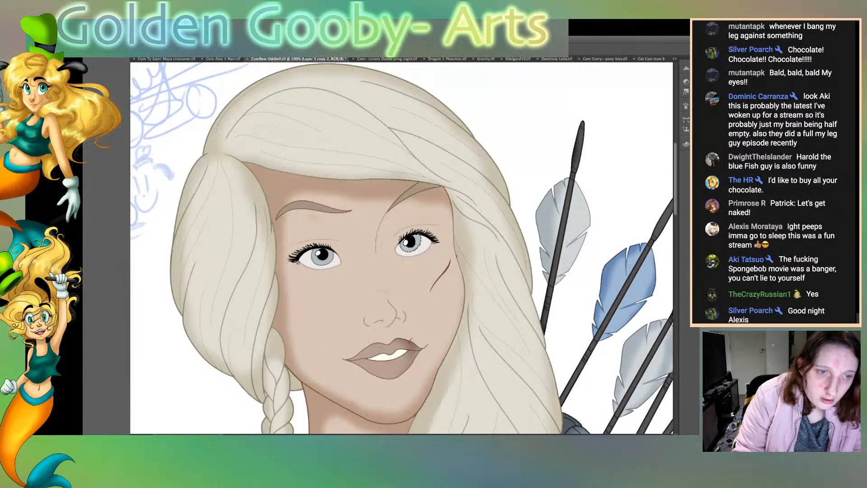
{"action": "key", "text": "alt+bracketright"}
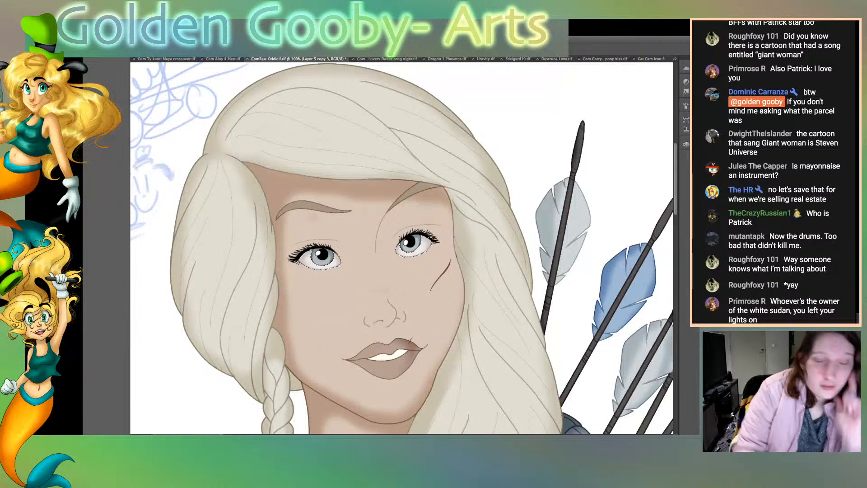
Step: Select the lips and add soft darker shading around their edges, leaving the middle of the lower lip lighter
{"action": "key", "text": "alt+["}
{"action": "left_click", "coordinate": [391, 367]}
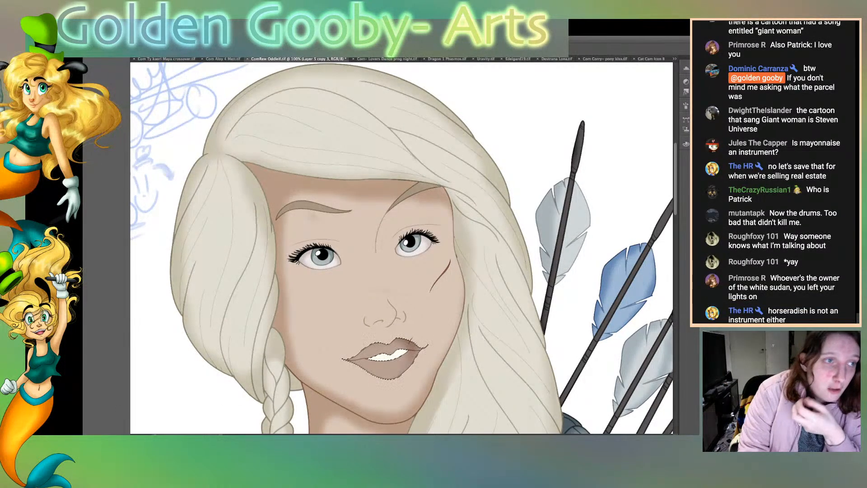
{"action": "key", "text": "alt+["}
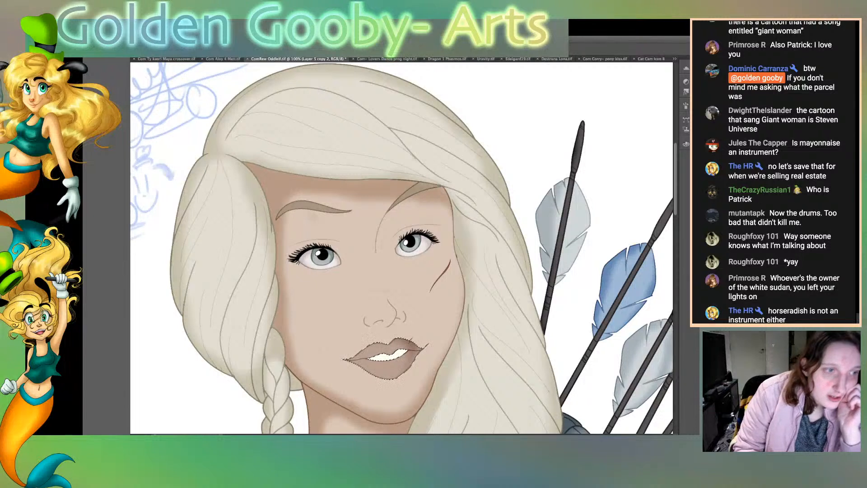
{"action": "key", "text": "alt+]"}
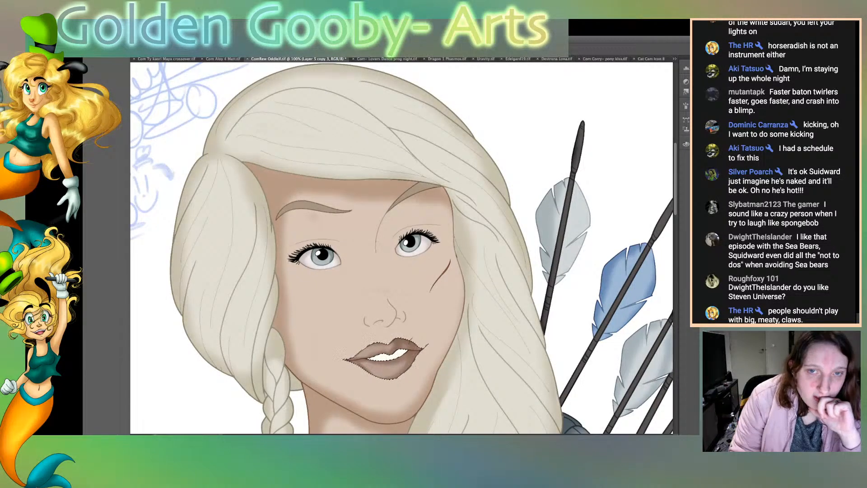
Step: Select the face skin and shade the nose, its bridge and the eye sockets below the eyebrows
{"action": "left_click", "coordinate": [348, 321]}
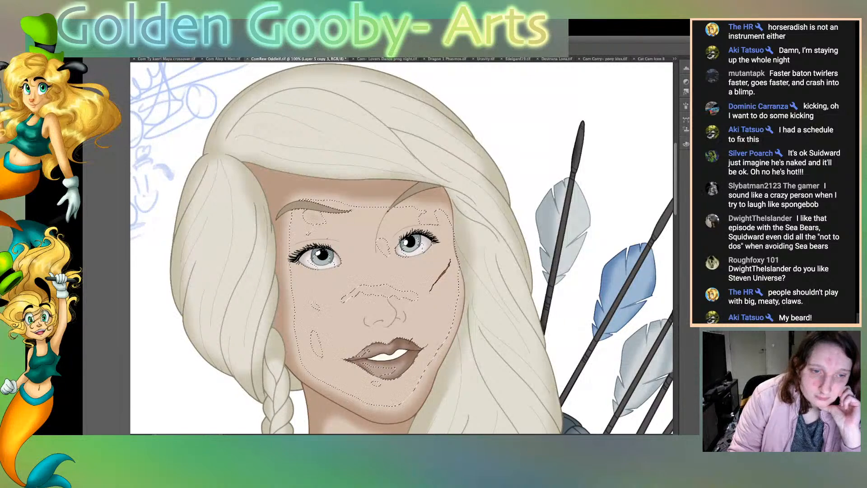
{"action": "left_click", "coordinate": [348, 317]}
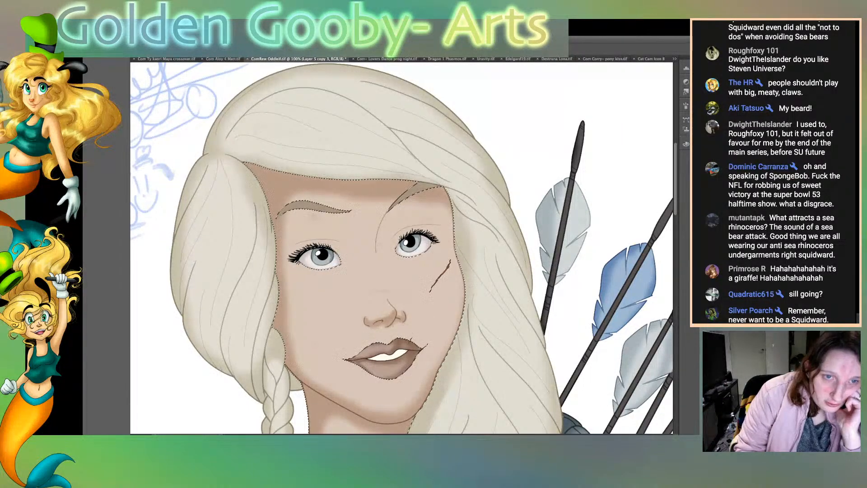
{"action": "mouse_move", "coordinate": [405, 203]}
{"action": "left_mouse_down"}
{"action": "mouse_move", "coordinate": [383, 259]}
{"action": "mouse_move", "coordinate": [398, 309]}
{"action": "left_mouse_up"}
{"action": "left_click_drag", "start_coordinate": [391, 274], "coordinate": [399, 300]}
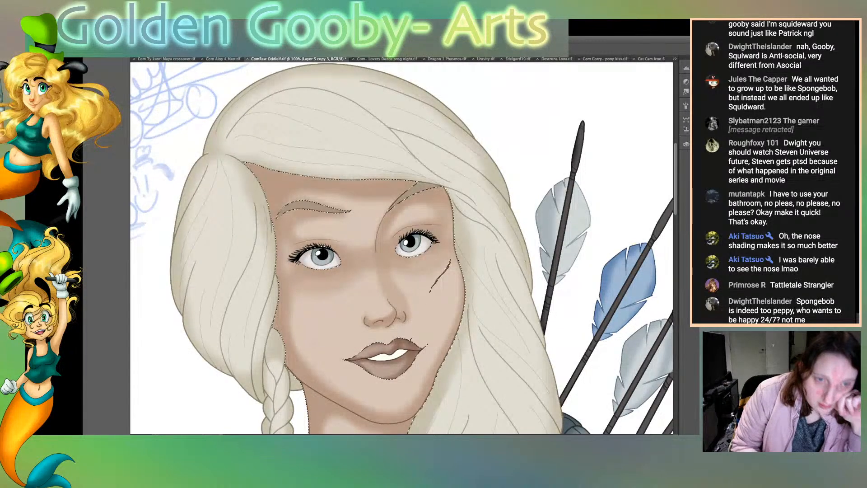
Step: Deepen the shadow on the neck below the chin, clear the selection, and soften the scar line on the cheek
{"action": "scroll", "coordinate": [401, 248], "scroll_direction": "down", "scroll_amount": 5}
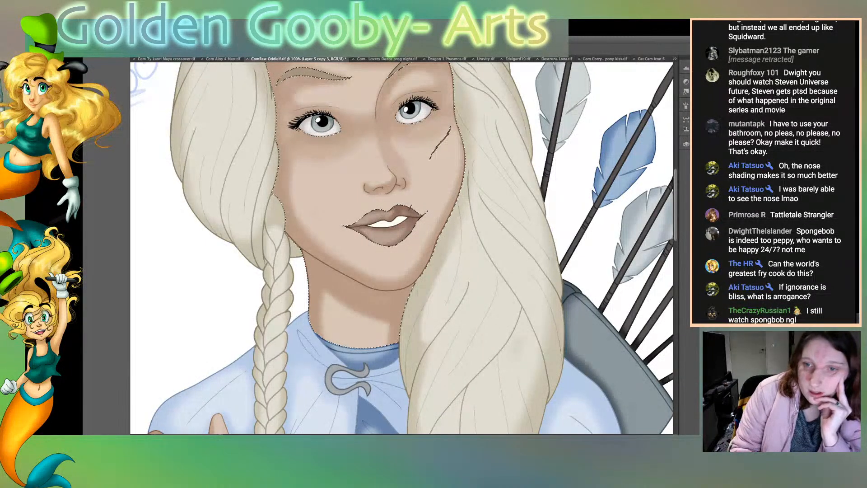
{"action": "scroll", "coordinate": [402, 247], "scroll_direction": "up", "scroll_amount": 3}
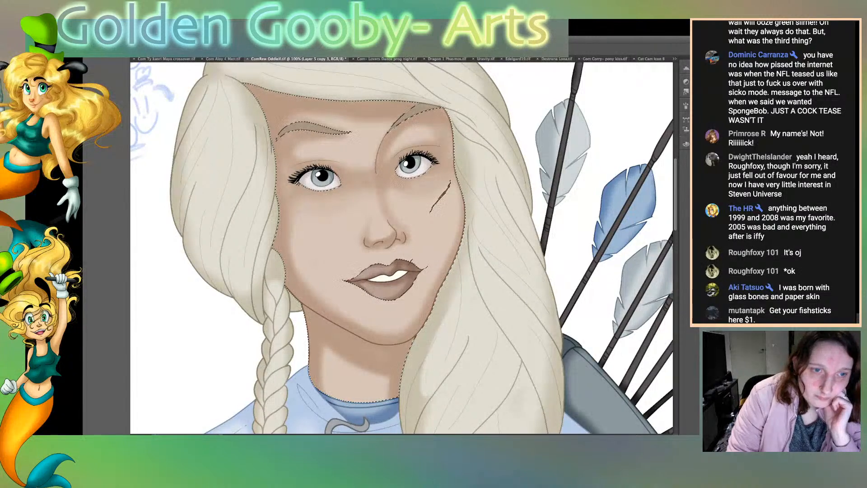
{"action": "key", "text": "ctrl+d"}
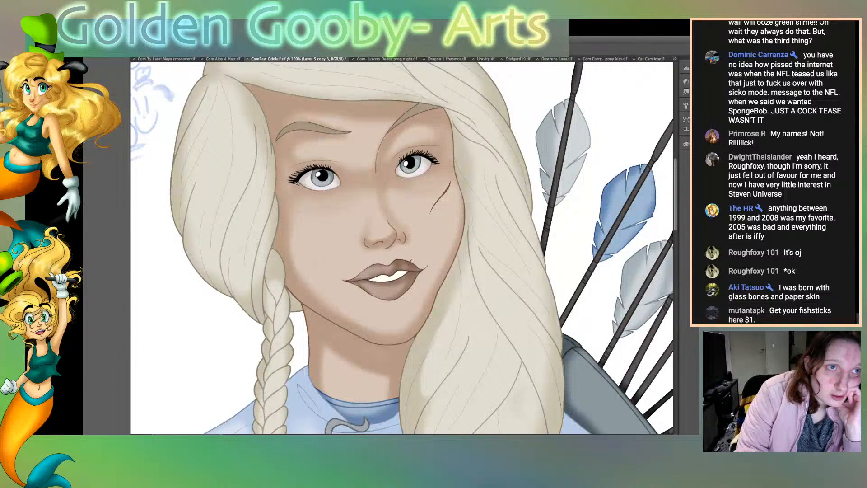
{"action": "left_click_drag", "start_coordinate": [447, 189], "coordinate": [437, 201]}
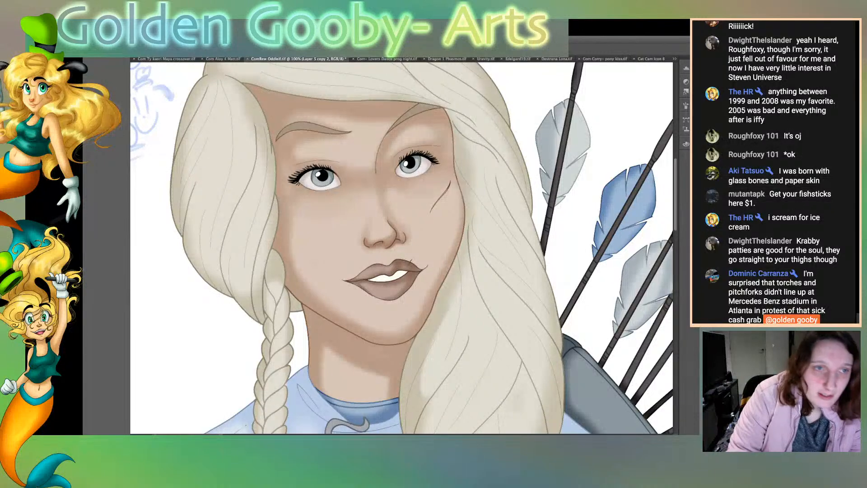
Step: Select both eyebrows, lighten them to a pale blonde tone, and save the portrait
{"action": "left_click", "coordinate": [312, 128]}
{"action": "left_click", "coordinate": [414, 114], "text": "shift"}
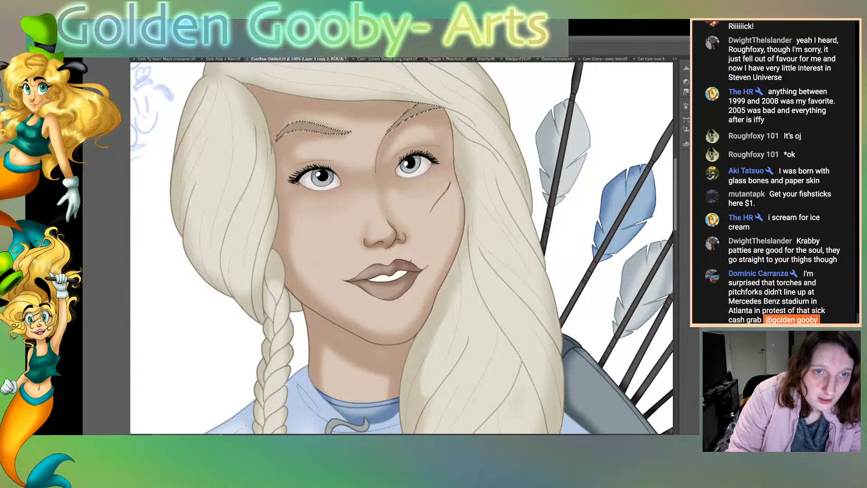
{"action": "key", "text": "alt+bracketright"}
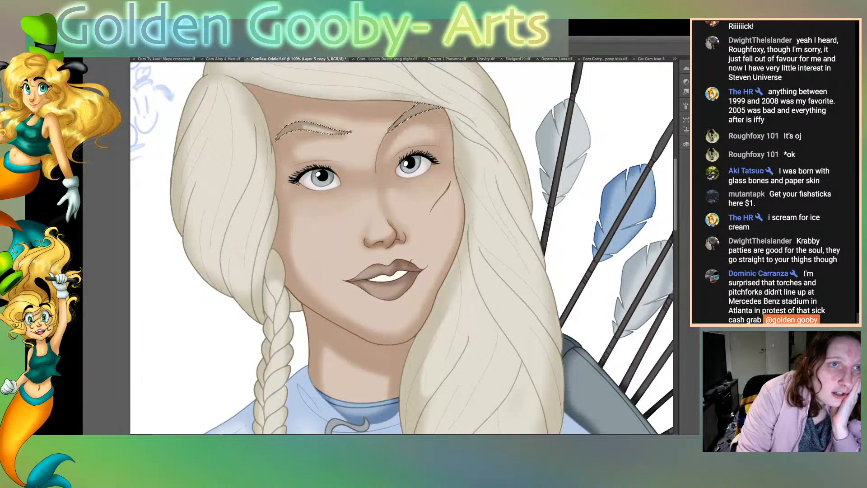
{"action": "key", "text": "ctrl+d"}
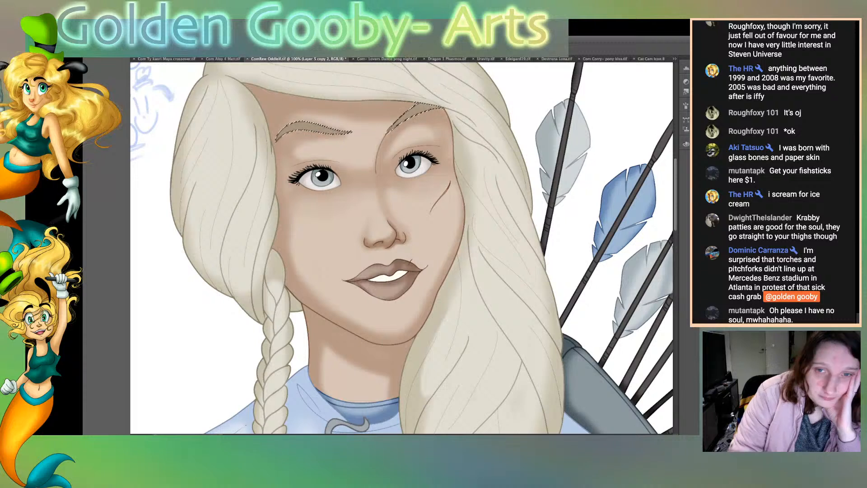
{"action": "key", "text": "ctrl+z"}
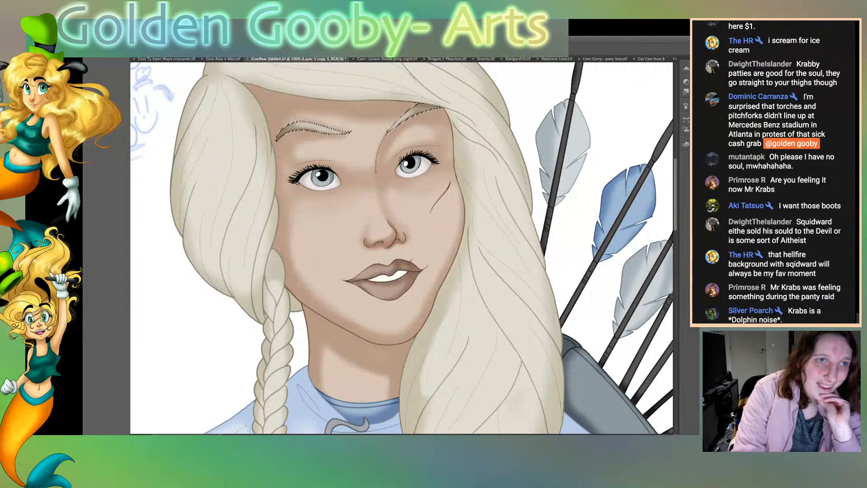
{"action": "key", "text": "ctrl+d"}
{"action": "key", "text": "ctrl+0"}
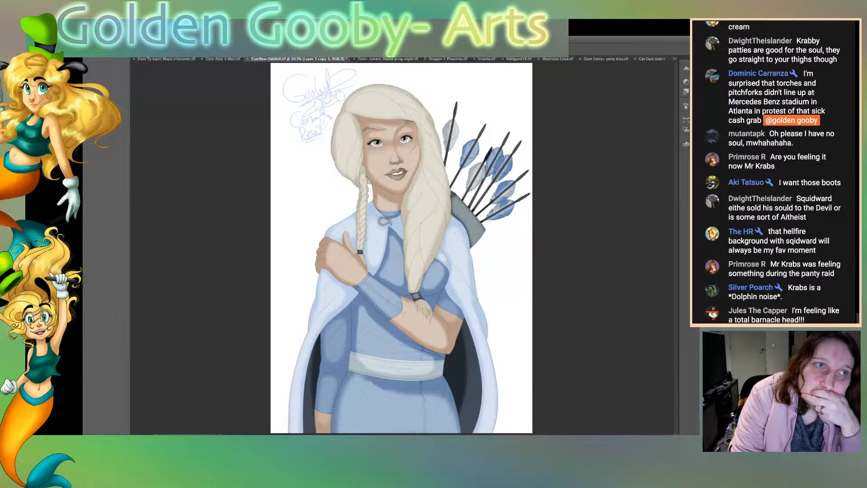
{"action": "key", "text": "ctrl+s"}
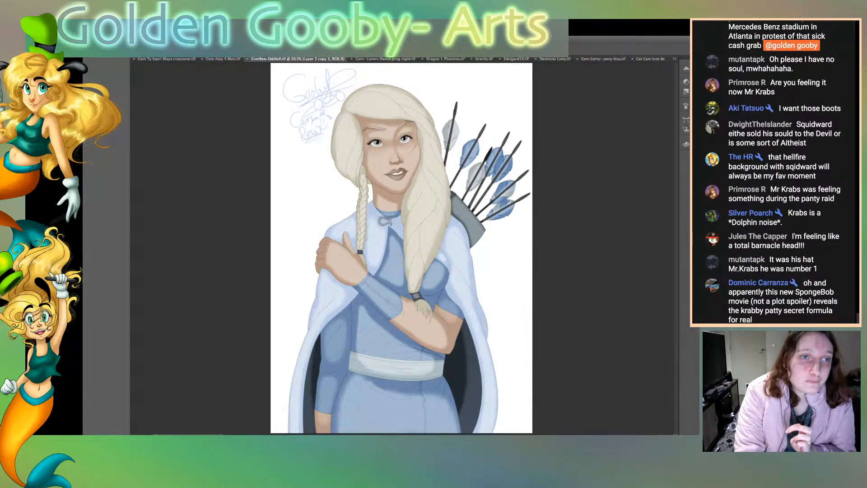
Step: Select the face and neck skin, brush warmer tones over the cheeks and neck shadow, and clear the selection
{"action": "key", "text": "ctrl+plus"}
{"action": "key", "text": "ctrl+plus"}
{"action": "key", "text": "ctrl+plus"}
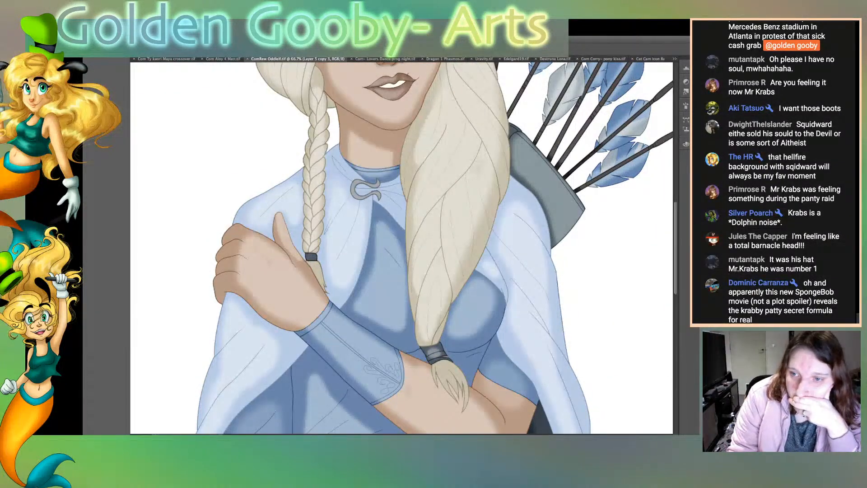
{"action": "scroll", "coordinate": [402, 248], "scroll_direction": "up", "scroll_amount": 2}
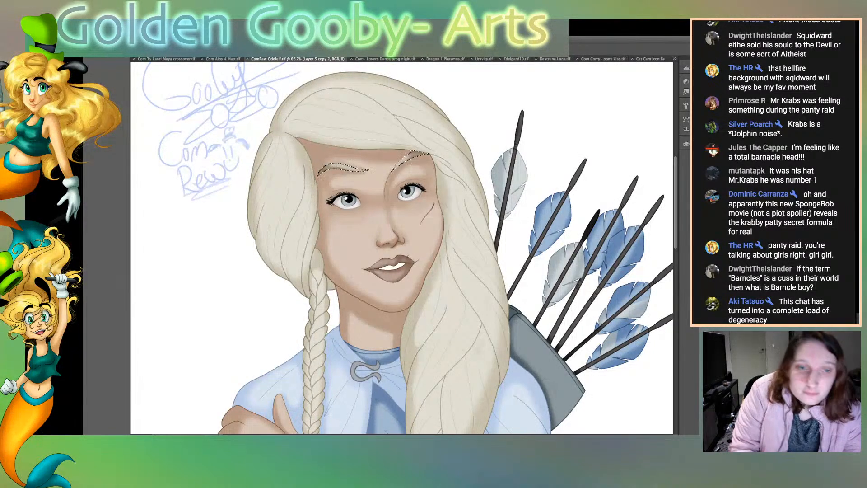
{"action": "left_click", "coordinate": [362, 230]}
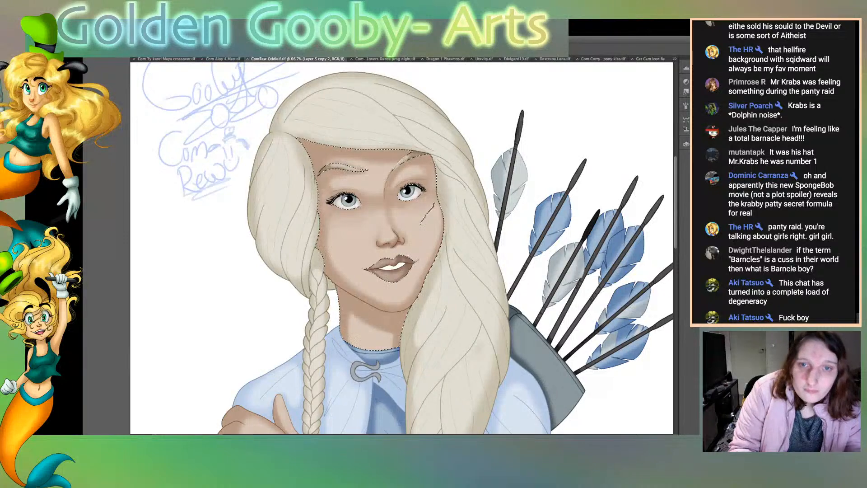
{"action": "key", "text": "alt+bracketright"}
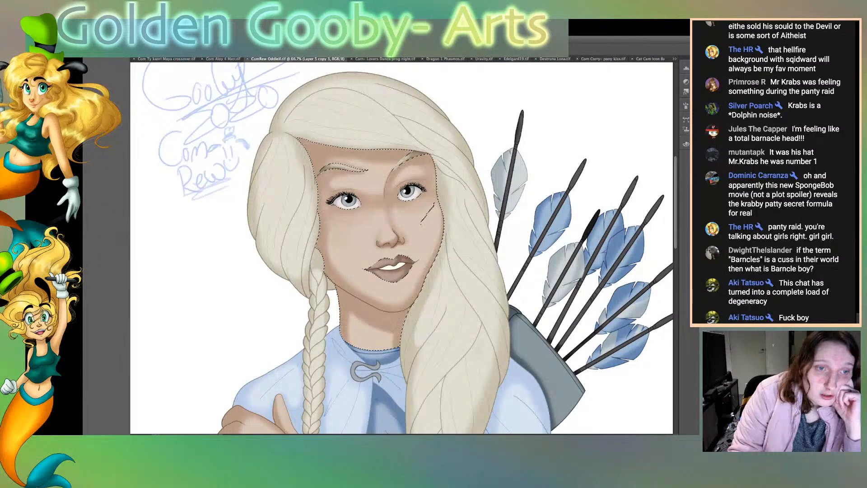
{"action": "left_click_drag", "start_coordinate": [399, 318], "coordinate": [394, 329]}
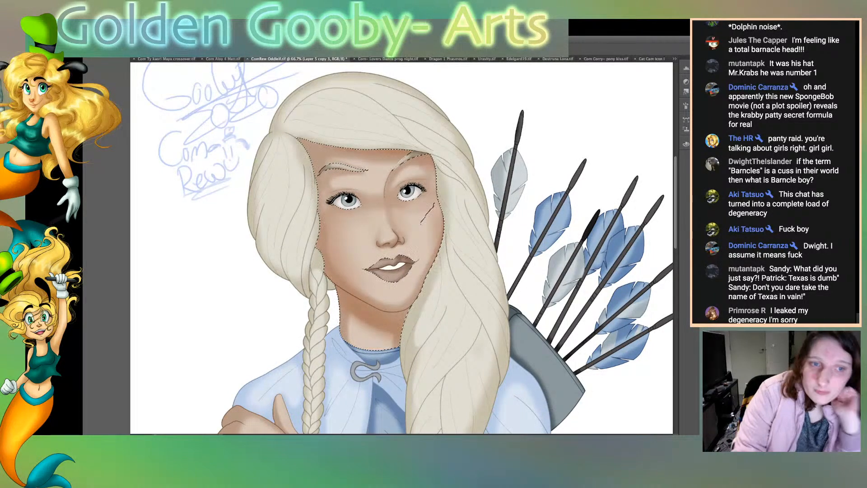
{"action": "key", "text": "ctrl+d"}
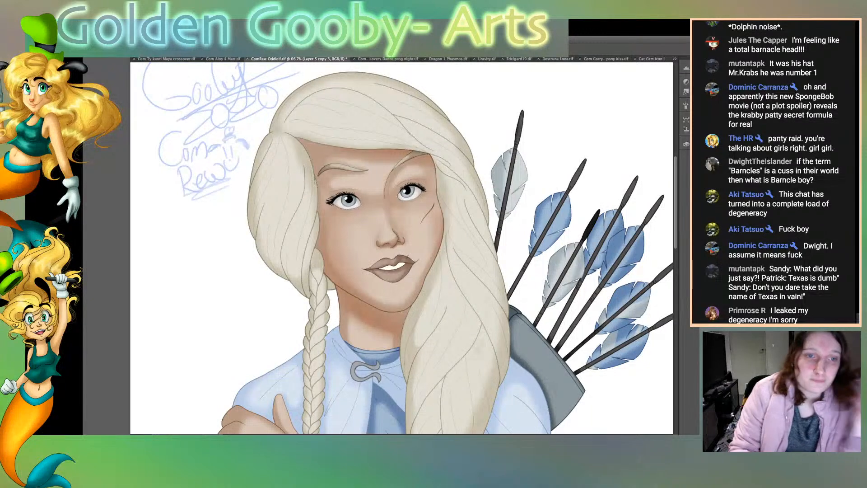
Step: Save the portrait with the warmed skin tones
{"action": "scroll", "coordinate": [402, 248], "scroll_direction": "down", "scroll_amount": 3}
{"action": "key", "text": "super+0"}
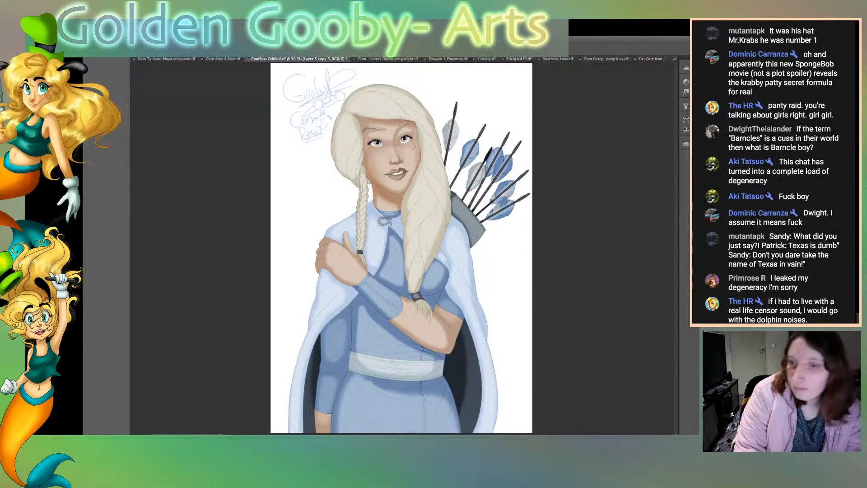
{"action": "key", "text": "super+s"}
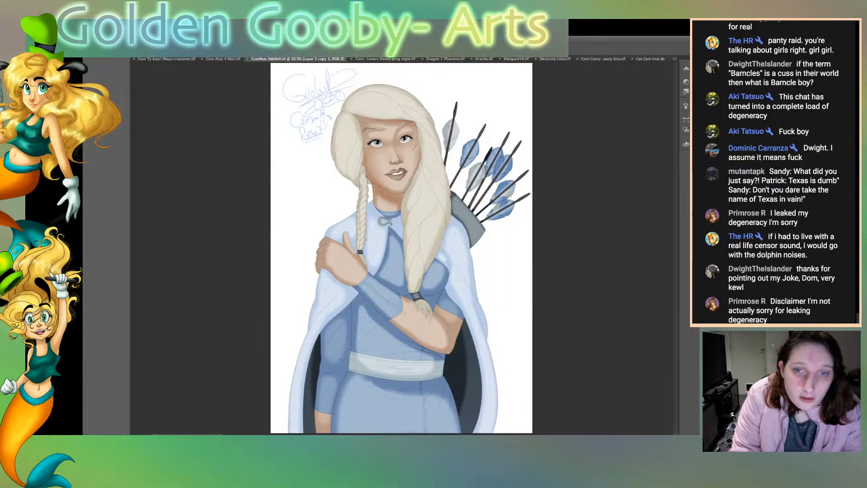
Step: Select the blonde hair and brush soft shadows along the strands of the large braid over the chest
{"action": "left_click", "coordinate": [425, 194]}
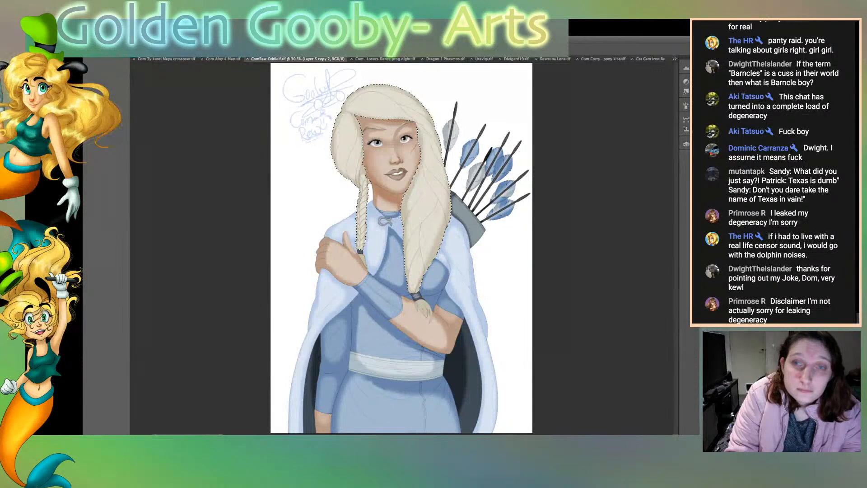
{"action": "key", "text": "super+equal"}
{"action": "key", "text": "super+equal"}
{"action": "key", "text": "super+equal"}
{"action": "key", "text": "super+equal"}
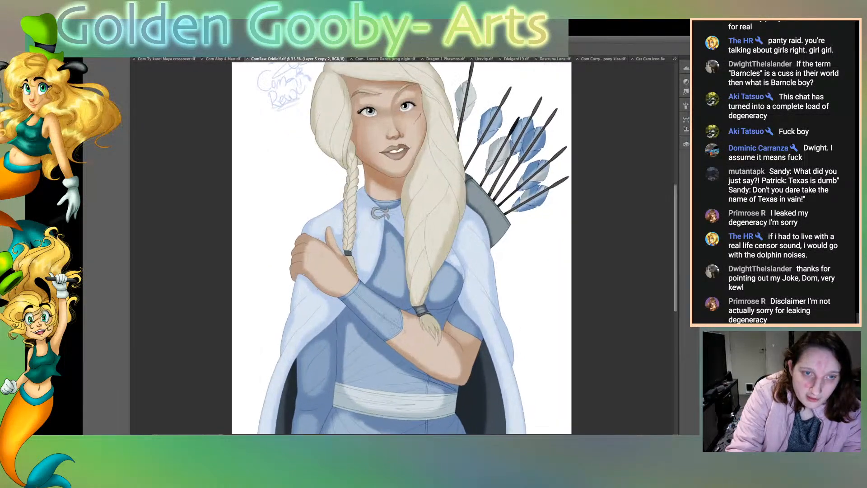
{"action": "key", "text": "super+equal"}
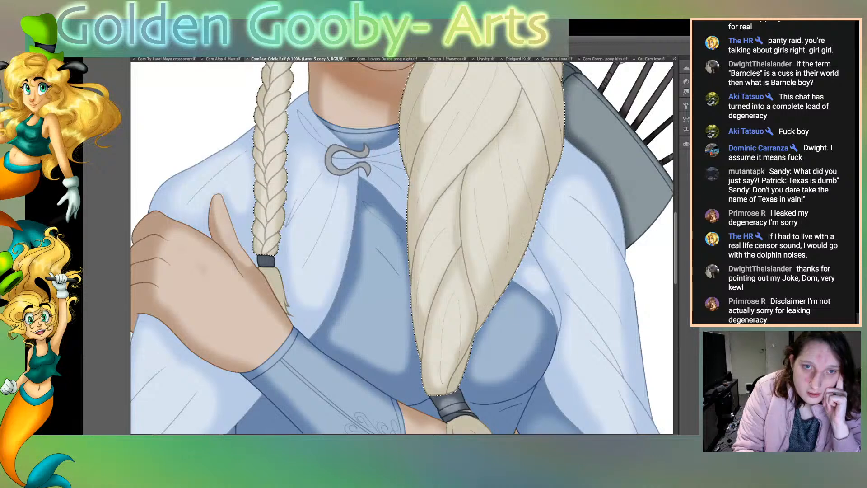
{"action": "scroll", "coordinate": [402, 247], "scroll_direction": "up", "scroll_amount": 5}
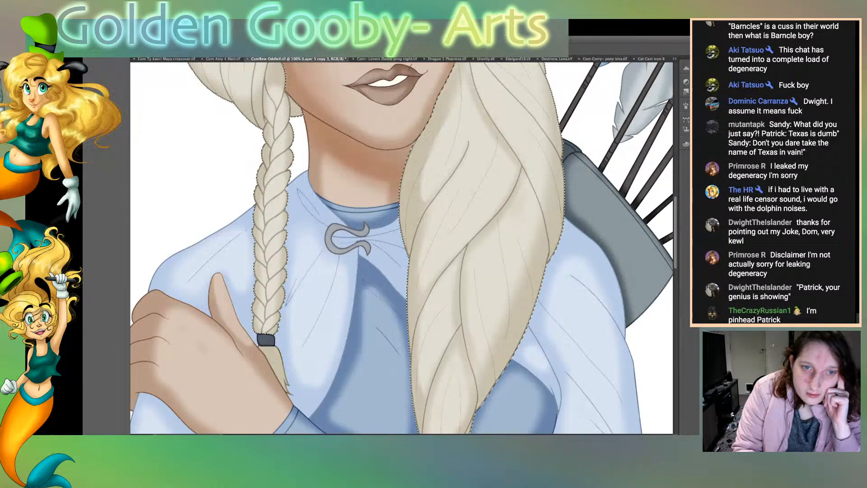
{"action": "scroll", "coordinate": [401, 247], "scroll_direction": "right", "scroll_amount": 5}
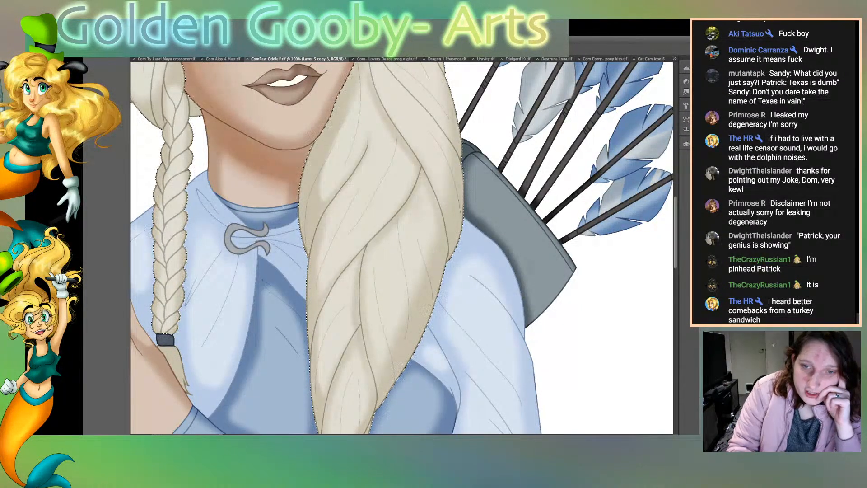
Step: Shade the hair strands around the face, crown and side bun within the hair selection, and save the portrait
{"action": "scroll", "coordinate": [402, 247], "scroll_direction": "up", "scroll_amount": 3}
{"action": "scroll", "coordinate": [404, 248], "scroll_direction": "up", "scroll_amount": 1}
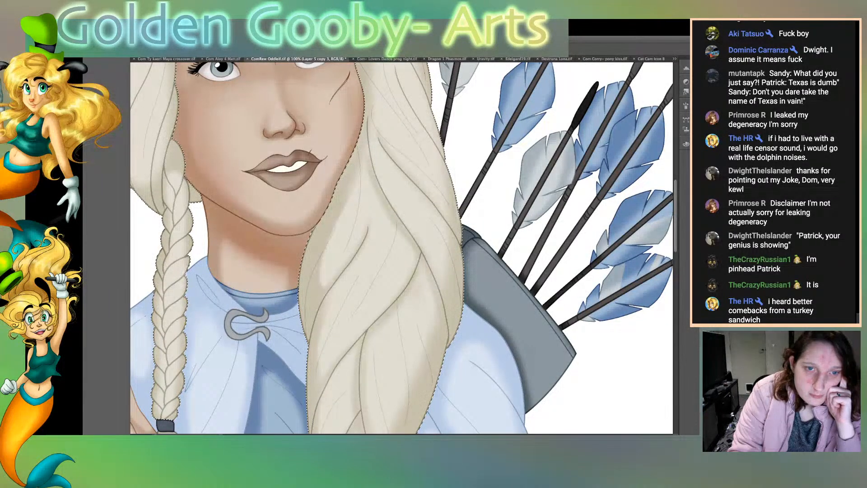
{"action": "scroll", "coordinate": [402, 248], "scroll_direction": "up", "scroll_amount": 5}
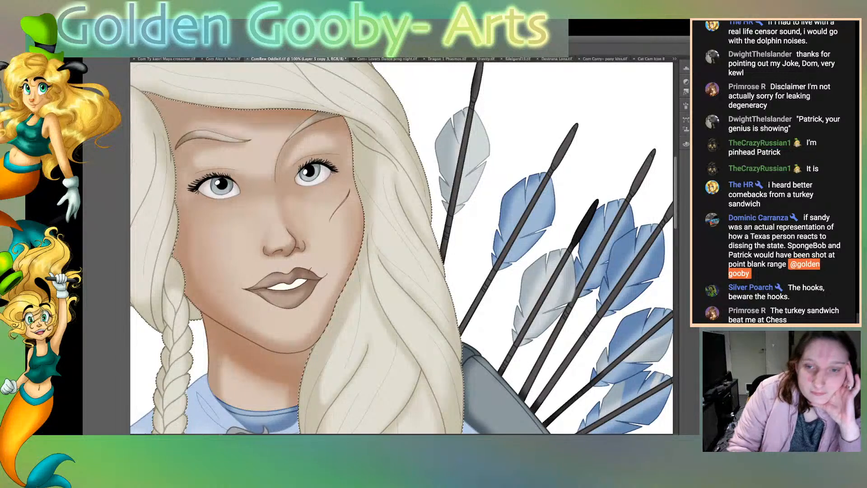
{"action": "scroll", "coordinate": [402, 247], "scroll_direction": "up", "scroll_amount": 3}
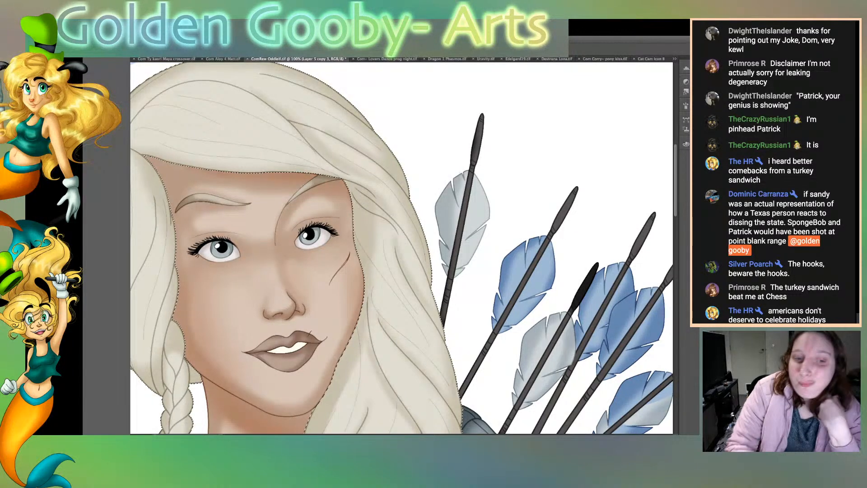
{"action": "scroll", "coordinate": [402, 248], "scroll_direction": "left", "scroll_amount": 5}
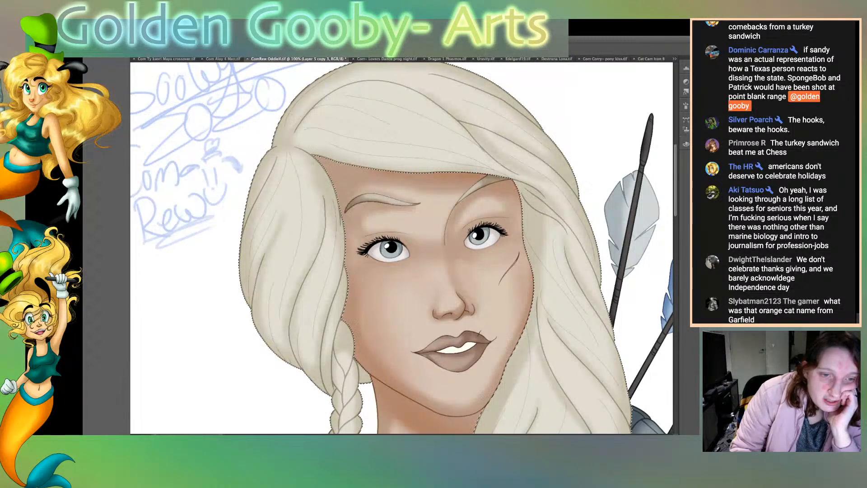
{"action": "scroll", "coordinate": [403, 248], "scroll_direction": "down", "scroll_amount": 5}
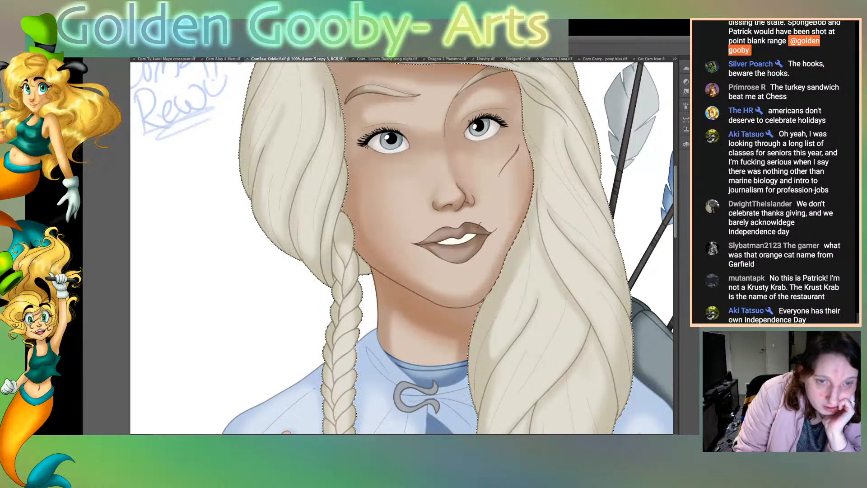
{"action": "scroll", "coordinate": [401, 247], "scroll_direction": "down", "scroll_amount": 5}
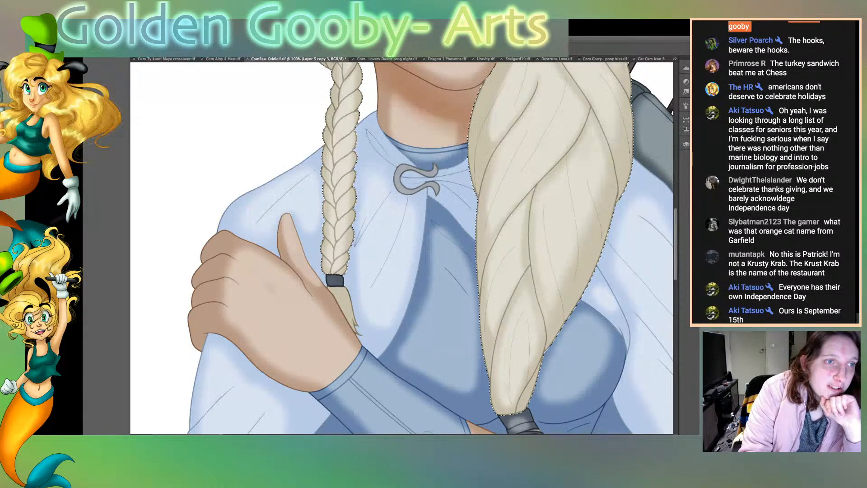
{"action": "key", "text": "ctrl+s"}
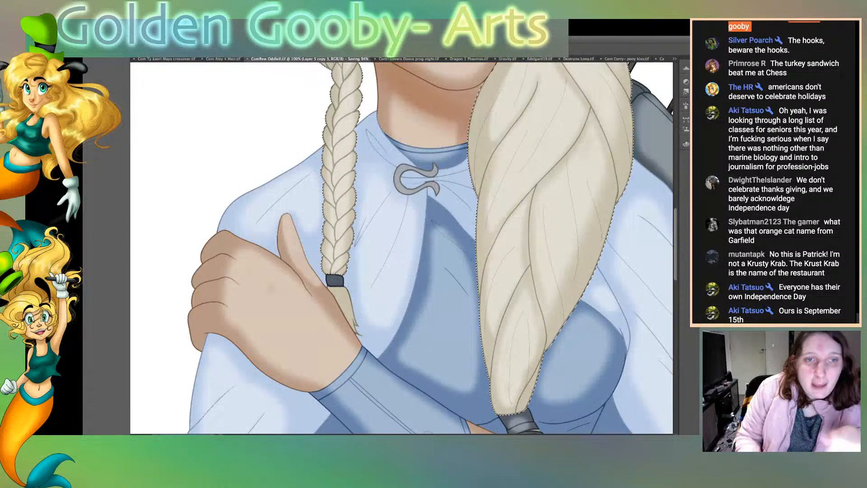
Step: Deepen the shadows between the thin braid's plaits, shade its selected tip and hair tie, and clear the selection
{"action": "scroll", "coordinate": [402, 248], "scroll_direction": "down", "scroll_amount": 5}
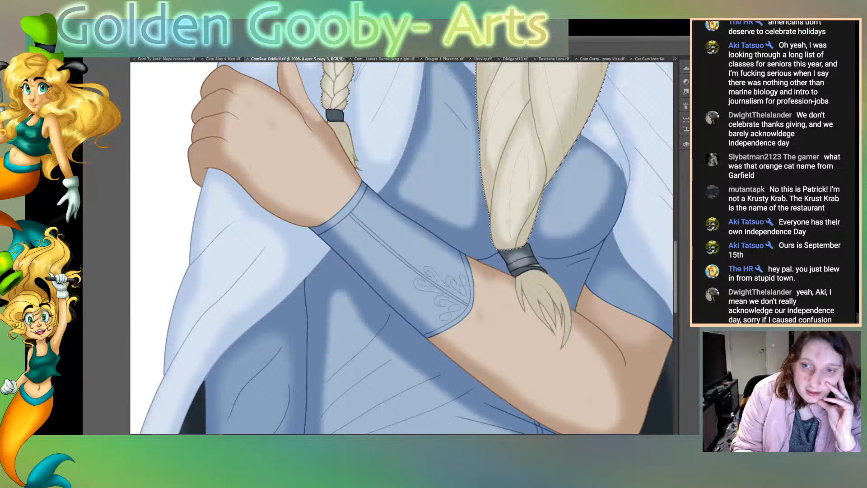
{"action": "scroll", "coordinate": [402, 249], "scroll_direction": "up", "scroll_amount": 5}
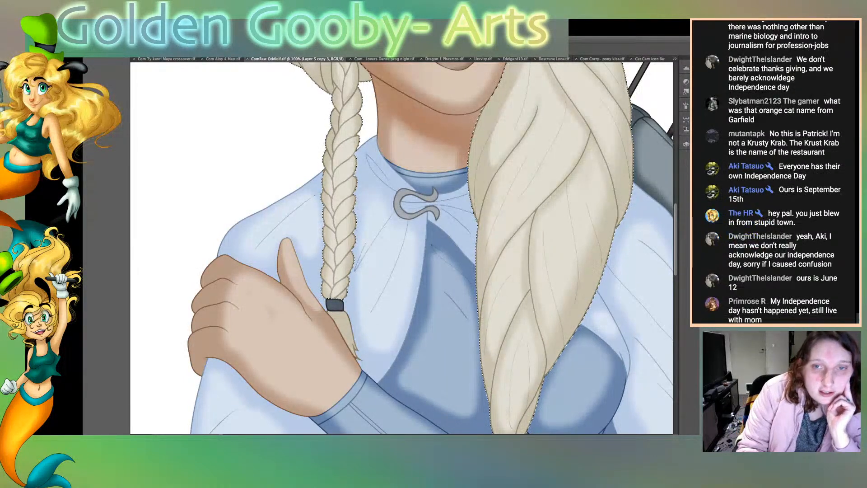
{"action": "key", "text": "super+e"}
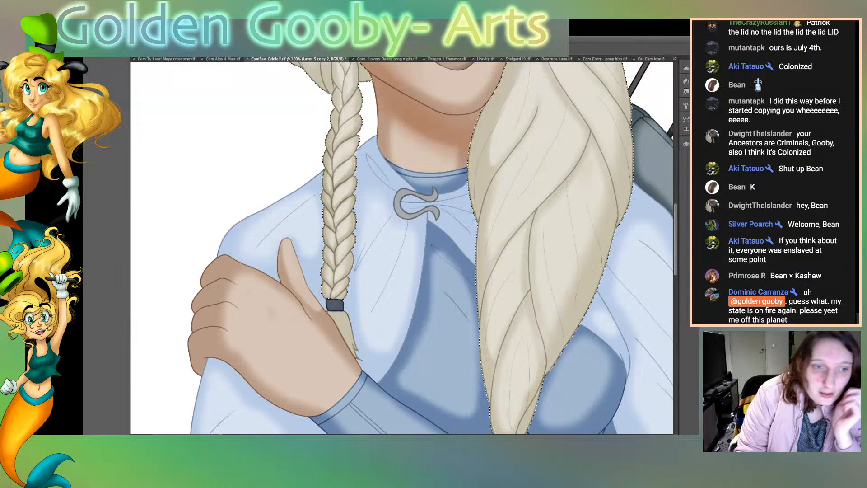
{"action": "left_click", "coordinate": [344, 328]}
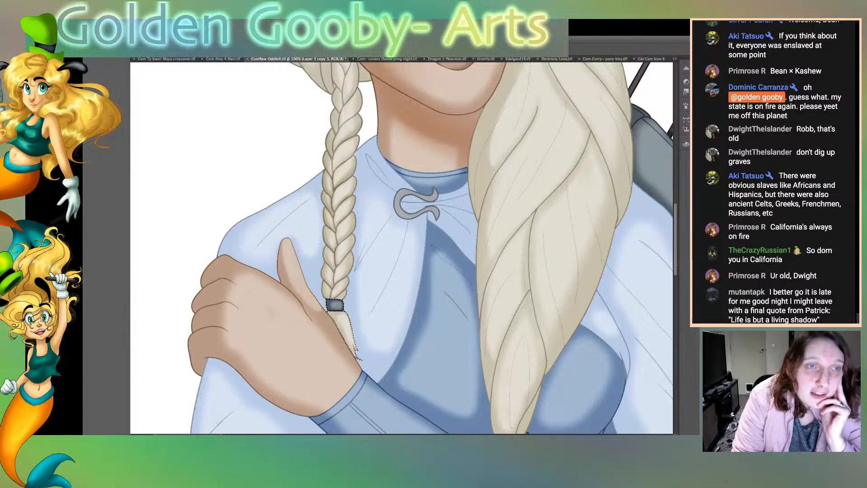
{"action": "key", "text": "ctrl+d"}
Step: Select the blue garment and brush shadows along the fold lines of the lowered arm's sleeve
{"action": "scroll", "coordinate": [402, 248], "scroll_direction": "up", "scroll_amount": 10}
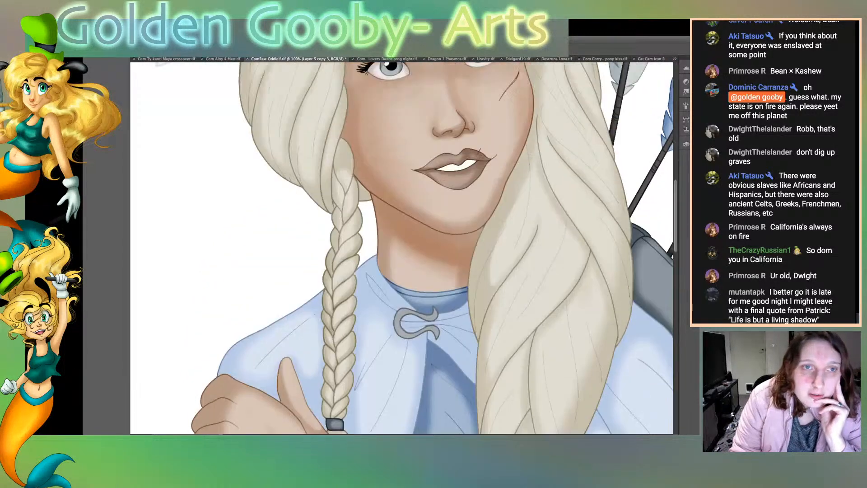
{"action": "scroll", "coordinate": [402, 248], "scroll_direction": "down", "scroll_amount": 5}
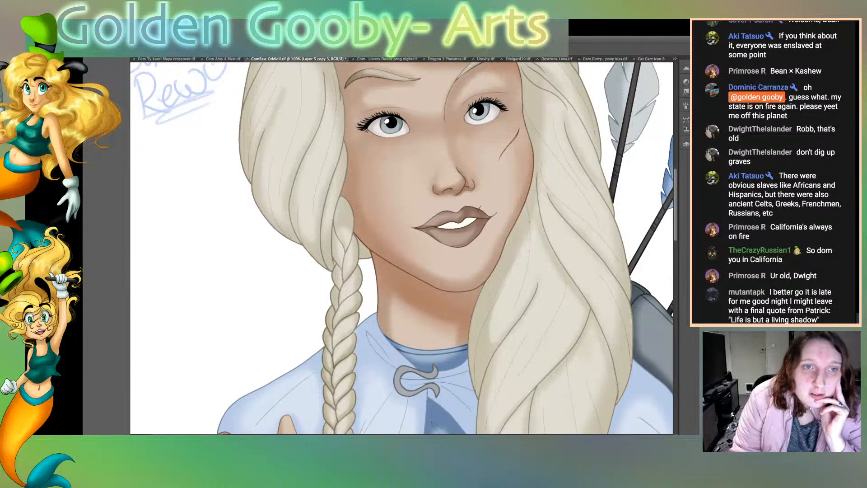
{"action": "scroll", "coordinate": [401, 247], "scroll_direction": "down", "scroll_amount": 15}
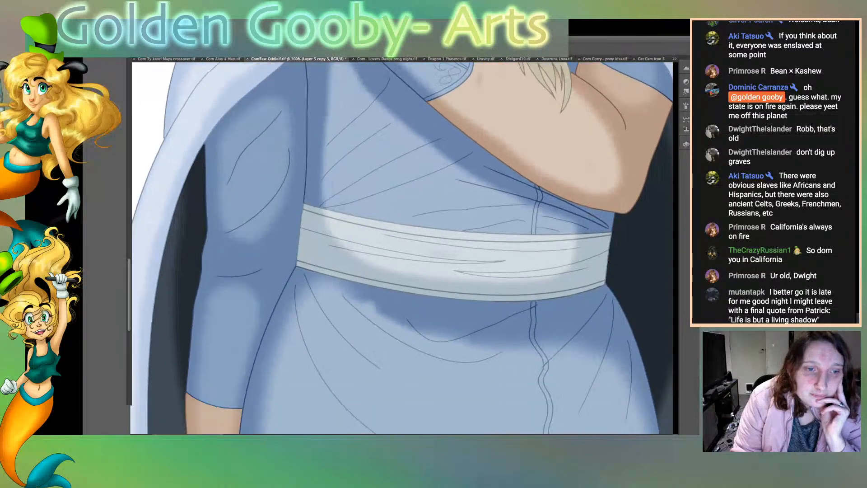
{"action": "scroll", "coordinate": [402, 248], "scroll_direction": "up", "scroll_amount": 1}
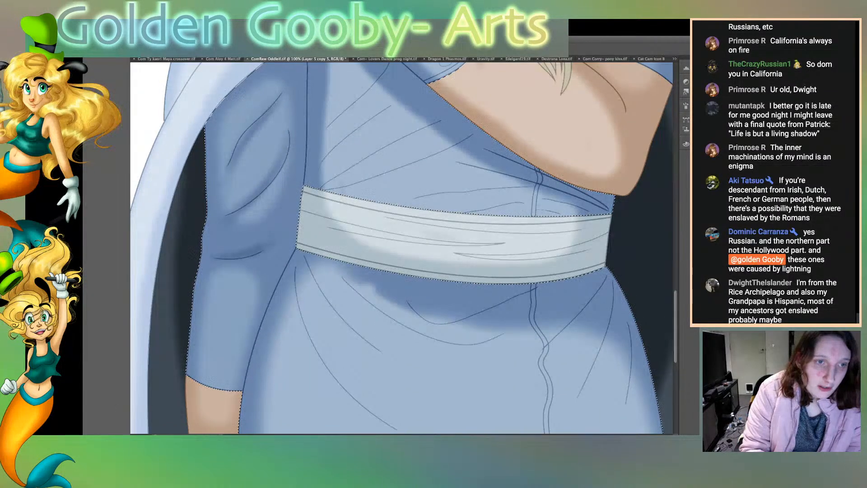
Step: Limit the selection to the lowered arm's sleeve and deepen the shadows around its folds and edges
{"action": "key", "text": "ctrl+d"}
{"action": "left_click", "coordinate": [249, 235]}
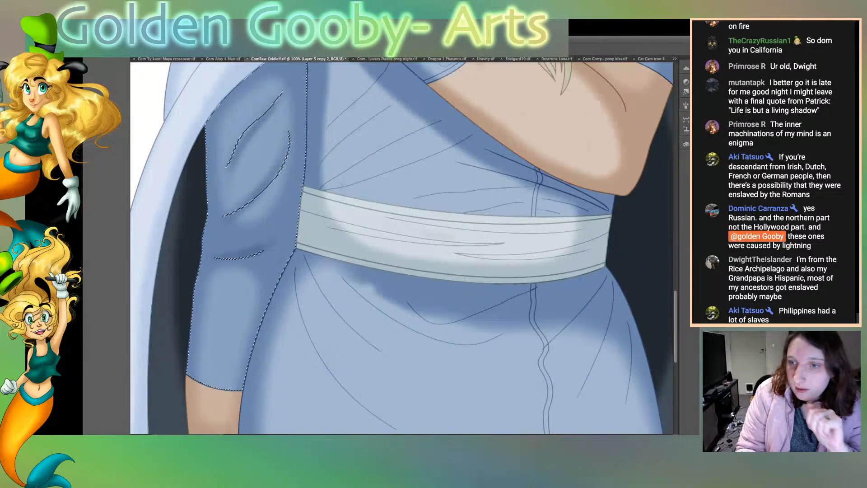
{"action": "key", "text": "alt+bracketright"}
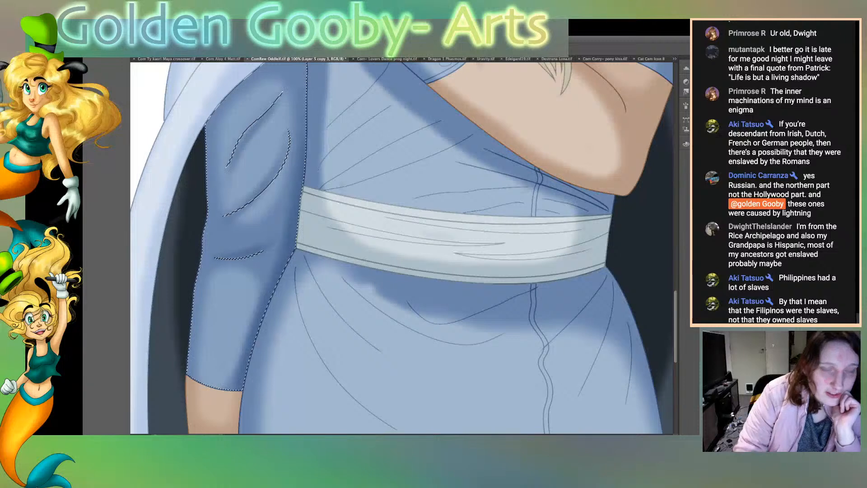
{"action": "scroll", "coordinate": [404, 248], "scroll_direction": "up", "scroll_amount": 5}
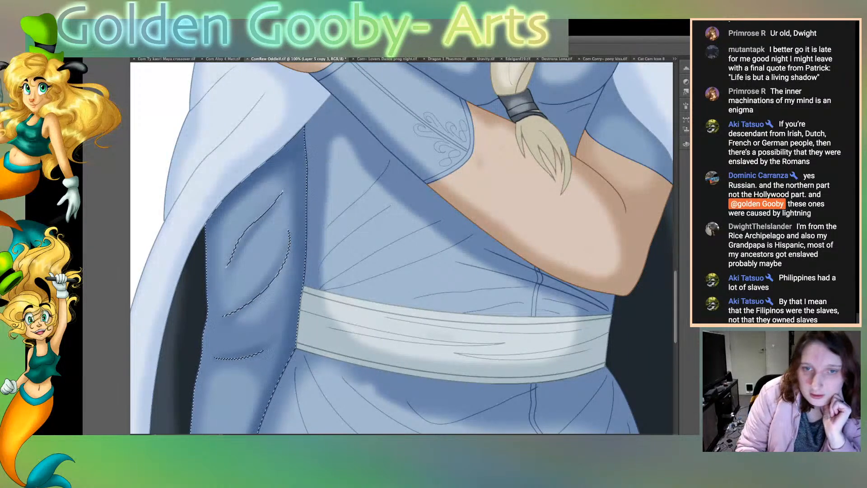
{"action": "key", "text": "super+z"}
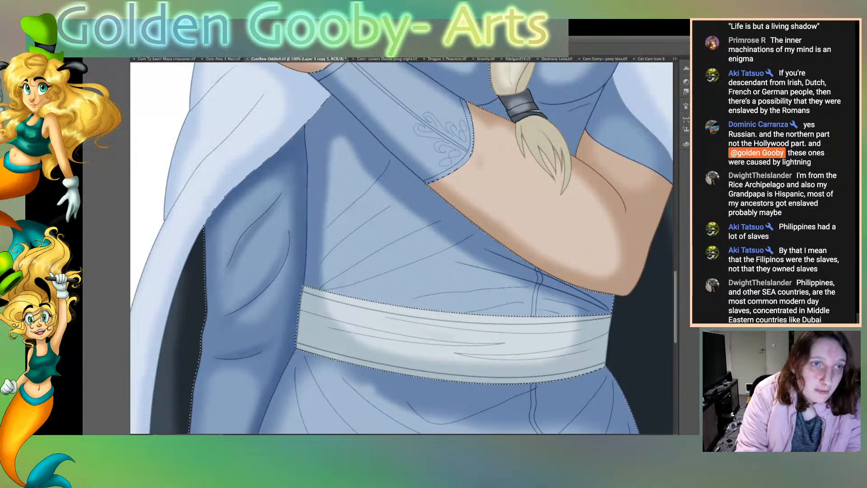
Step: Select the tunic front above the sash and darken the area under the forearm on the deep shade layer
{"action": "key", "text": "super+d"}
{"action": "left_click", "coordinate": [407, 226]}
{"action": "scroll", "coordinate": [402, 249], "scroll_direction": "right", "scroll_amount": 6}
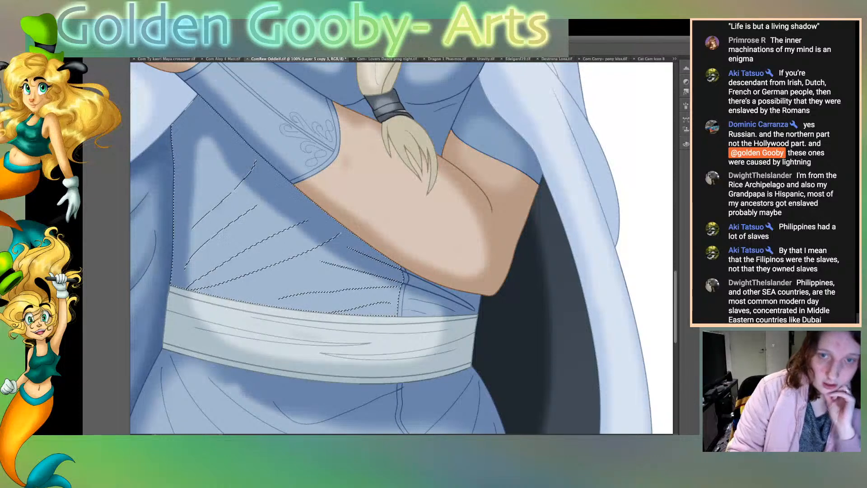
{"action": "key", "text": "alt+bracketleft"}
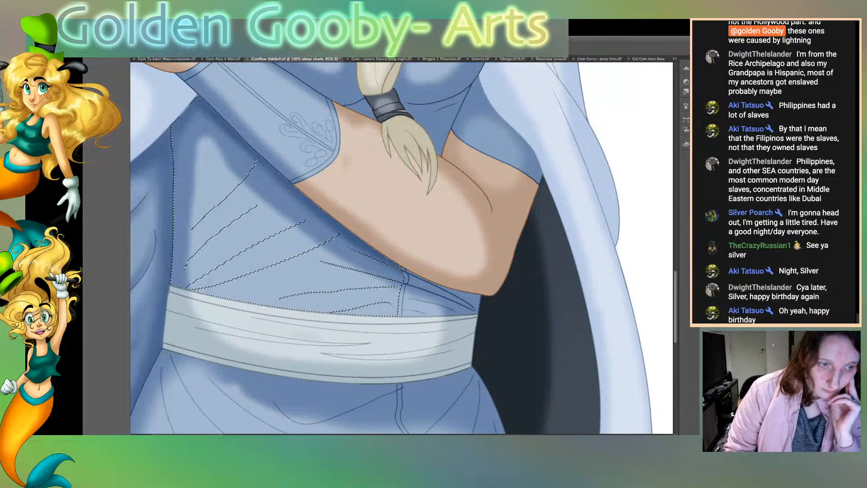
{"action": "scroll", "coordinate": [402, 249], "scroll_direction": "left", "scroll_amount": 3}
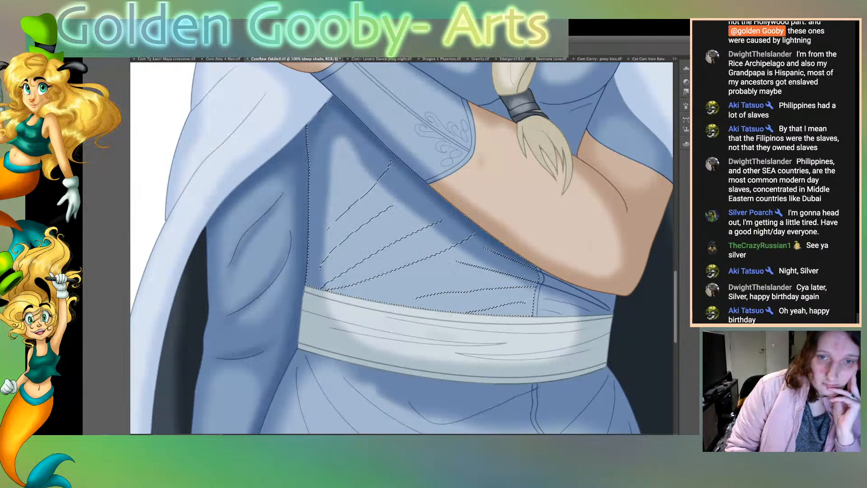
{"action": "key", "text": "alt+bracketleft"}
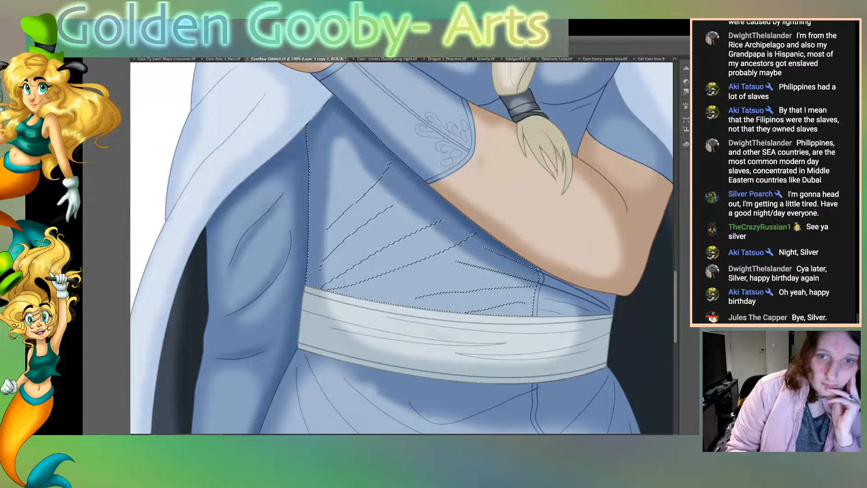
Step: Select the lowered arm's sleeve and deepen its shadow below the cape on the deep shade layer
{"action": "left_click", "coordinate": [260, 294]}
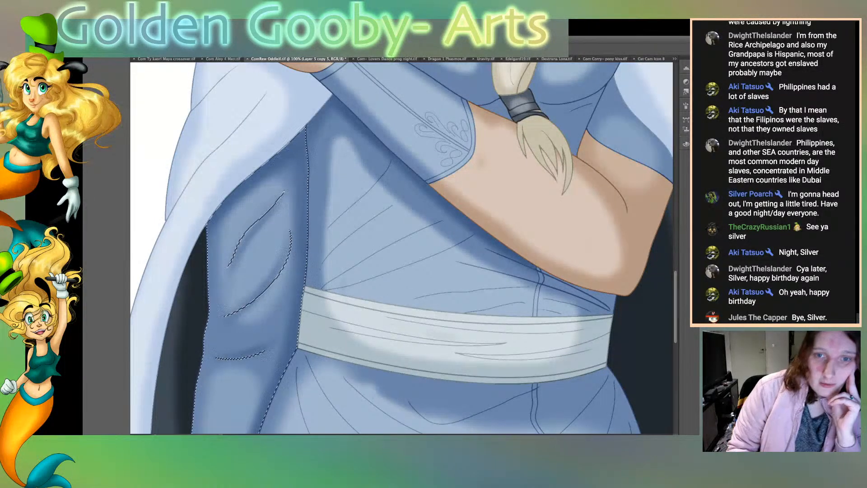
{"action": "key", "text": "alt+bracketright"}
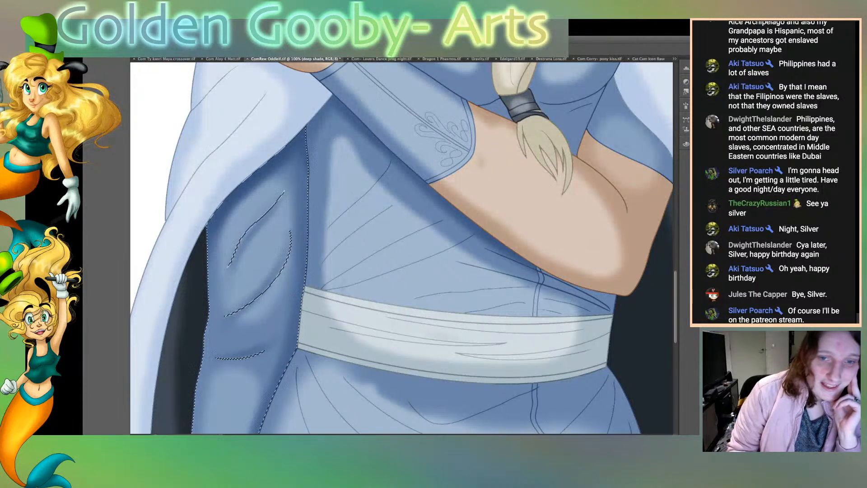
{"action": "scroll", "coordinate": [404, 247], "scroll_direction": "down", "scroll_amount": 5}
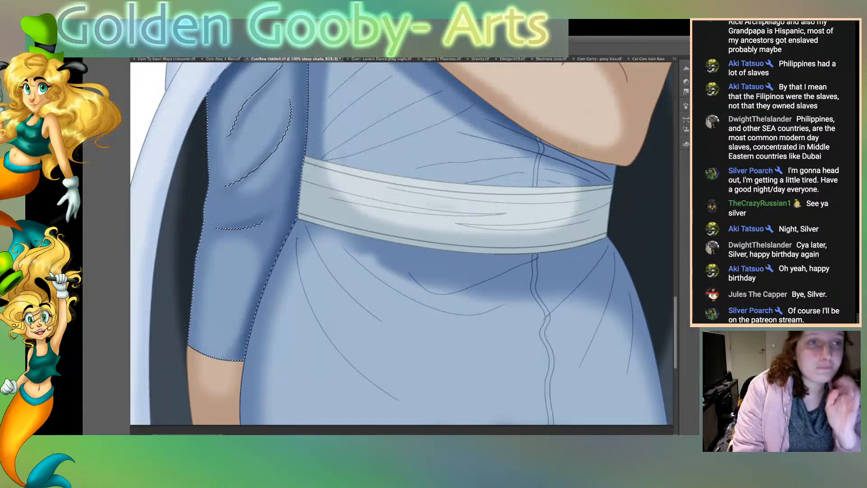
Step: Outline small areas of the tunic just below the raised forearm and rework their shadow on the deep shade layer
{"action": "key", "text": "ctrl+0"}
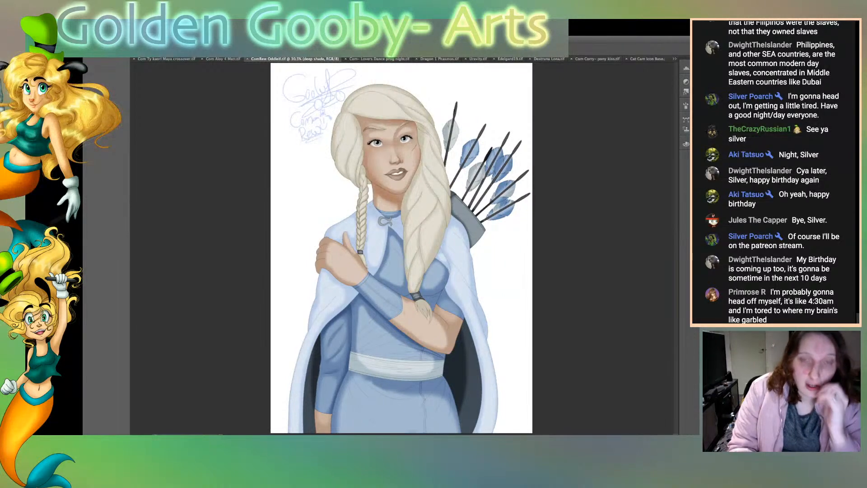
{"action": "key", "text": "super+plus"}
{"action": "key", "text": "super+plus"}
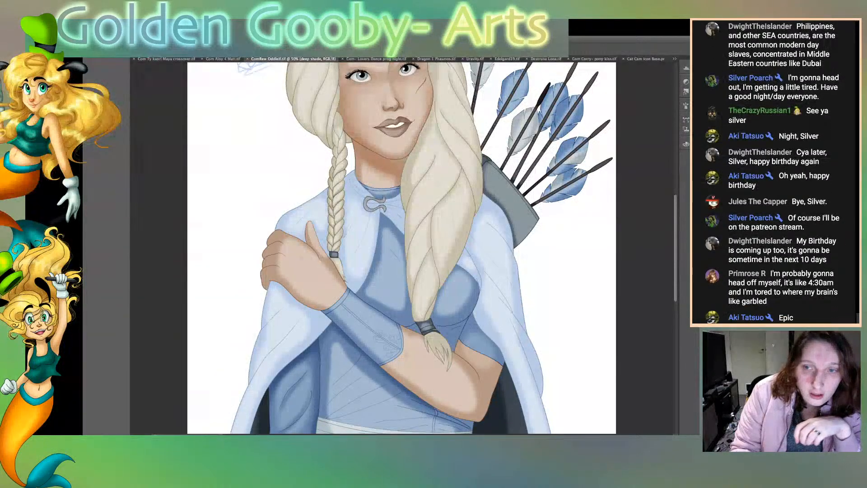
{"action": "scroll", "coordinate": [402, 248], "scroll_direction": "down", "scroll_amount": 5}
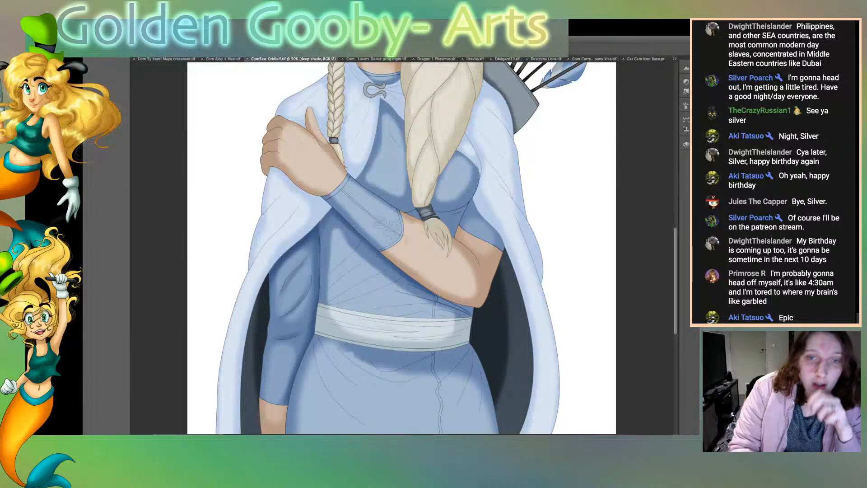
{"action": "left_click", "coordinate": [293, 323]}
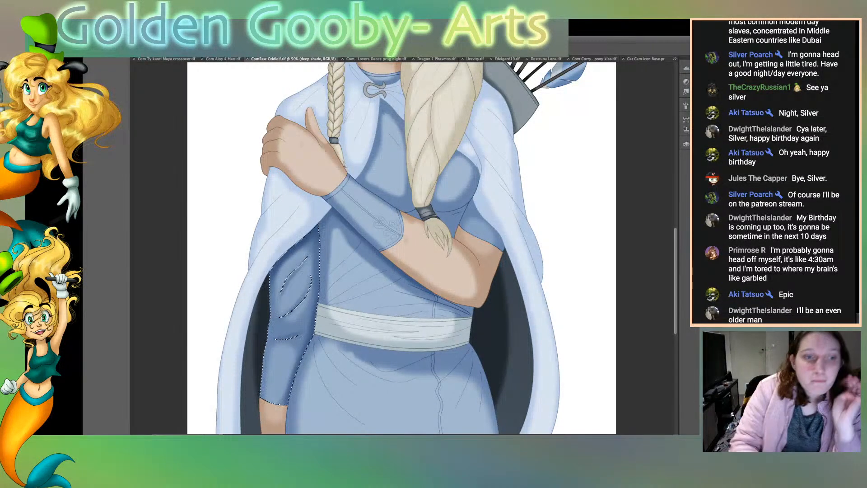
{"action": "key", "text": "ctrl+d"}
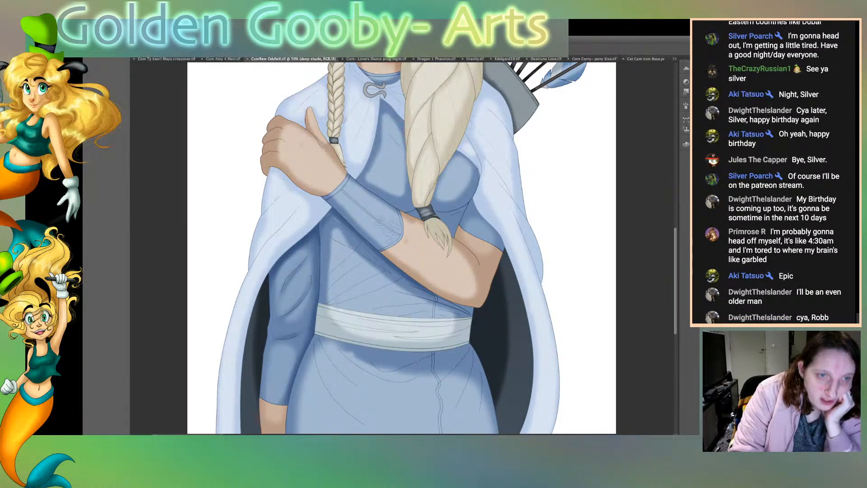
{"action": "mouse_move", "coordinate": [388, 272]}
{"action": "left_mouse_down"}
{"action": "mouse_move", "coordinate": [334, 215]}
{"action": "mouse_move", "coordinate": [388, 271]}
{"action": "left_mouse_up"}
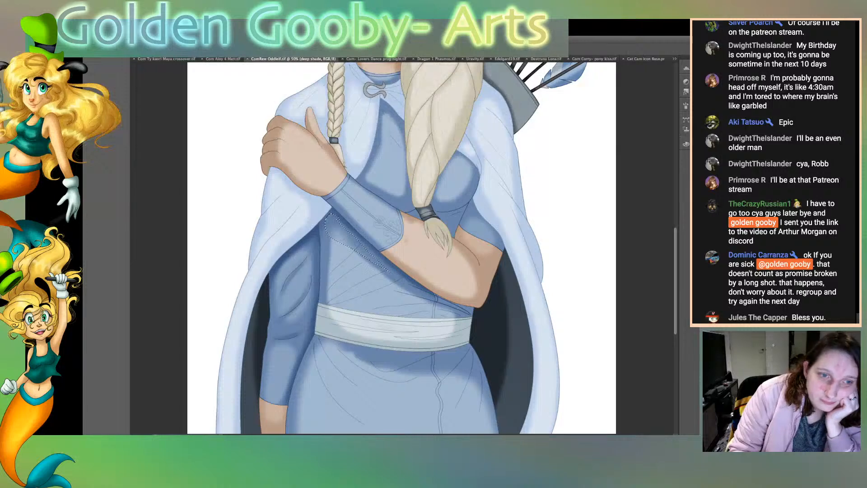
{"action": "key", "text": "Delete"}
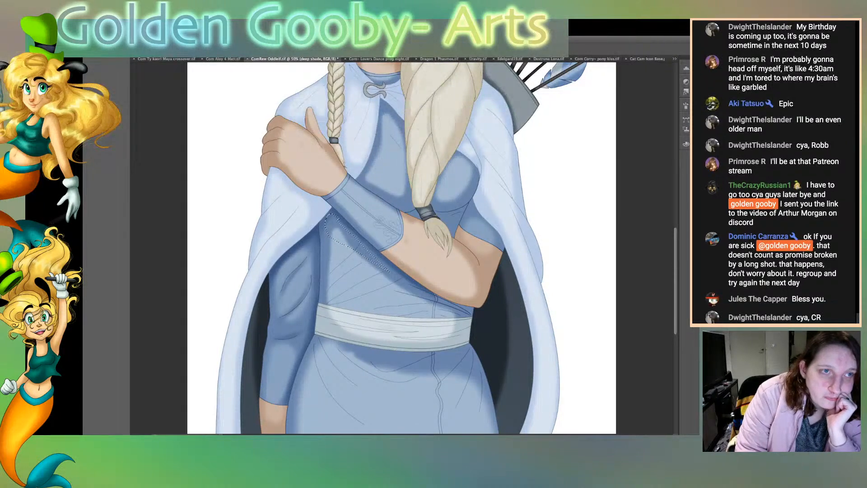
{"action": "key", "text": "ctrl+d"}
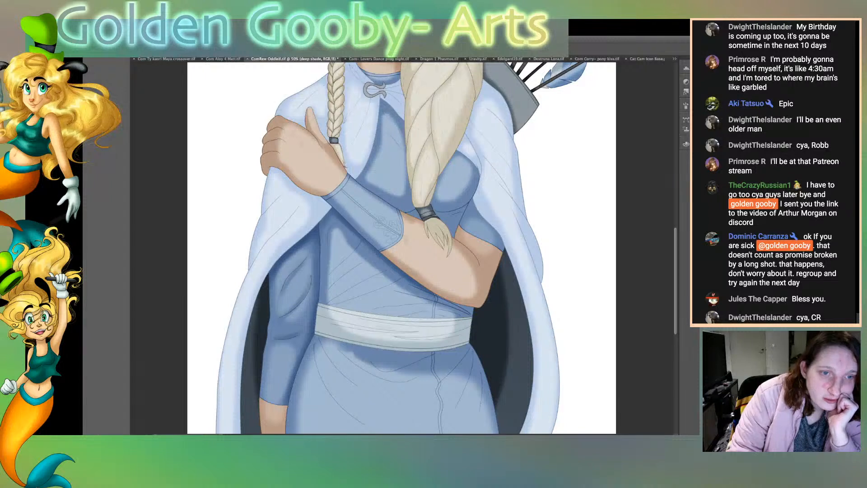
{"action": "mouse_move", "coordinate": [345, 229]}
{"action": "left_mouse_down"}
{"action": "mouse_move", "coordinate": [337, 248]}
{"action": "mouse_move", "coordinate": [329, 234]}
{"action": "mouse_move", "coordinate": [342, 226]}
{"action": "left_mouse_up"}
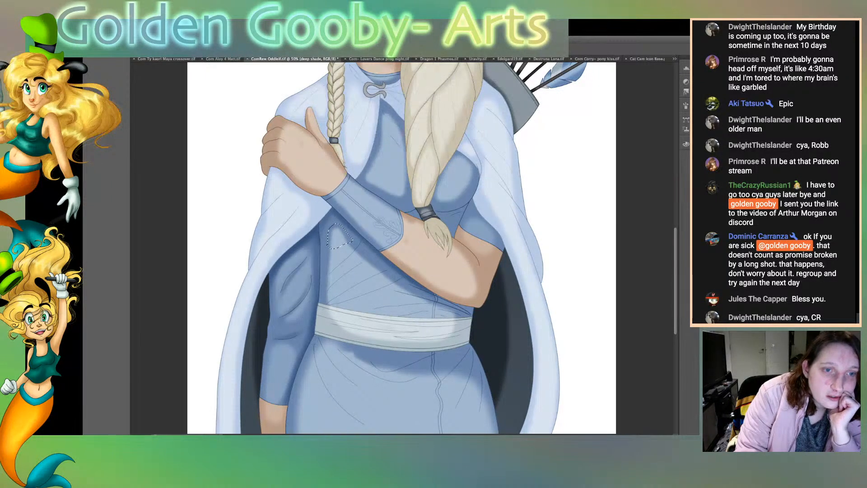
{"action": "key", "text": "ctrl+d"}
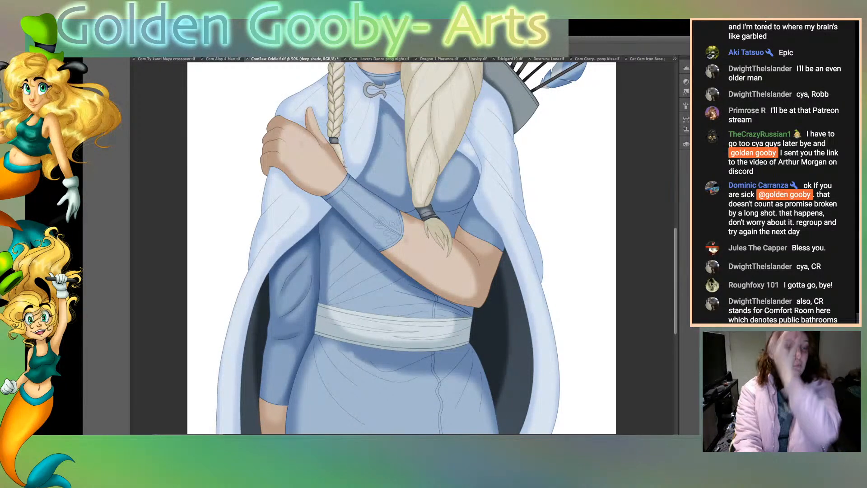
Step: Select the blue garment and brush deep shadows along the tunic folds above the sash on the deep shade layer
{"action": "key", "text": "ctrl+plus"}
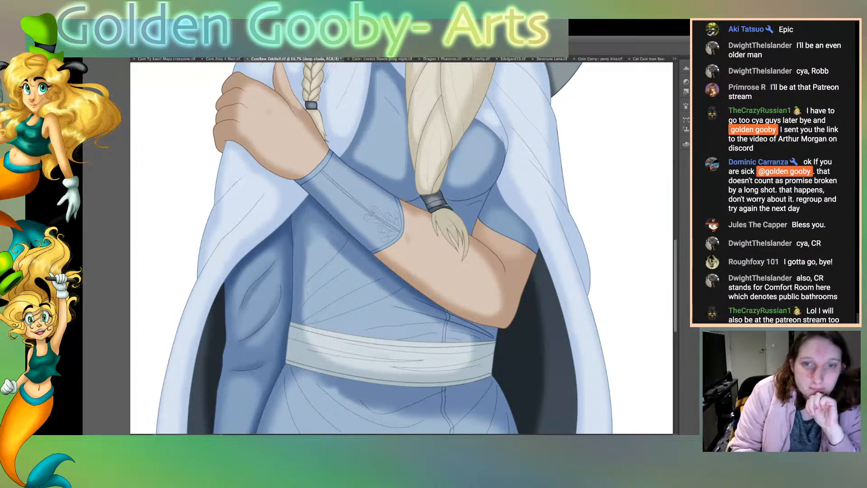
{"action": "key", "text": "alt+bracketleft"}
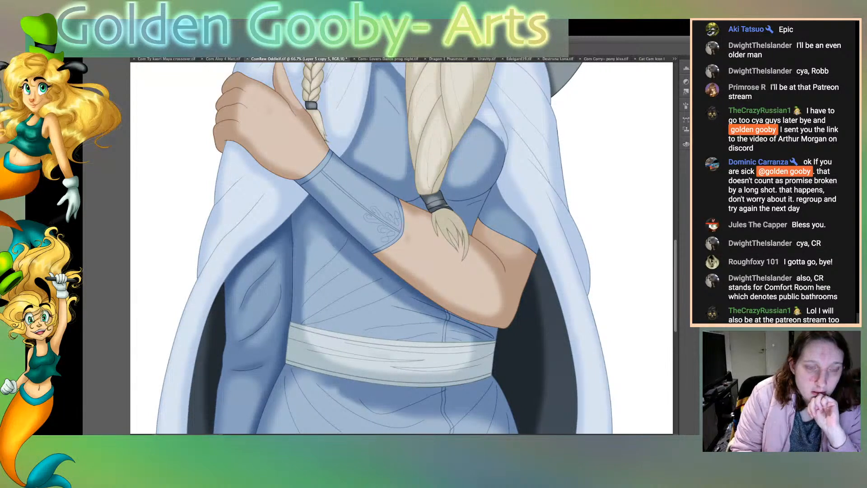
{"action": "left_click", "coordinate": [336, 296]}
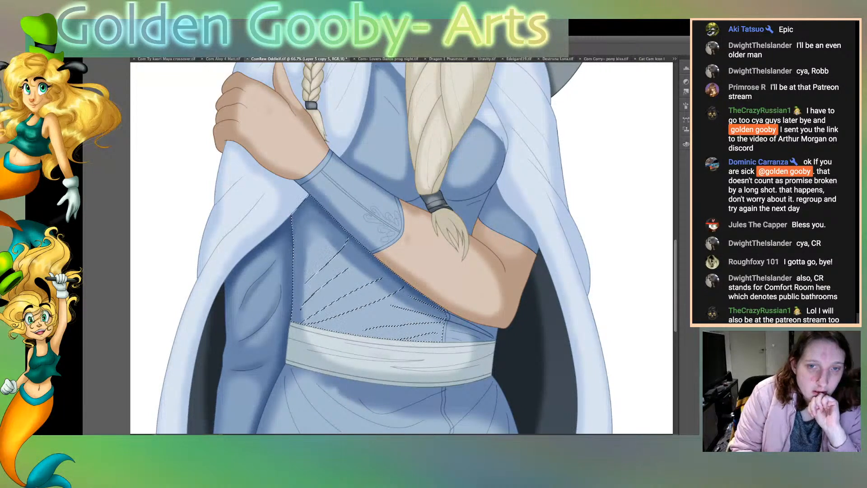
{"action": "left_click", "coordinate": [337, 295]}
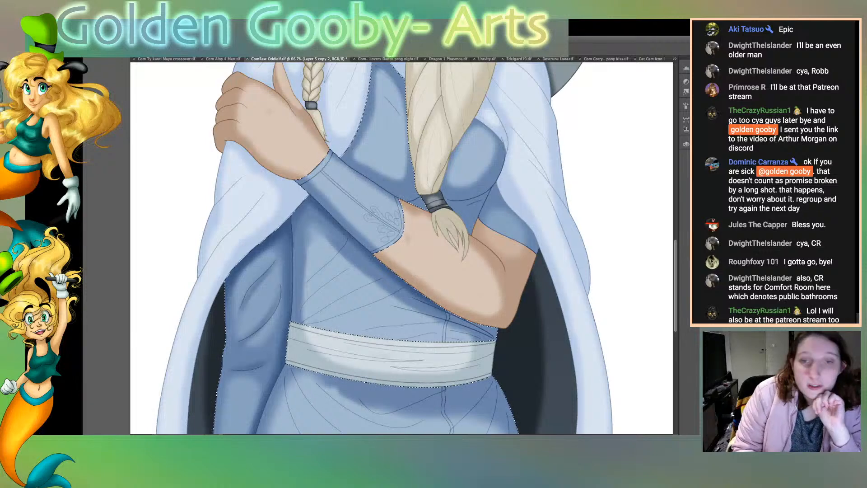
{"action": "key", "text": "alt+]"}
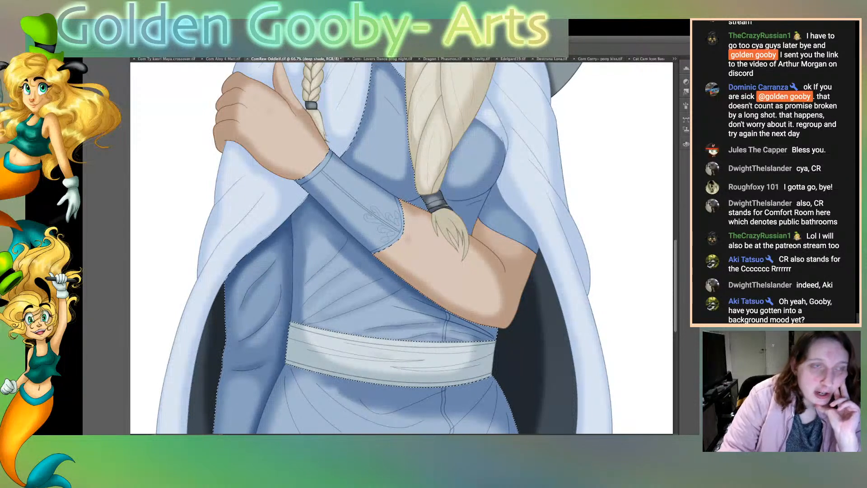
{"action": "key", "text": "ctrl+d"}
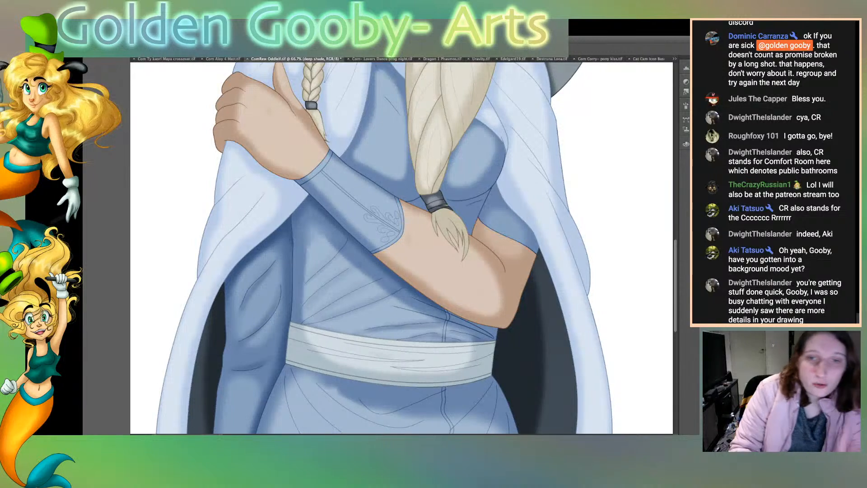
Step: Select the tunic's chest area around the large braid and deepen its shadows on the deep shade layer
{"action": "key", "text": "alt+bracketleft"}
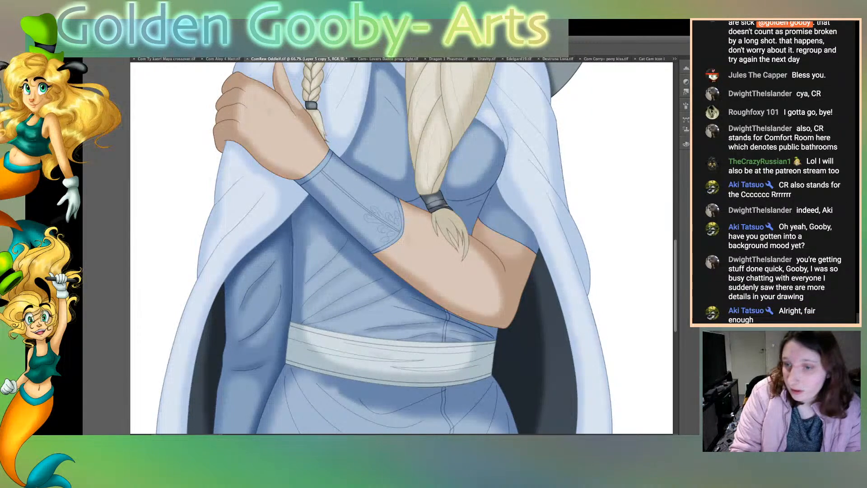
{"action": "left_click", "coordinate": [476, 165]}
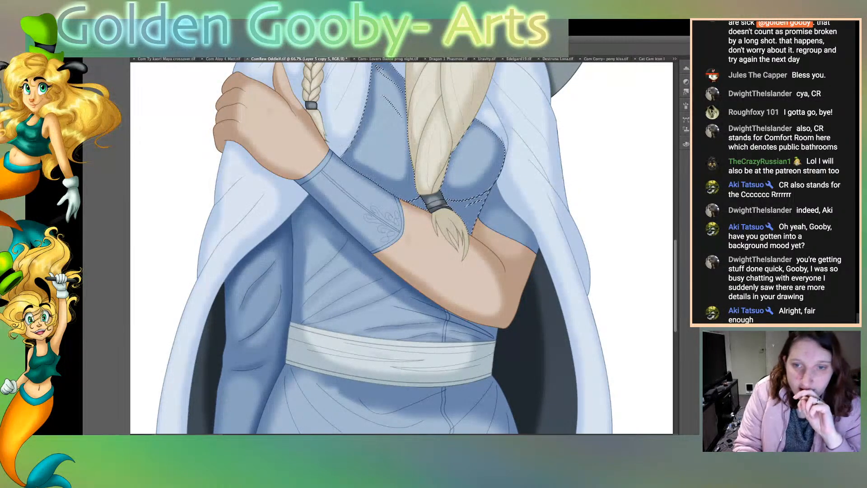
{"action": "scroll", "coordinate": [402, 248], "scroll_direction": "up", "scroll_amount": 4}
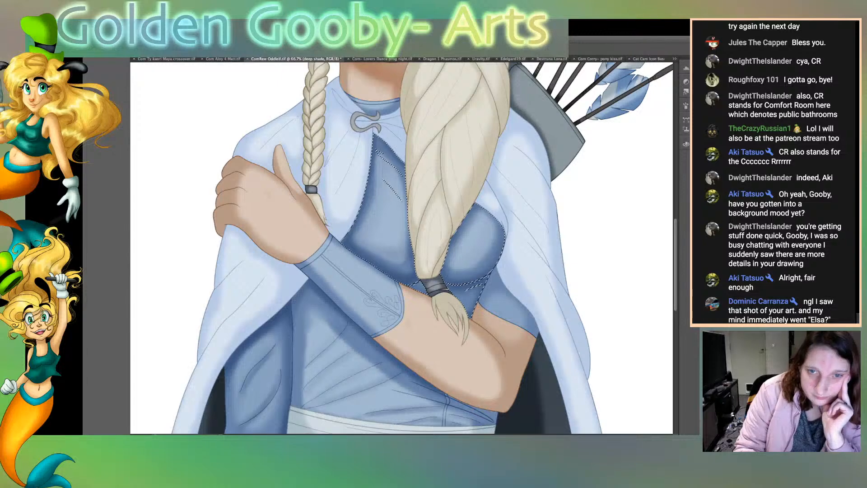
Step: Select the raised arm's upper sleeve and the tunic below the bust and darken them on the deep shade layer
{"action": "key", "text": "alt+bracketleft"}
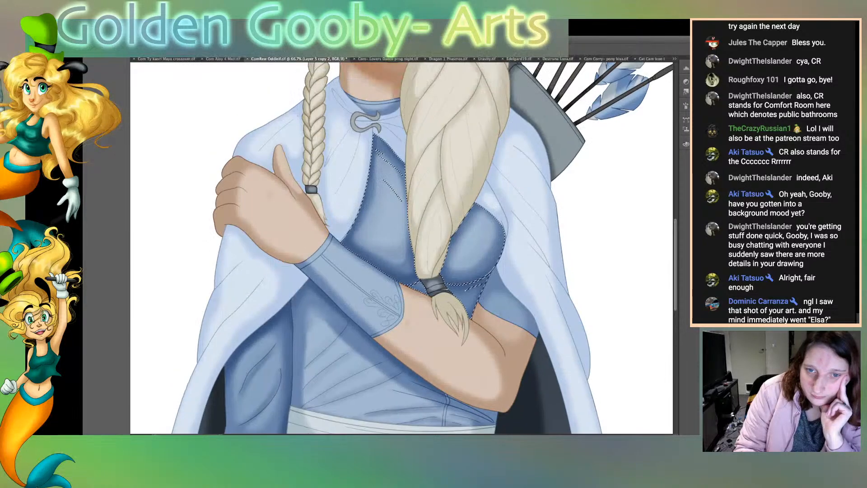
{"action": "key", "text": "alt+bracketright"}
{"action": "left_click", "coordinate": [505, 299]}
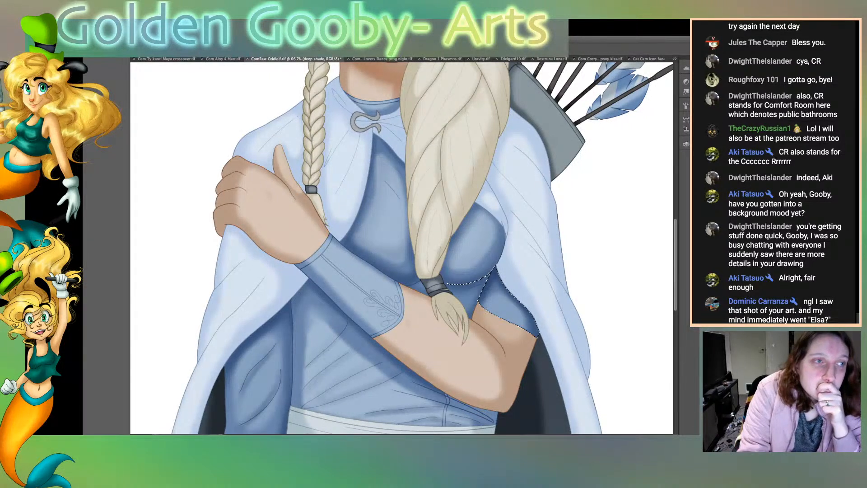
Step: Select the pale blue cape, including the parts over both shoulders and around the clasp
{"action": "left_click", "coordinate": [533, 226]}
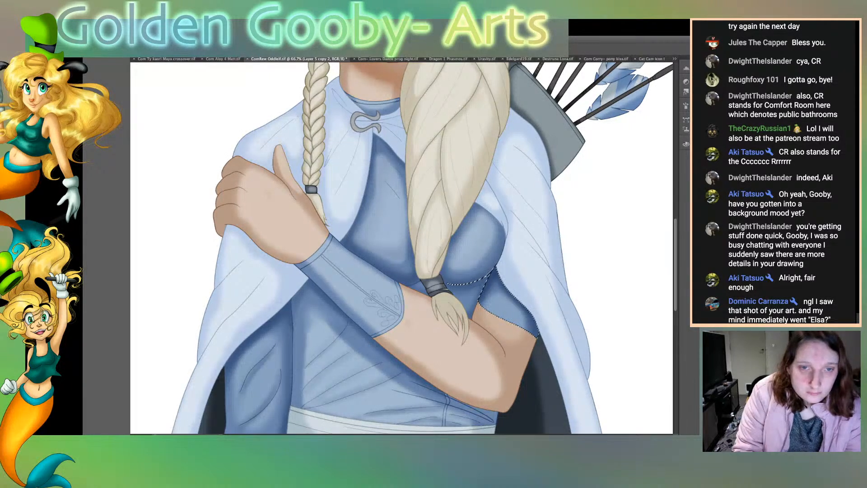
{"action": "left_click", "coordinate": [347, 190], "text": "shift"}
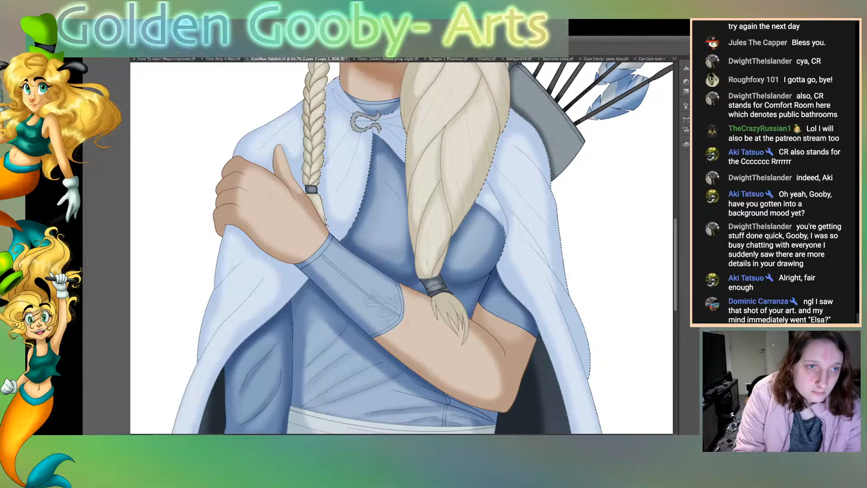
{"action": "left_click", "coordinate": [286, 129], "text": "shift"}
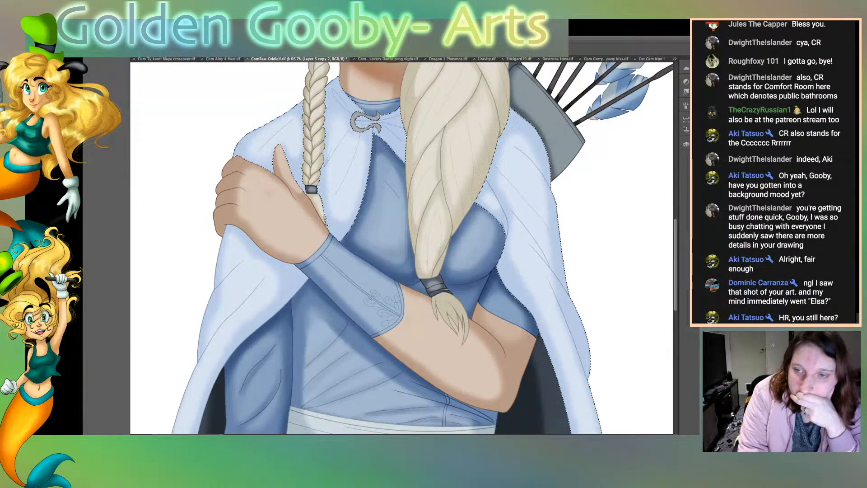
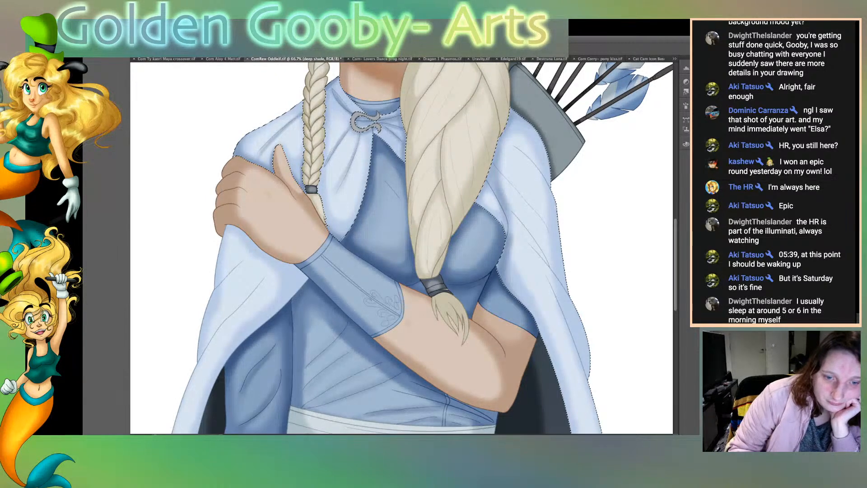
Step: Brush deep shadows along the folds of the selected pale blue cape, over the shoulders and down the draped sides
{"action": "scroll", "coordinate": [401, 248], "scroll_direction": "right", "scroll_amount": 1}
{"action": "scroll", "coordinate": [401, 248], "scroll_direction": "right", "scroll_amount": 5}
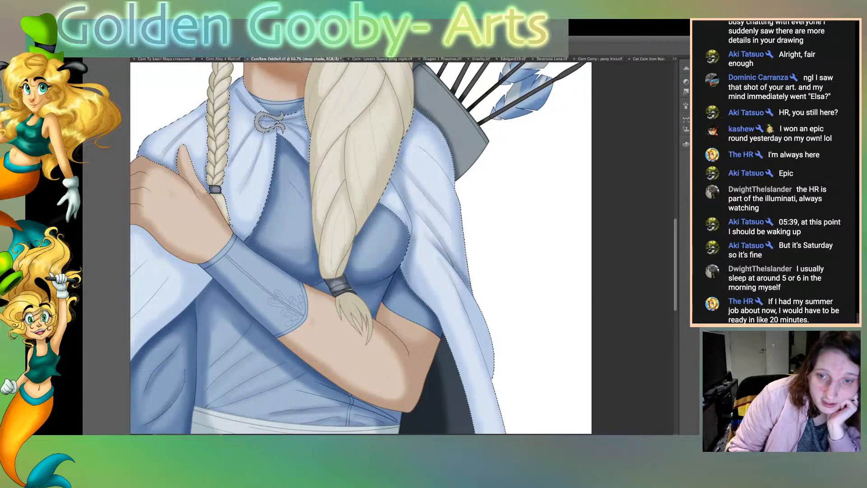
{"action": "scroll", "coordinate": [361, 248], "scroll_direction": "down", "scroll_amount": 4}
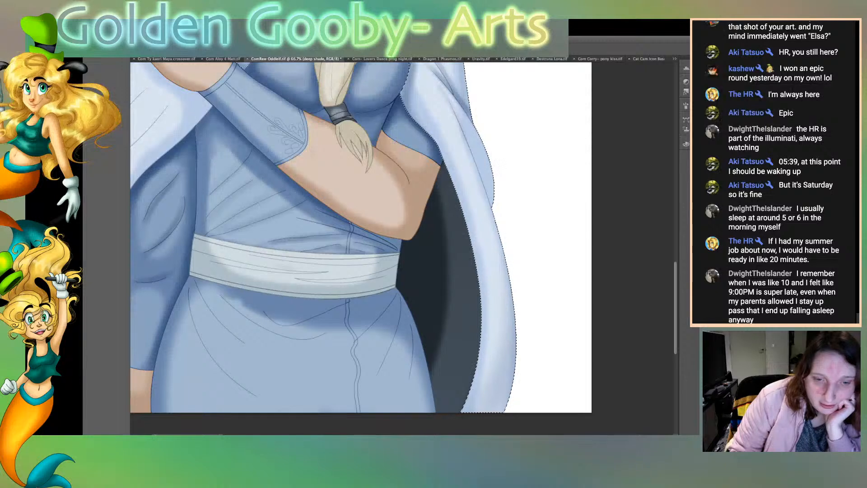
{"action": "scroll", "coordinate": [402, 237], "scroll_direction": "left", "scroll_amount": 10}
{"action": "scroll", "coordinate": [402, 237], "scroll_direction": "right", "scroll_amount": 8}
{"action": "scroll", "coordinate": [402, 238], "scroll_direction": "right", "scroll_amount": 3}
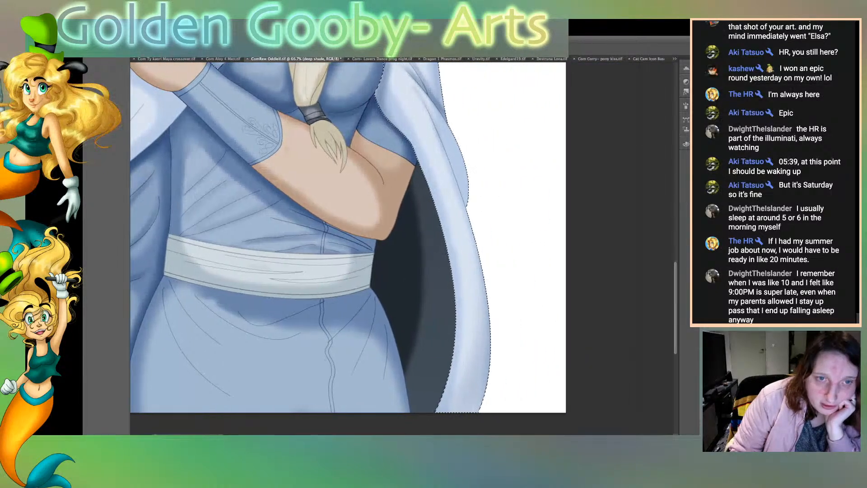
{"action": "scroll", "coordinate": [402, 237], "scroll_direction": "up", "scroll_amount": 8}
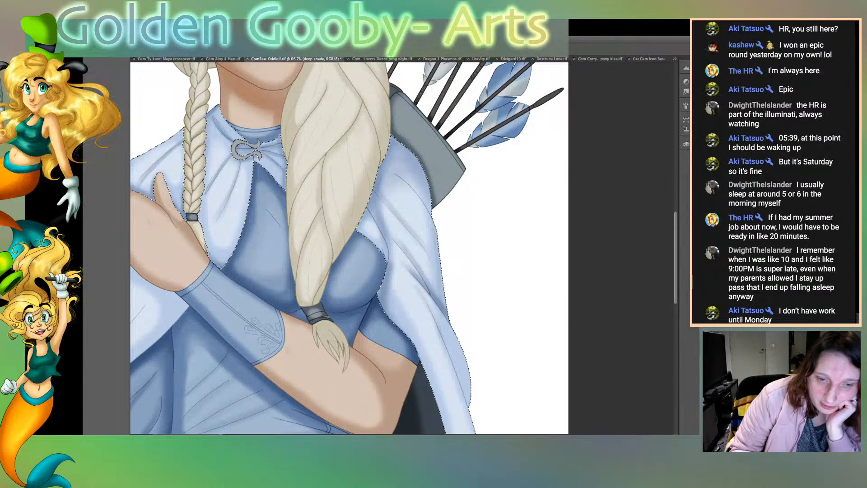
{"action": "scroll", "coordinate": [402, 248], "scroll_direction": "left", "scroll_amount": 5}
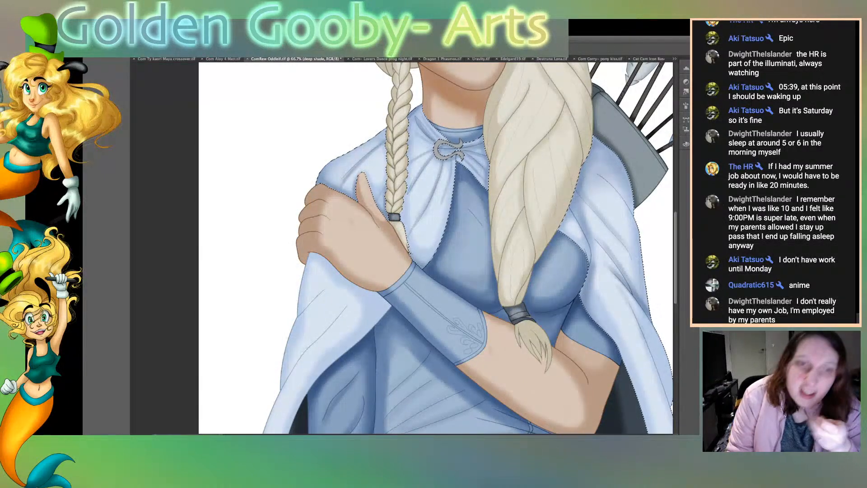
{"action": "scroll", "coordinate": [436, 247], "scroll_direction": "down", "scroll_amount": 3}
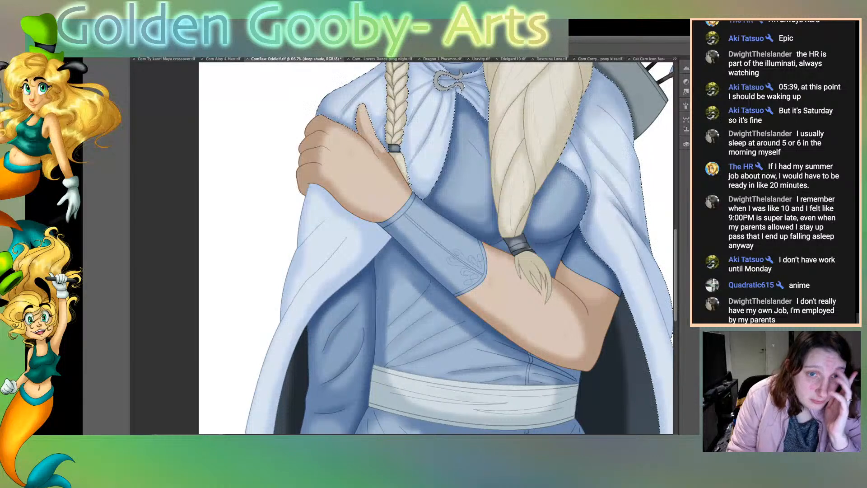
{"action": "scroll", "coordinate": [436, 248], "scroll_direction": "down", "scroll_amount": 6}
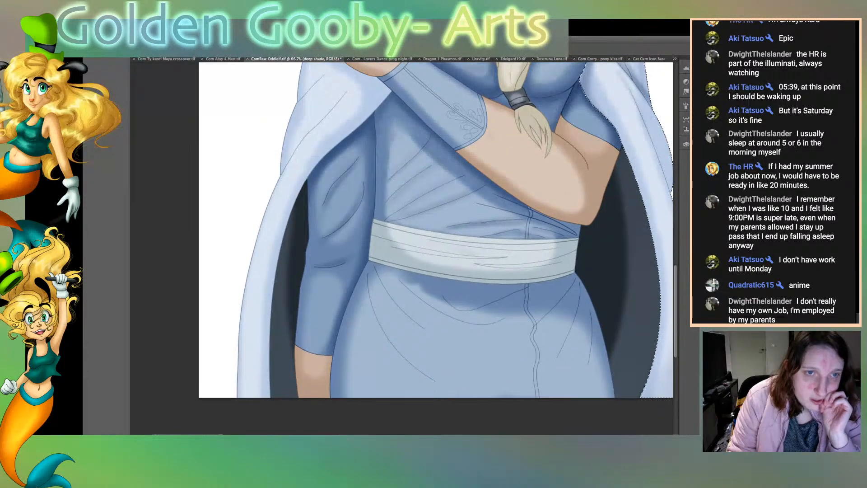
{"action": "scroll", "coordinate": [436, 248], "scroll_direction": "up", "scroll_amount": 4}
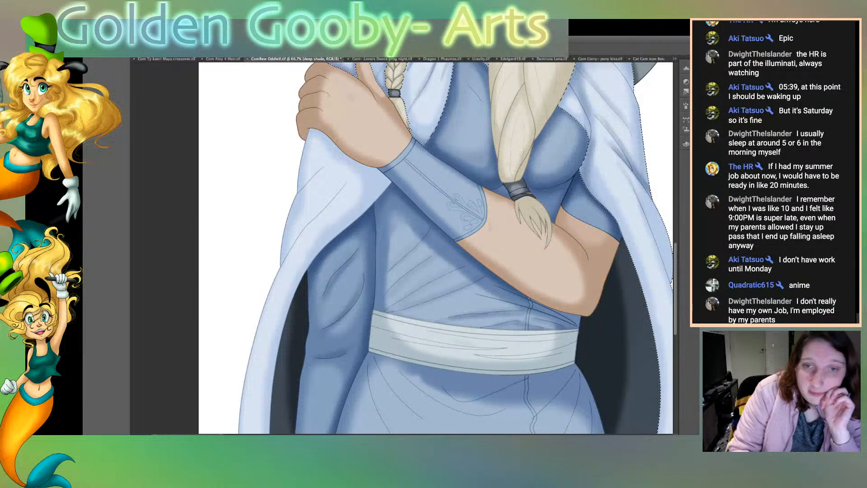
Step: Select the blue garment and deepen the tunic's skirt folds below the sash on the deep shade layer
{"action": "key", "text": "alt+bracketleft"}
{"action": "left_click", "coordinate": [434, 266]}
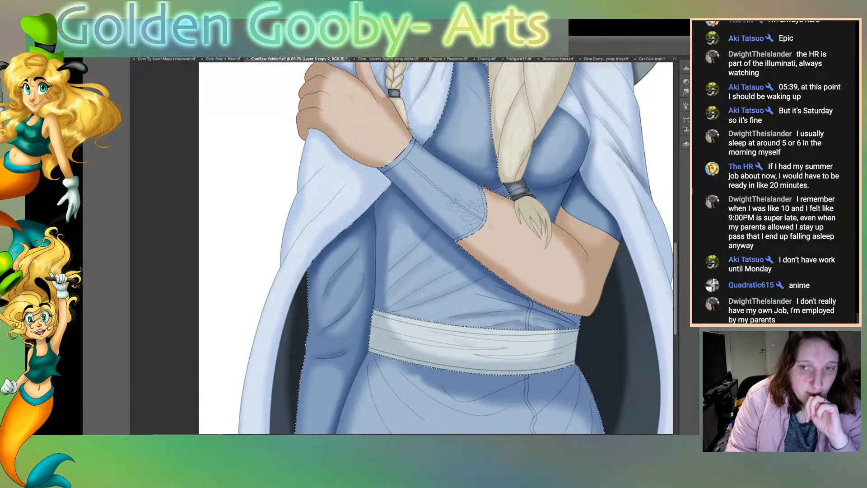
{"action": "scroll", "coordinate": [436, 247], "scroll_direction": "down", "scroll_amount": 5}
{"action": "key", "text": "alt+bracketright"}
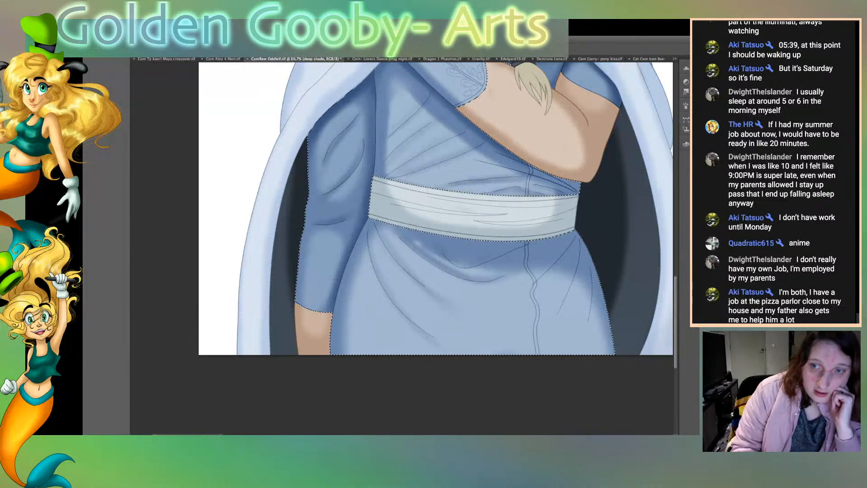
{"action": "scroll", "coordinate": [402, 209], "scroll_direction": "right", "scroll_amount": 5}
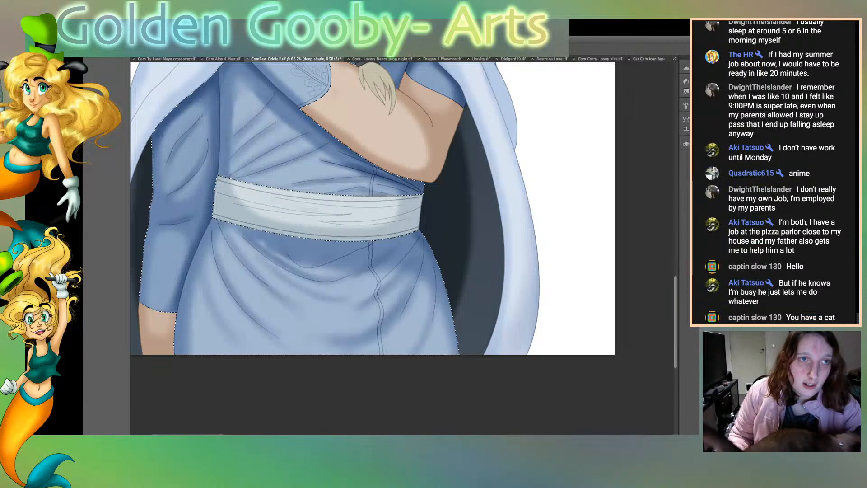
Step: Review the shading across the whole archer portrait at 25% zoom and save the file
{"action": "key", "text": "ctrl+0"}
{"action": "scroll", "coordinate": [401, 248], "scroll_direction": "down", "scroll_amount": 10}
{"action": "scroll", "coordinate": [402, 248], "scroll_direction": "up", "scroll_amount": 4}
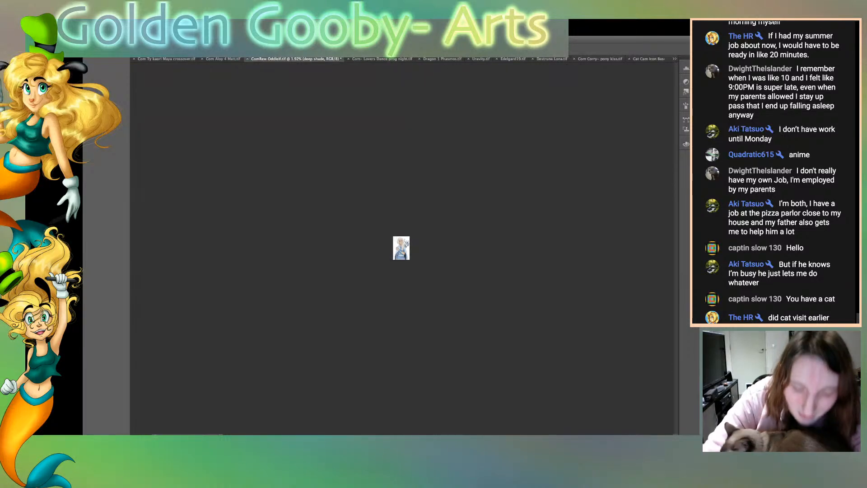
{"action": "key", "text": "ctrl+1"}
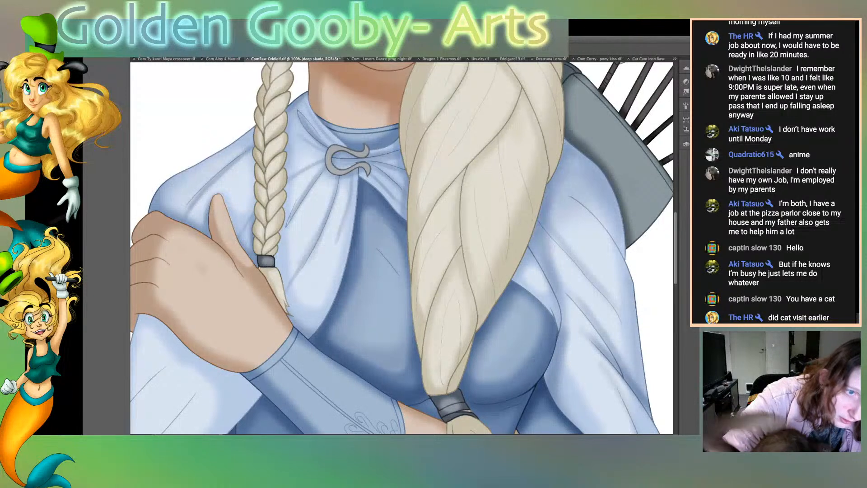
{"action": "key", "text": "ctrl+minus"}
{"action": "key", "text": "ctrl+minus"}
{"action": "key", "text": "ctrl+minus"}
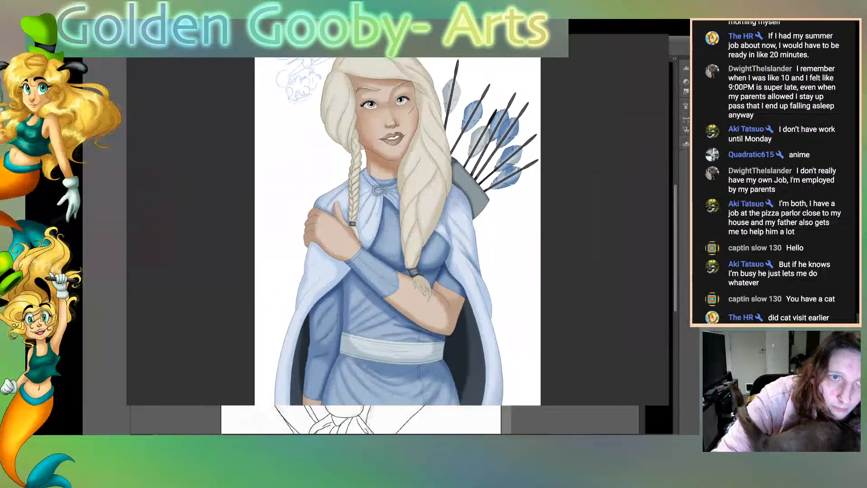
{"action": "key", "text": "ctrl+minus"}
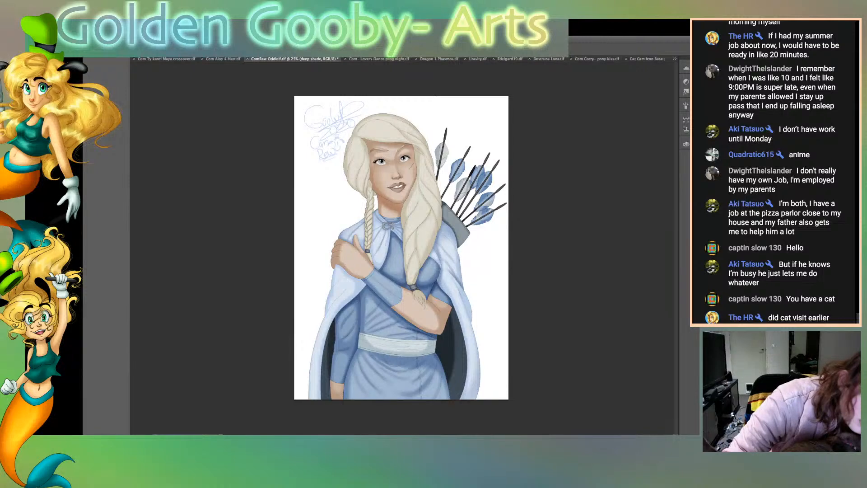
{"action": "key", "text": "ctrl+plus"}
{"action": "key", "text": "ctrl+plus"}
{"action": "key", "text": "ctrl+plus"}
{"action": "key", "text": "ctrl+plus"}
{"action": "key", "text": "ctrl+minus"}
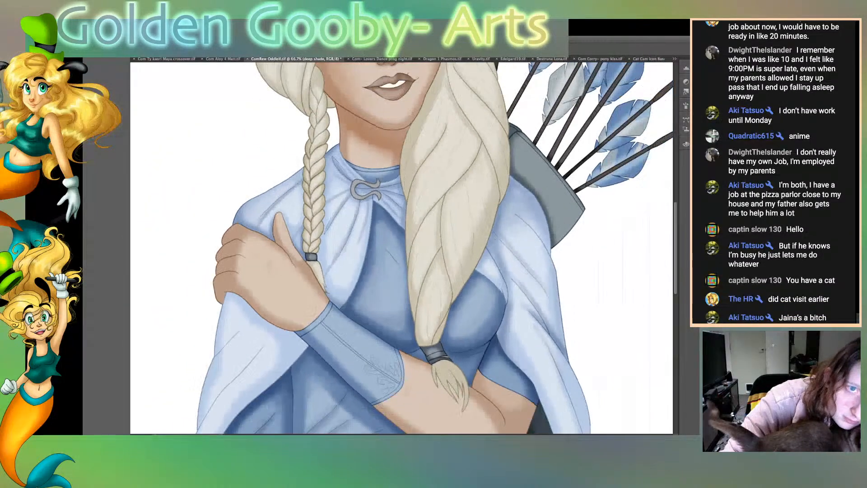
{"action": "key", "text": "ctrl+minus"}
{"action": "key", "text": "ctrl+minus"}
{"action": "key", "text": "ctrl+minus"}
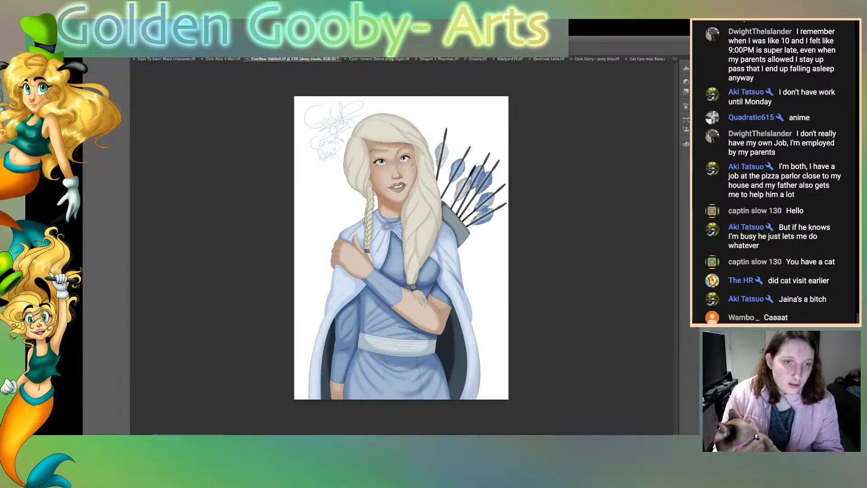
{"action": "key", "text": "ctrl+s"}
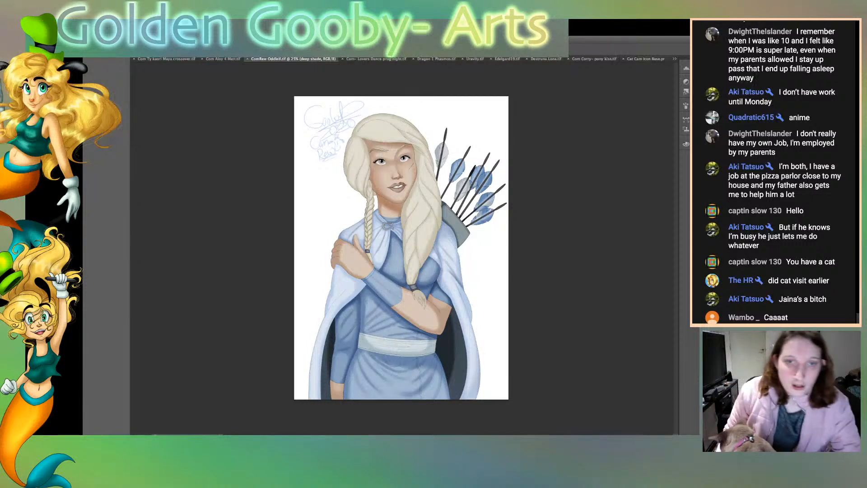
{"action": "left_click", "coordinate": [768, 361]}
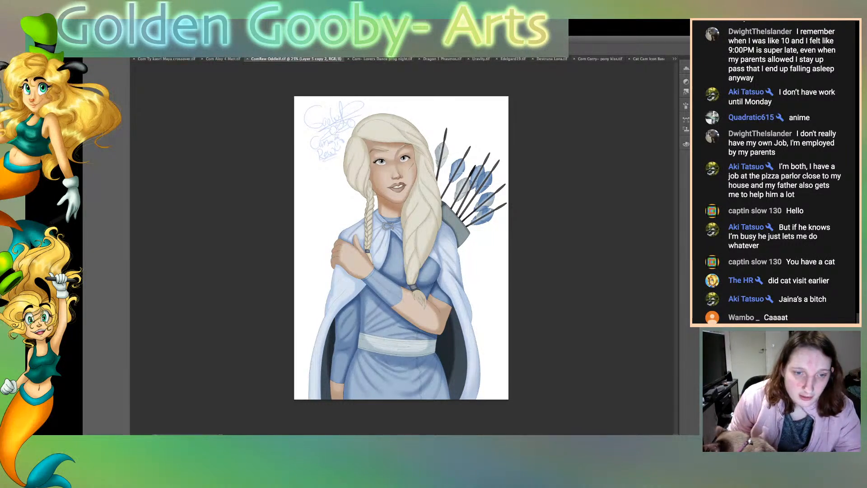
{"action": "left_click", "coordinate": [456, 357]}
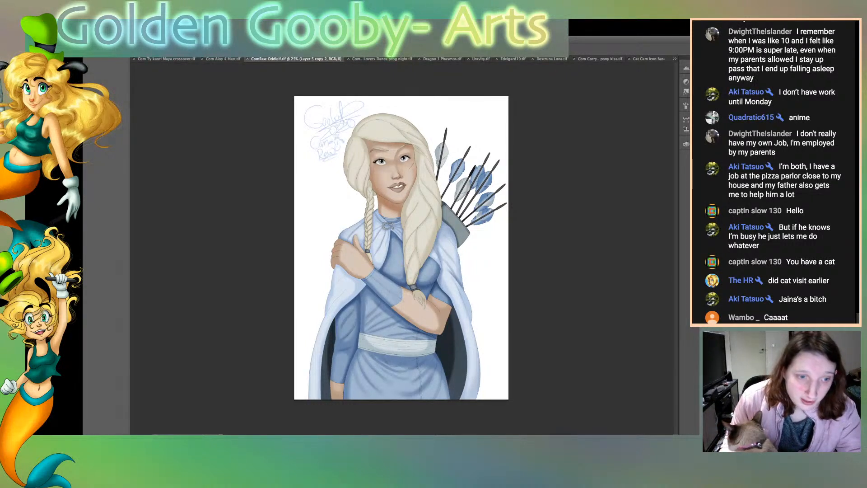
{"action": "left_click", "coordinate": [328, 366]}
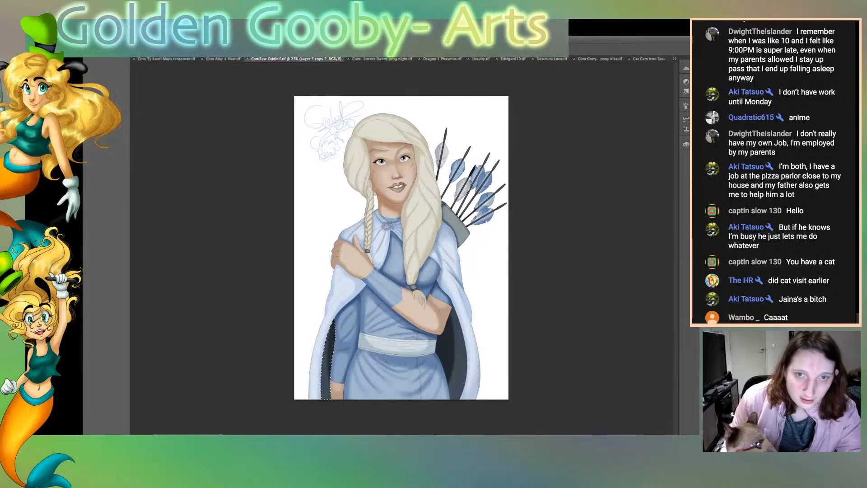
{"action": "key", "text": "super+d"}
{"action": "key", "text": "super+e"}
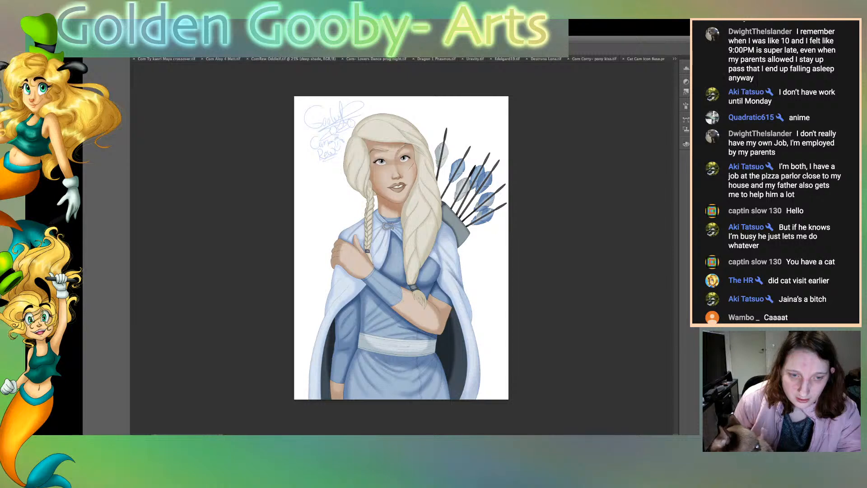
Step: Switch to Illustrator to look at the bearded cowboy line art, and return to the archer portrait in Photoshop
{"action": "key", "text": "super+Tab"}
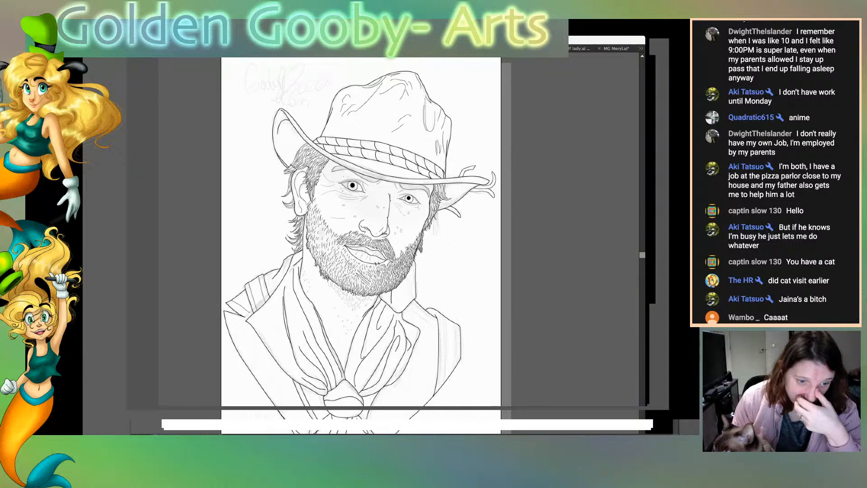
{"action": "key", "text": "super+Tab"}
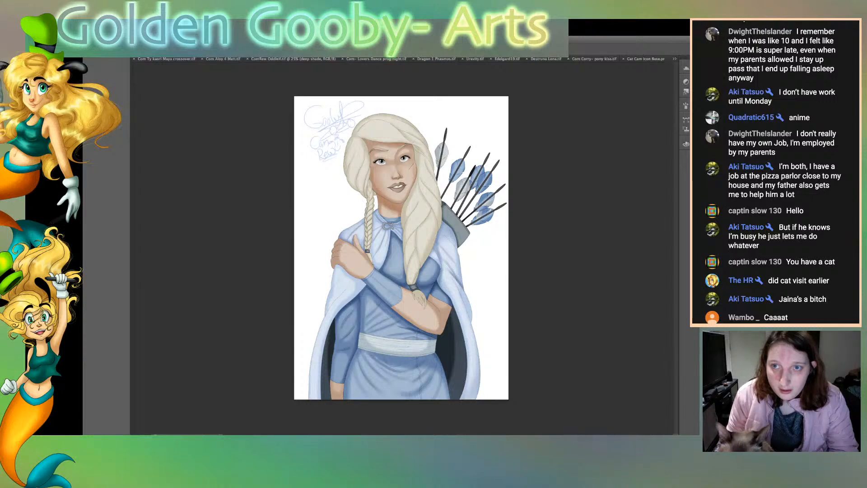
{"action": "key", "text": "super+Tab"}
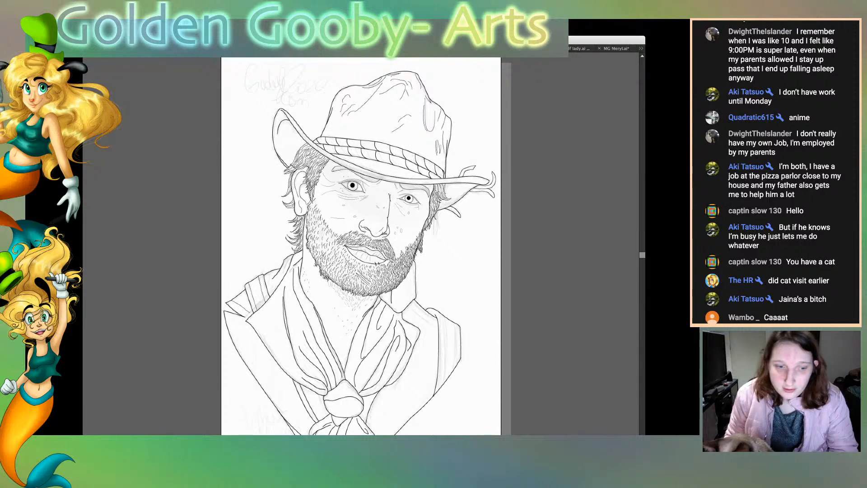
{"action": "key", "text": "ctrl+Tab"}
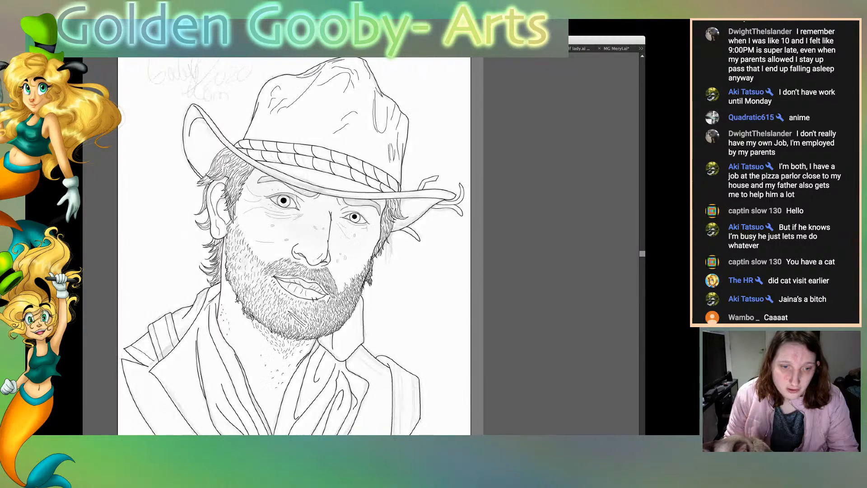
{"action": "key", "text": "super+Tab"}
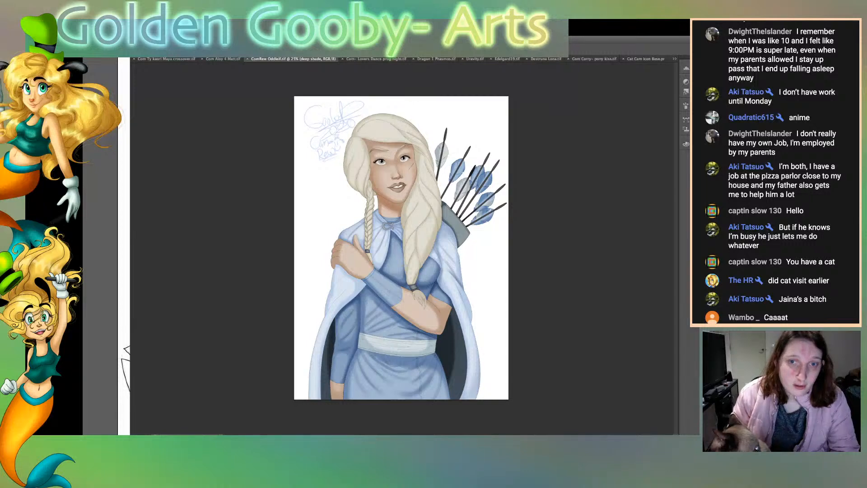
{"action": "left_click", "coordinate": [768, 316]}
{"action": "left_click", "coordinate": [705, 316], "text": "alt"}
{"action": "left_click", "coordinate": [705, 316], "text": "alt"}
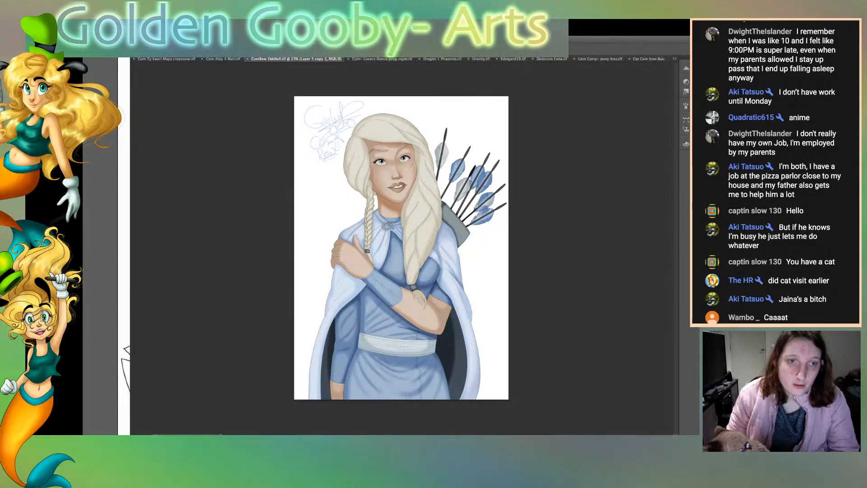
{"action": "left_click", "coordinate": [704, 316], "text": "alt"}
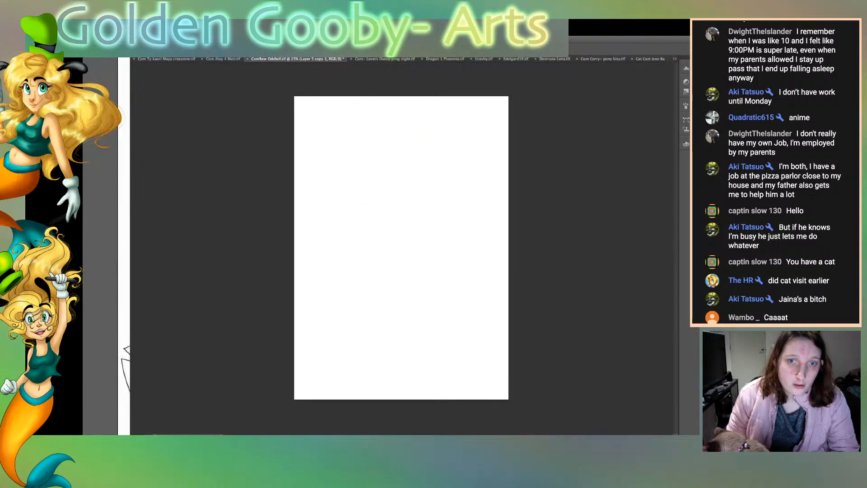
{"action": "key", "text": "super+z"}
{"action": "left_click", "coordinate": [704, 307], "text": "alt"}
{"action": "left_click", "coordinate": [704, 307], "text": "alt"}
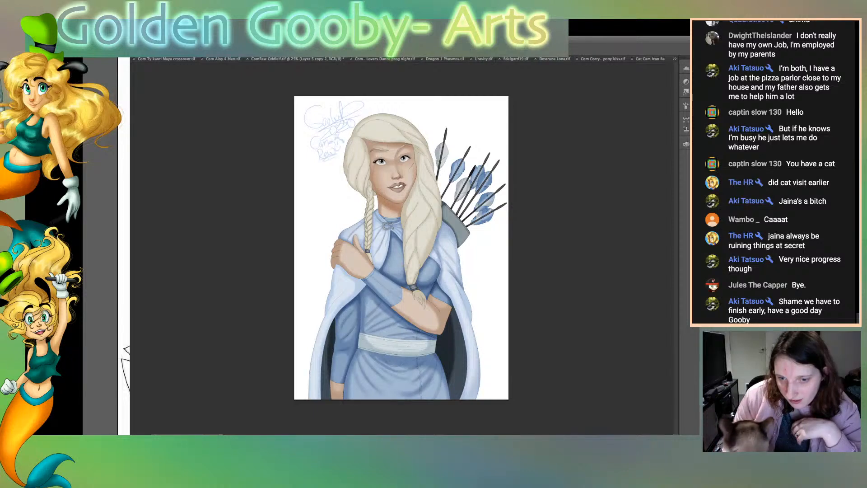
Step: Switch back to the bearded cowboy line art in Illustrator
{"action": "key", "text": "super+Tab"}
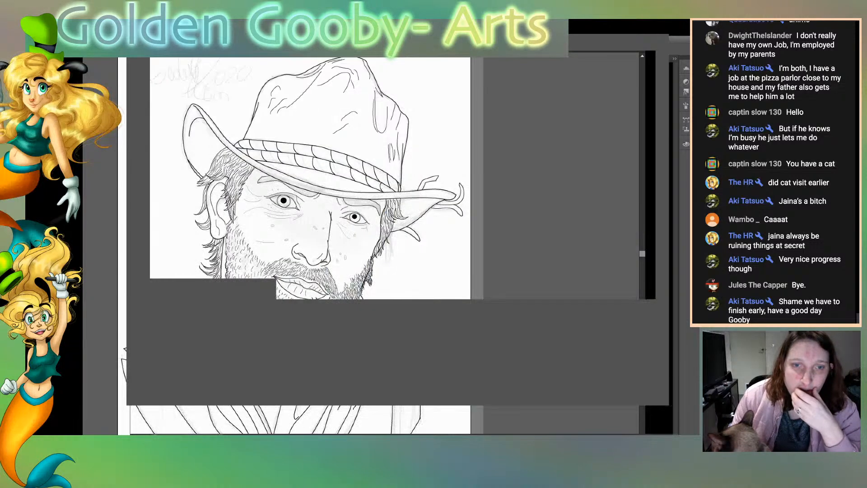